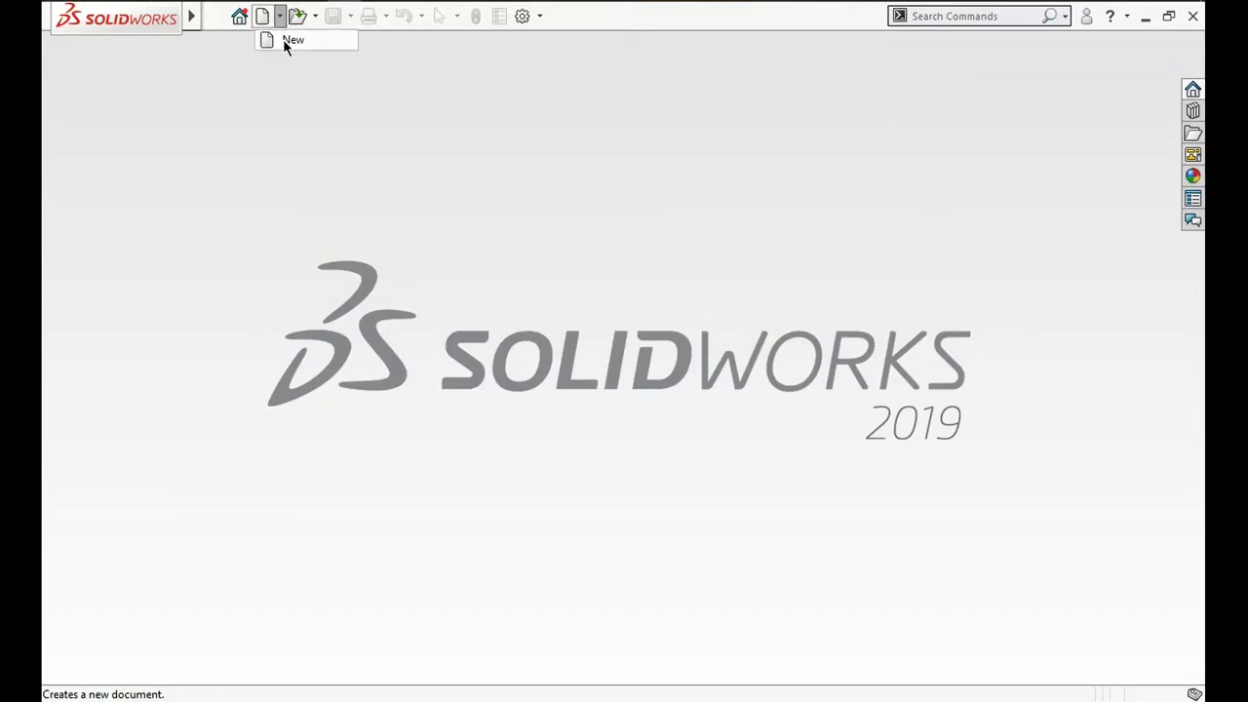
Start a new document from the SOLIDWORKS 2019 start screen
click(284, 39)
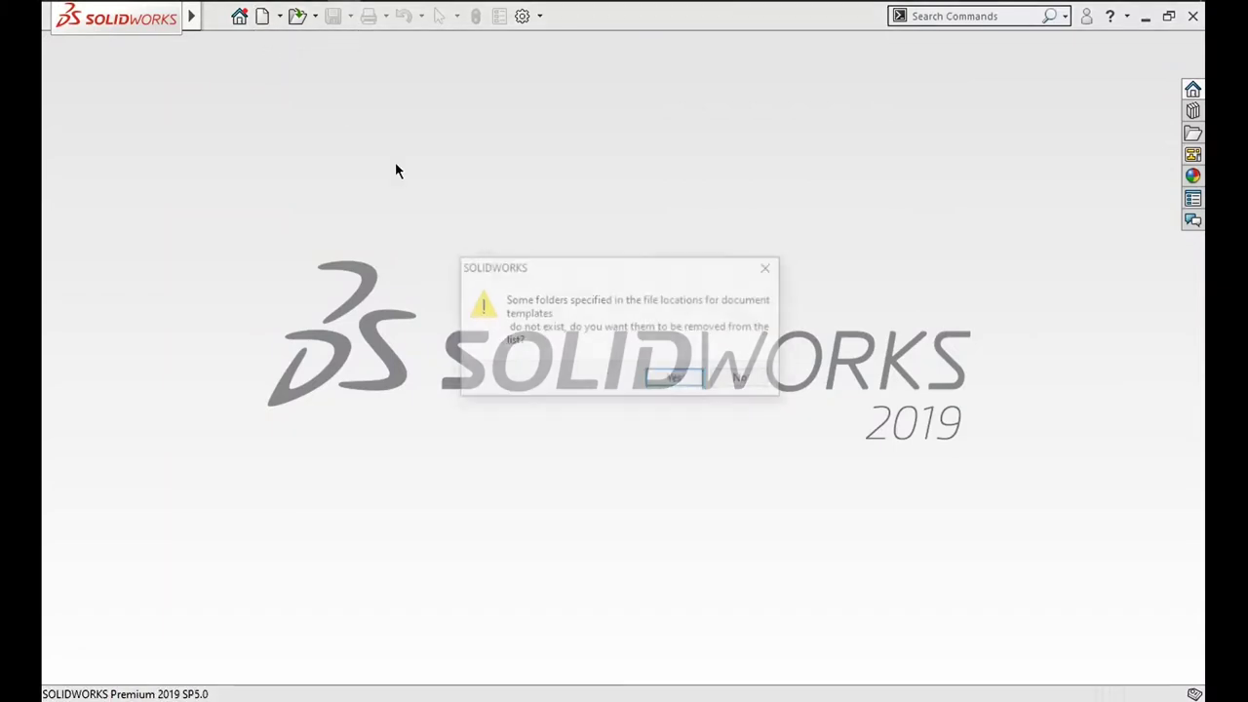
Remove the missing template folders, create a new Part document, and select the Top Plane
click(673, 382)
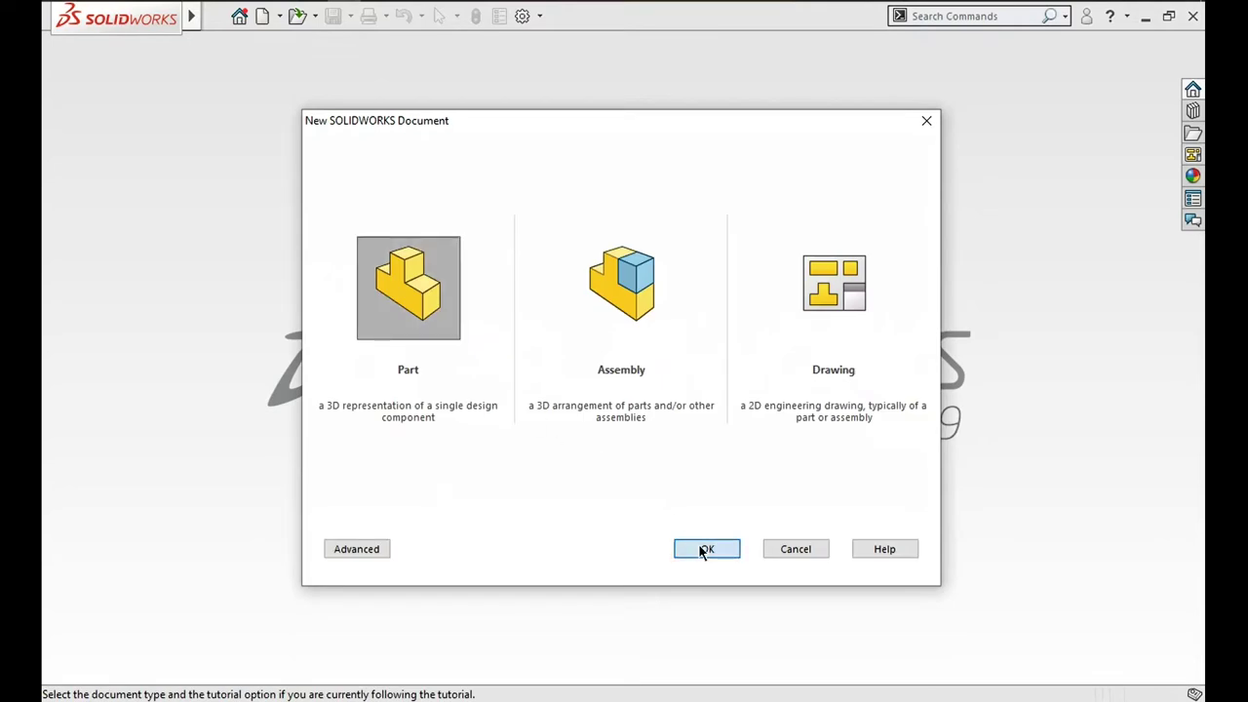
click(702, 552)
click(667, 382)
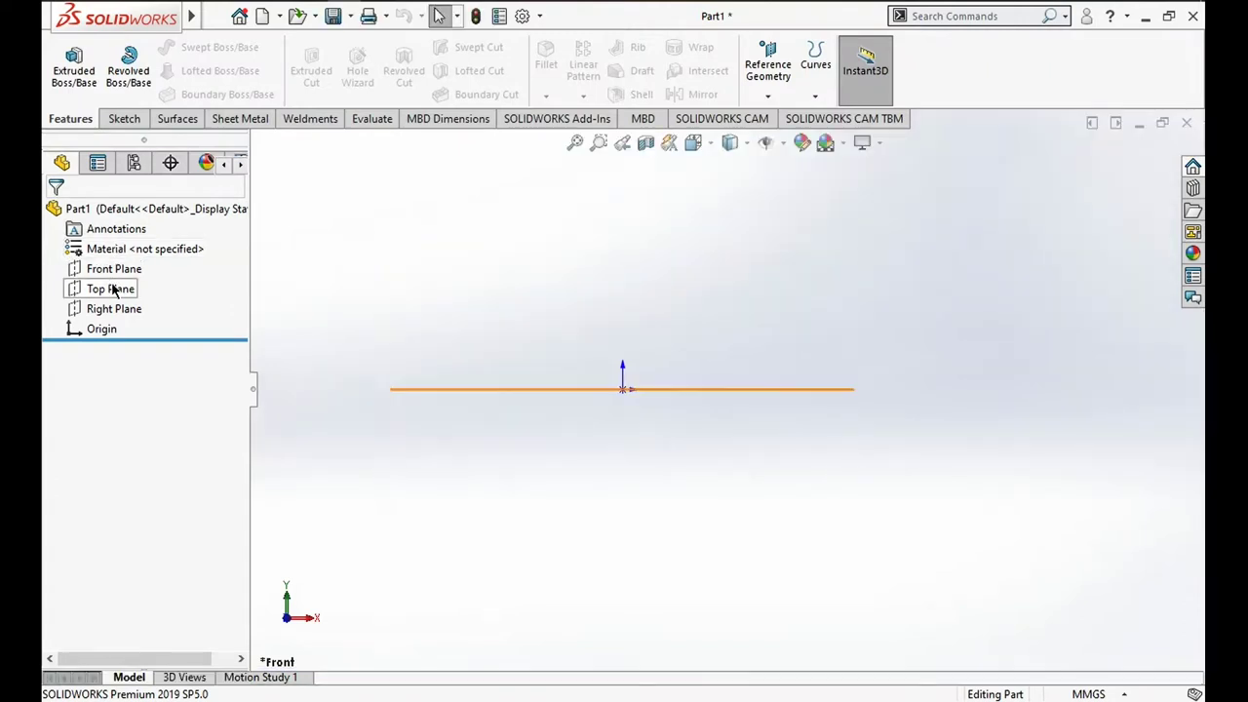
click(113, 290)
Sketch a circle centred on the origin on the Top Plane and dimension its diameter to 20.1 mm
click(127, 258)
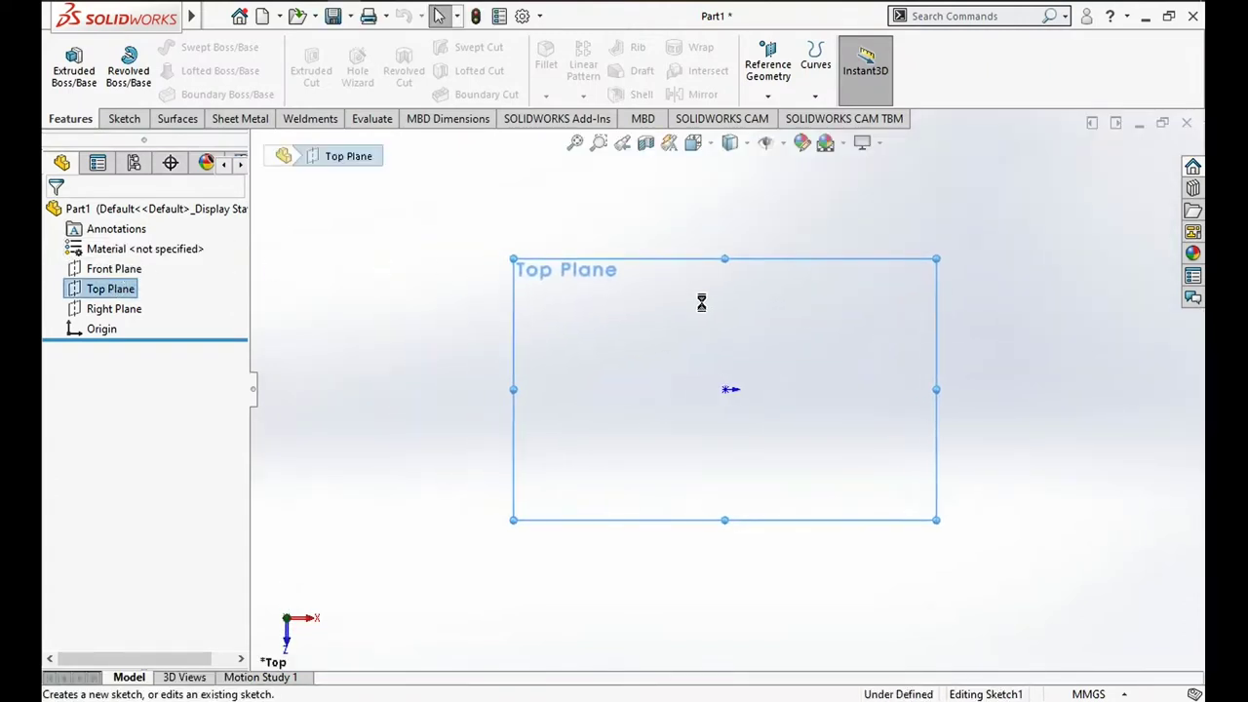
scroll(1015, 411, down, 1)
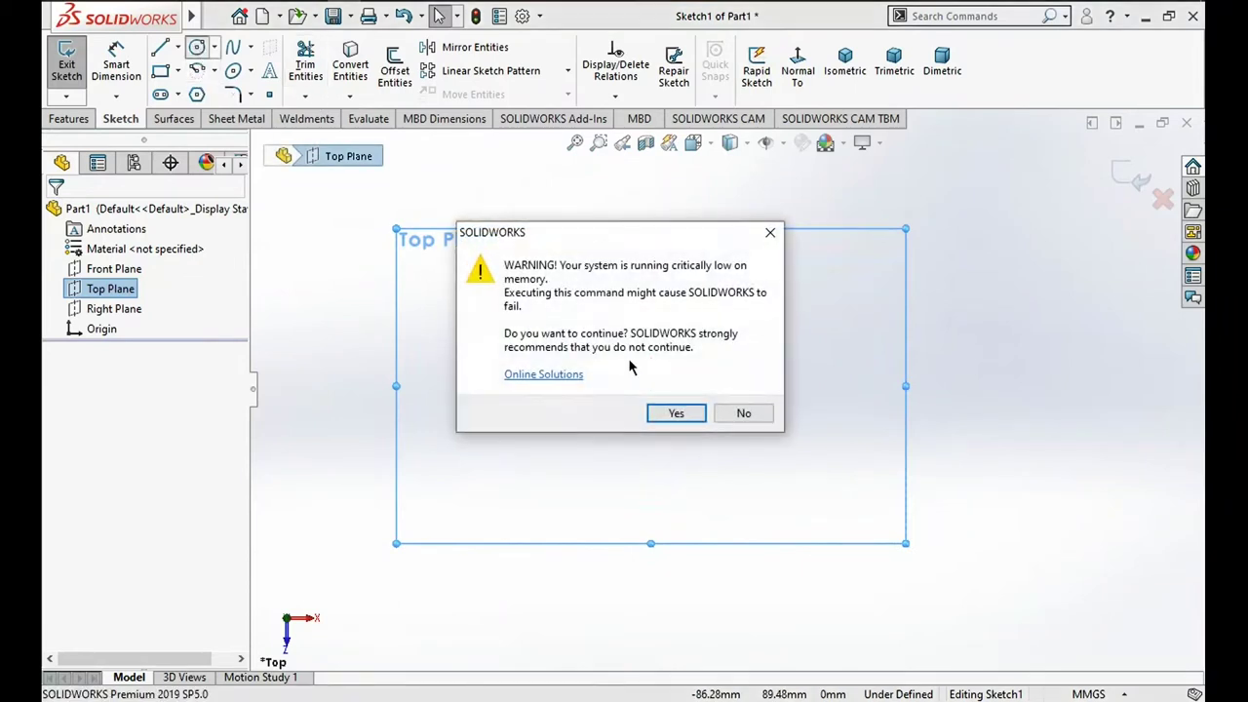
click(669, 413)
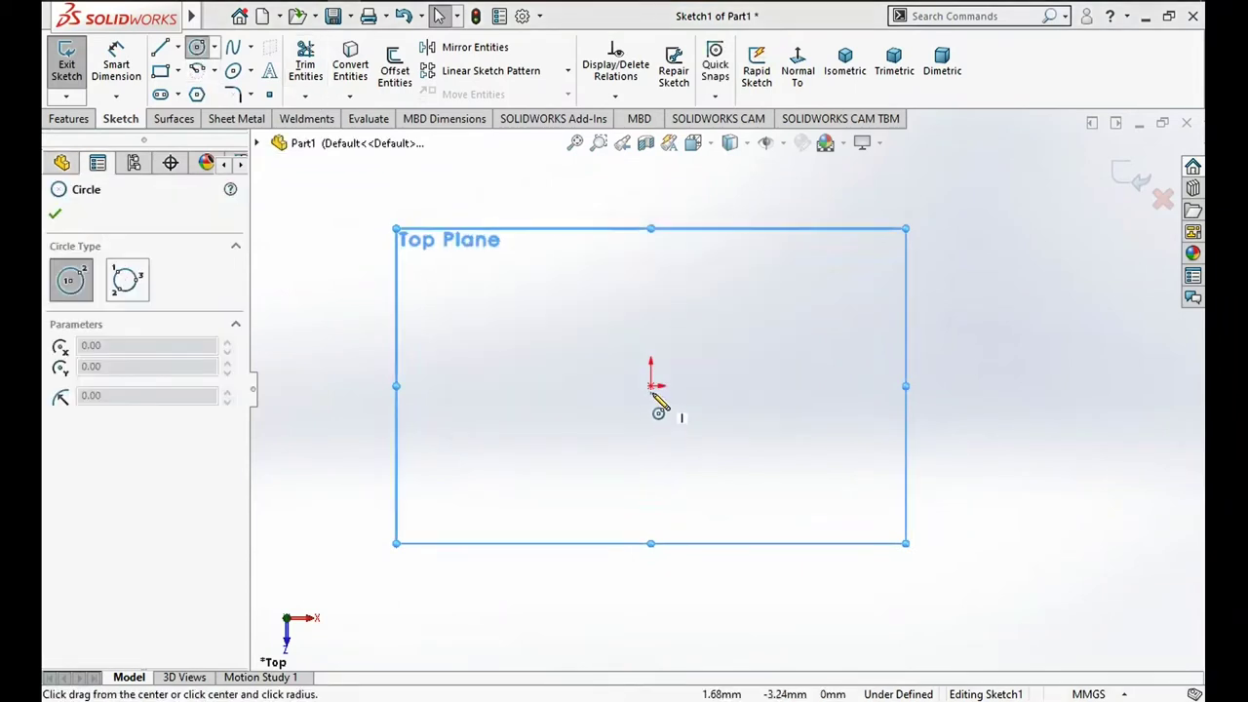
click(651, 386)
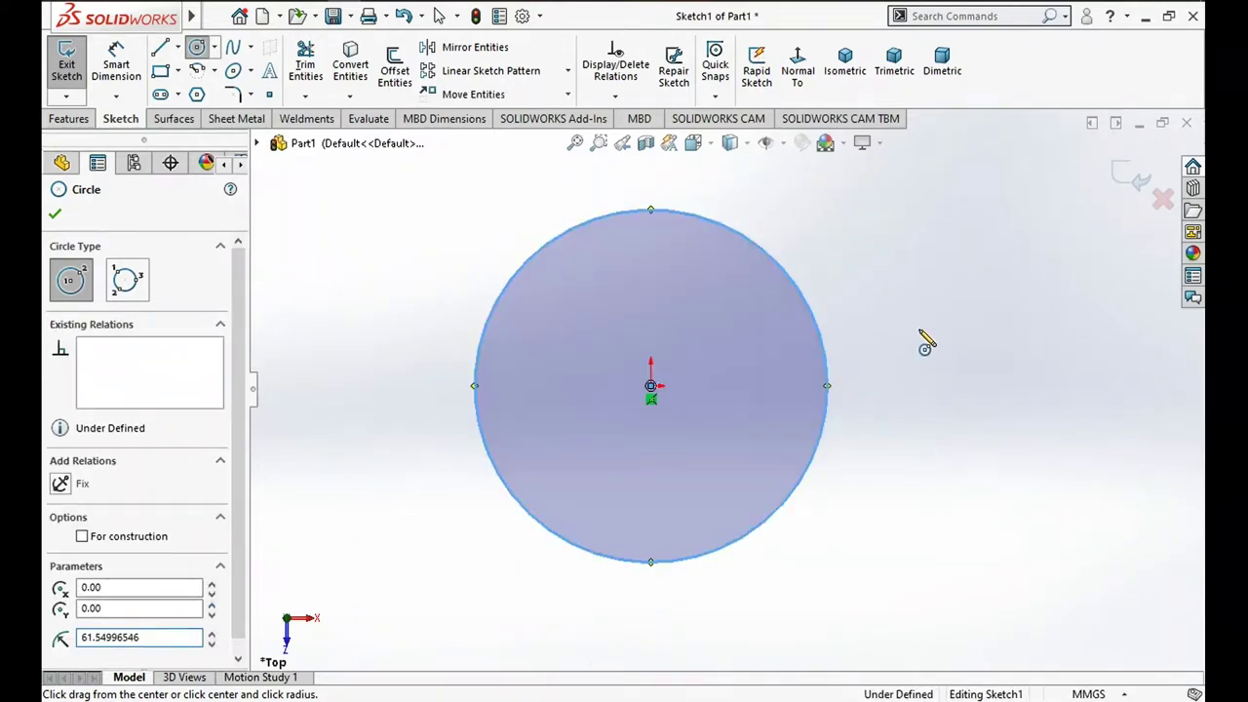
key(Escape)
click(828, 407)
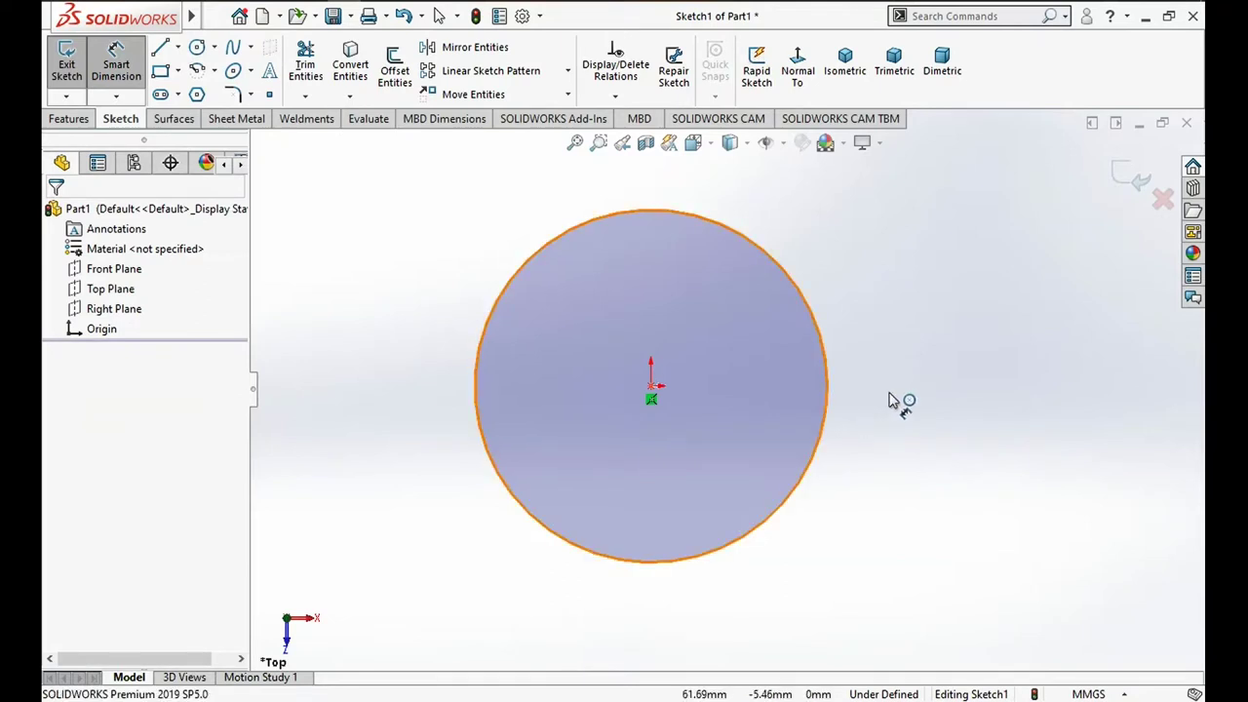
click(916, 400)
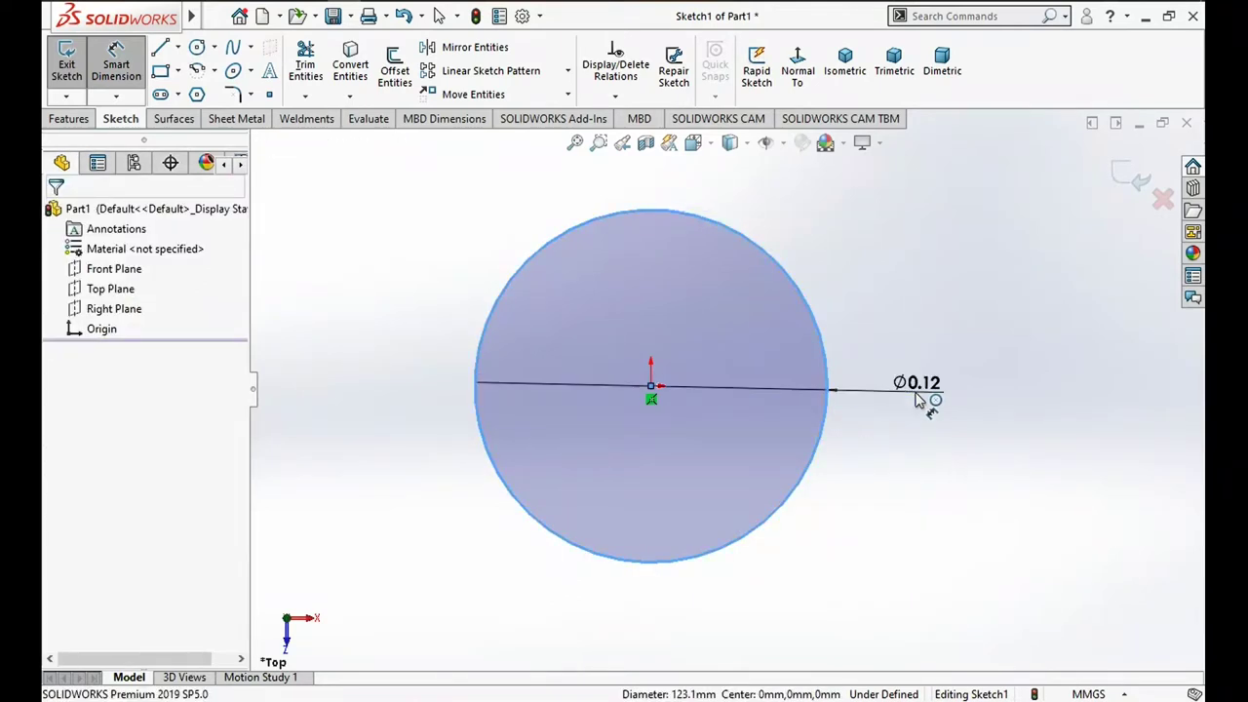
text(20.1mm)
key(Return)
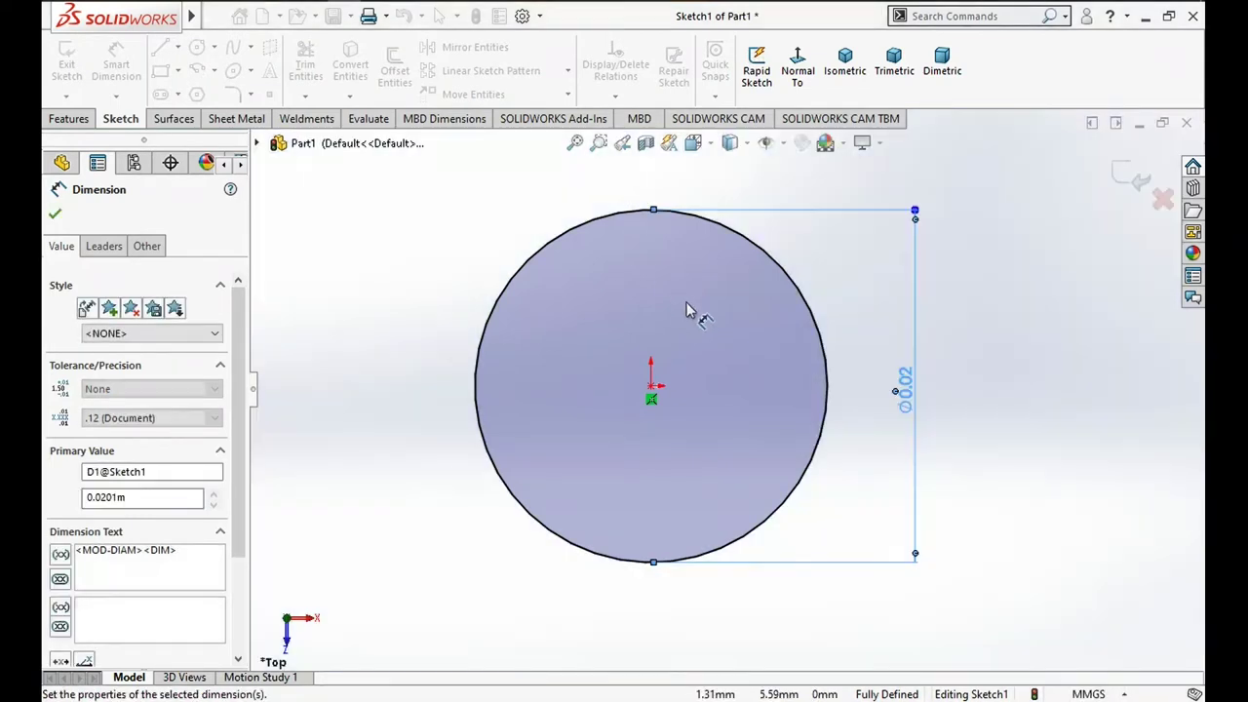
Draw horizontal and vertical centerlines through the circle's centre, each extending past its edge
click(177, 49)
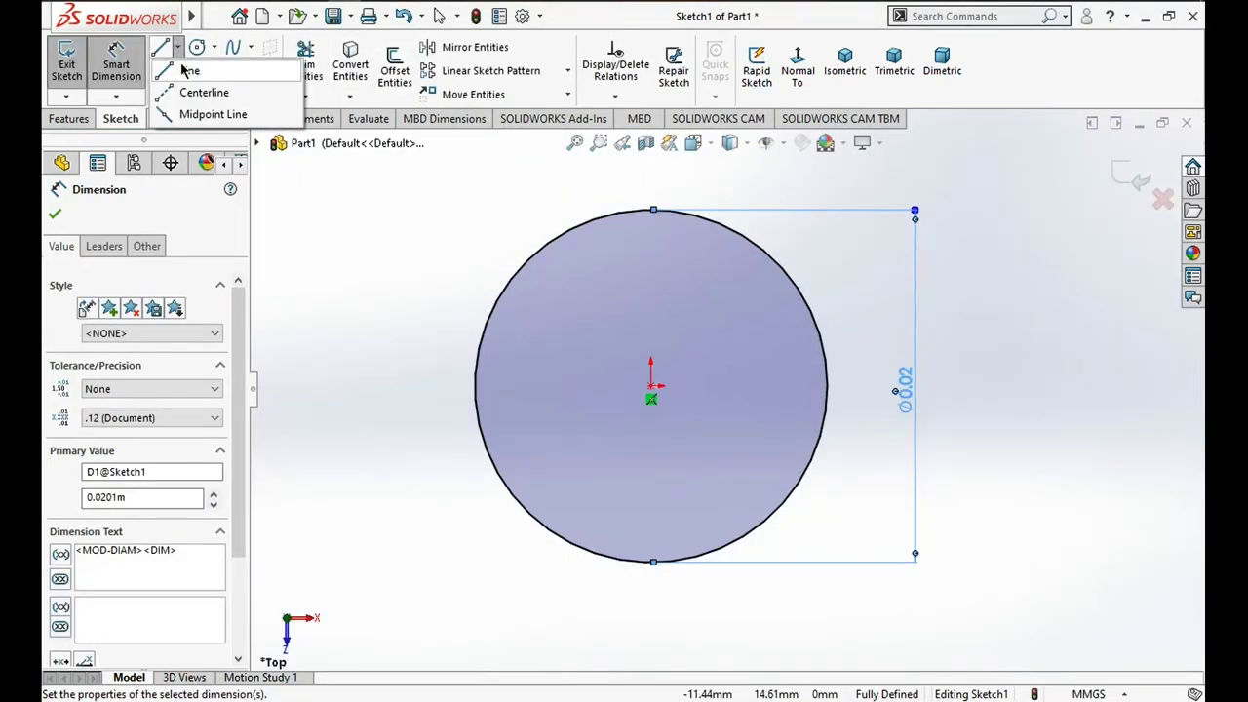
click(349, 387)
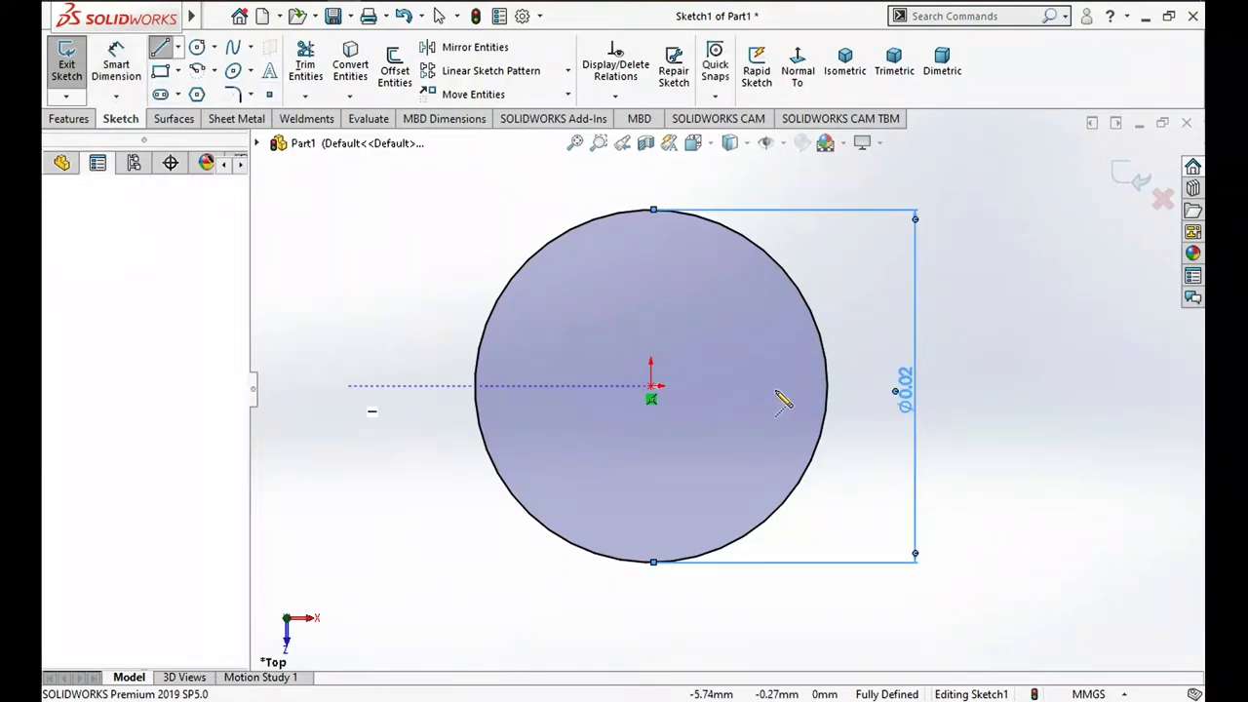
click(1009, 387)
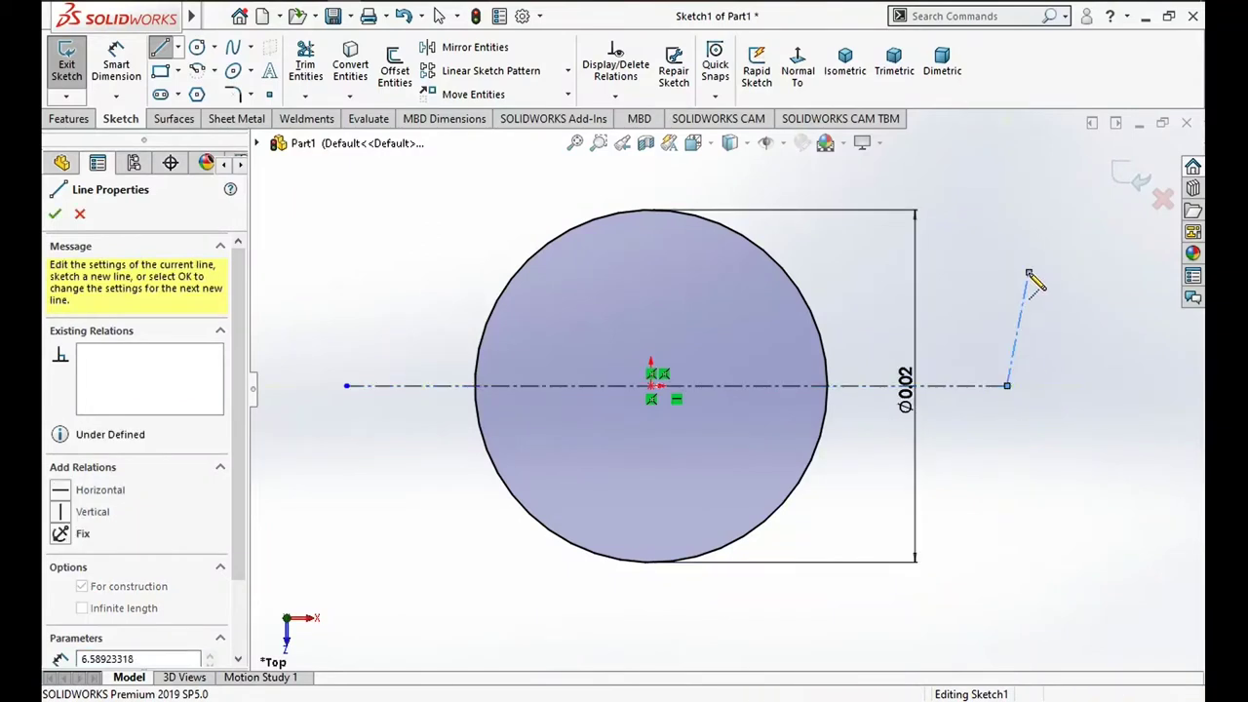
key(Escape)
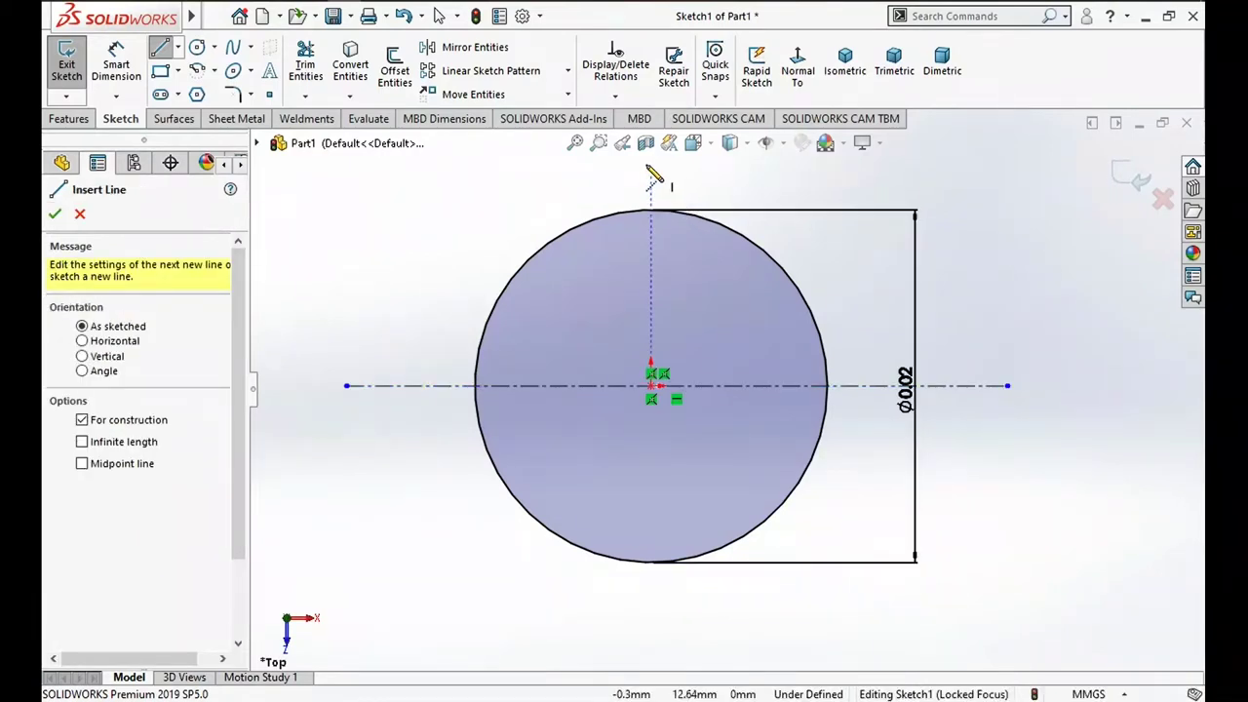
click(651, 167)
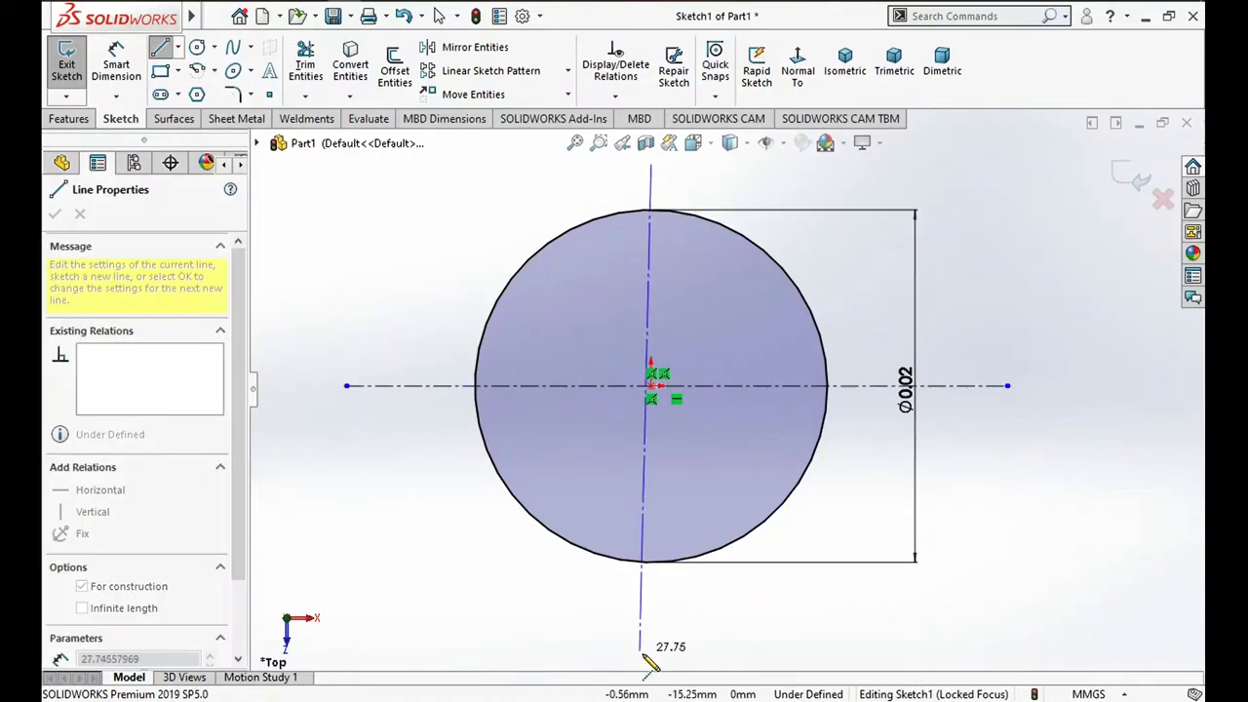
click(655, 645)
key(Escape)
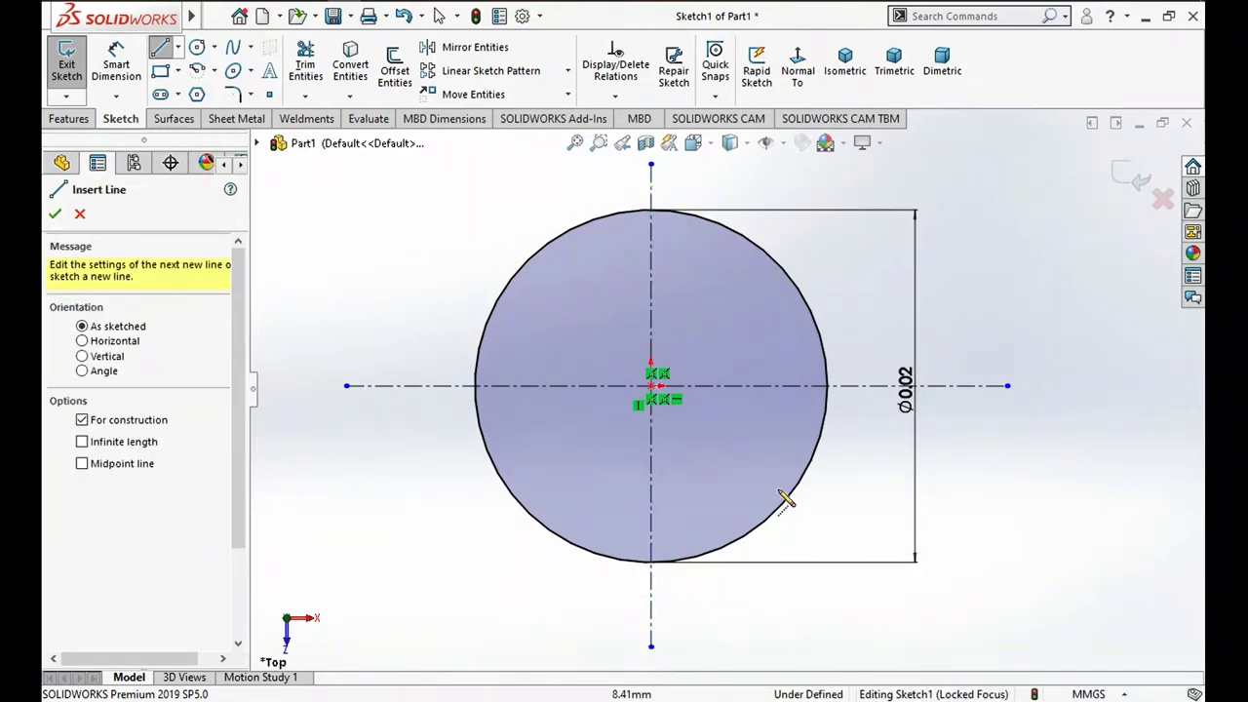
Trim away both upper arcs, leaving only the lower semicircle, and exit Sketch1
click(306, 65)
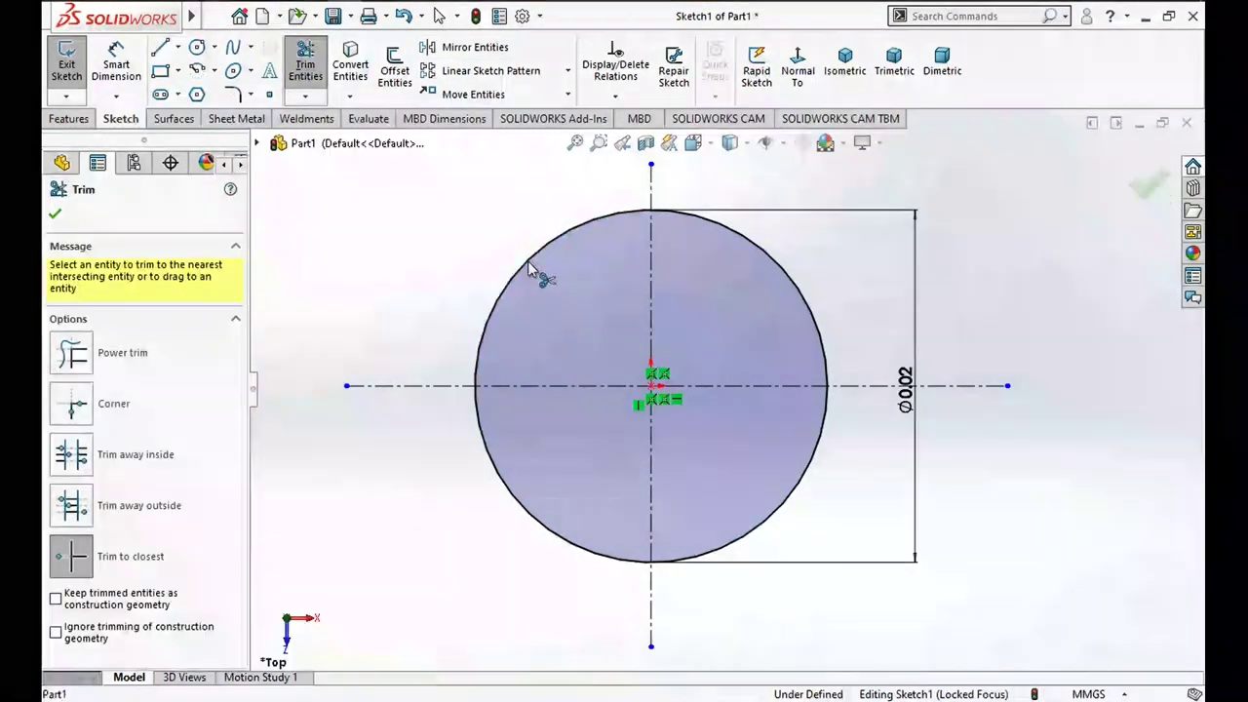
click(527, 267)
click(769, 261)
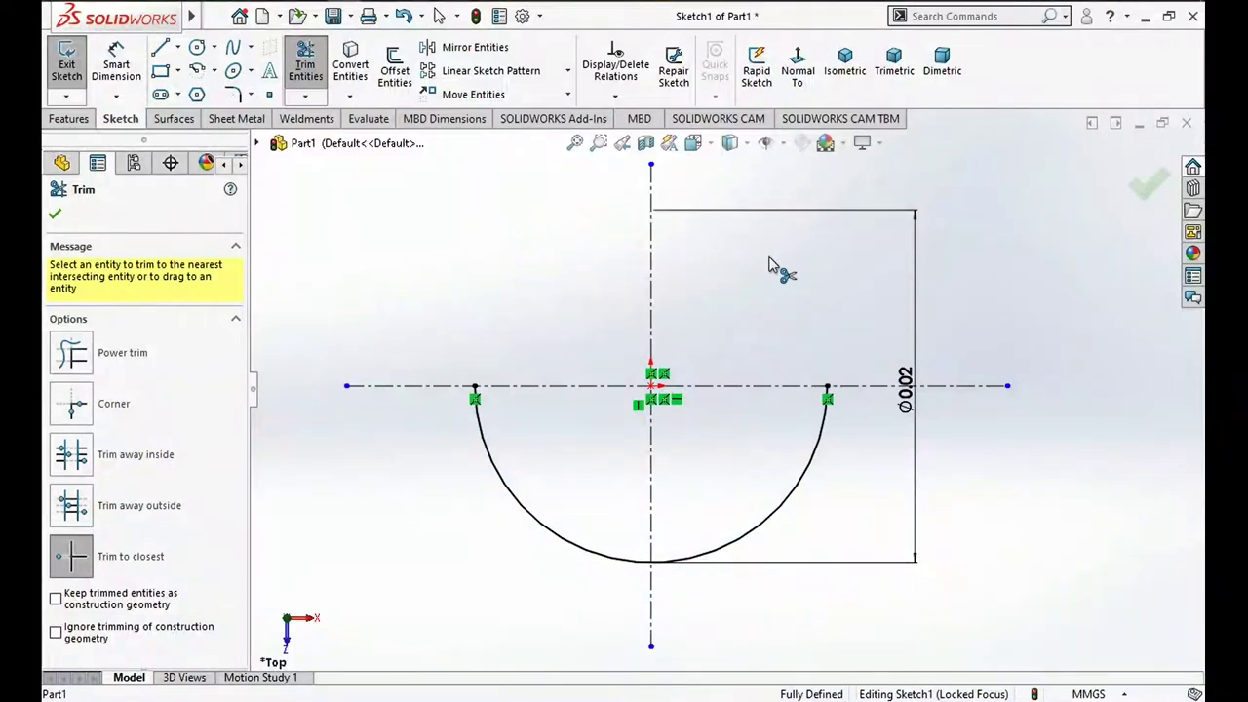
click(1144, 188)
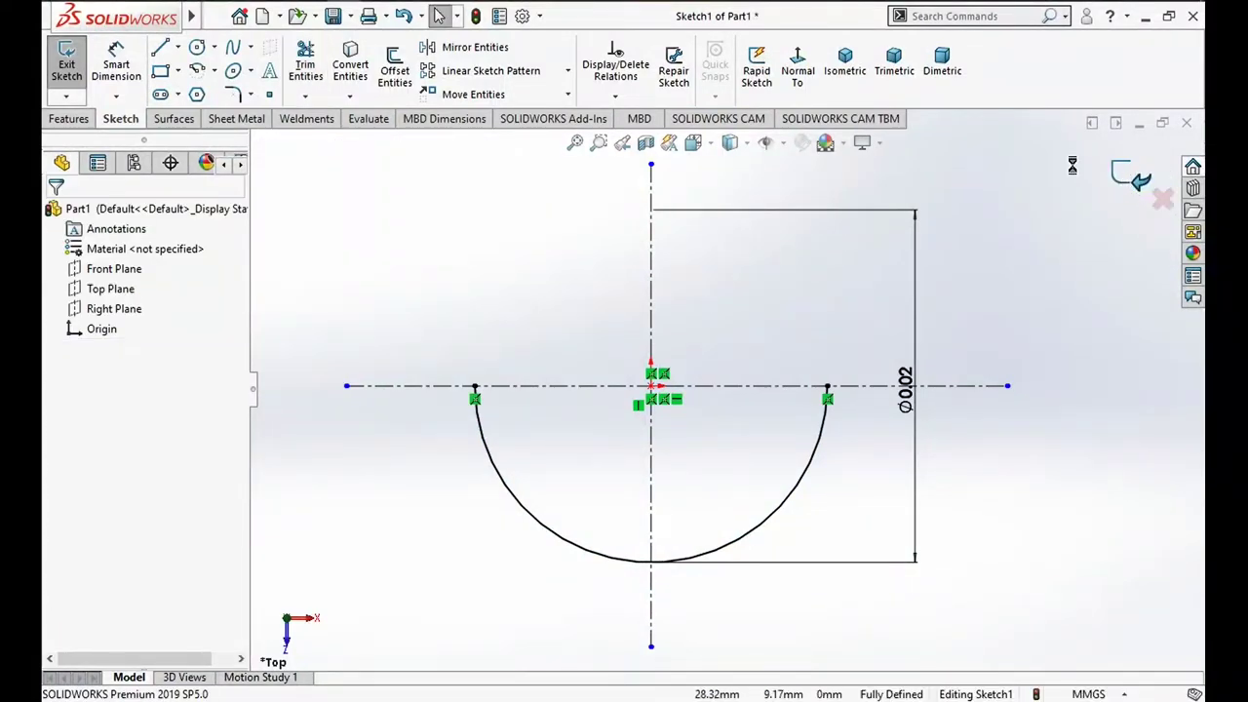
key(ctrl+b)
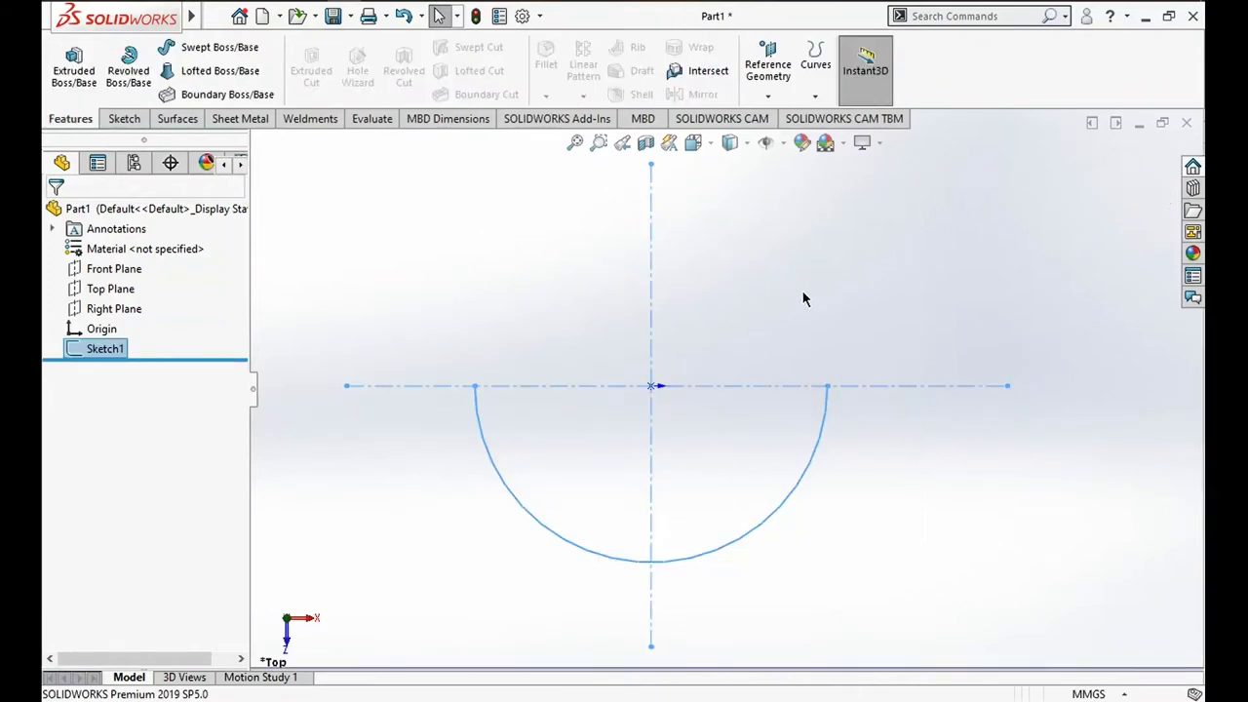
middle_drag(810, 394, 808, 432)
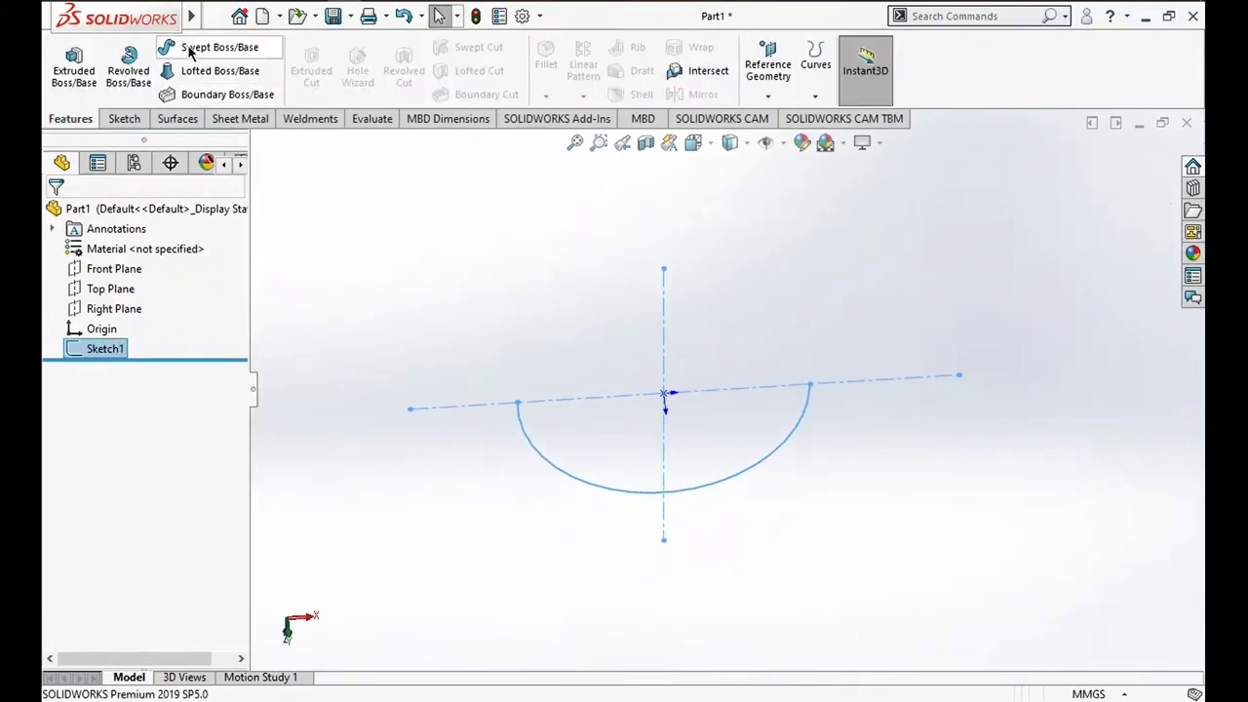
Sweep a 10 mm circular profile along the semicircle to make the U-shaped Sweep1 tube
click(189, 50)
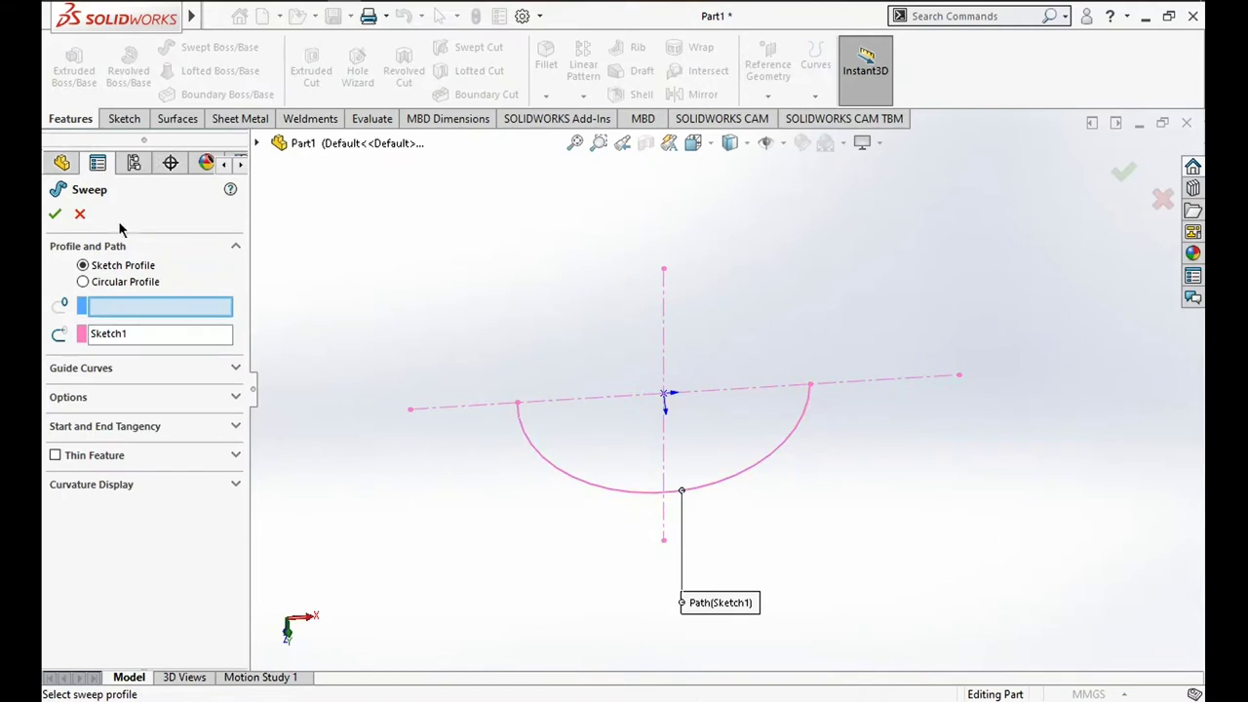
click(82, 282)
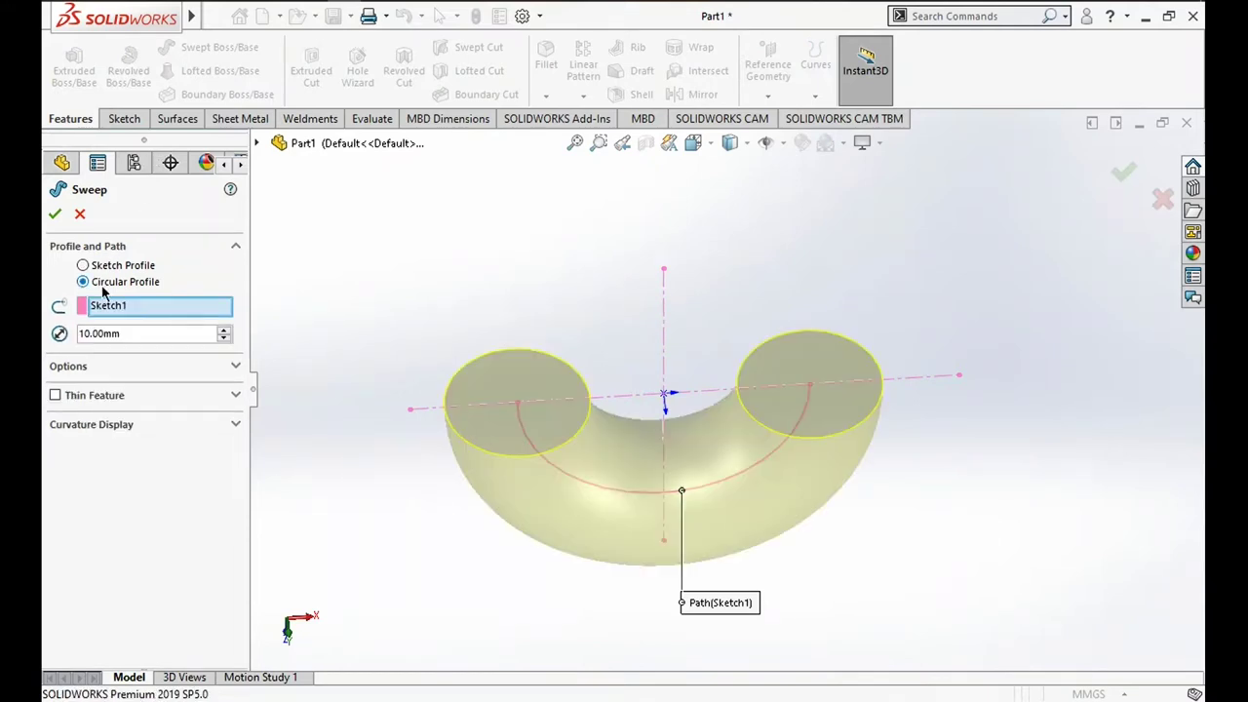
middle_drag(340, 338, 337, 223)
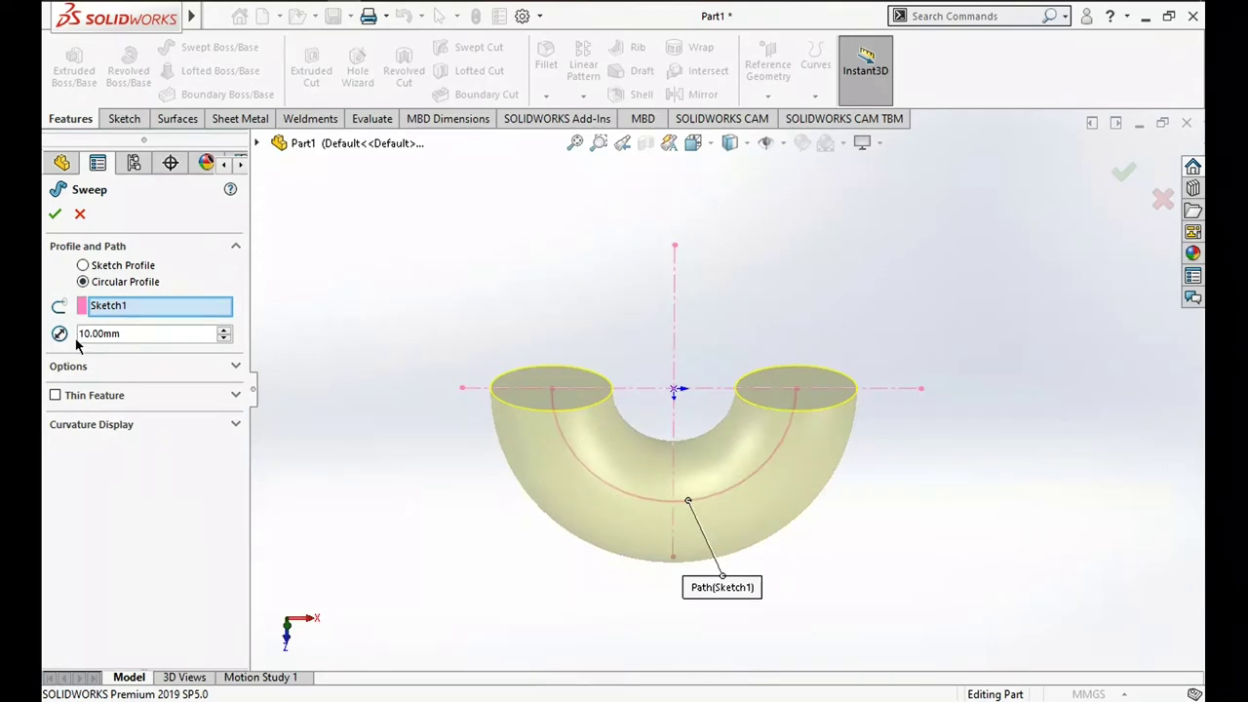
click(55, 216)
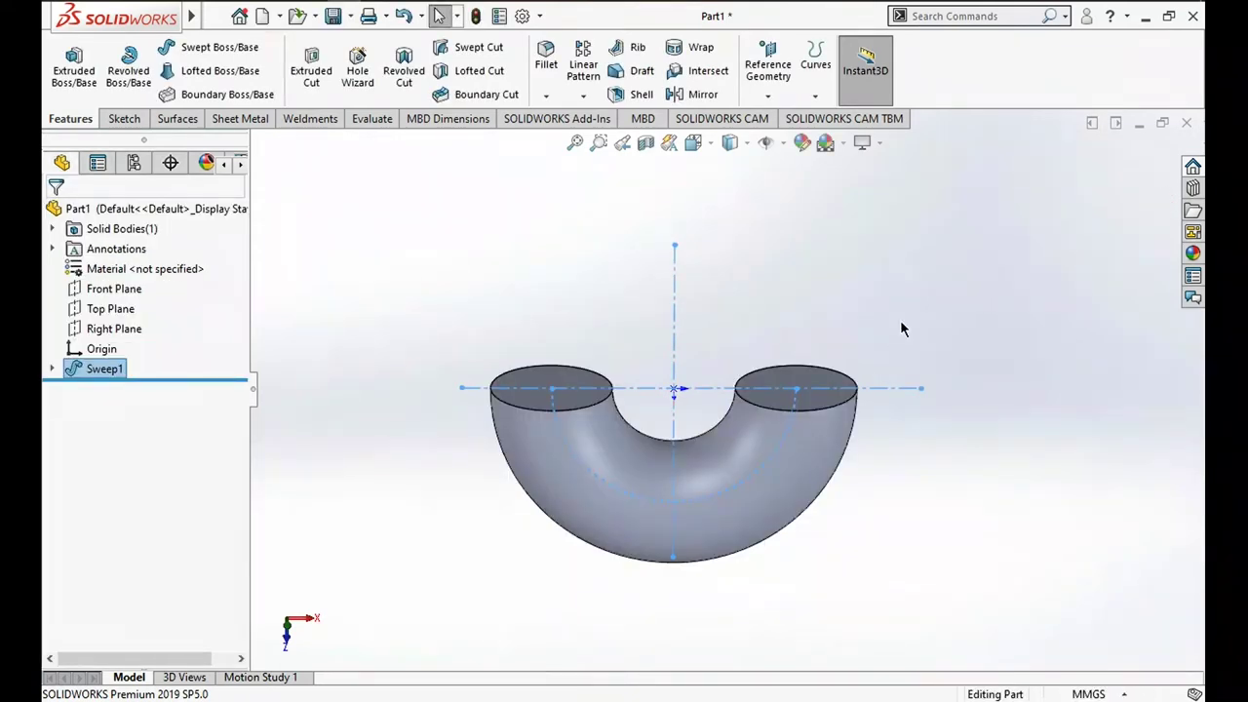
click(825, 323)
mouse_move(825, 367)
middle_down()
mouse_move(816, 426)
mouse_move(798, 447)
middle_up()
Sketch a copy of the tube's right end-face circle as Sketch10
click(798, 448)
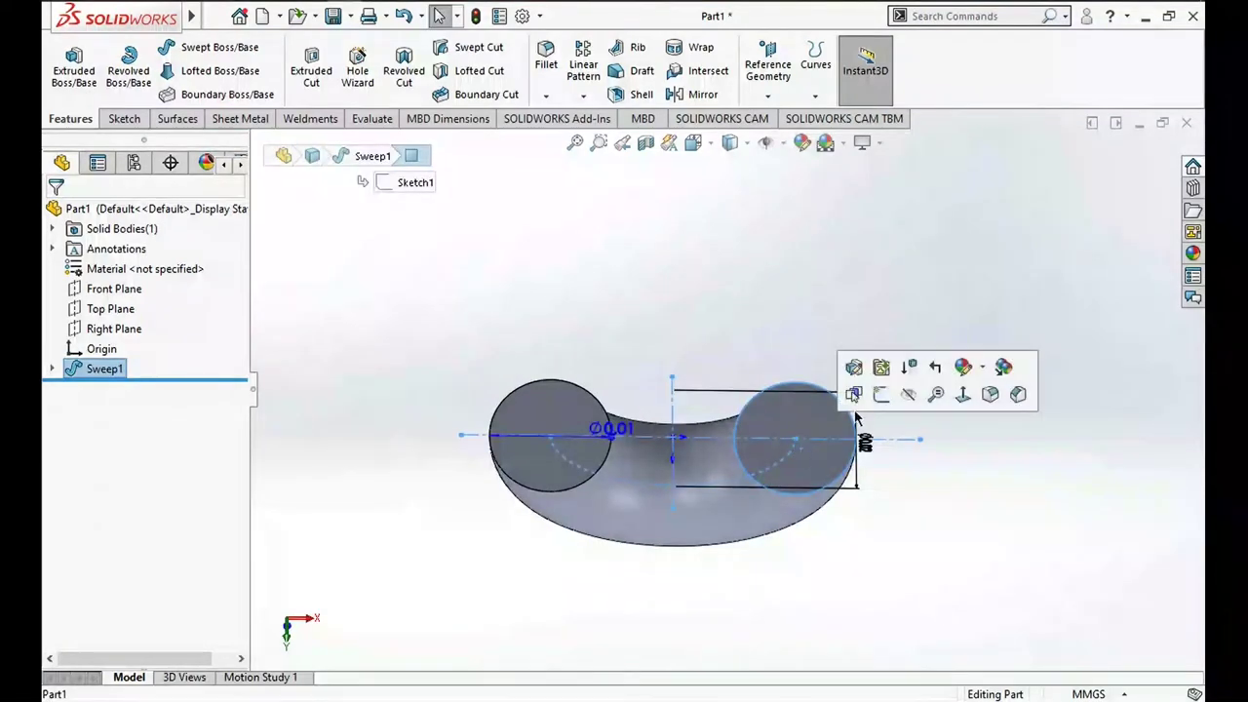
click(884, 410)
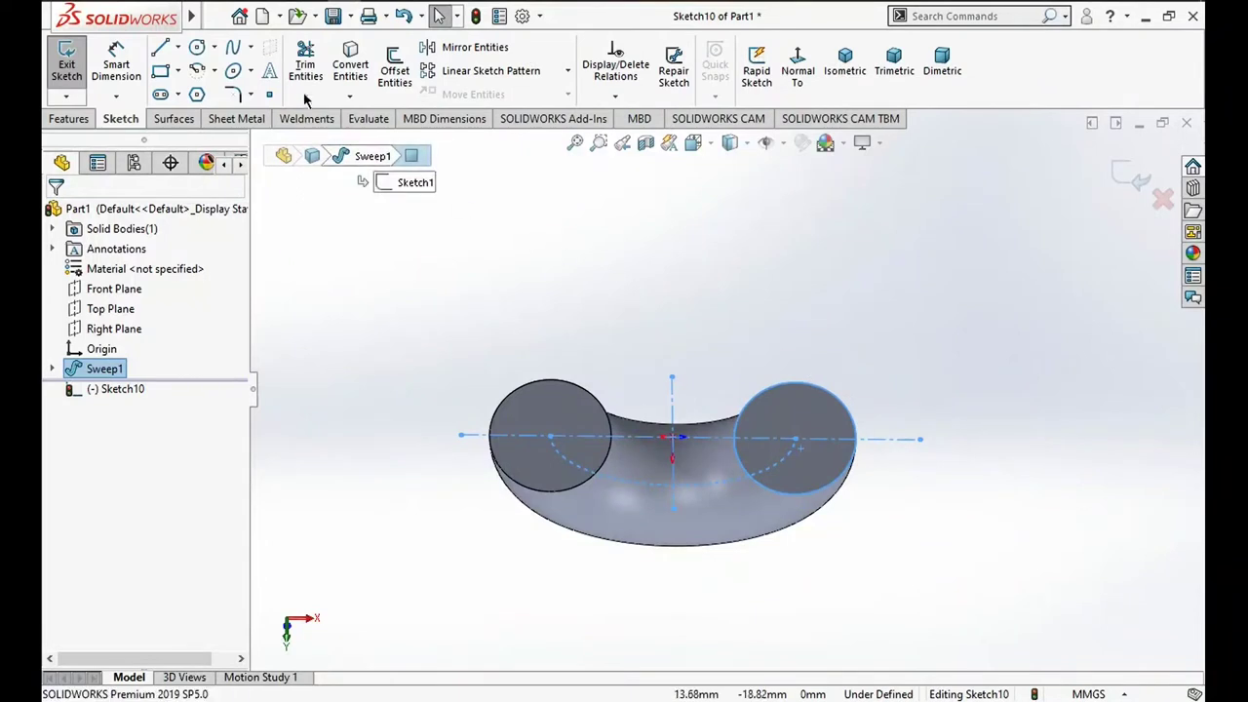
click(351, 69)
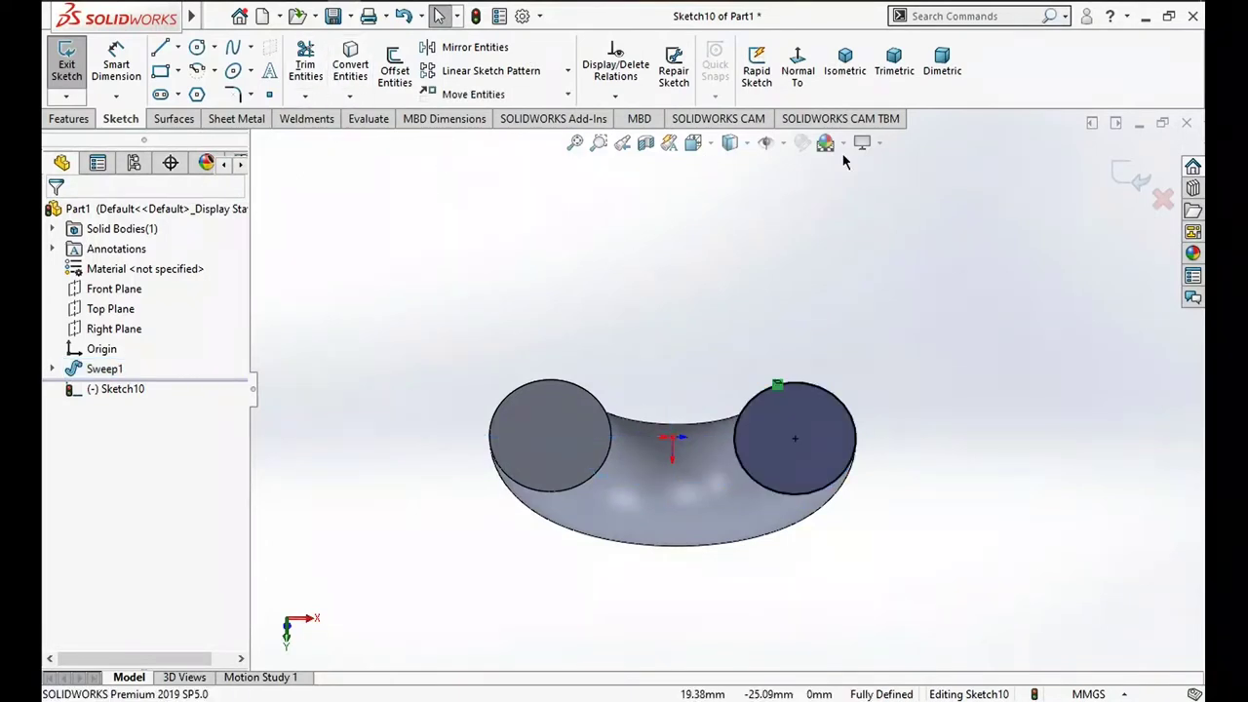
click(1123, 180)
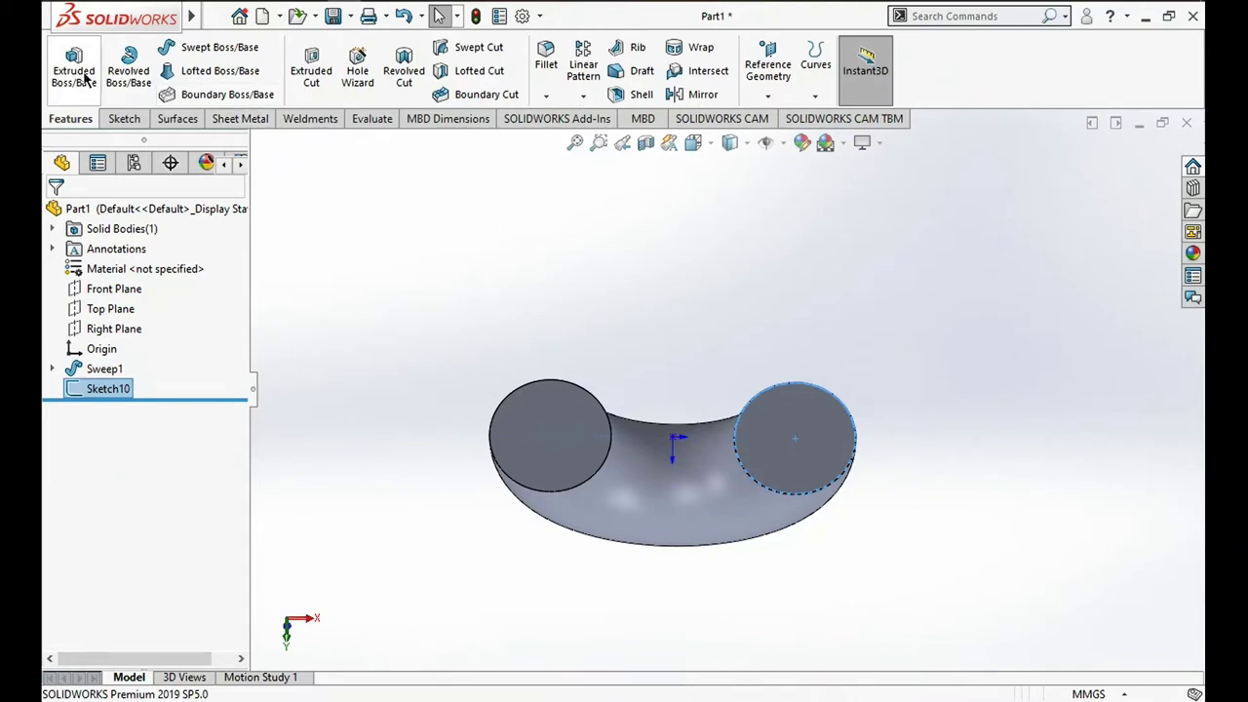
Extrude Sketch10 10.05 mm straight out from the pipe end
click(84, 72)
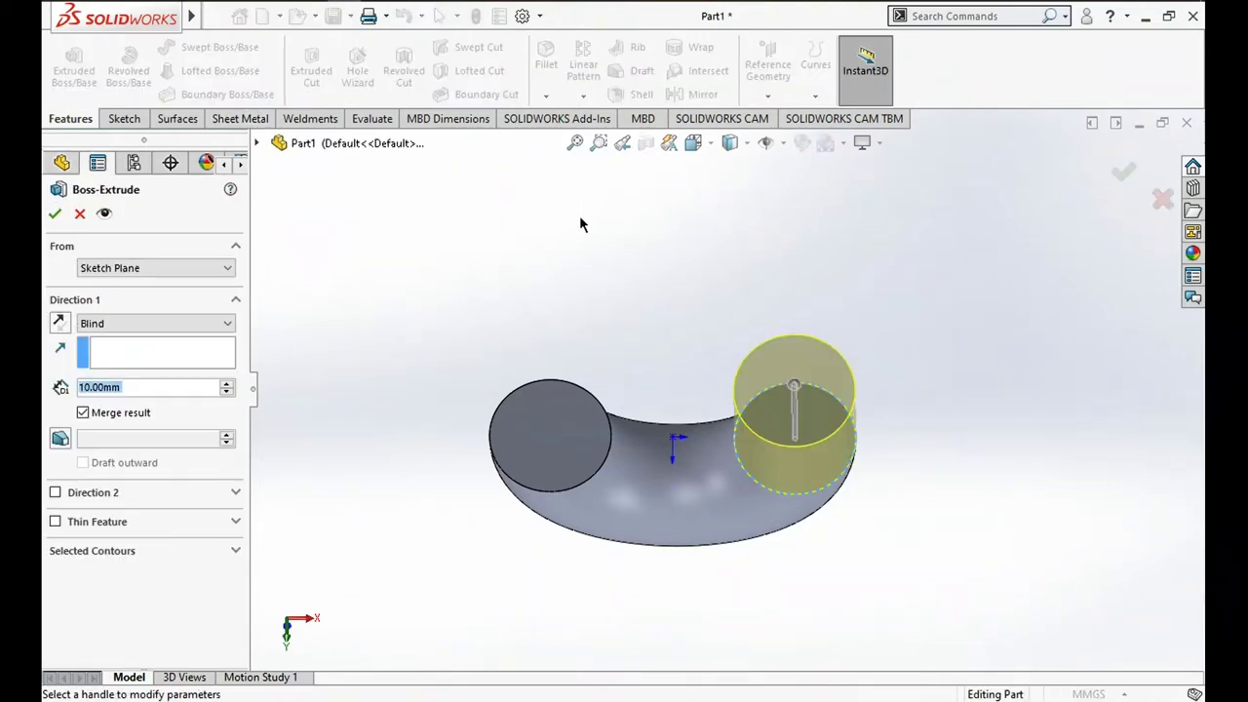
text(10.0)
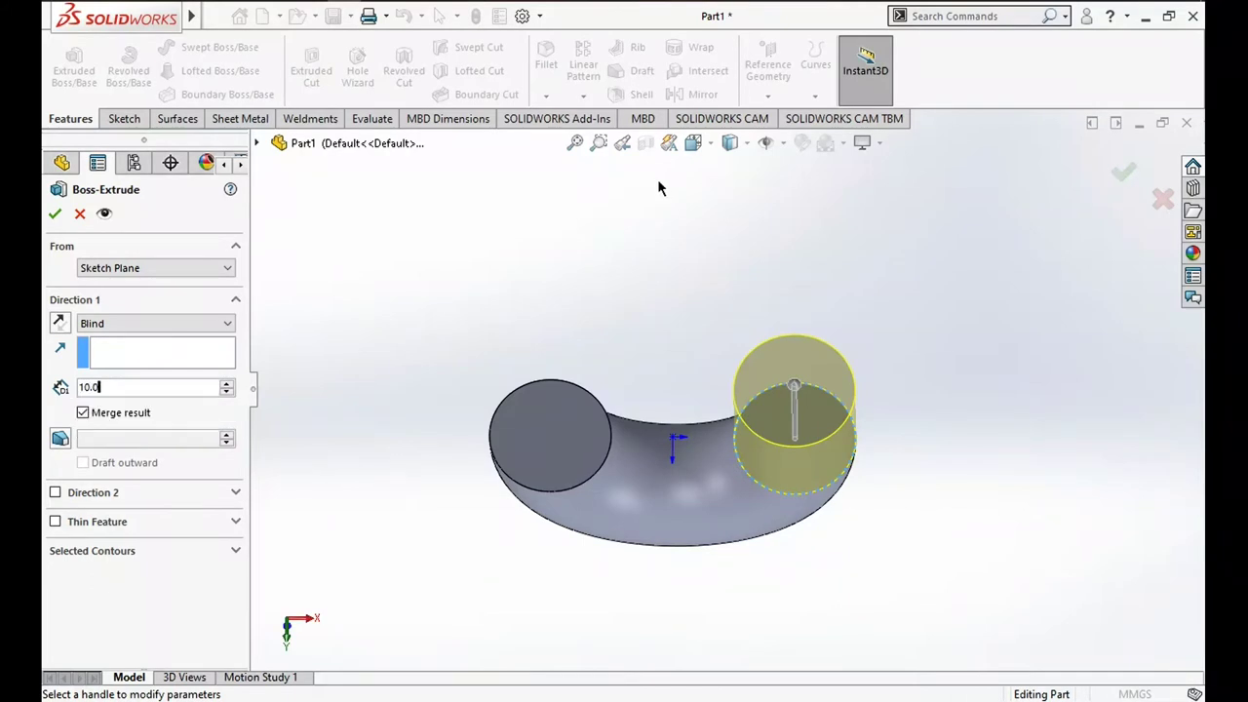
text(5)
key(Return)
middle_drag(616, 329, 546, 272)
click(54, 213)
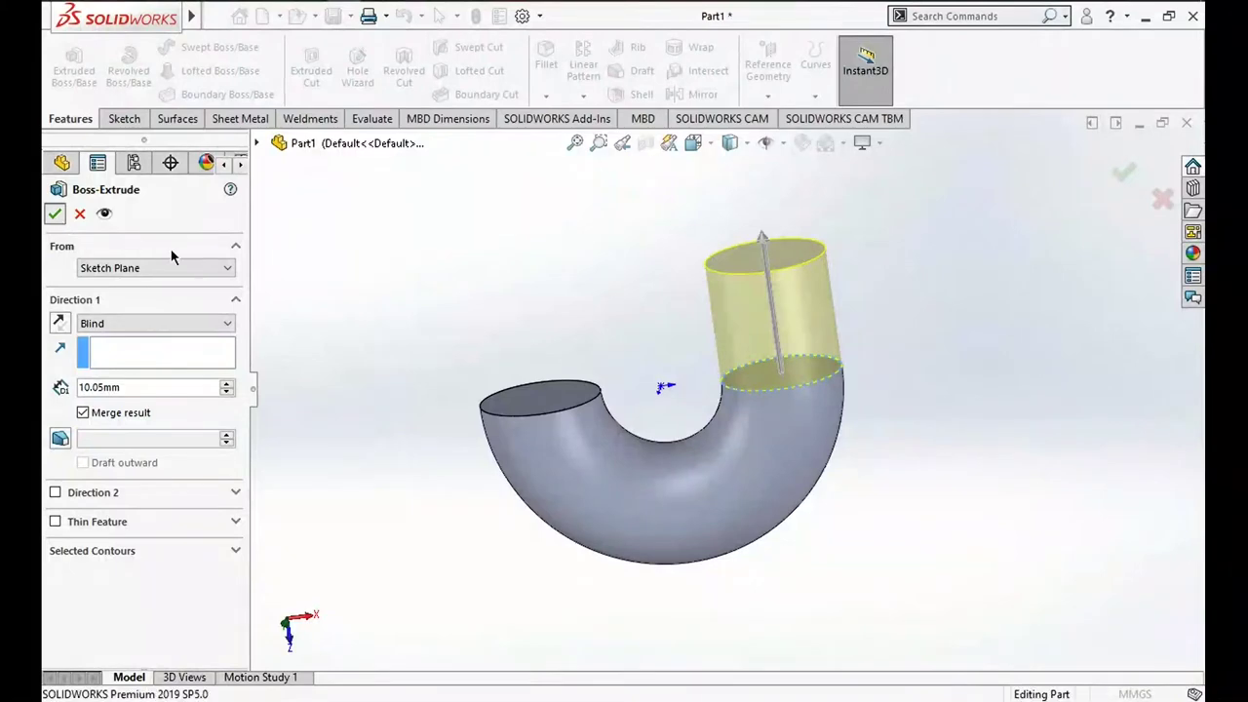
middle_drag(678, 311, 801, 385)
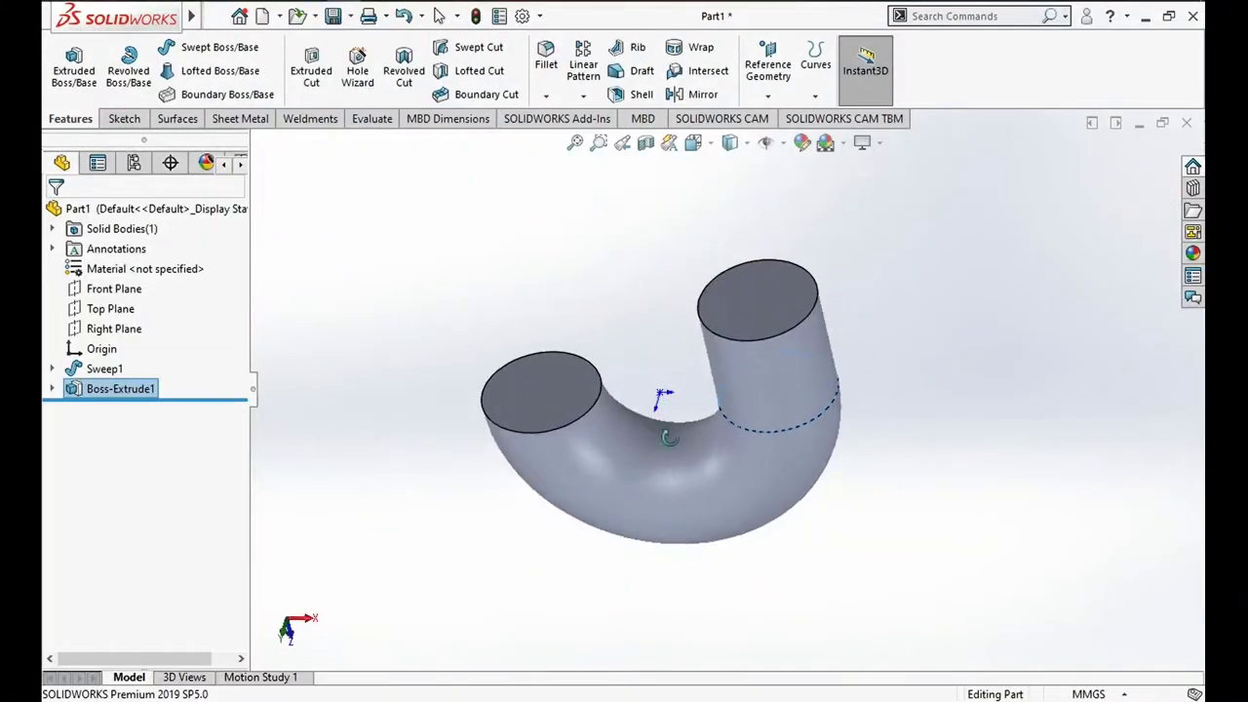
Start a new sketch on the extruded end face and view it straight on
click(777, 353)
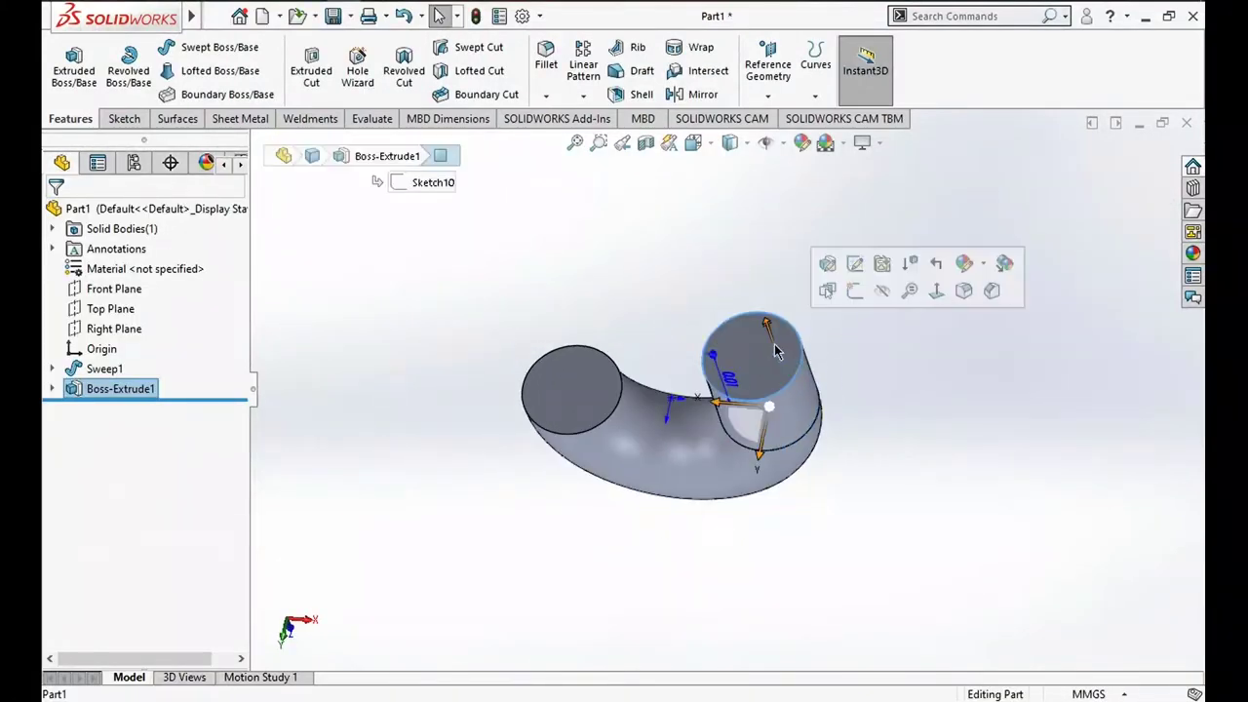
click(855, 292)
click(797, 68)
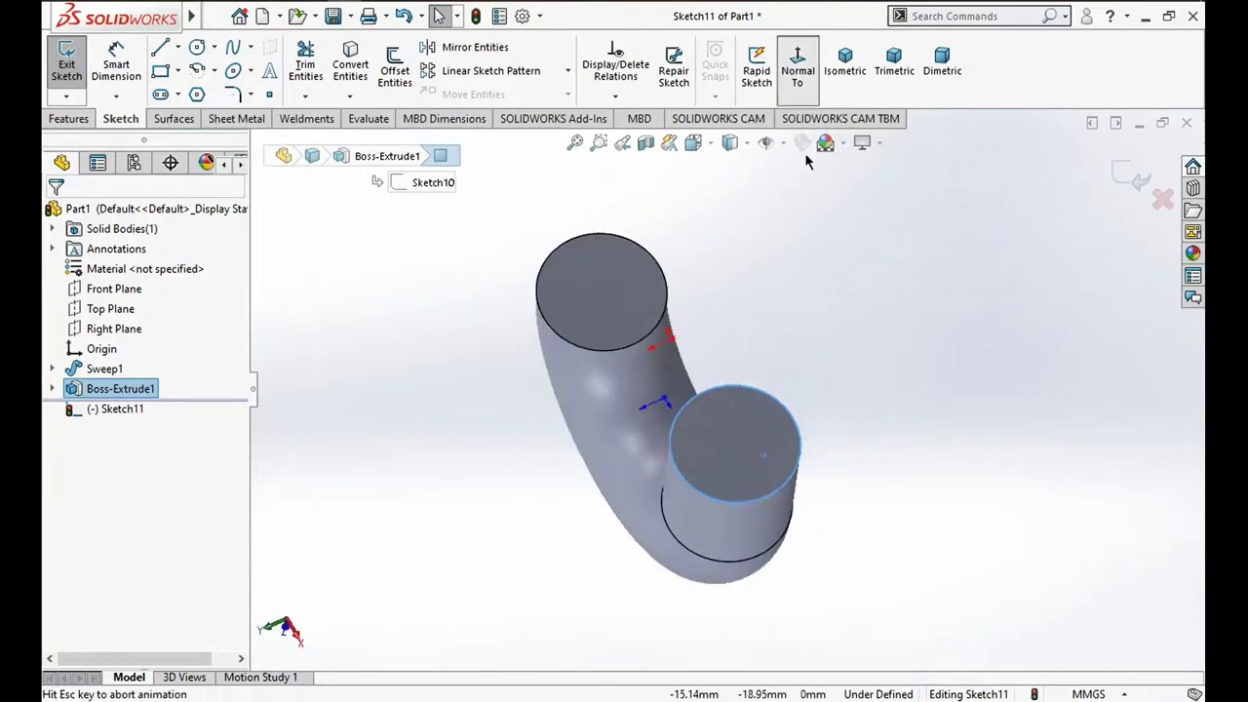
click(800, 73)
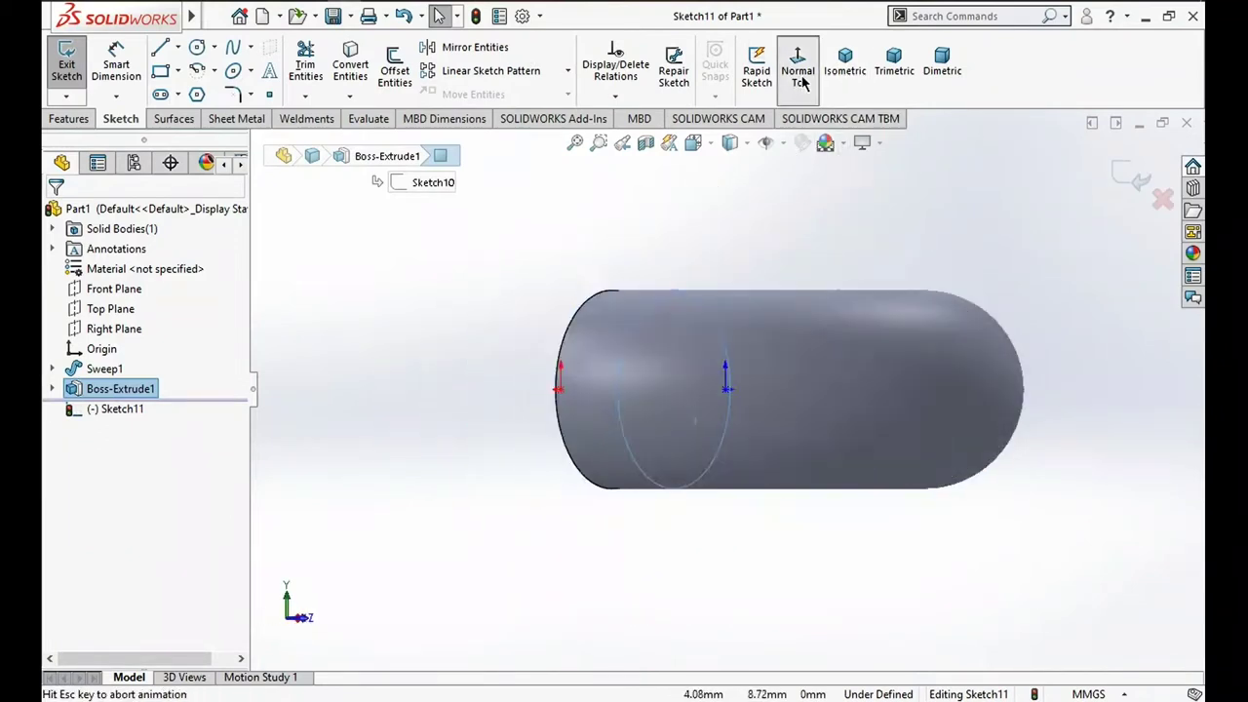
click(801, 84)
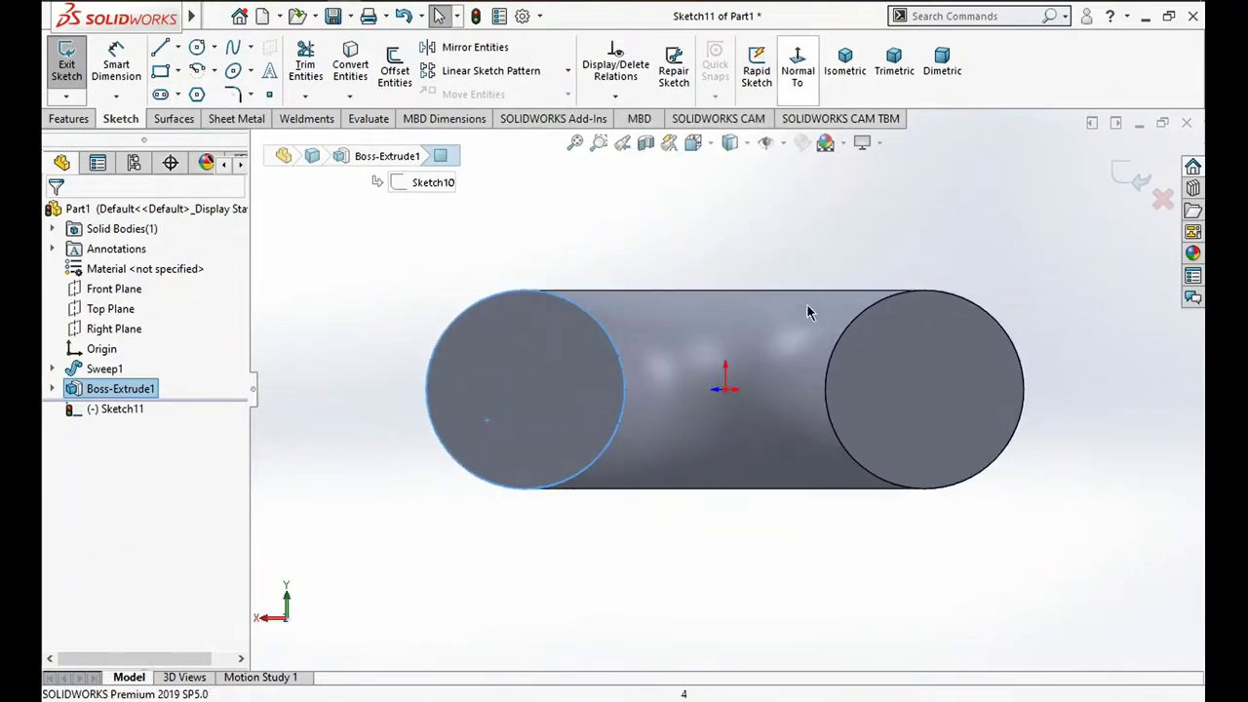
mouse_move(771, 531)
middle_down()
mouse_move(877, 248)
mouse_move(1025, 510)
mouse_move(1029, 546)
middle_up()
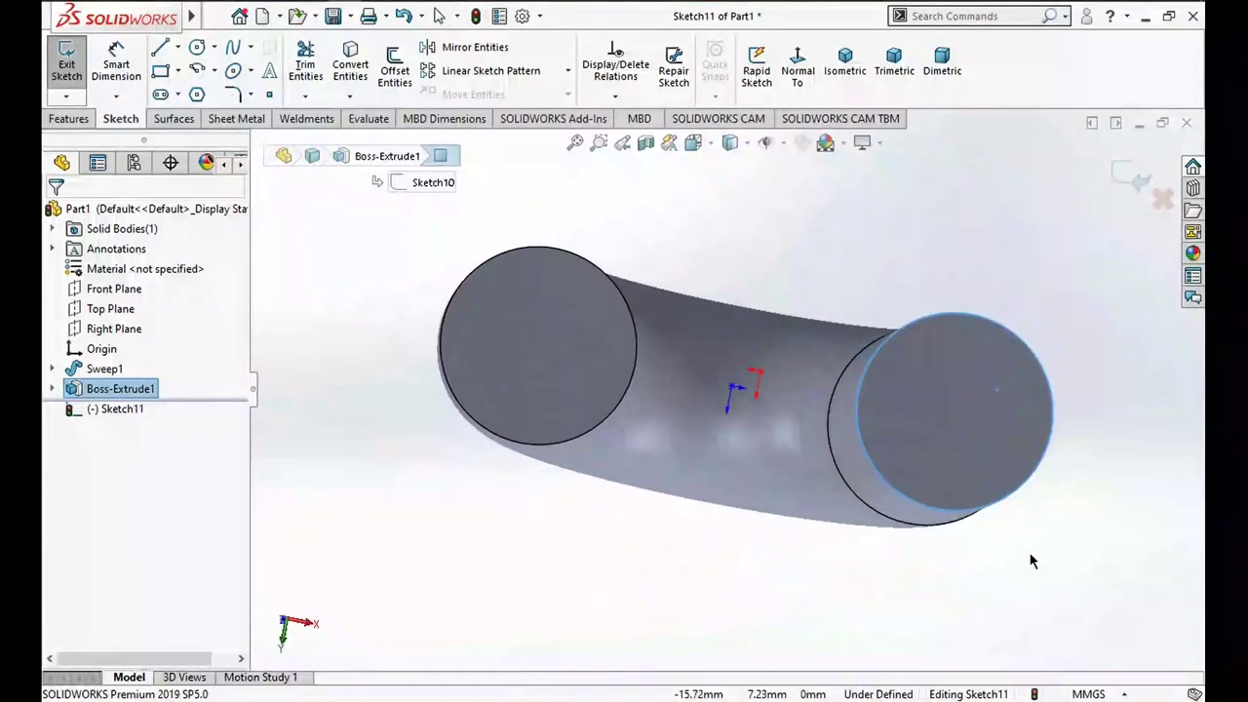
scroll(1025, 501, up, 3)
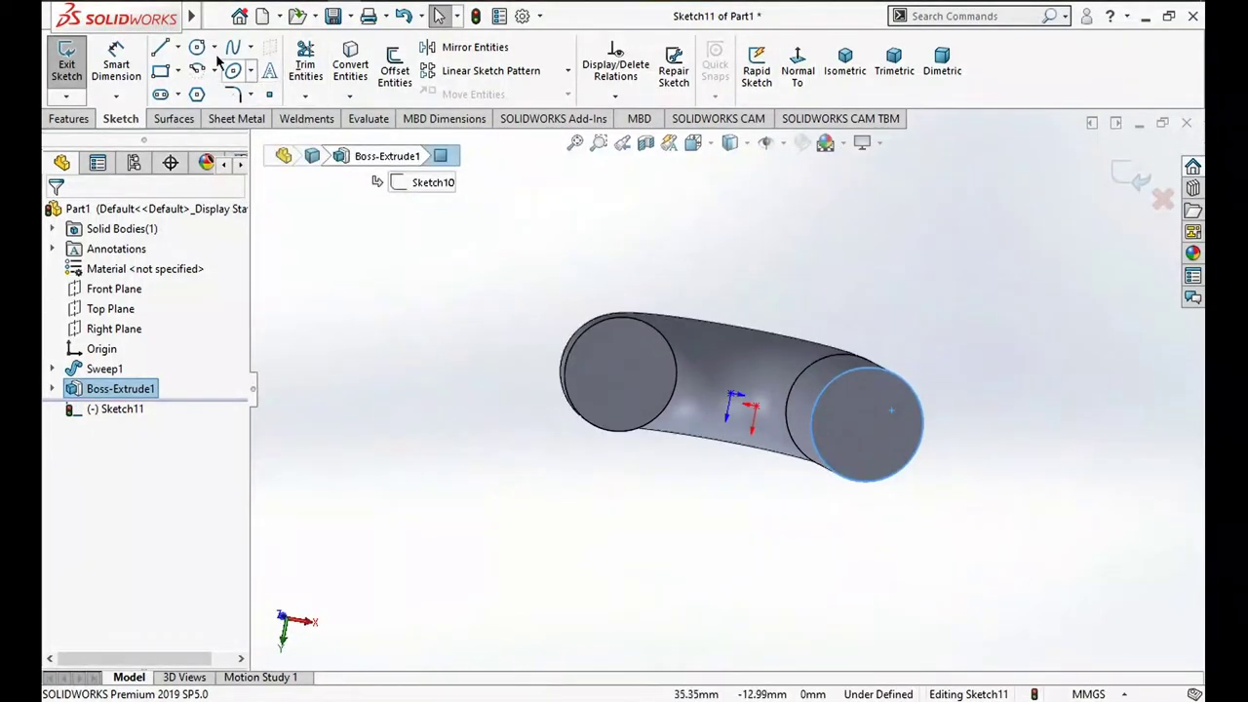
Draw a vertical centerline across the end circle and a horizontal one from its centre to the right edge
click(178, 54)
click(200, 91)
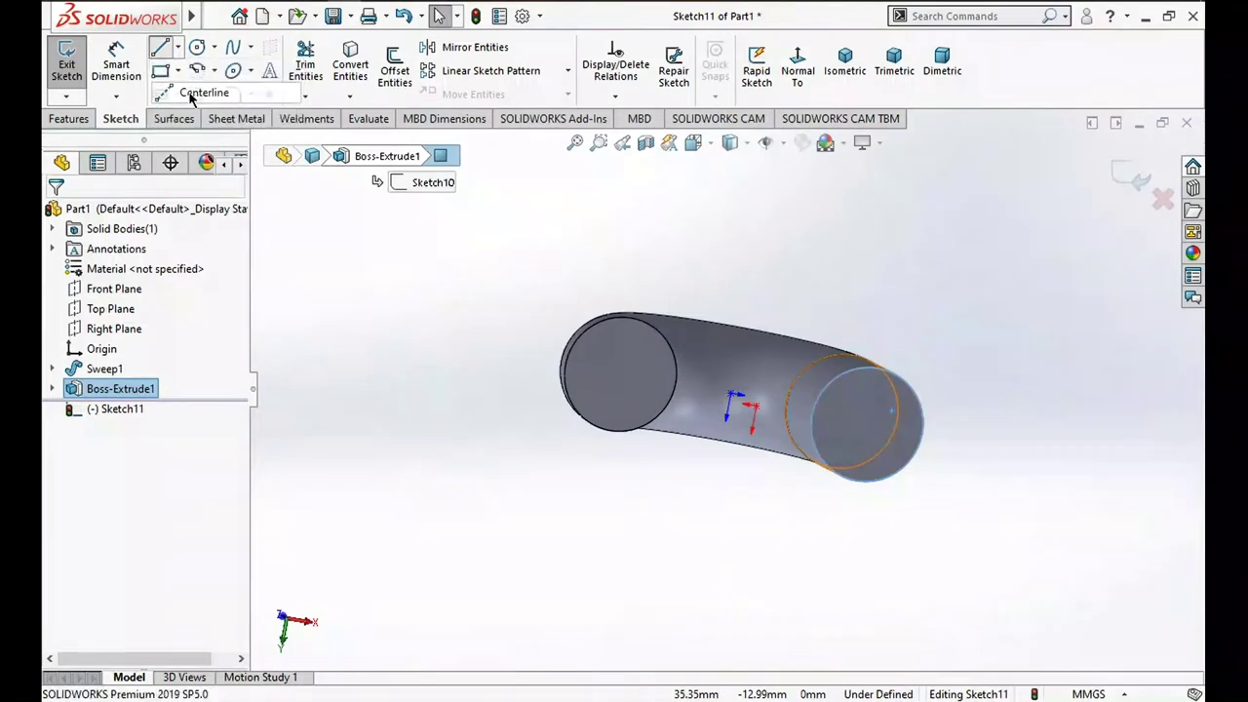
click(878, 368)
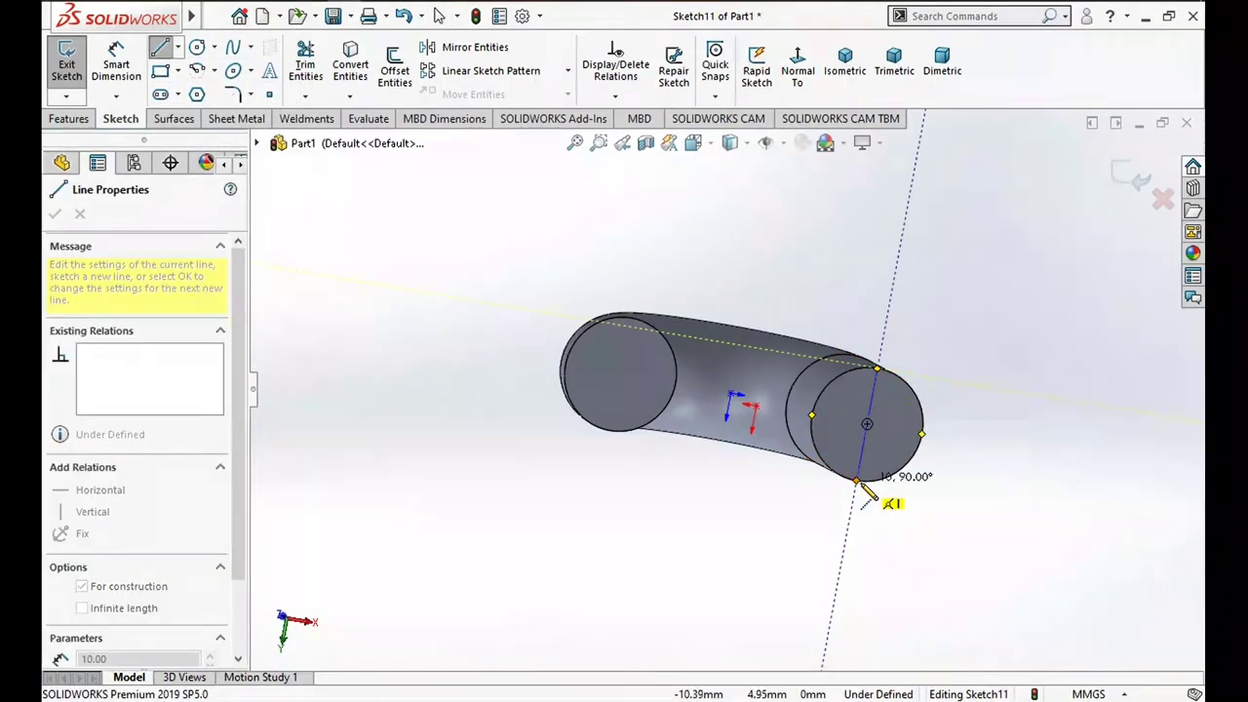
click(856, 480)
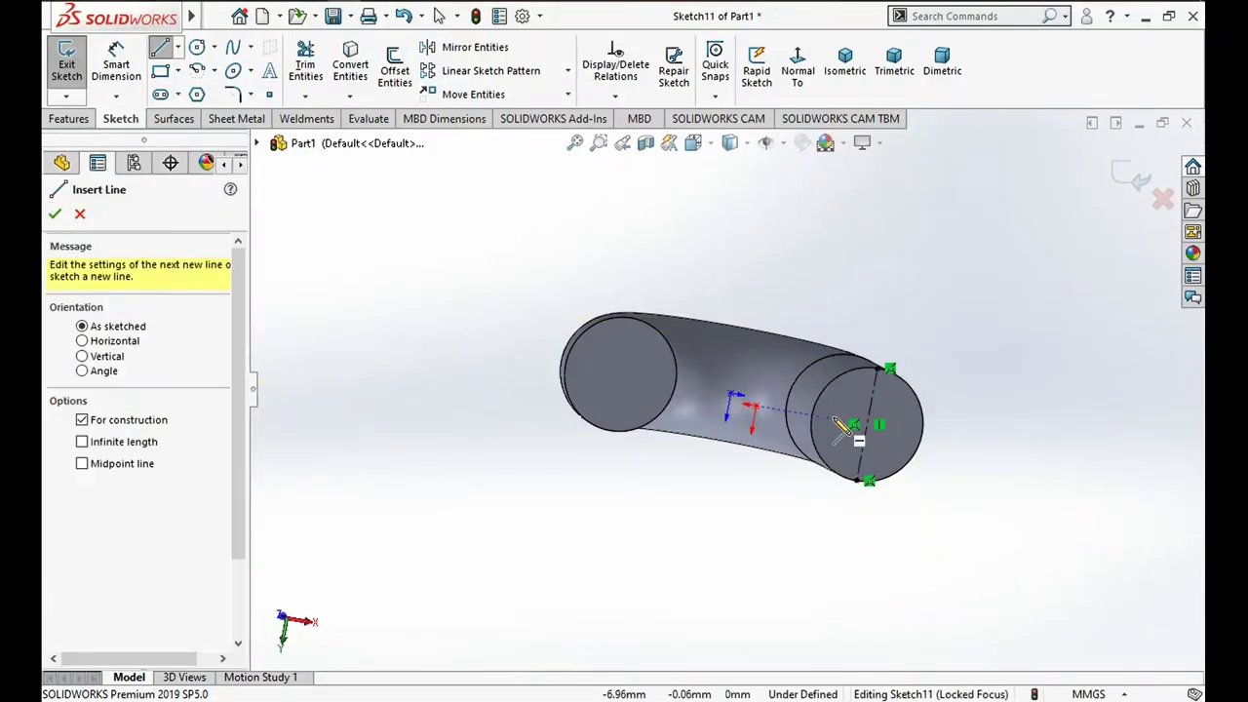
click(867, 425)
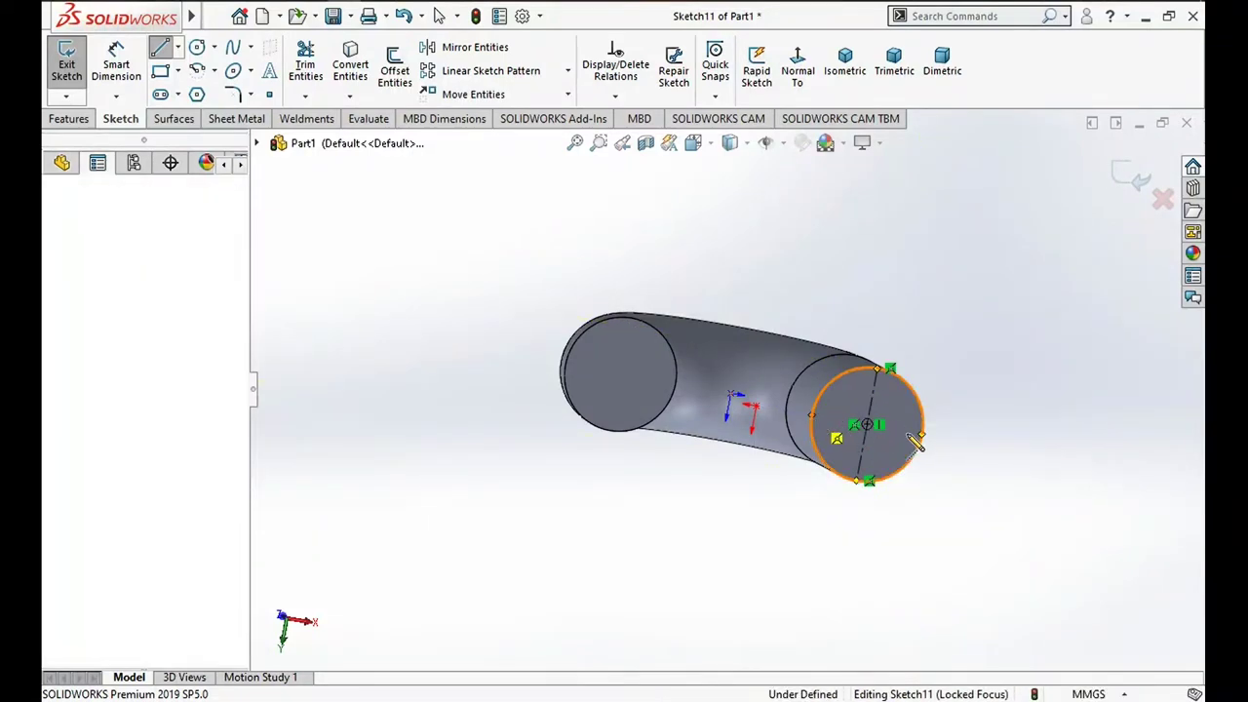
click(923, 433)
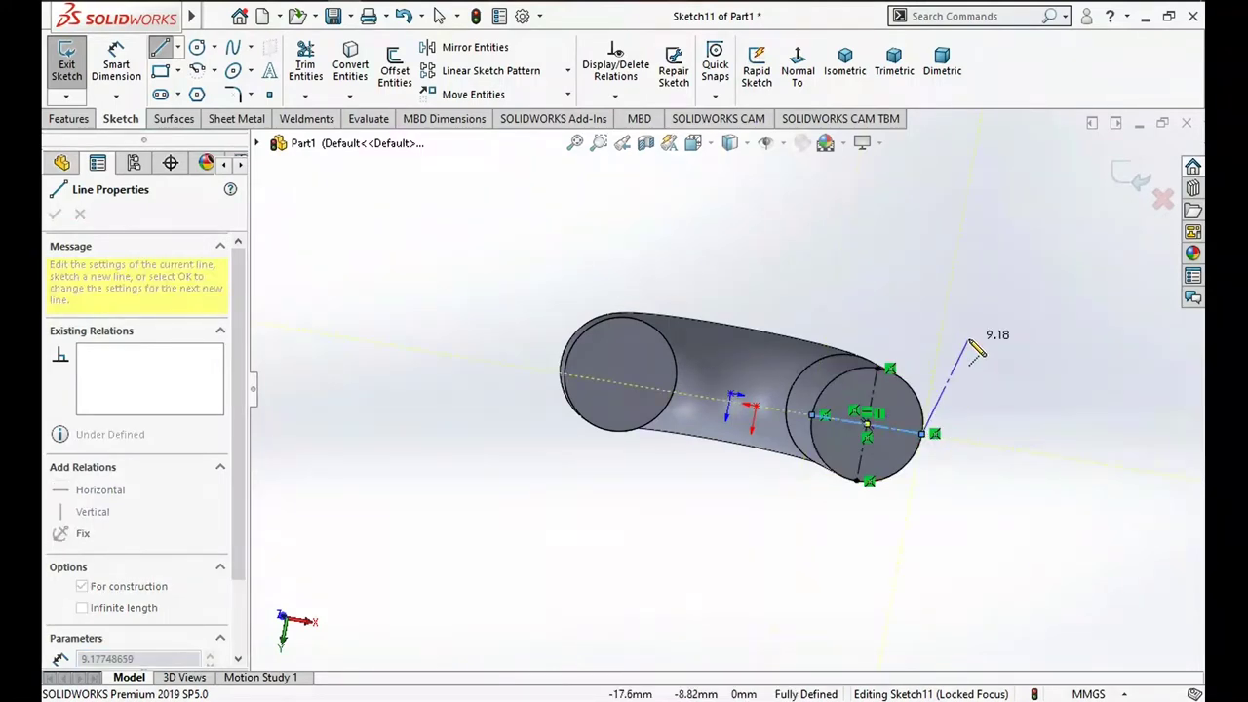
key(Escape)
mouse_move(939, 456)
middle_down()
mouse_move(904, 400)
mouse_move(933, 431)
middle_up()
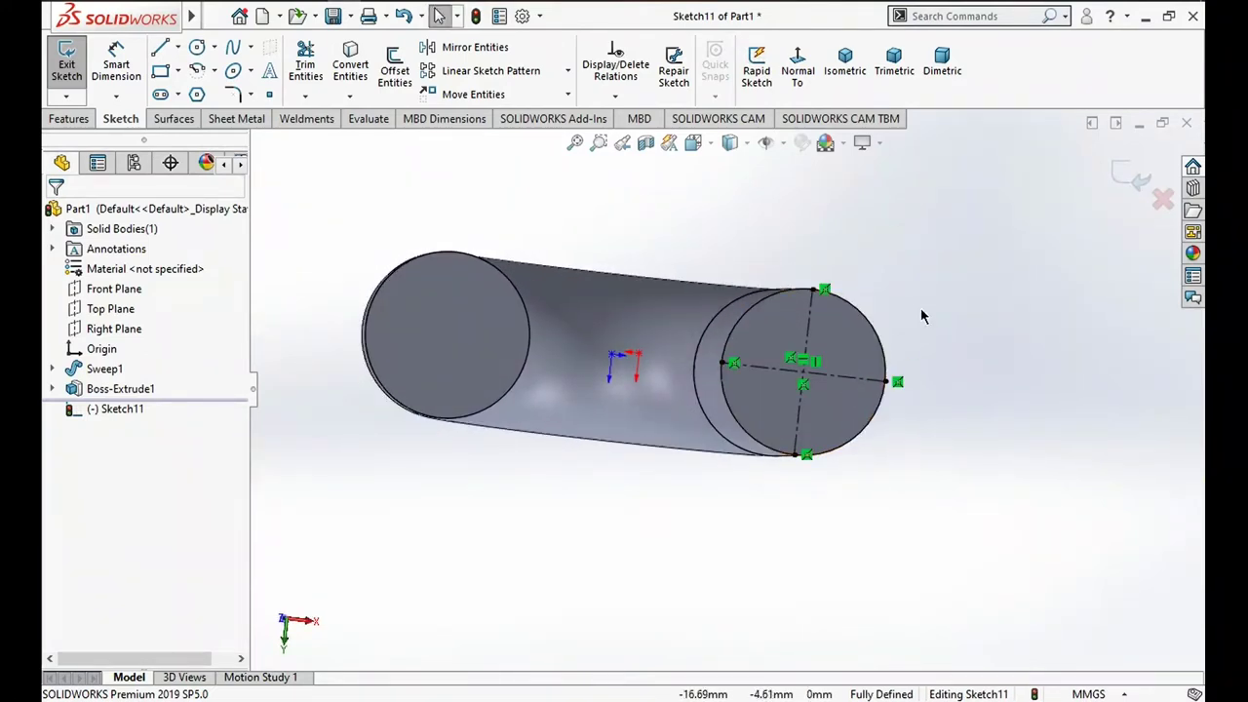
Draw a diagonal centerline toward the upper-right, then delete it
click(180, 48)
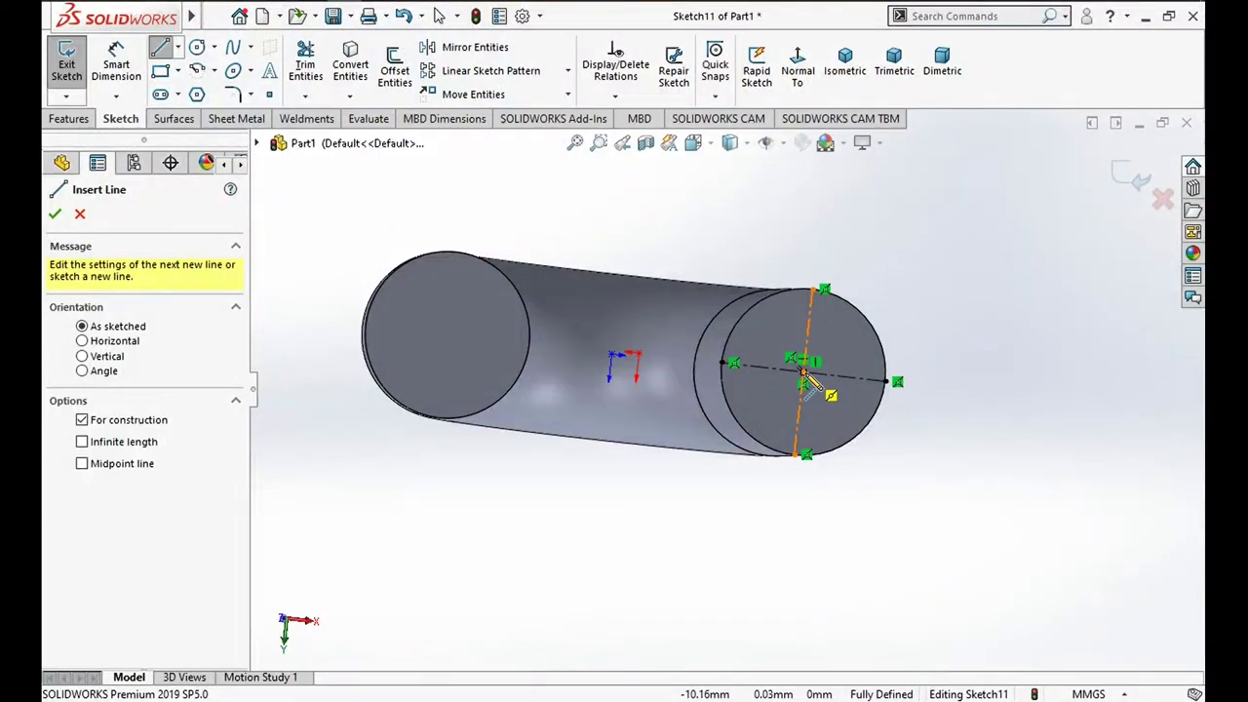
click(802, 372)
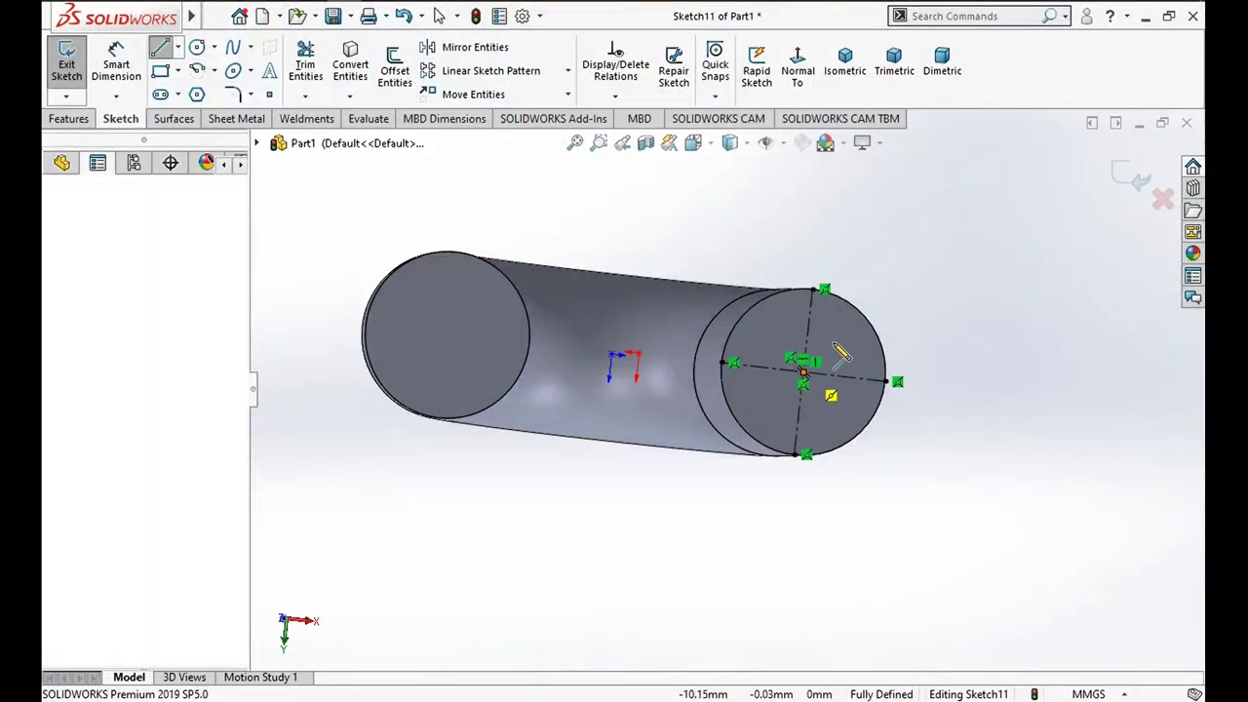
click(884, 337)
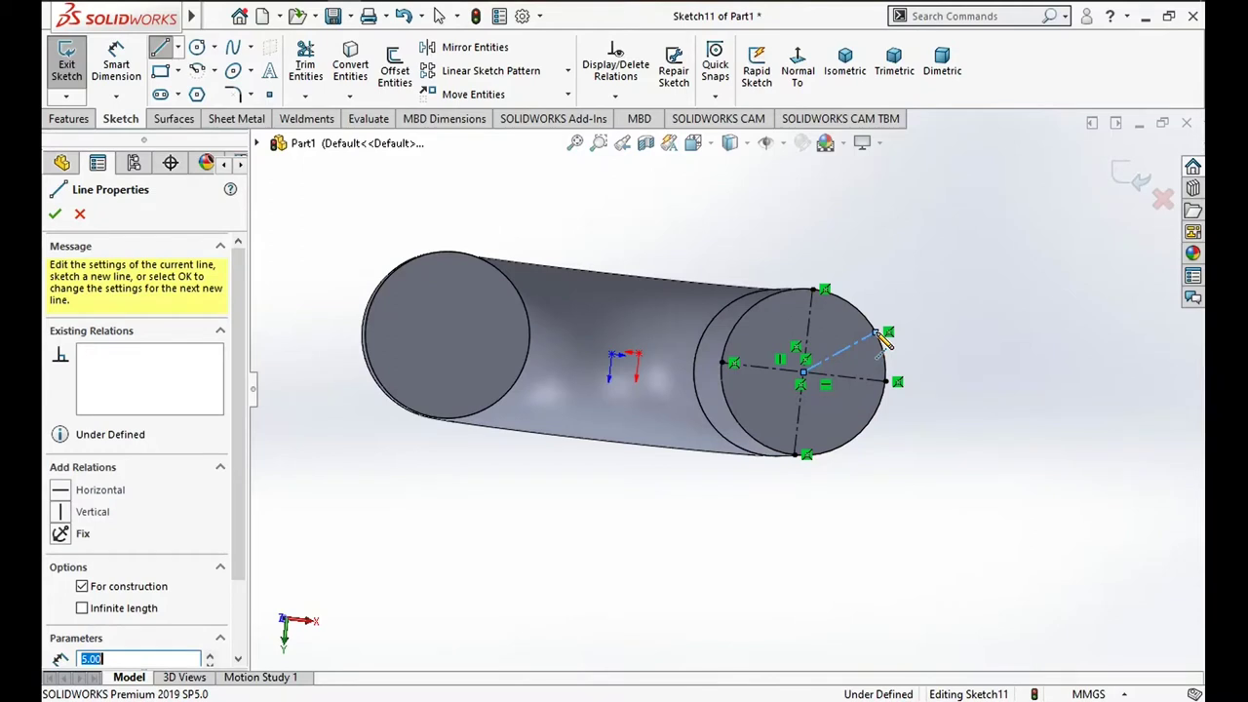
key(Escape)
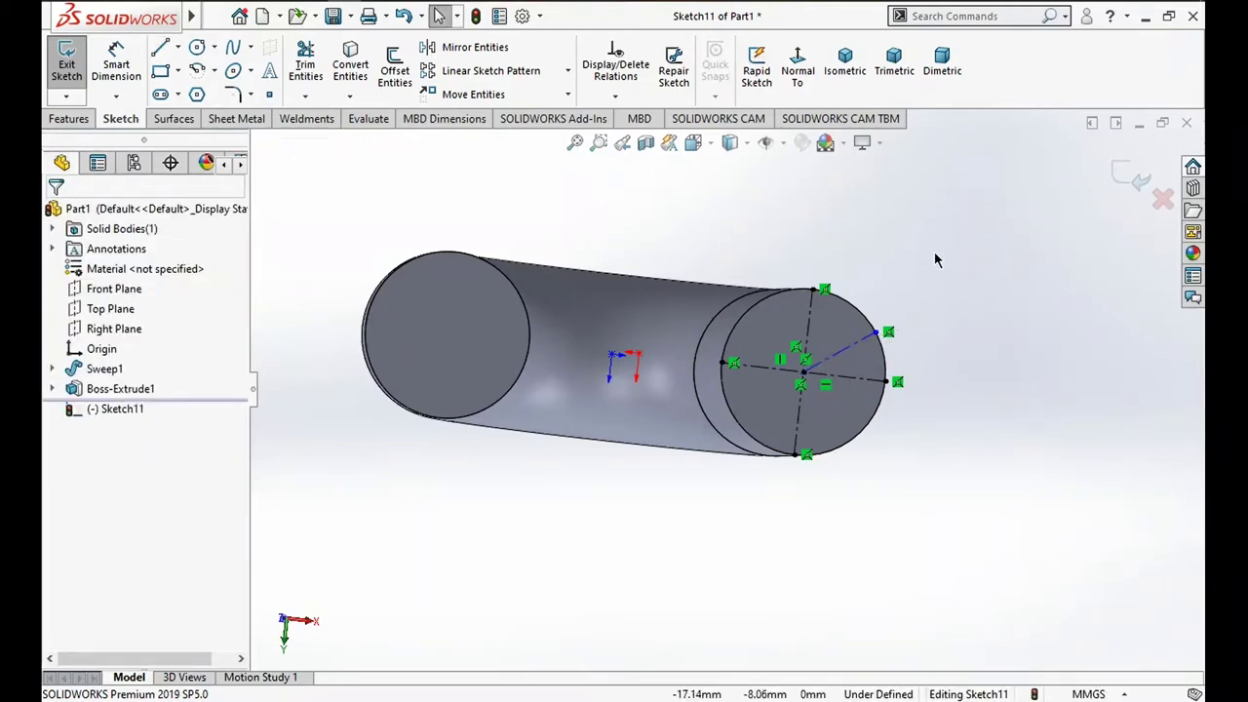
click(846, 359)
key(Delete)
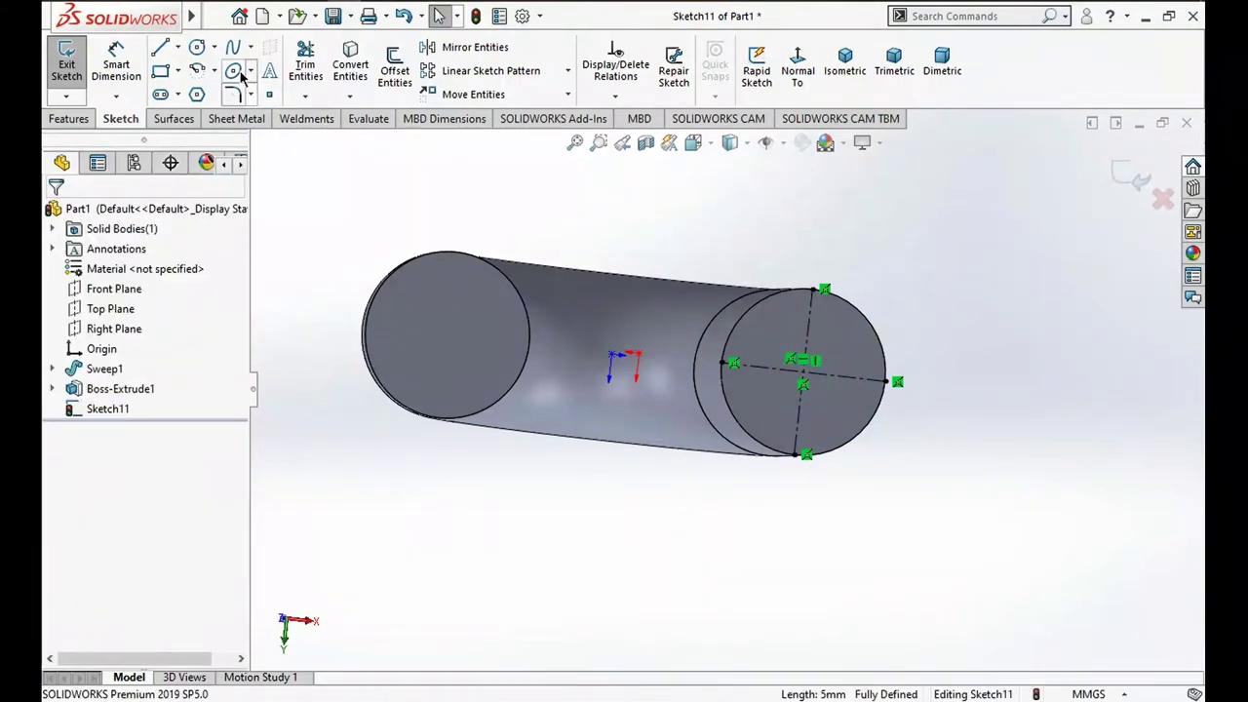
Draw an angled centerline from the circle's centre toward its upper-left edge
click(178, 47)
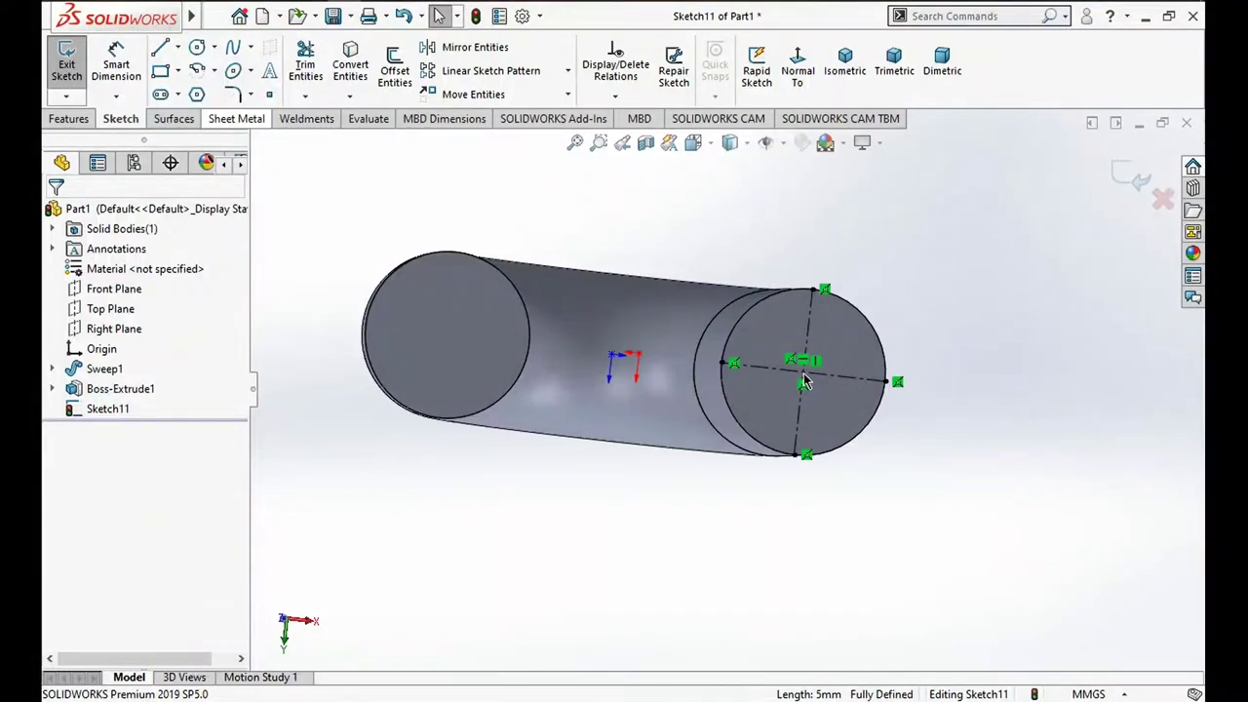
key(Return)
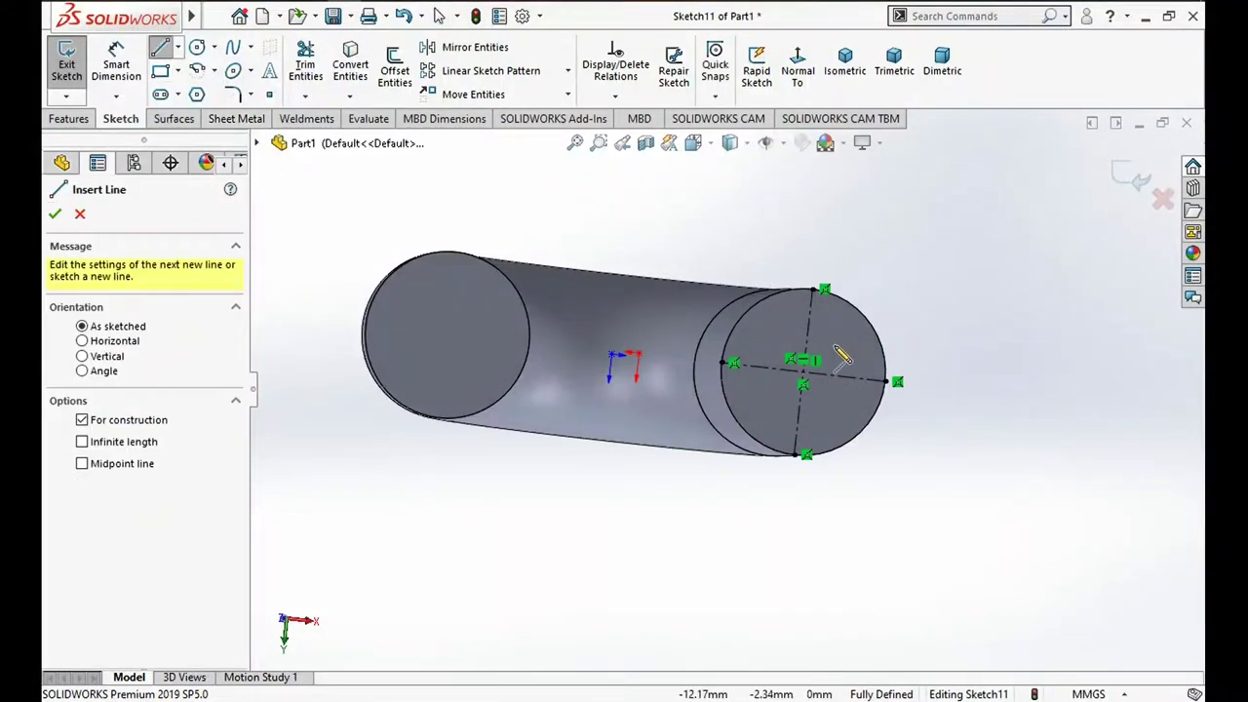
click(802, 371)
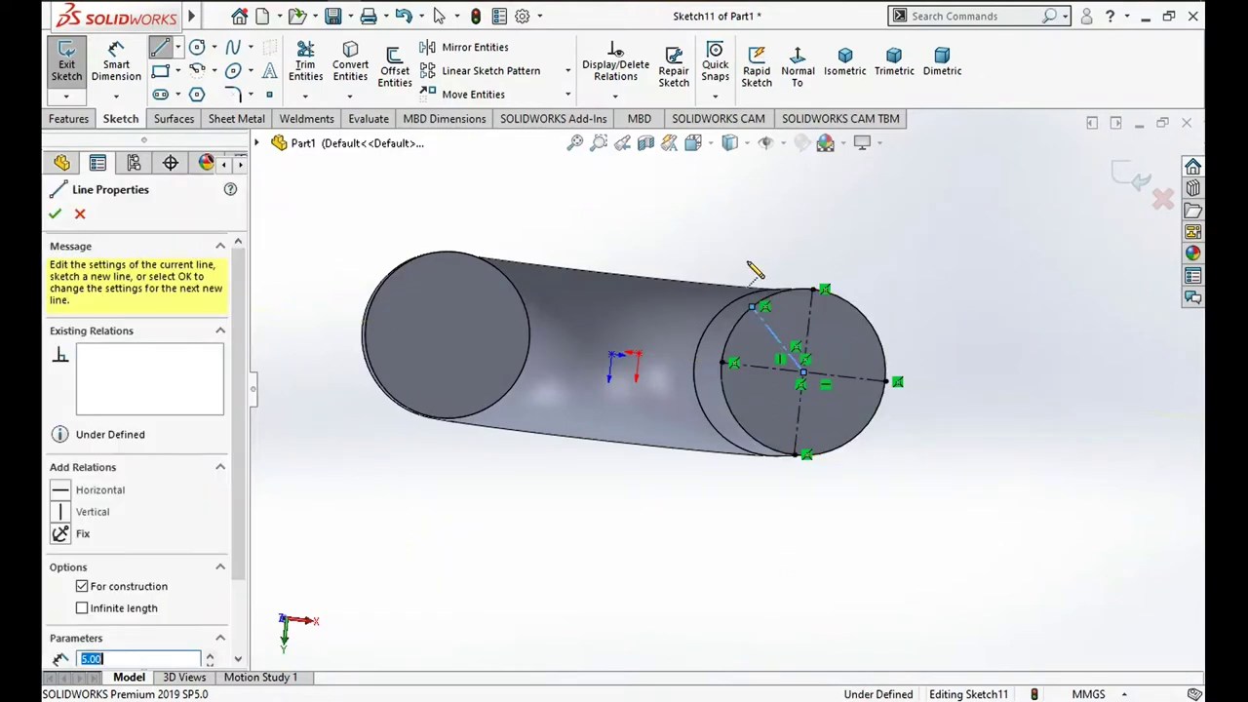
double_click(763, 306)
key(Escape)
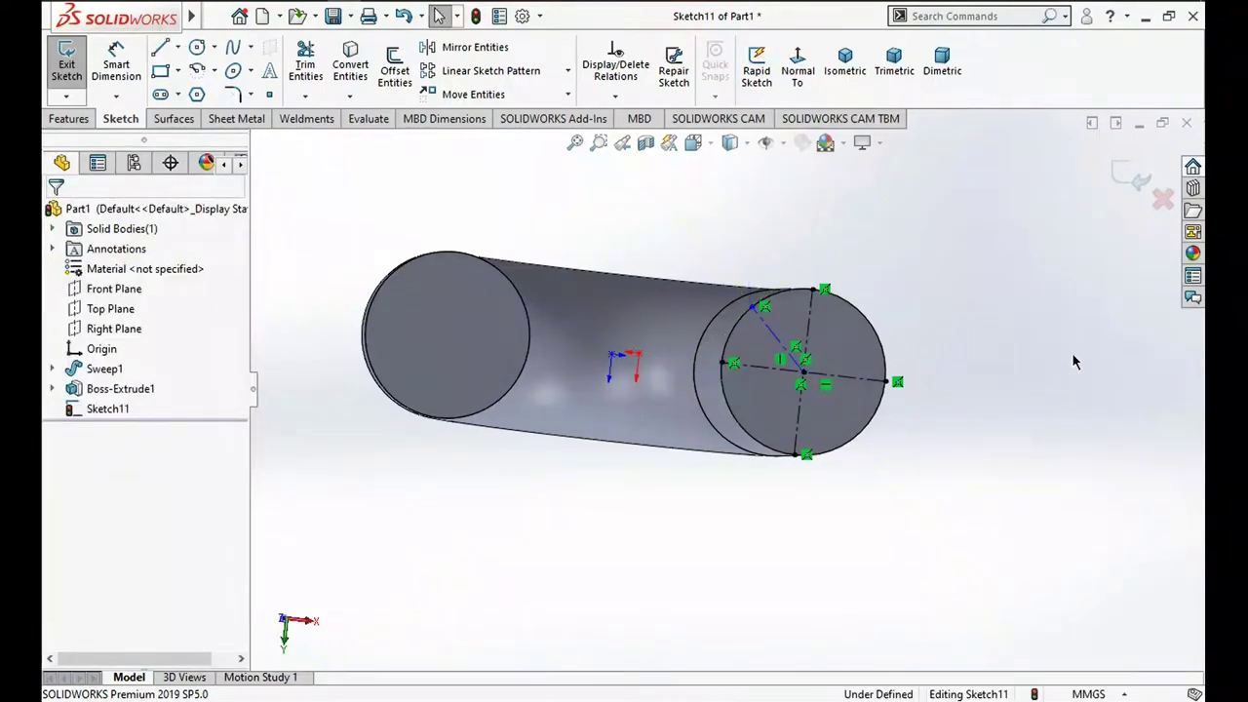
right_drag(1072, 371, 1081, 273)
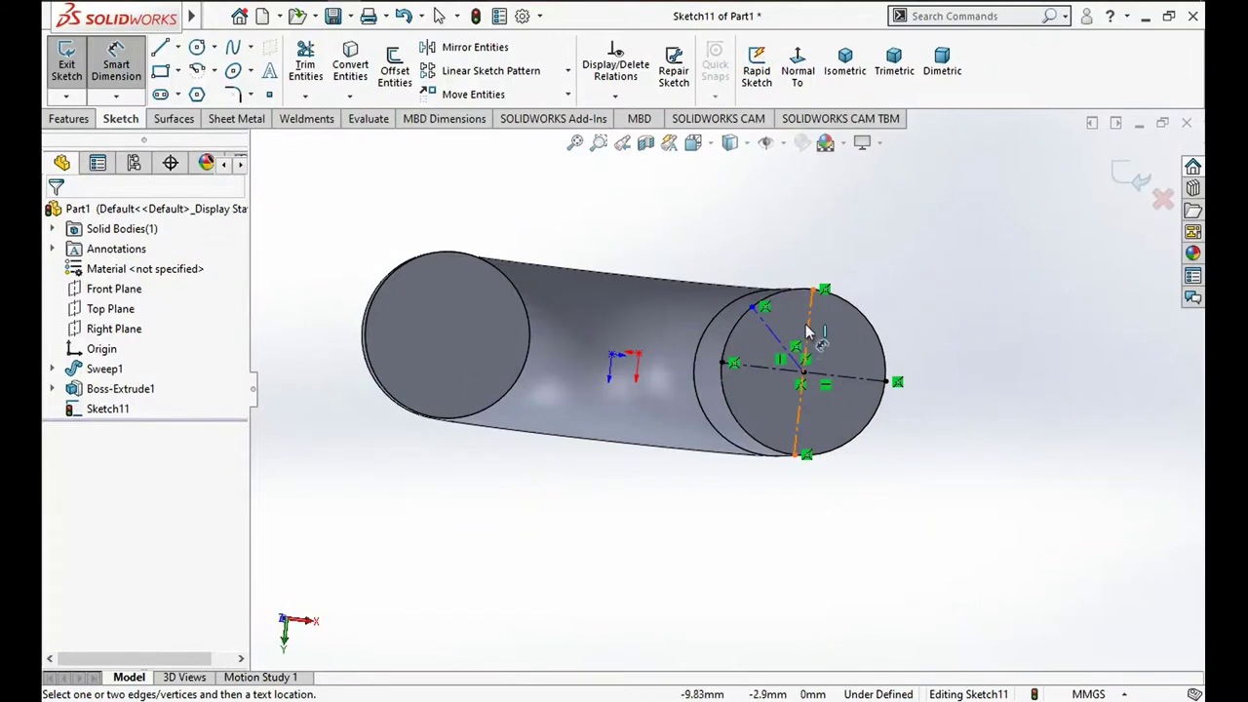
Dimension the angle between the vertical and angled centerlines to 50°
click(769, 333)
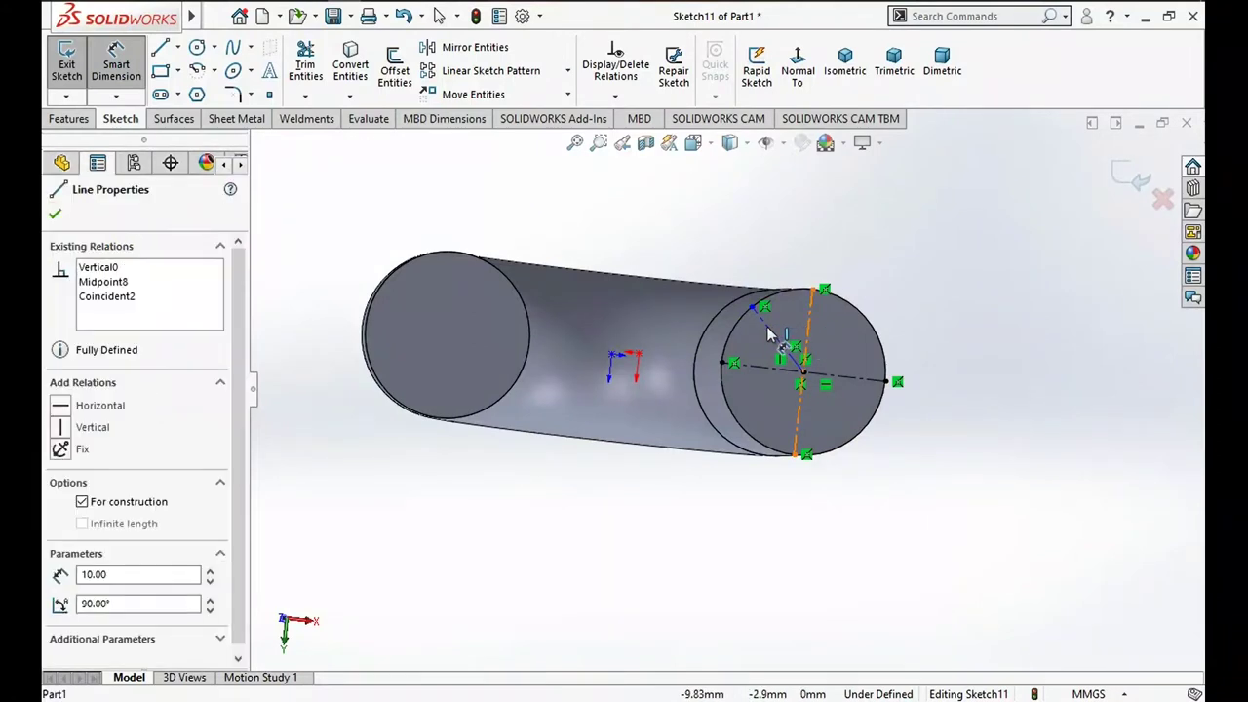
click(771, 325)
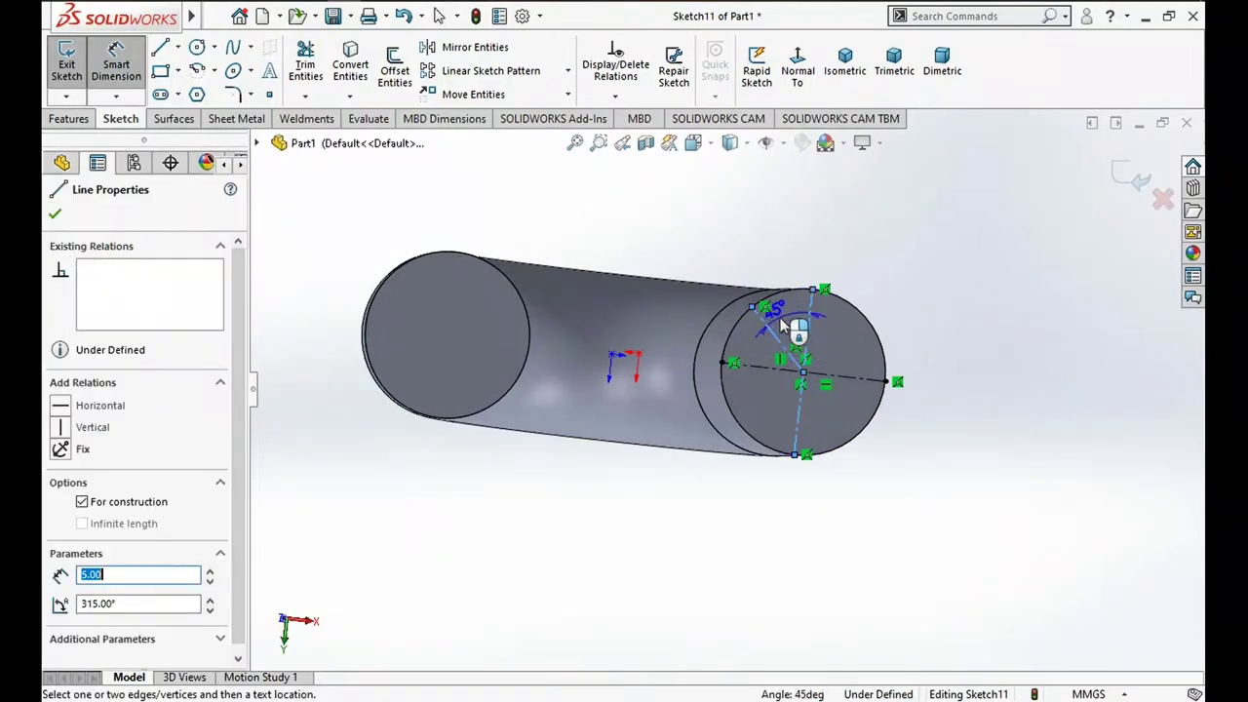
click(780, 317)
click(782, 324)
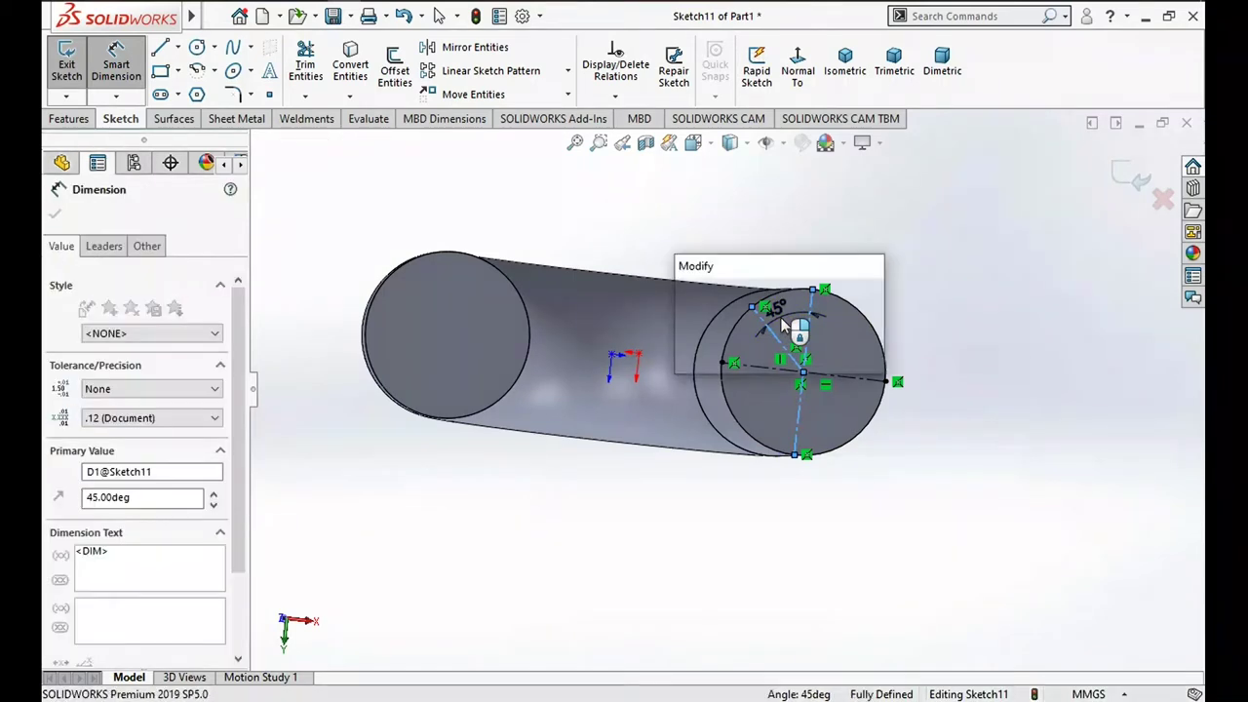
text(50)
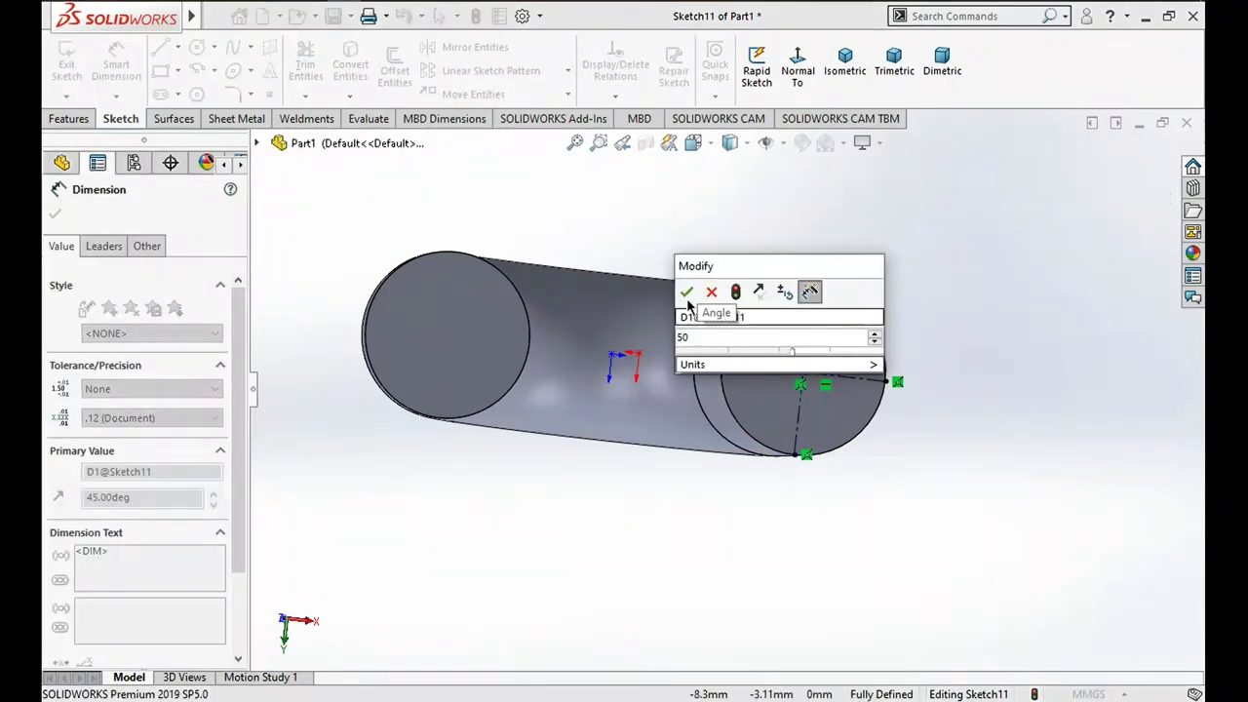
click(686, 292)
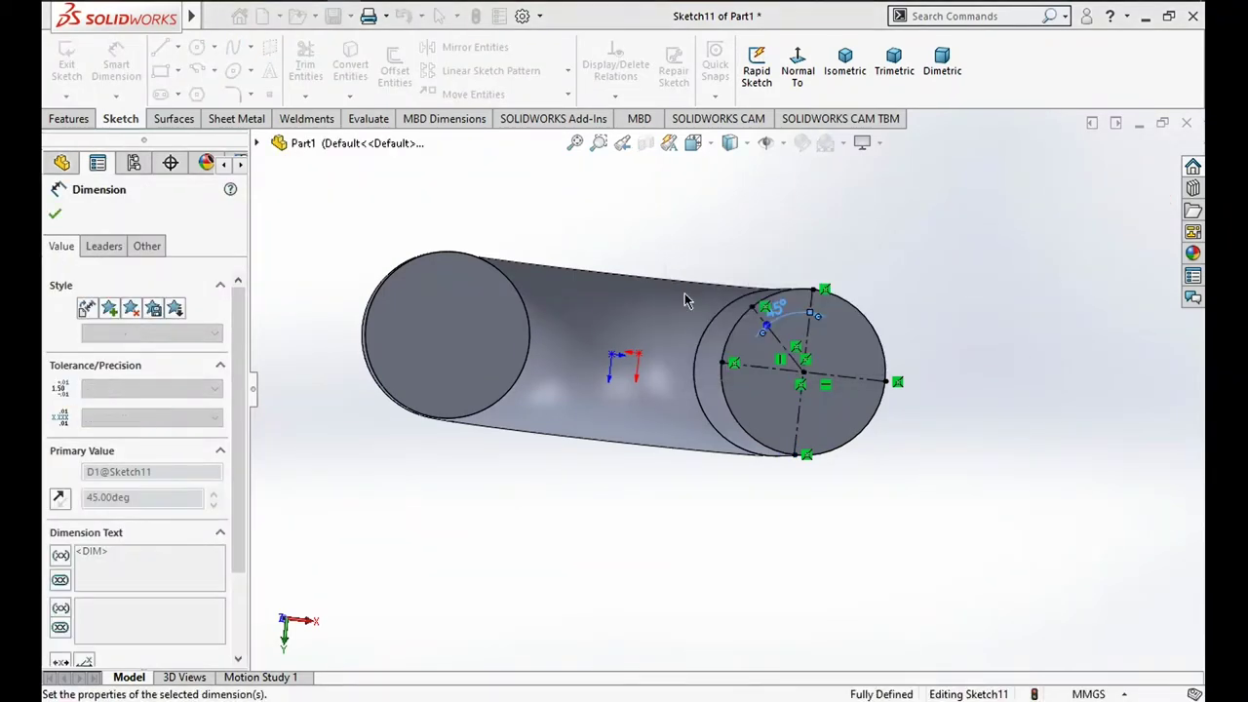
click(918, 278)
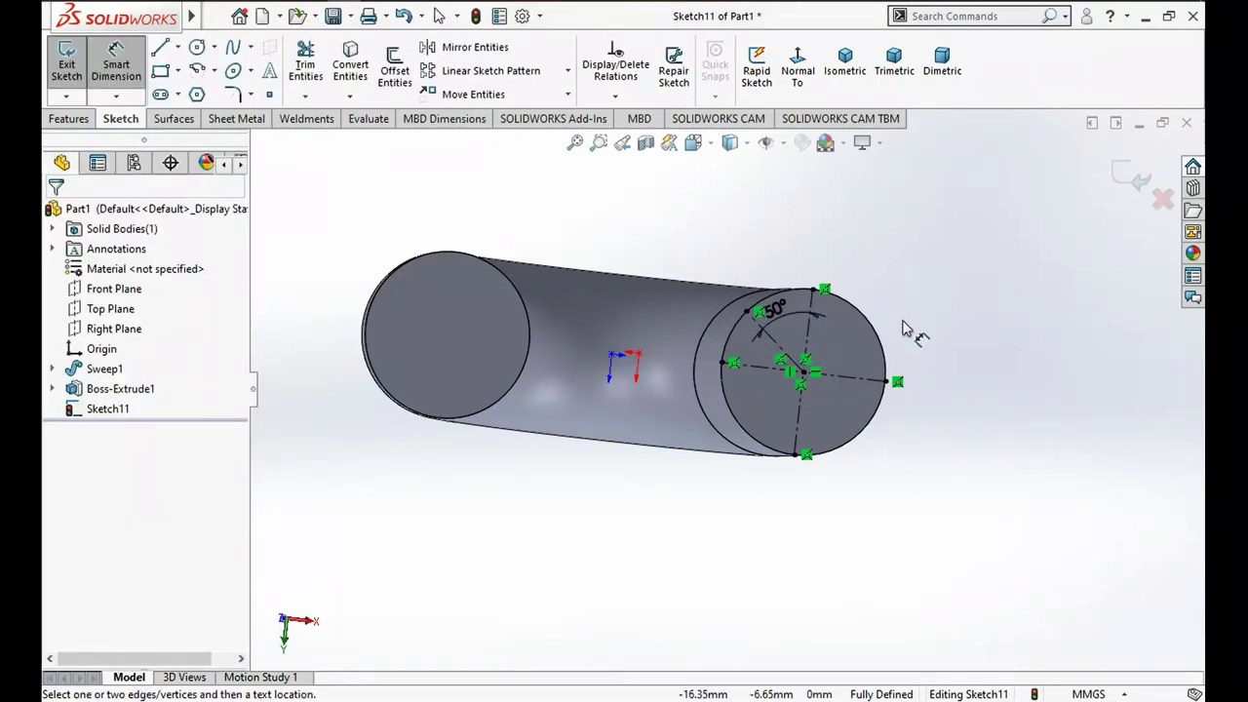
Orbit and zoom to inspect the end-face sketch on the tube, then exit it
middle_drag(897, 405, 858, 253)
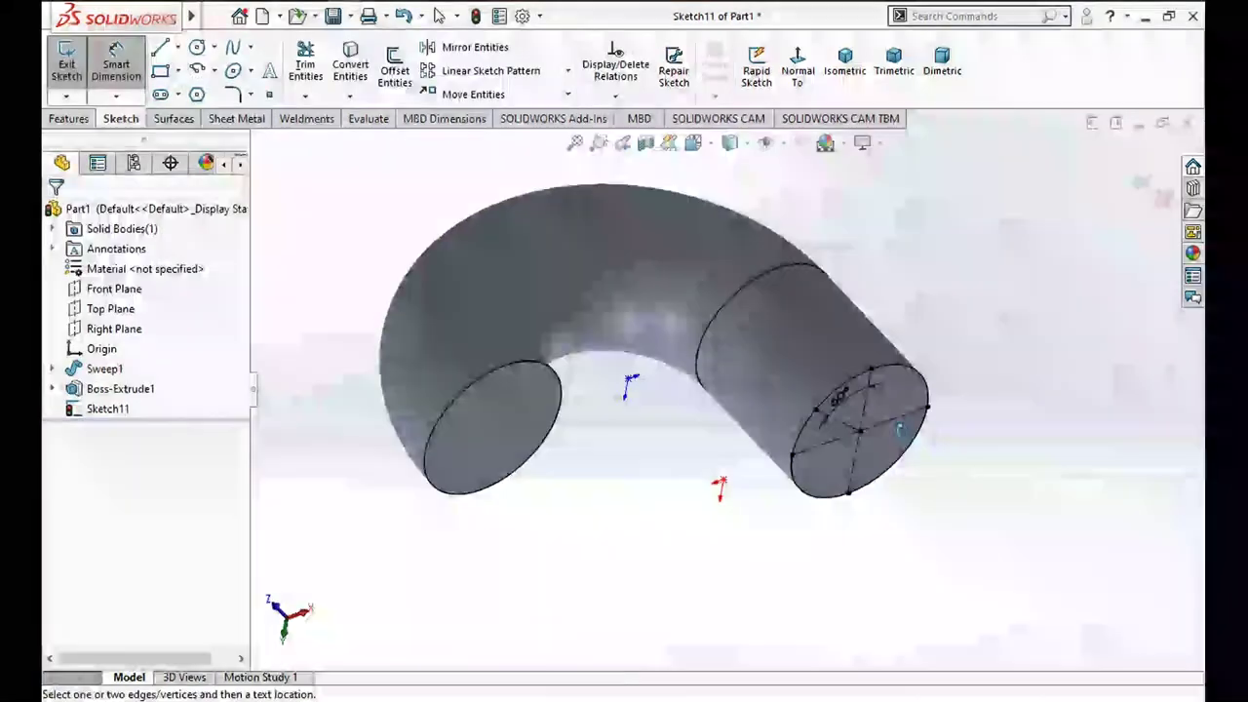
middle_drag(858, 254, 856, 281)
scroll(883, 300, down, 2)
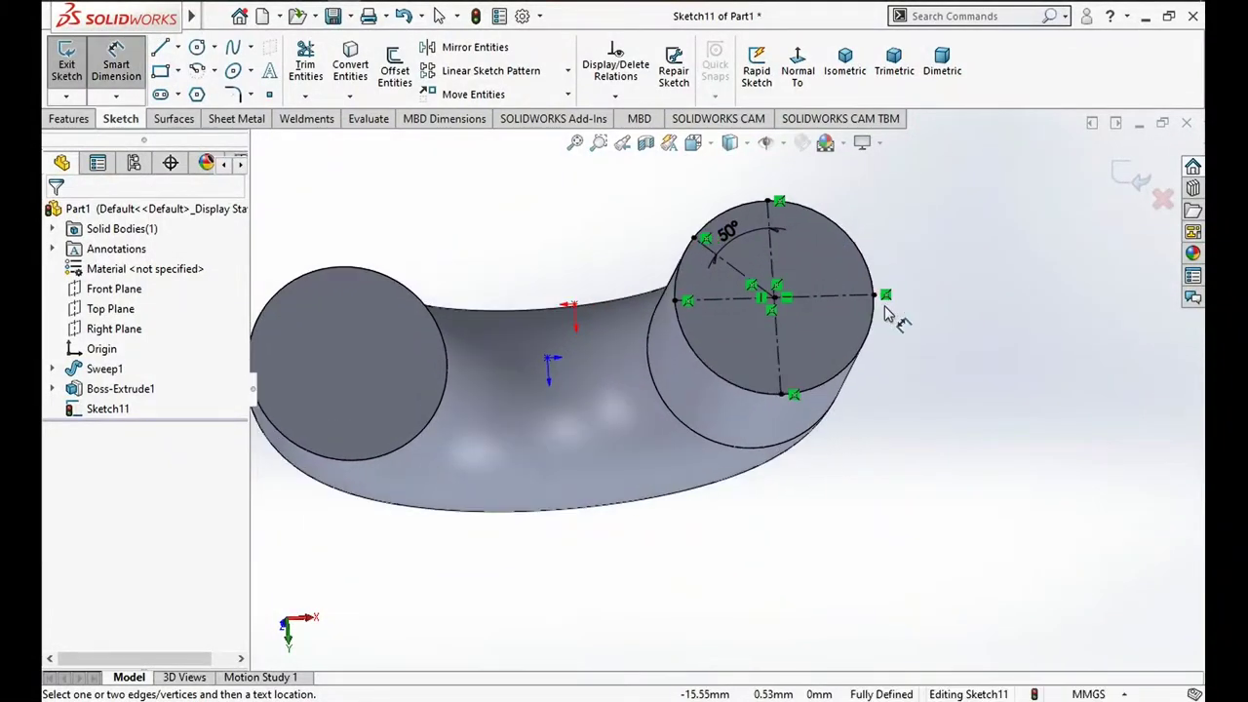
mouse_move(875, 397)
middle_down()
mouse_move(890, 388)
mouse_move(895, 410)
middle_up()
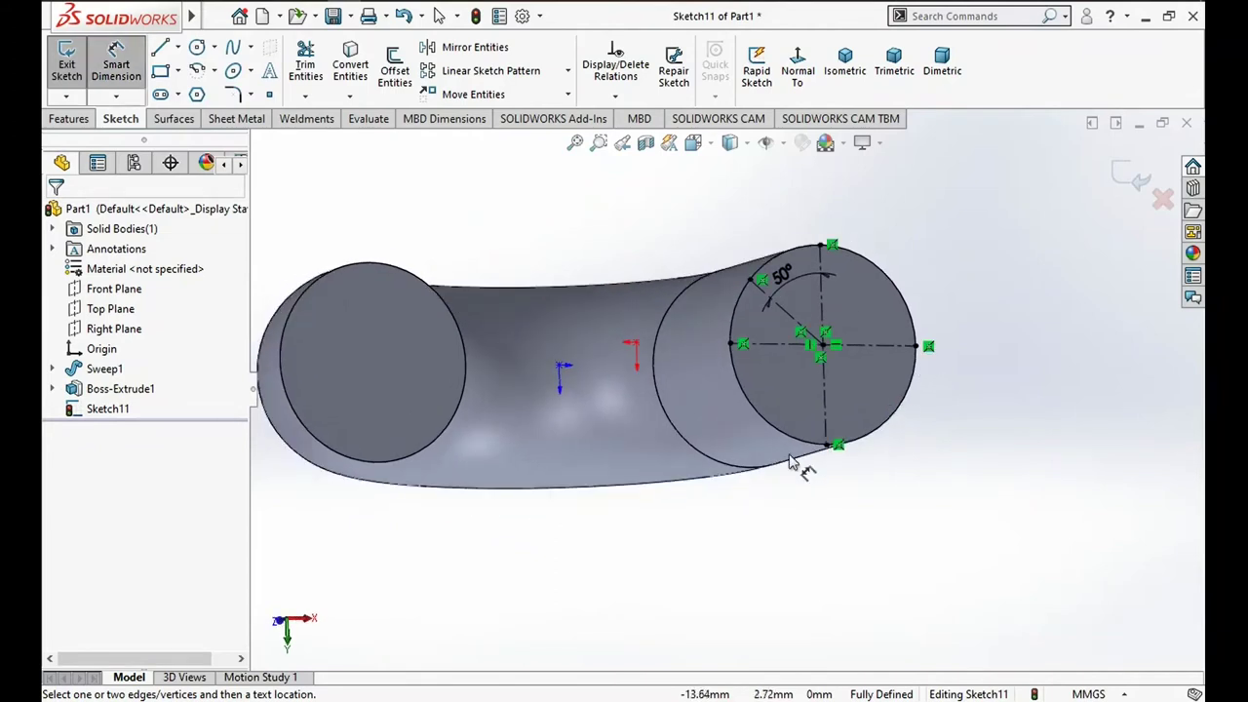
scroll(770, 456, up, 3)
middle_drag(748, 442, 751, 423)
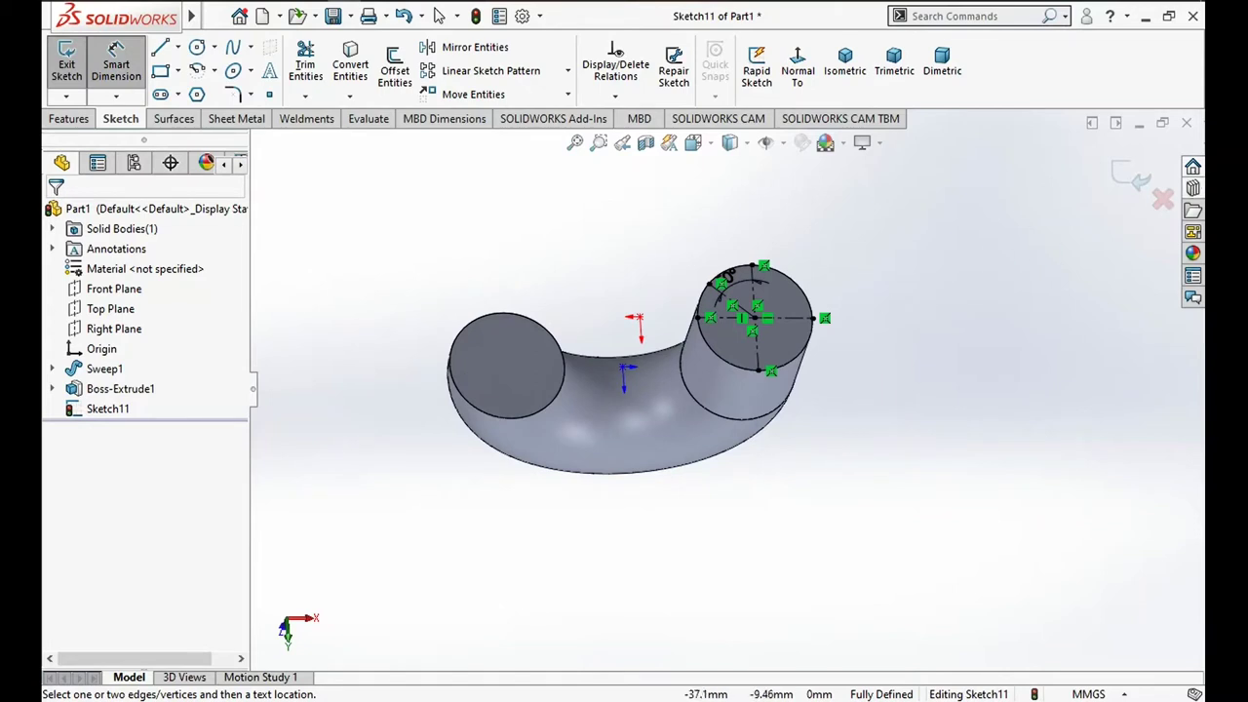
click(1123, 176)
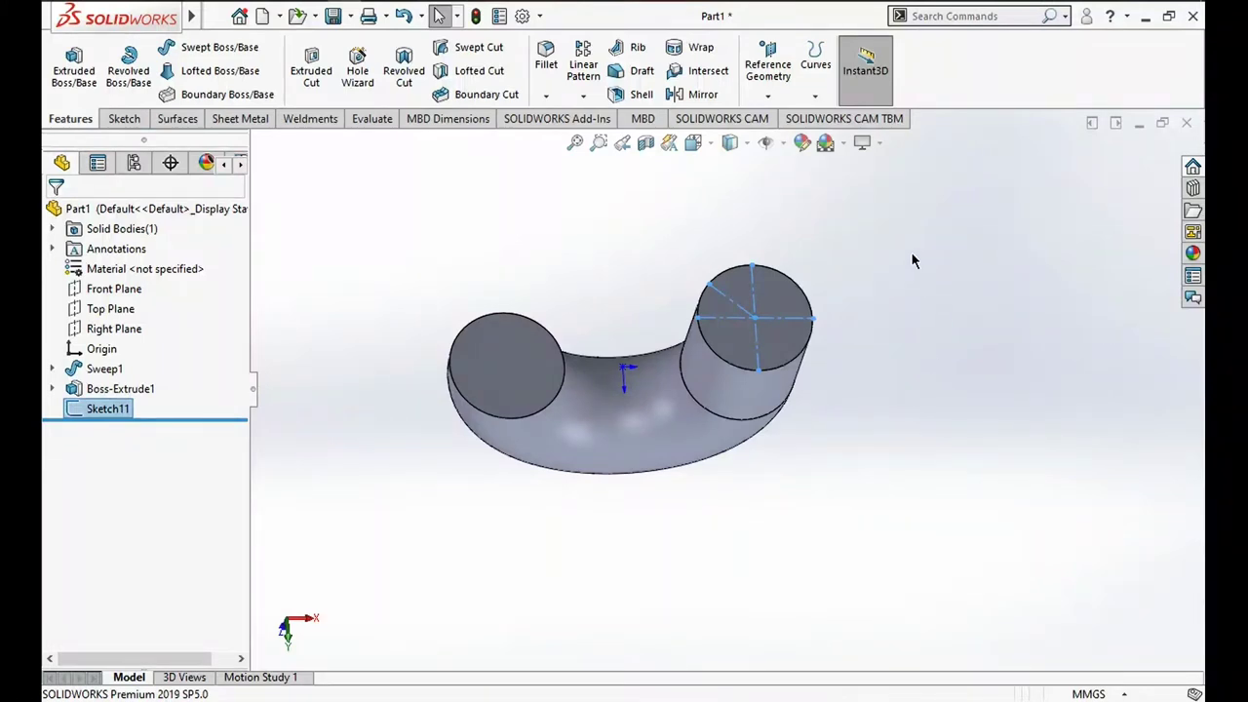
Create Plane4 through Sketch11's centre point, perpendicular to its angled line
click(655, 233)
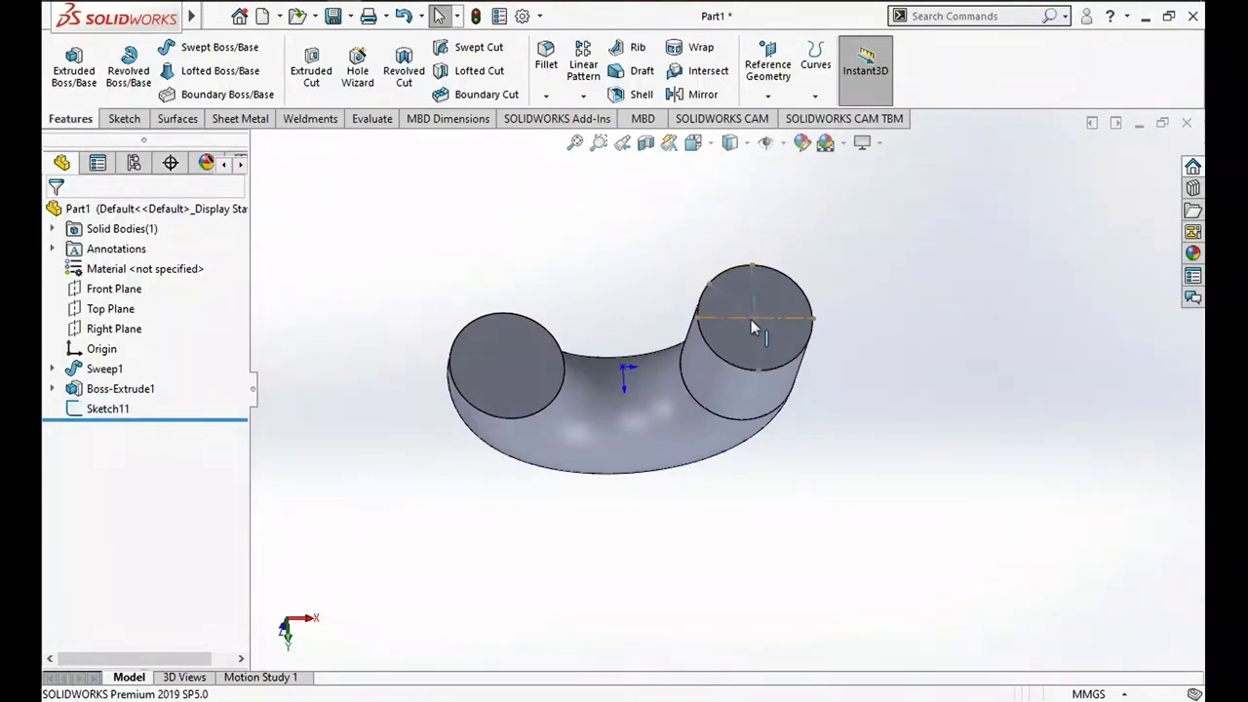
click(754, 319)
click(767, 96)
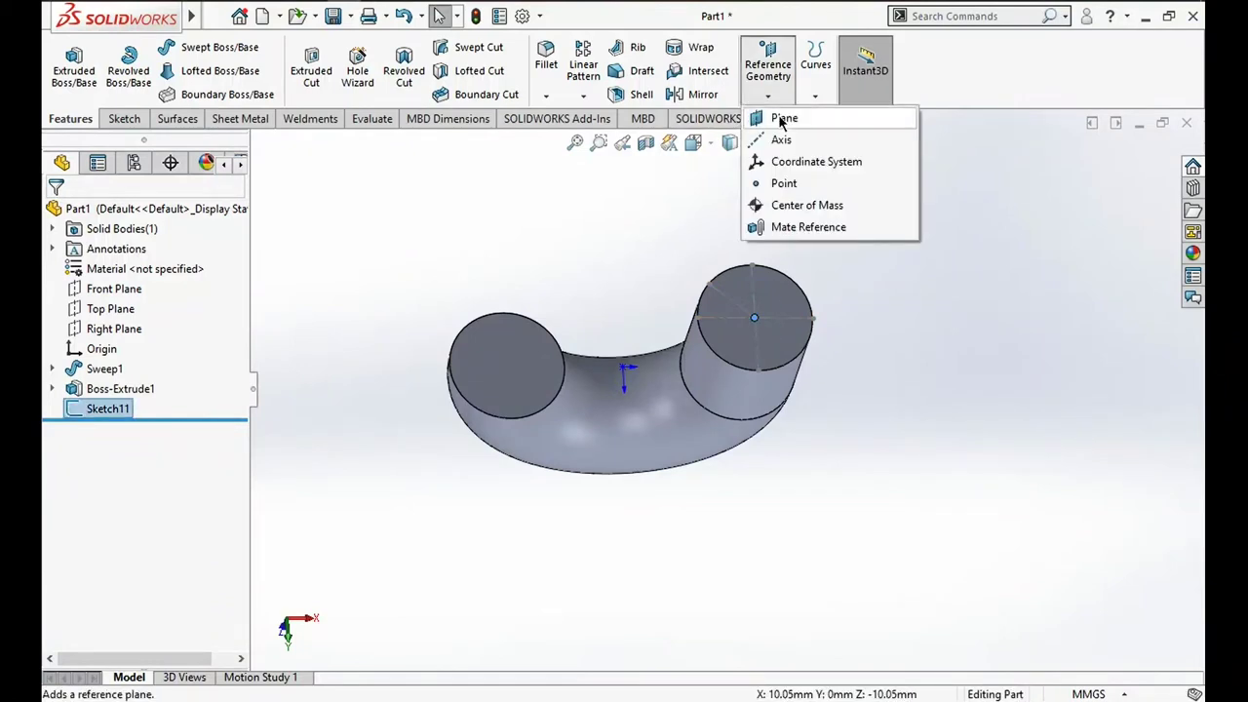
click(779, 119)
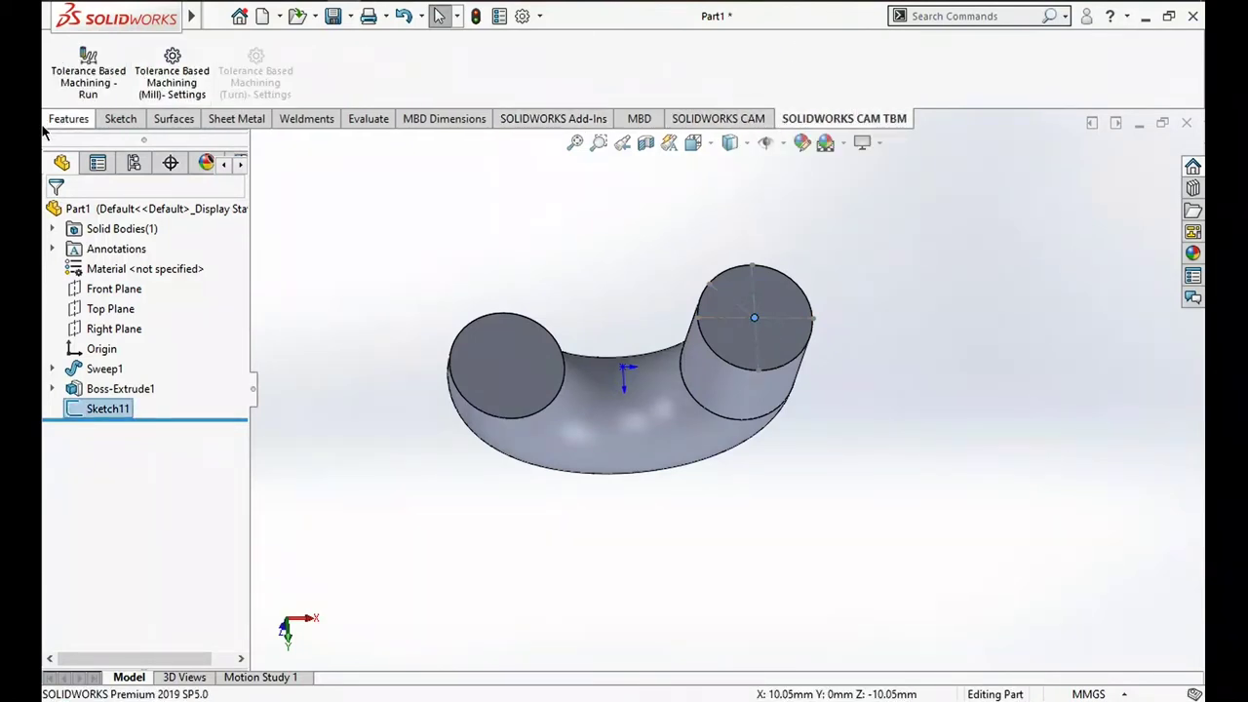
click(61, 119)
click(767, 96)
click(786, 118)
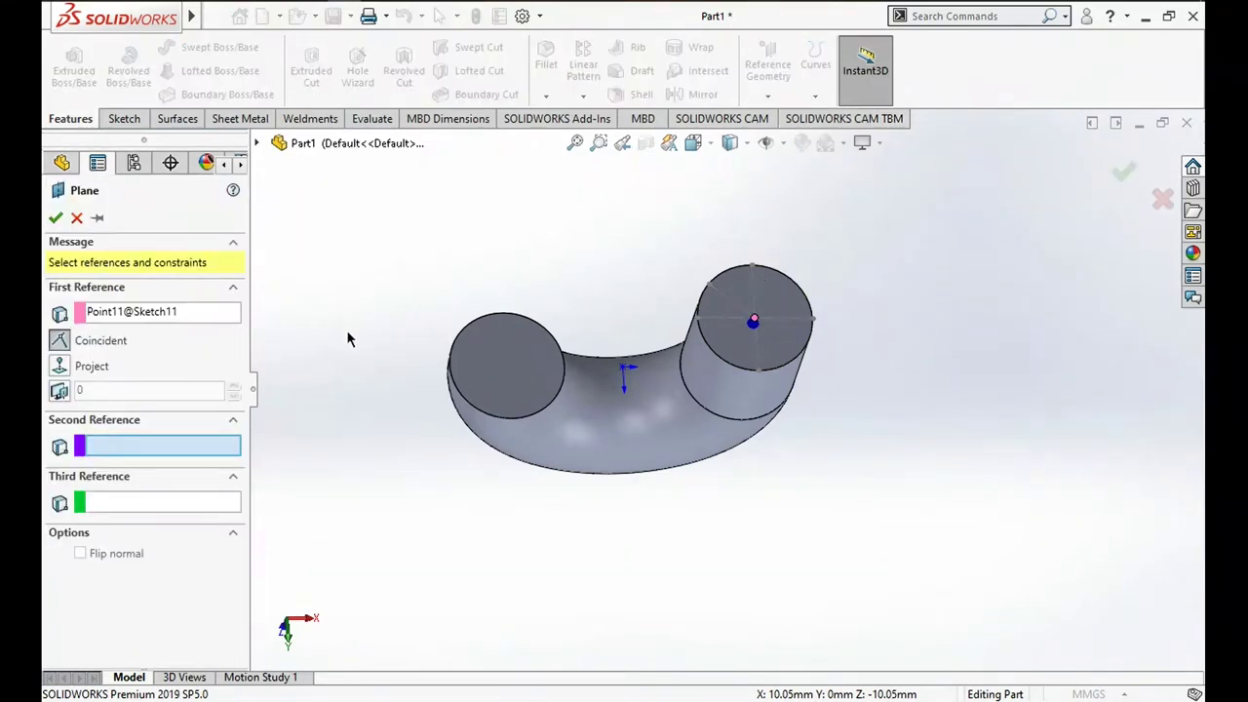
click(724, 298)
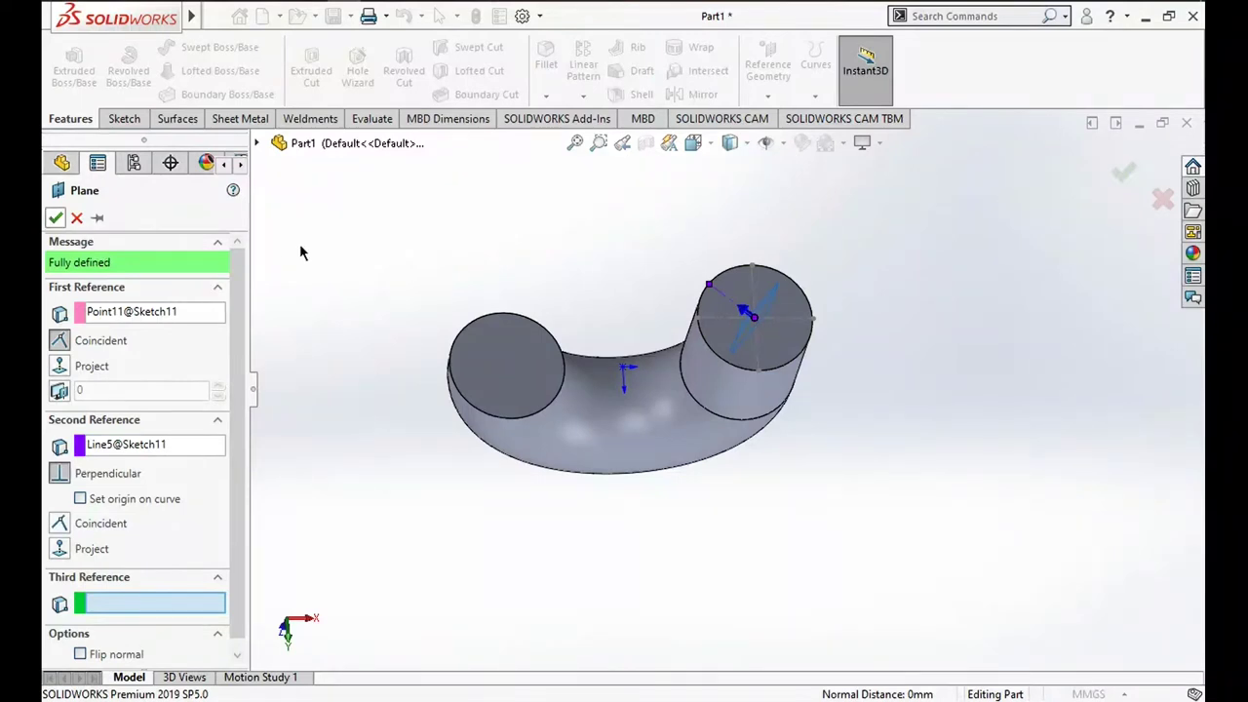
key(Return)
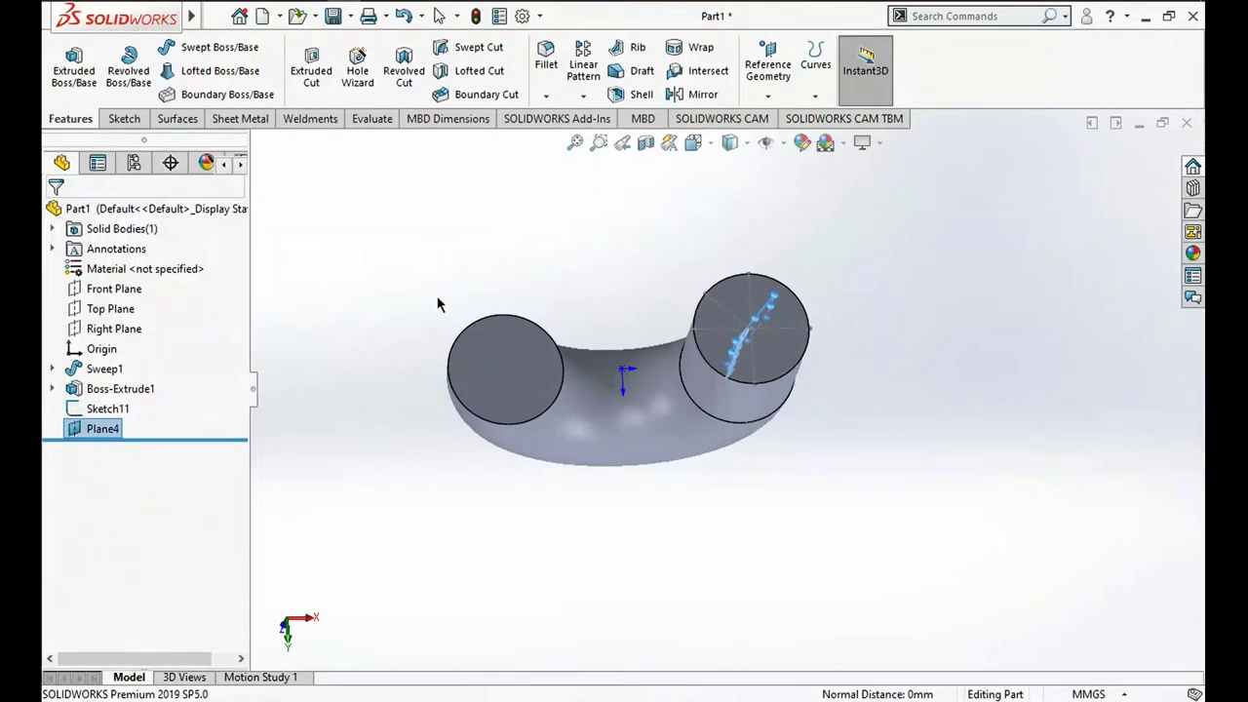
Start a sketch on the tube's left end face and draw a vertical construction diameter
click(502, 356)
click(558, 302)
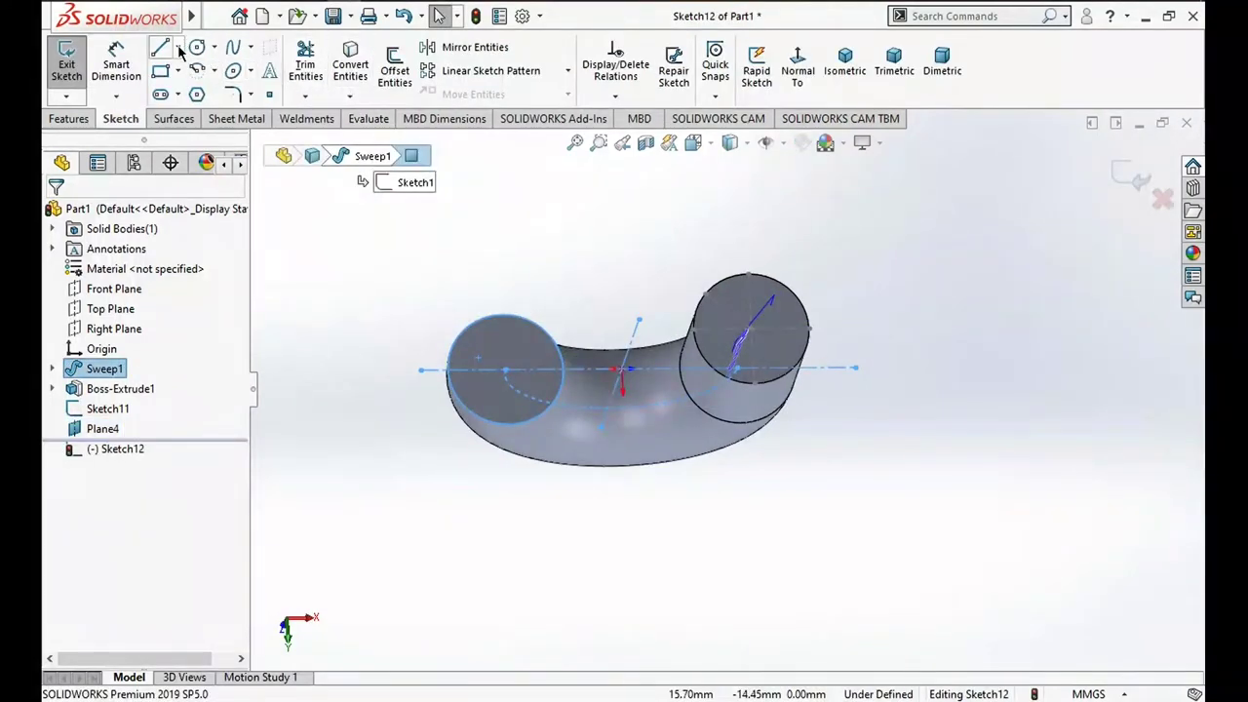
click(178, 49)
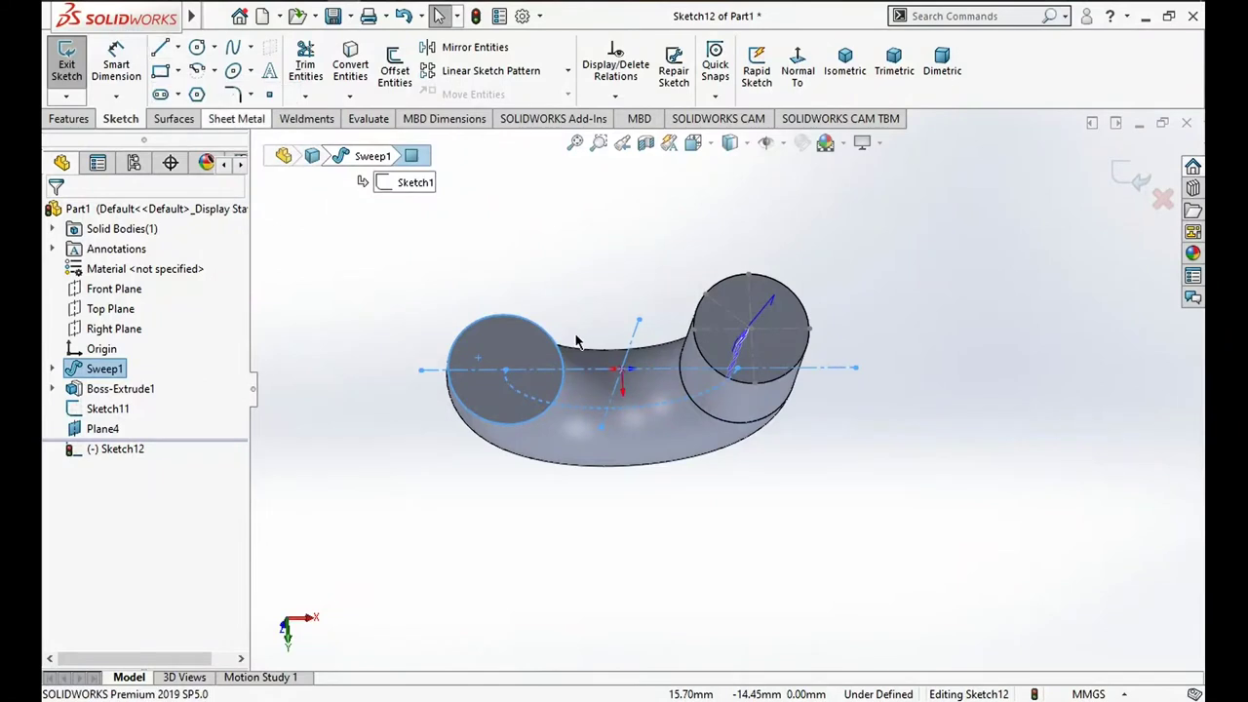
click(503, 316)
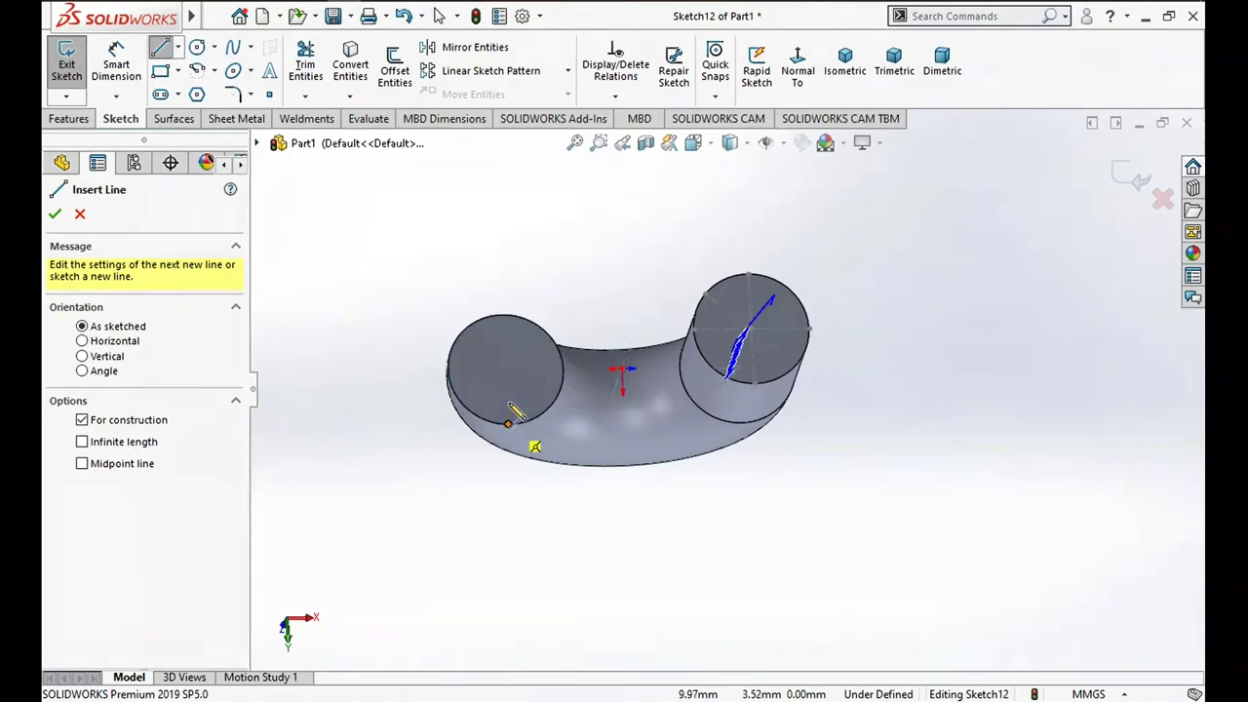
click(507, 425)
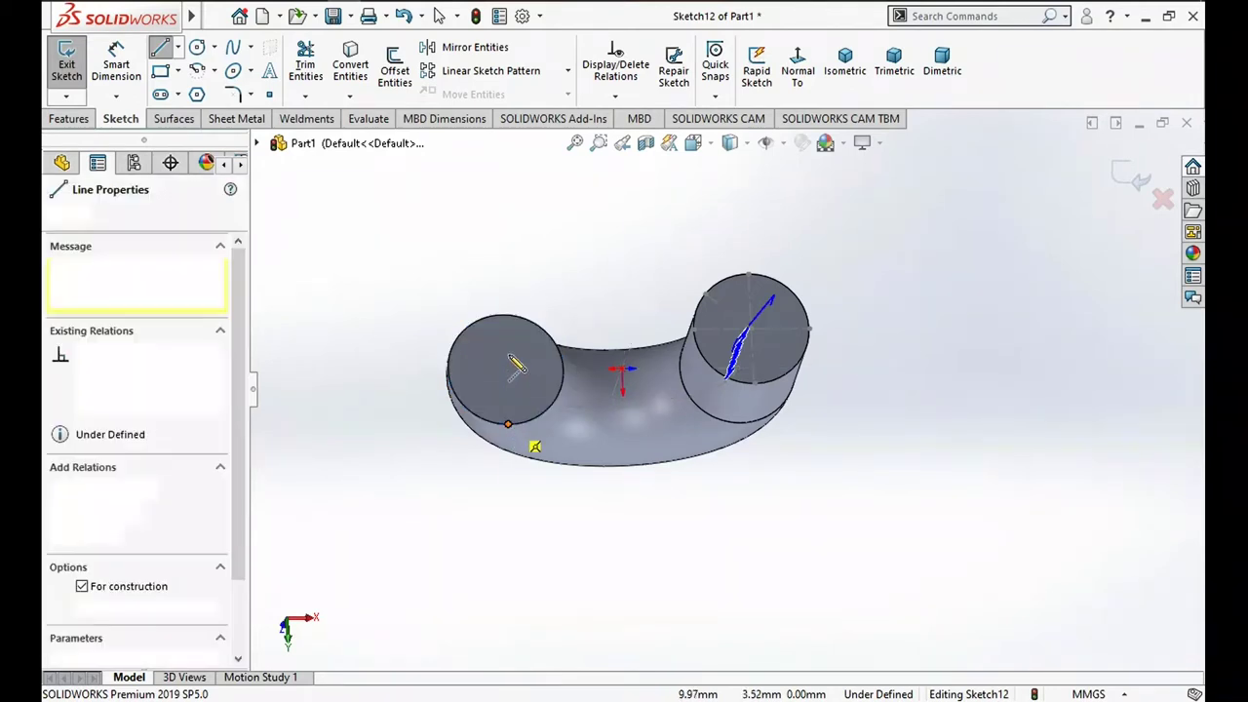
click(503, 316)
key(Escape)
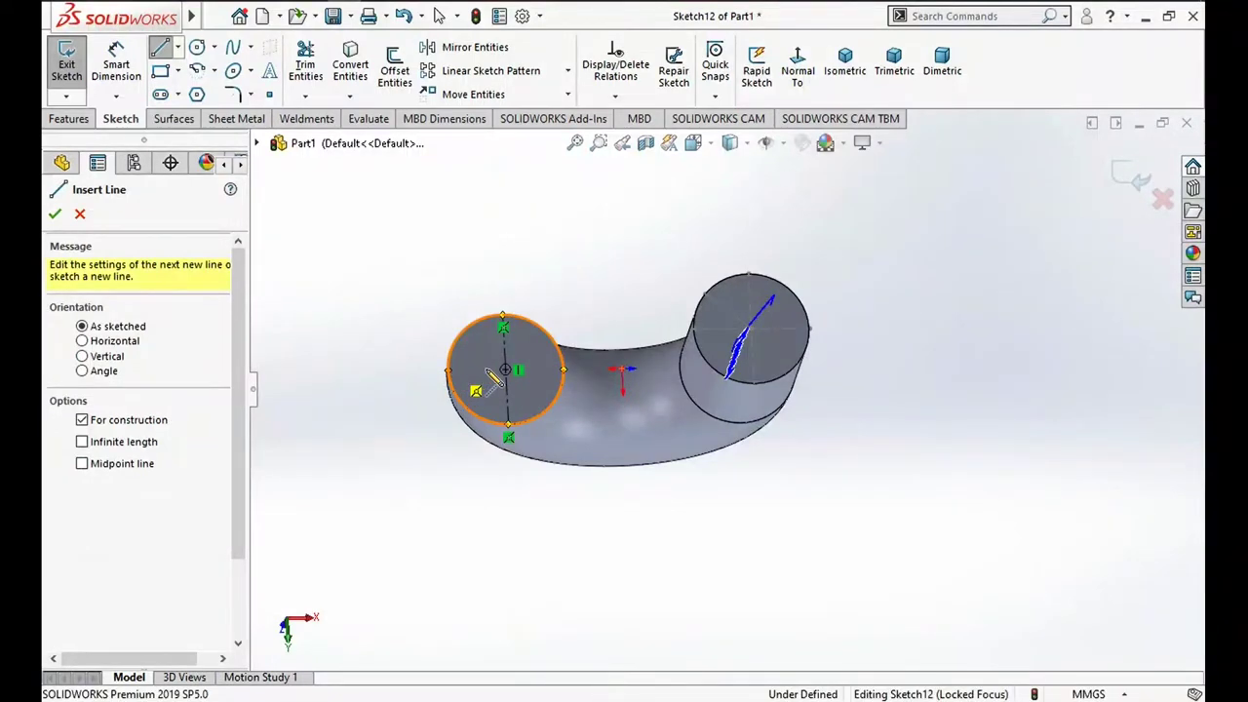
Add a horizontal construction diameter and an angled centerline from the centre to the edge
click(449, 370)
click(564, 371)
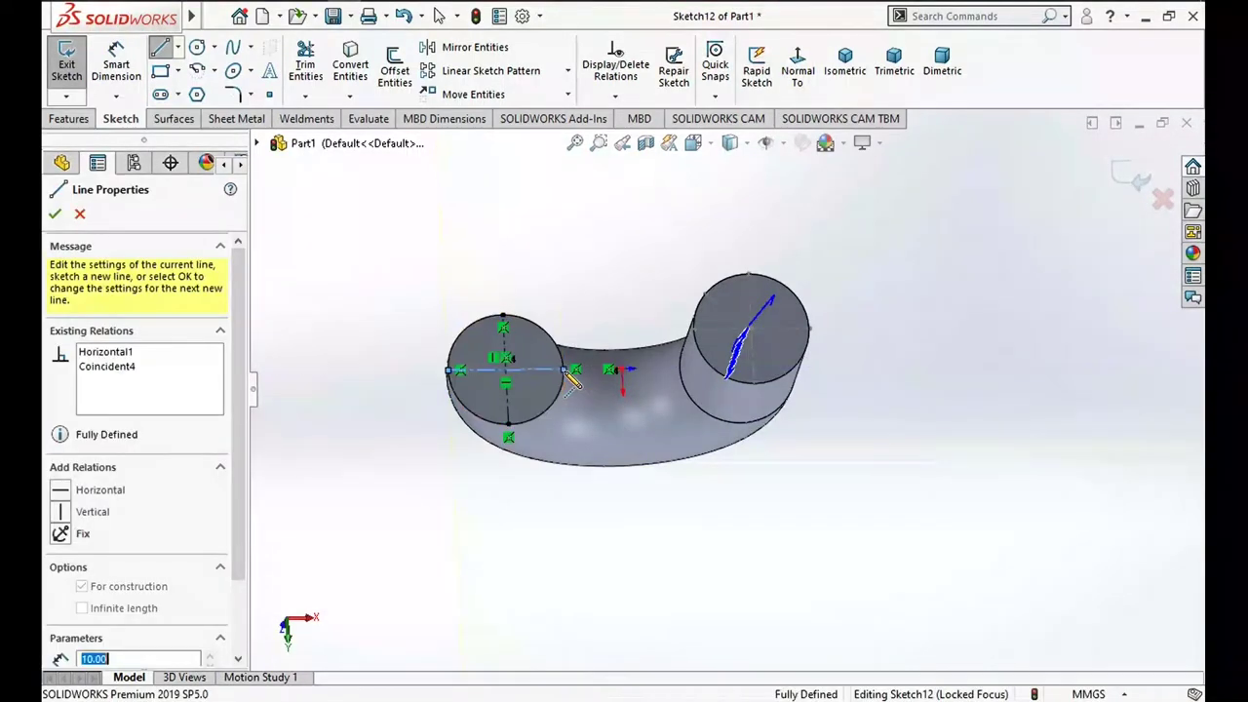
key(Escape)
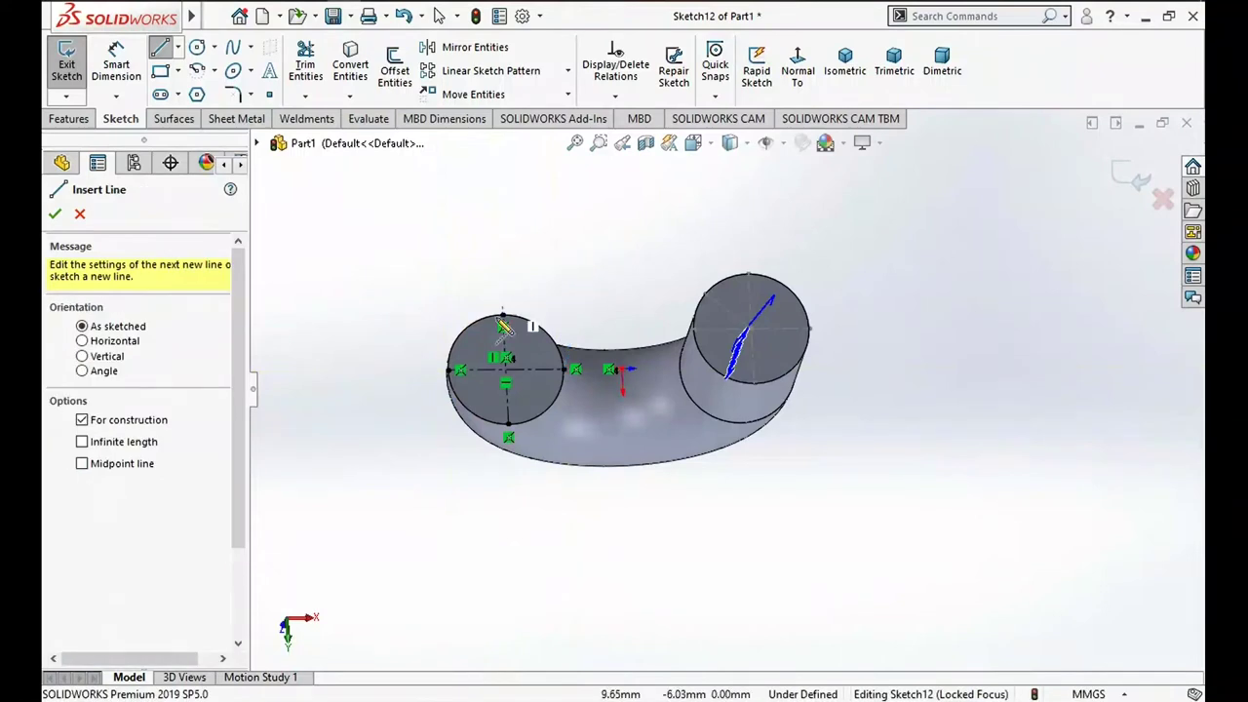
middle_drag(657, 418, 638, 438)
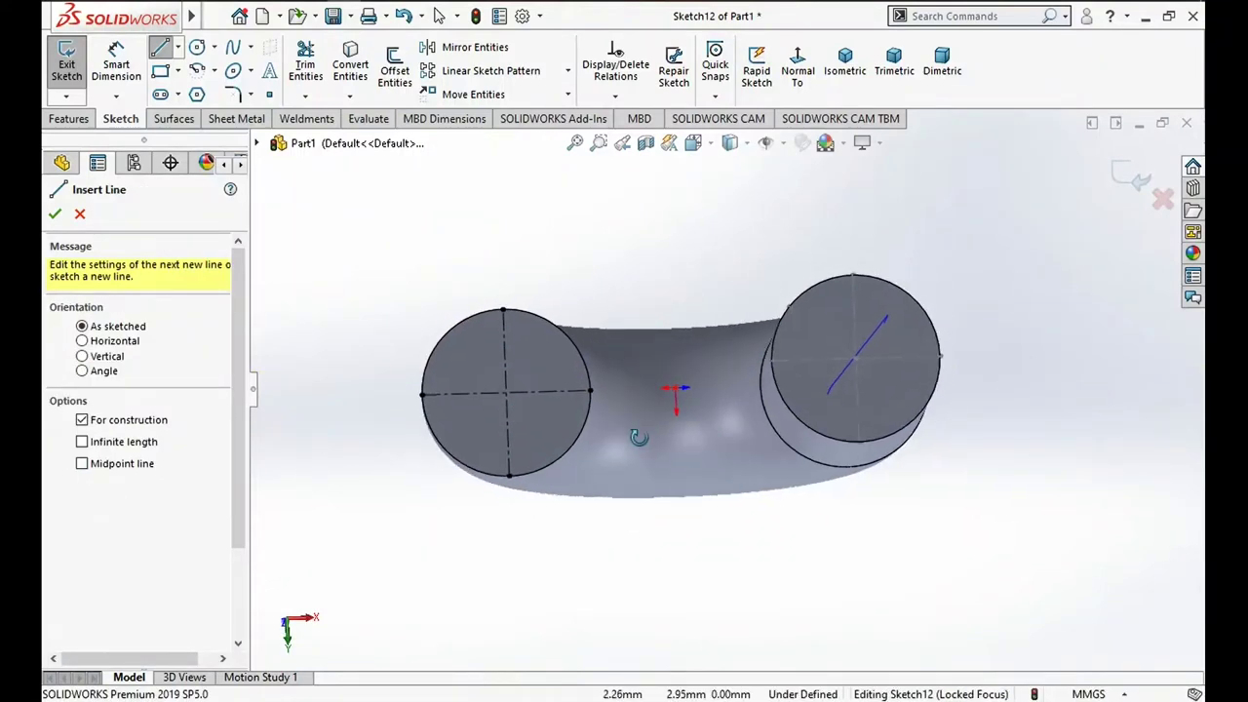
click(506, 392)
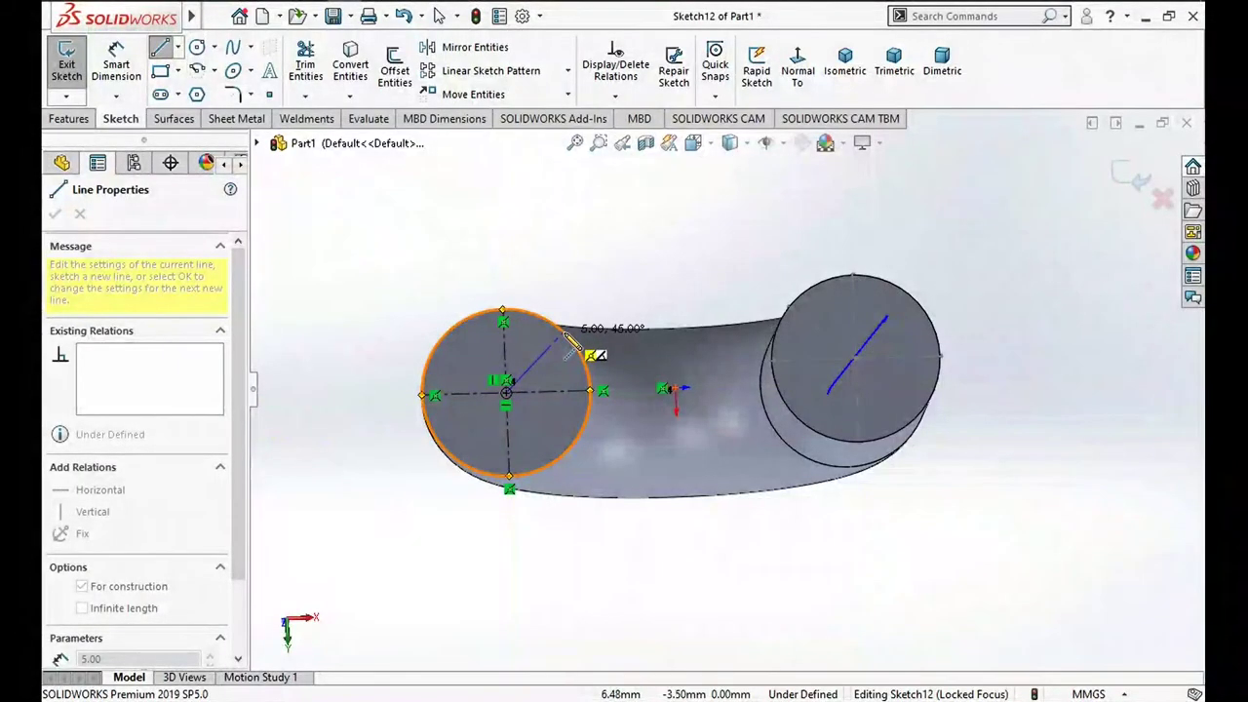
click(565, 334)
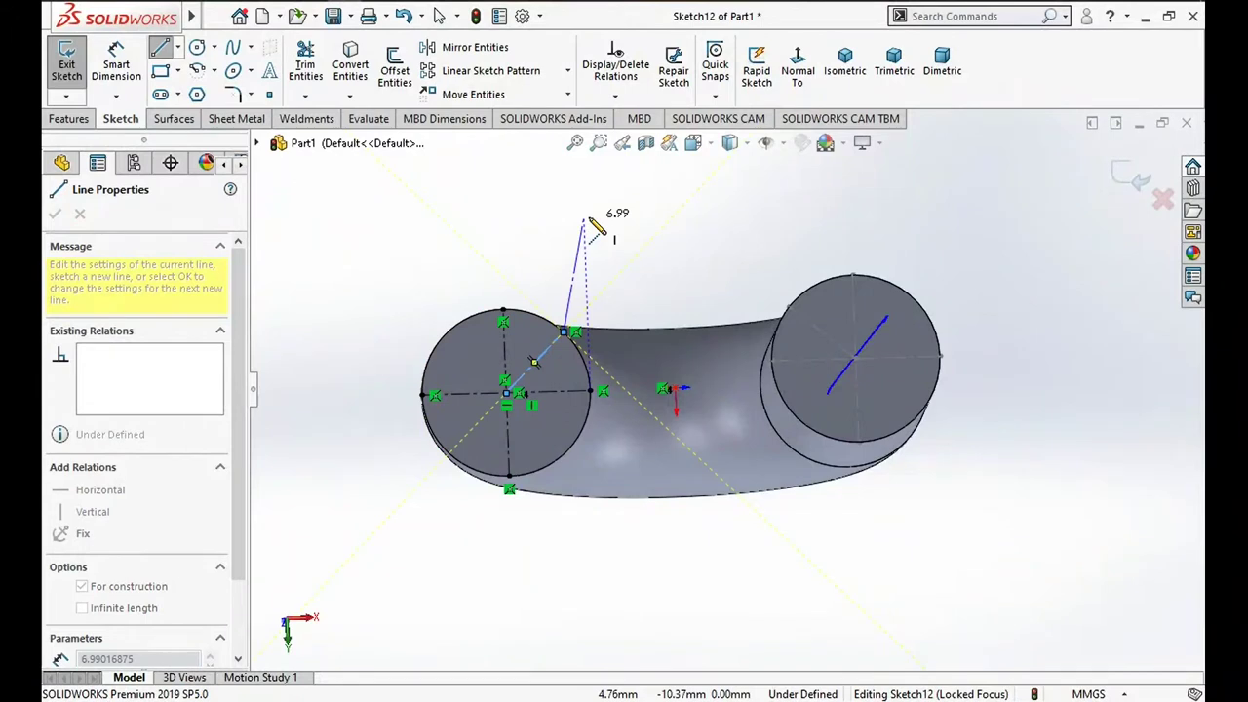
key(Escape)
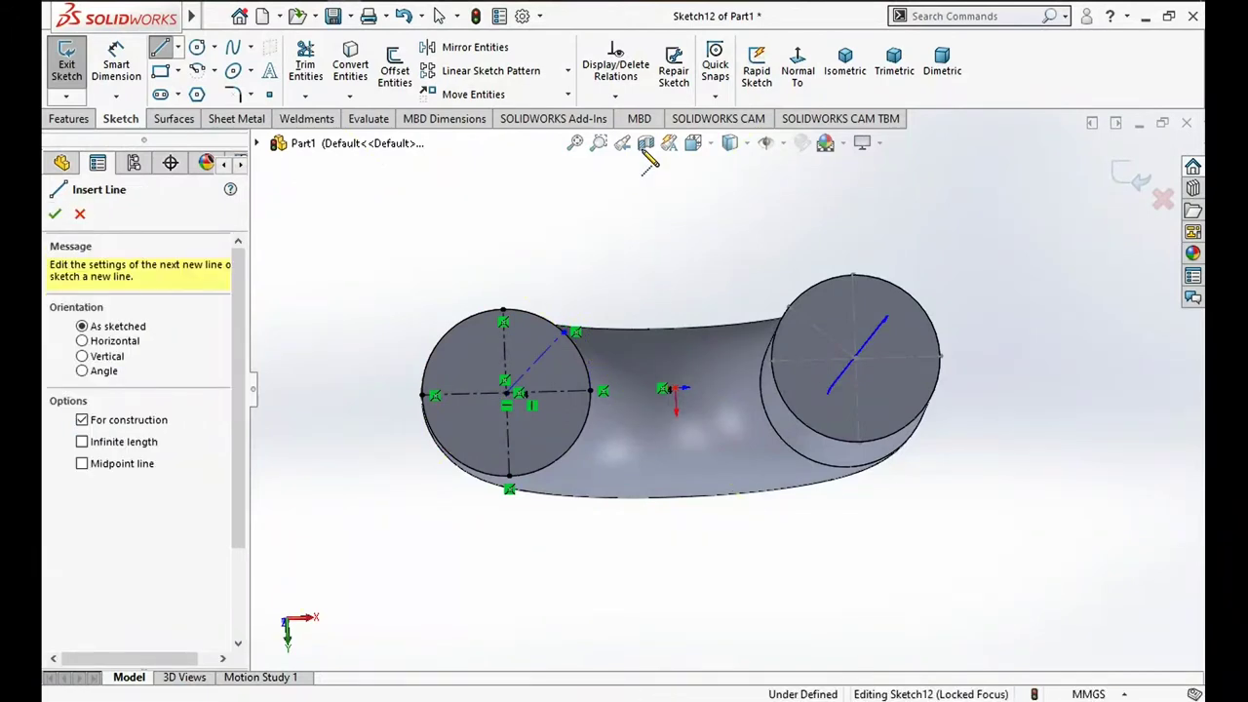
key(Escape)
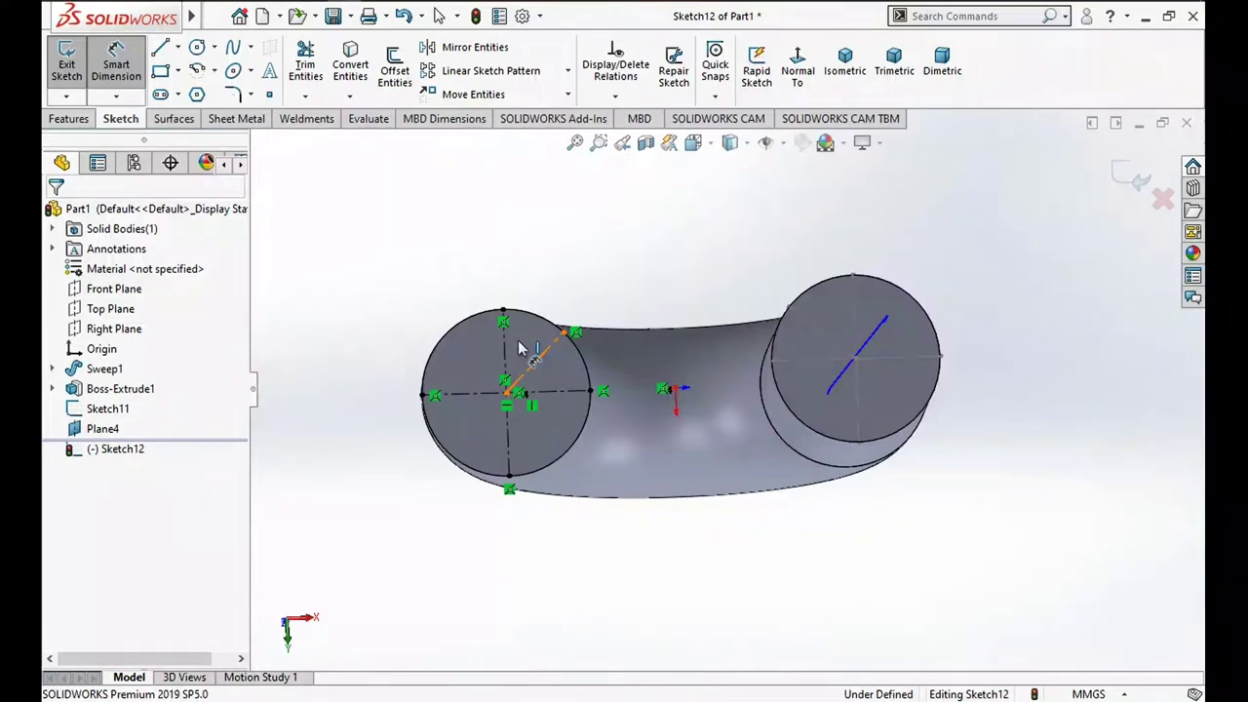
Dimension the angled centerline at 30° from the vertical line
click(526, 345)
key(d)
click(532, 353)
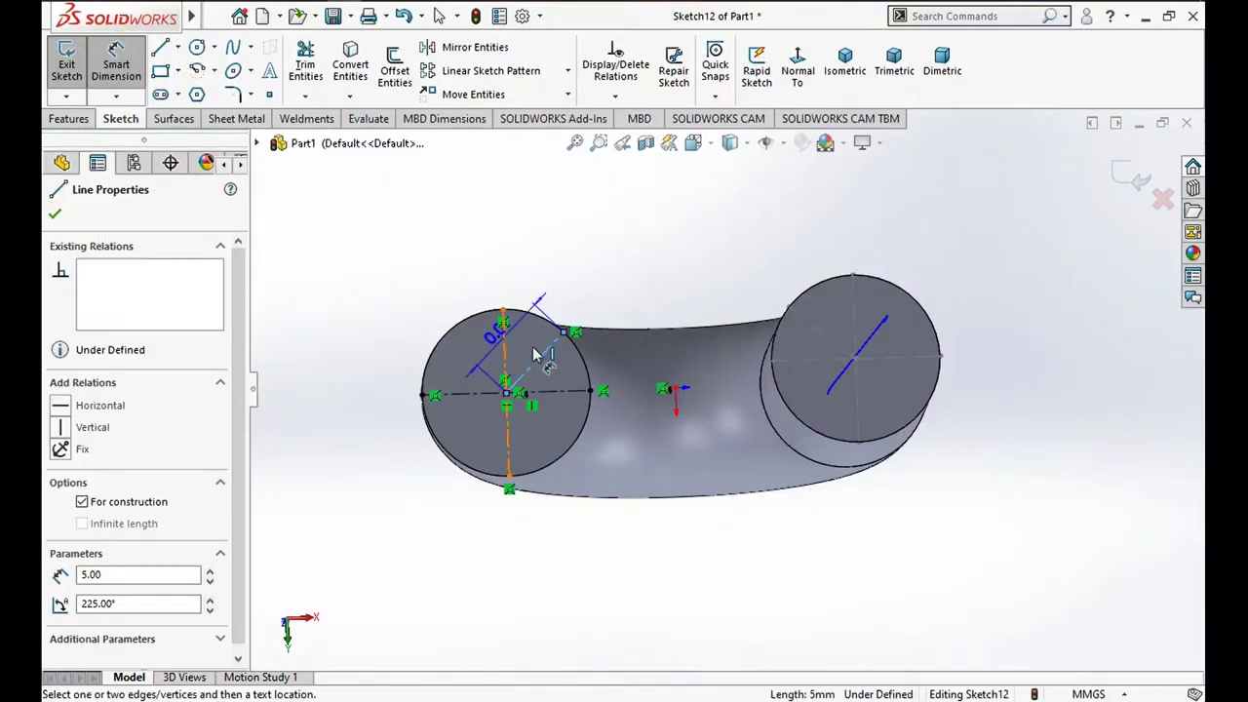
click(532, 349)
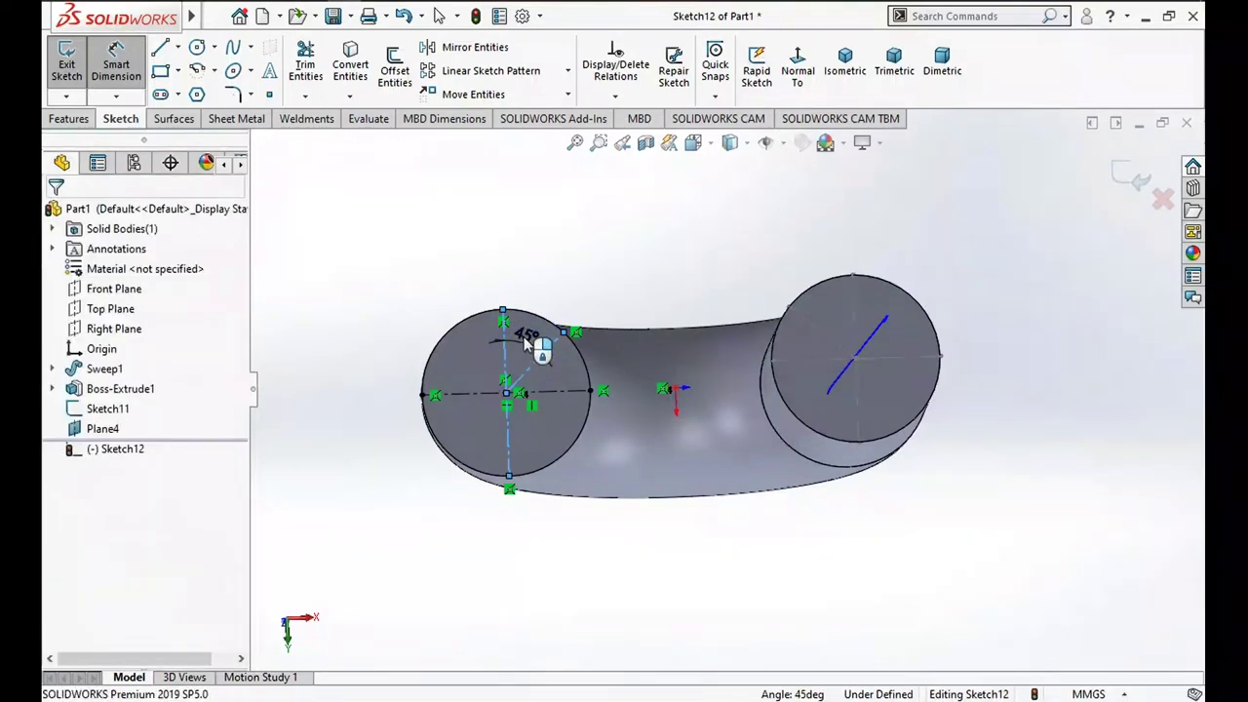
text(30)
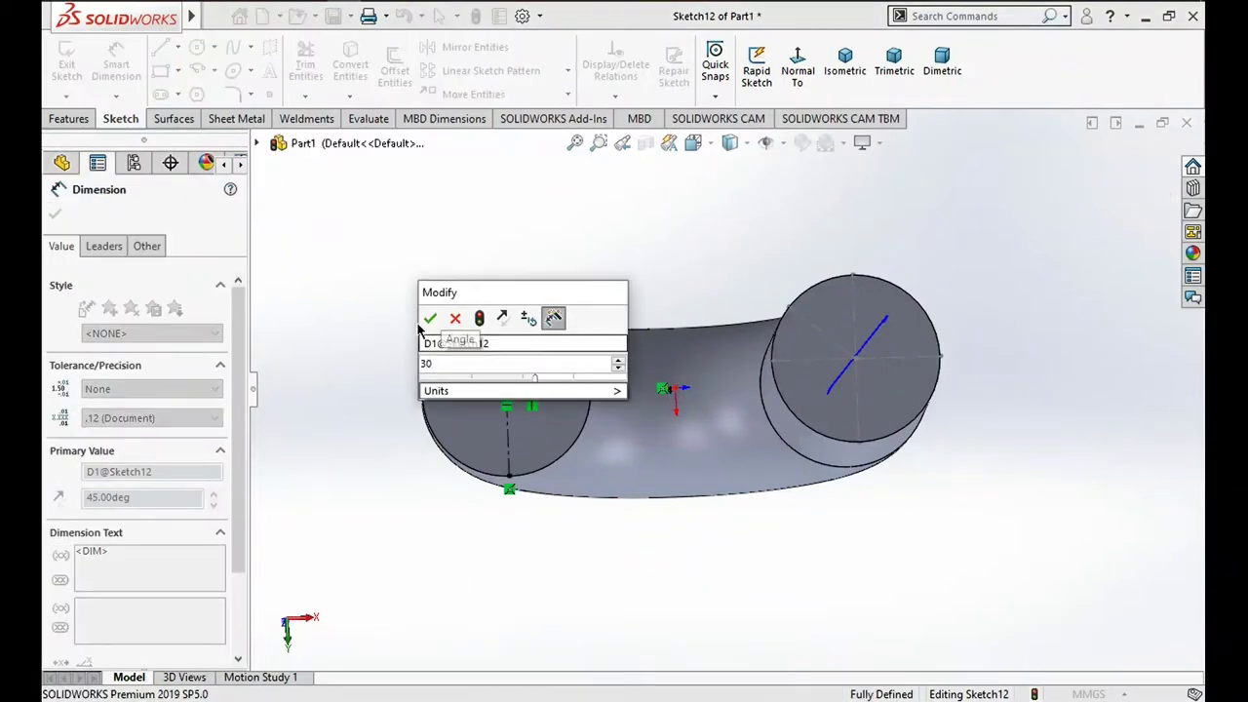
click(429, 319)
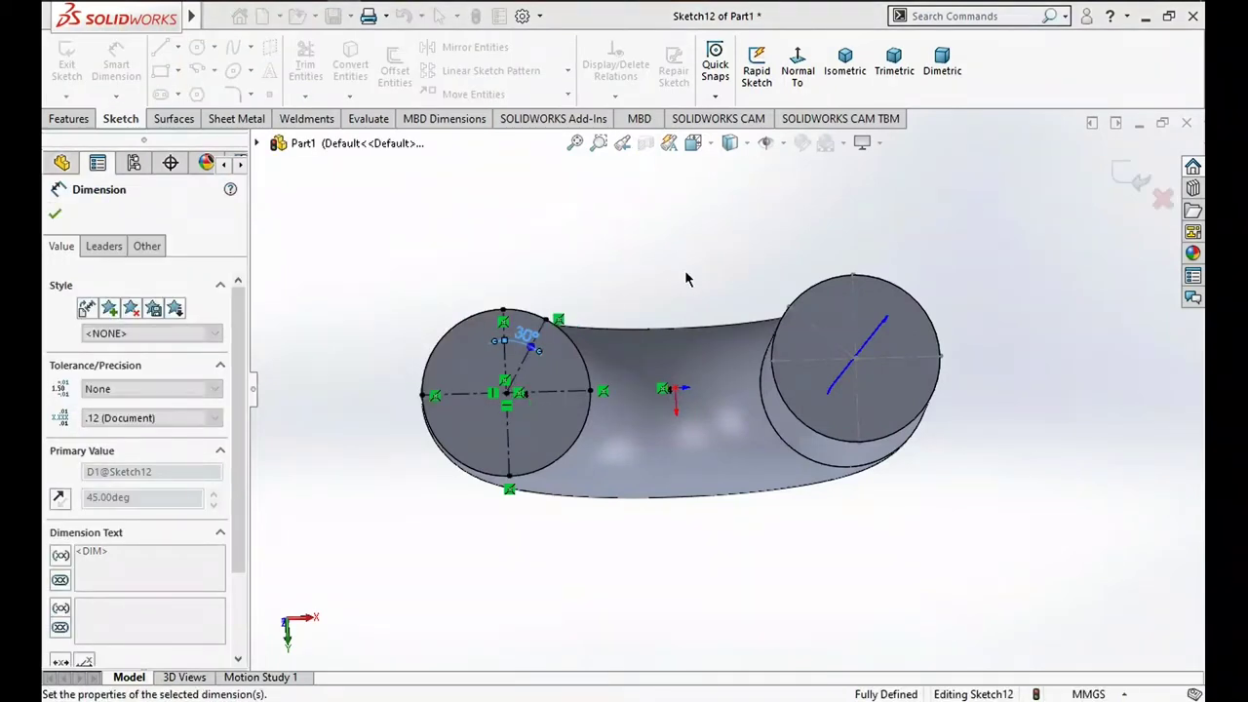
click(686, 273)
Check the 30° line from a few angles, then exit Sketch12 and select it
mouse_move(704, 567)
middle_down()
mouse_move(706, 480)
mouse_move(728, 552)
mouse_move(624, 520)
mouse_move(711, 543)
mouse_move(760, 515)
mouse_move(760, 532)
mouse_move(732, 508)
mouse_move(693, 513)
mouse_move(693, 556)
mouse_move(741, 518)
mouse_move(711, 515)
middle_up()
scroll(799, 500, down, 2)
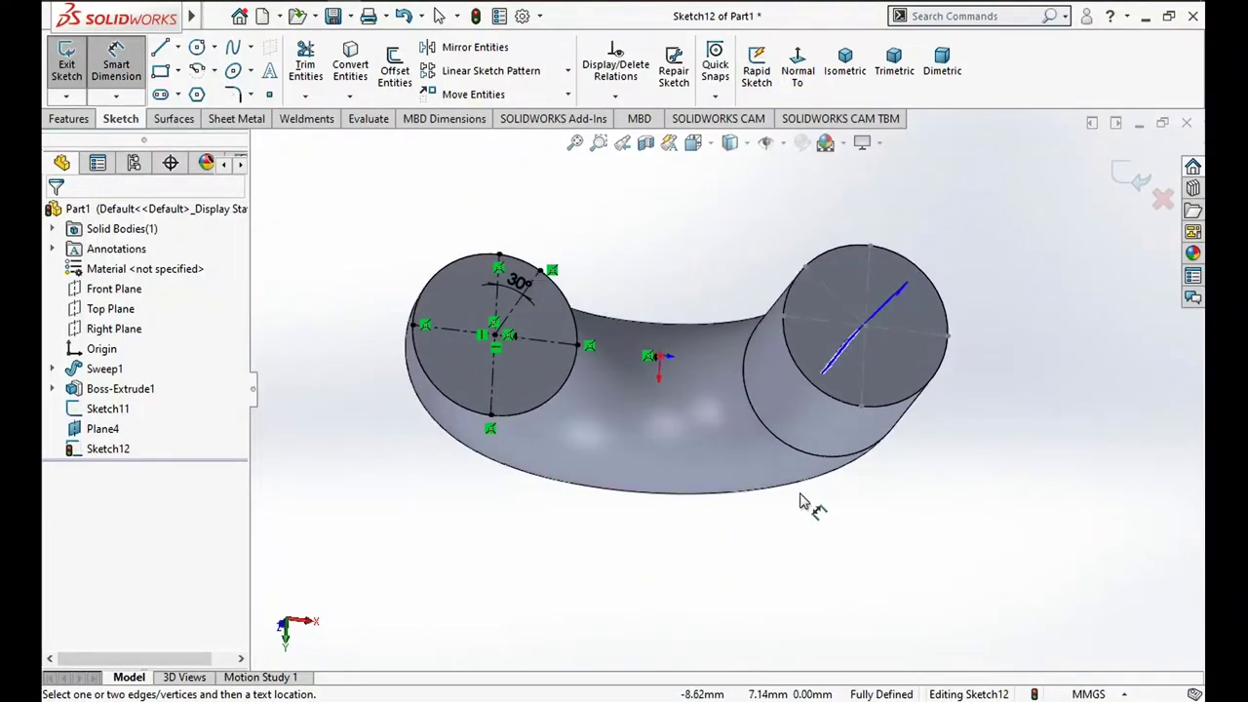
scroll(668, 425, up, 2)
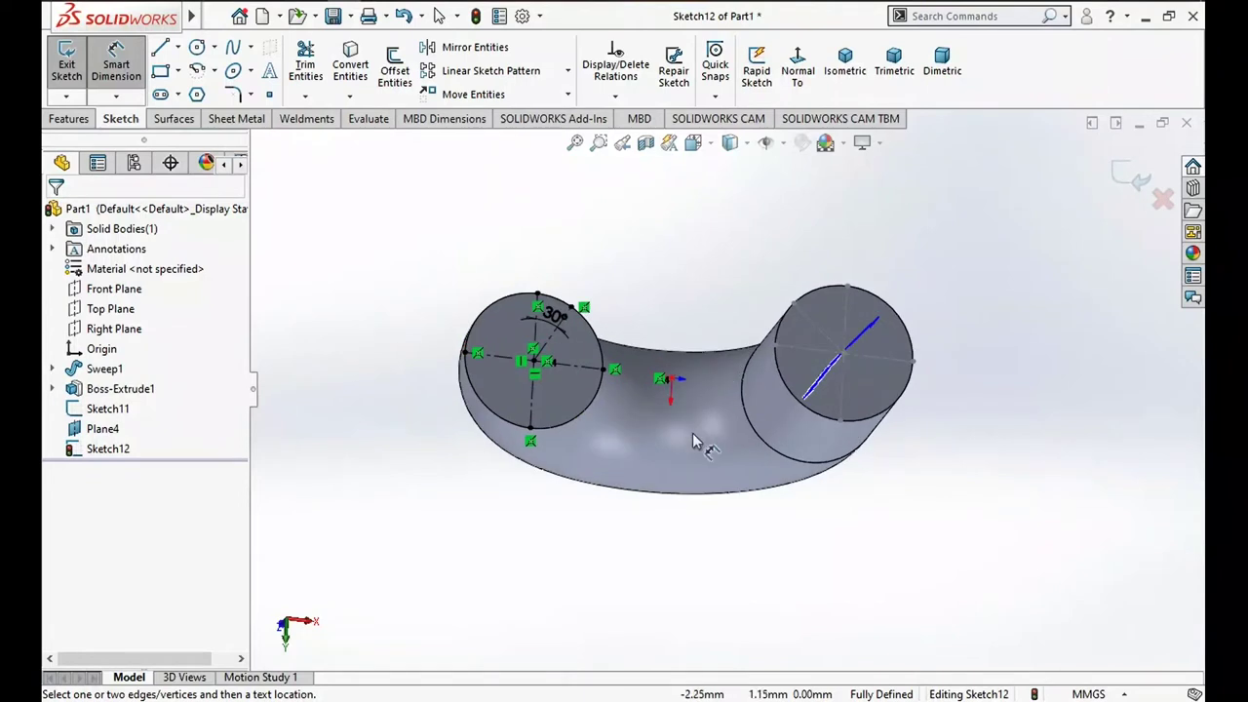
middle_drag(669, 504, 662, 515)
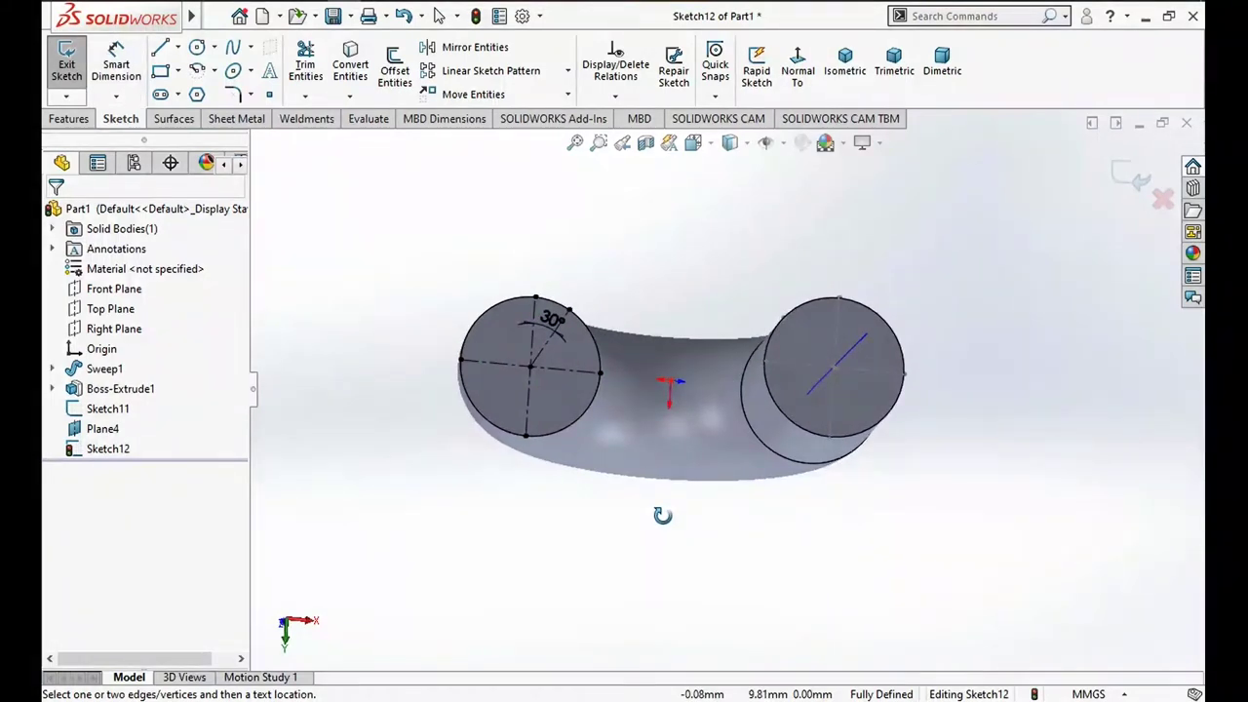
middle_drag(661, 509, 662, 509)
click(1137, 181)
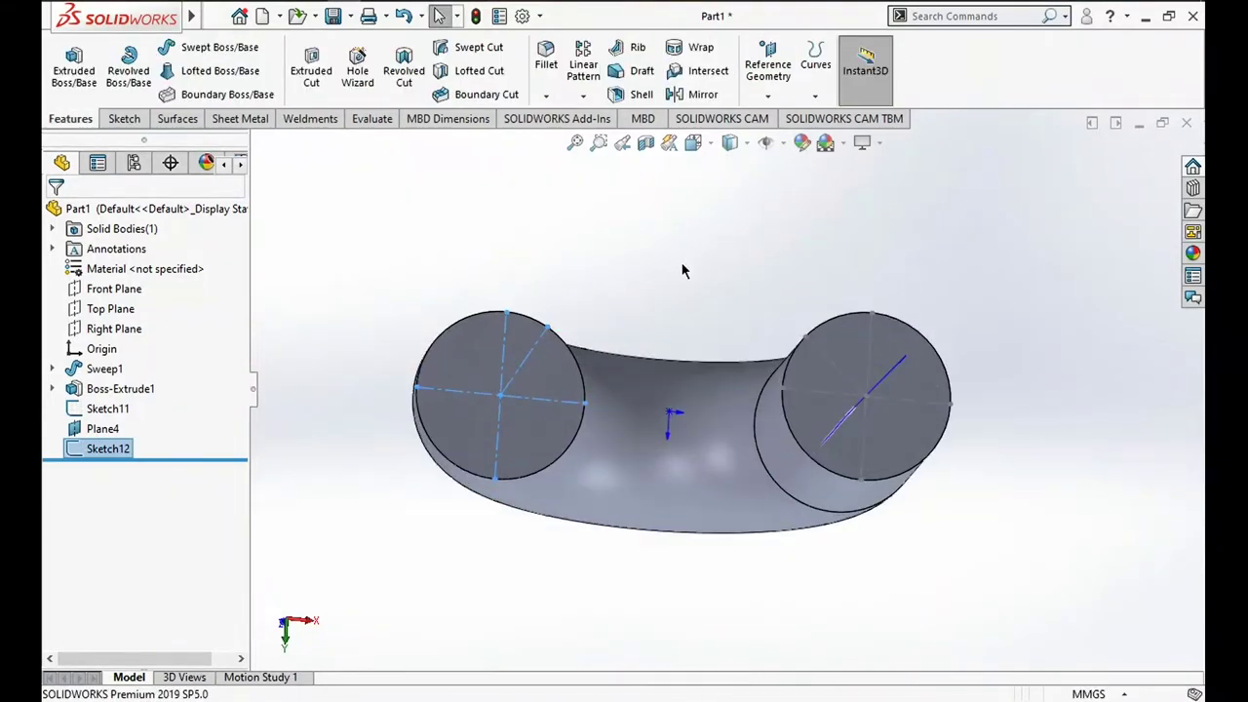
key(Escape)
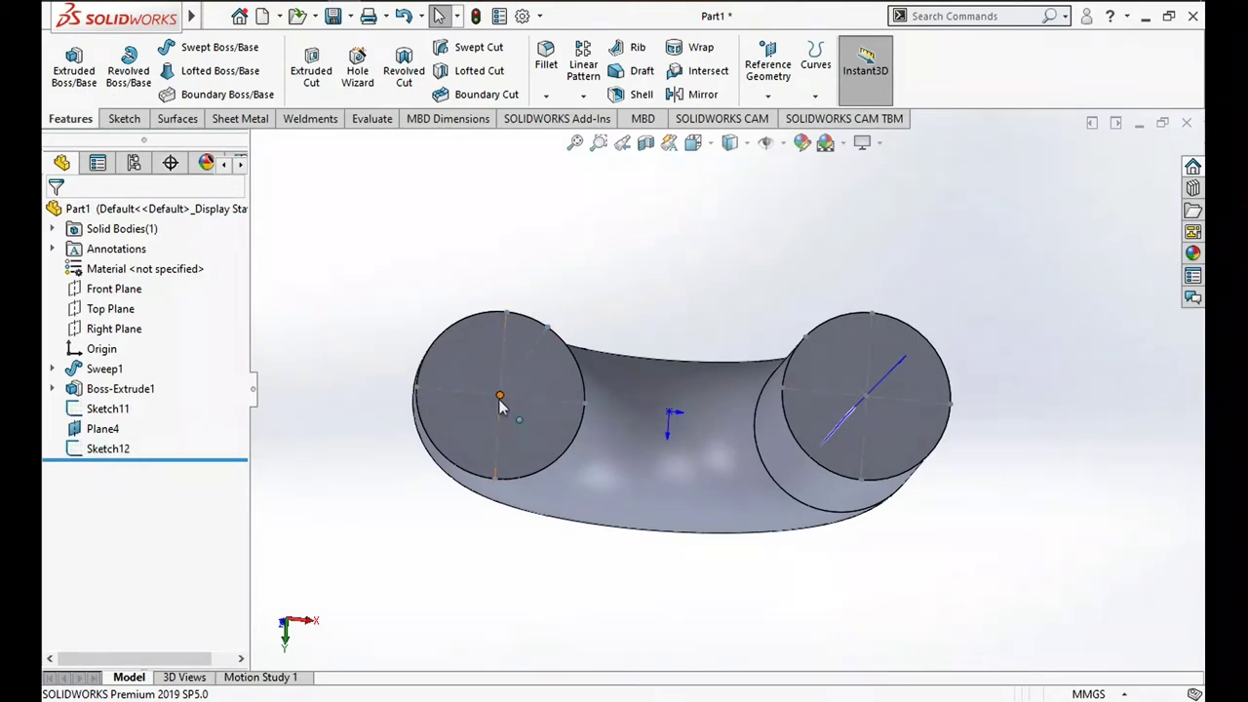
click(644, 267)
click(768, 96)
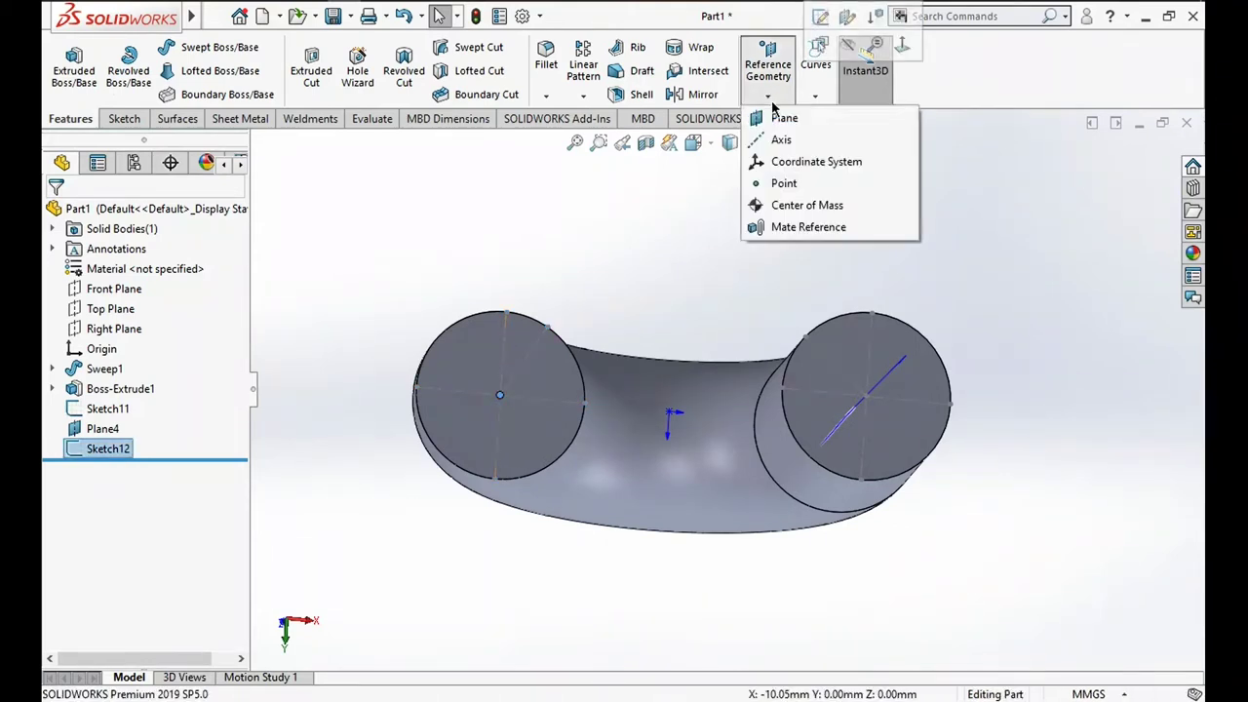
Create Plane5 through Sketch12's centre point, perpendicular to its angled line
click(786, 119)
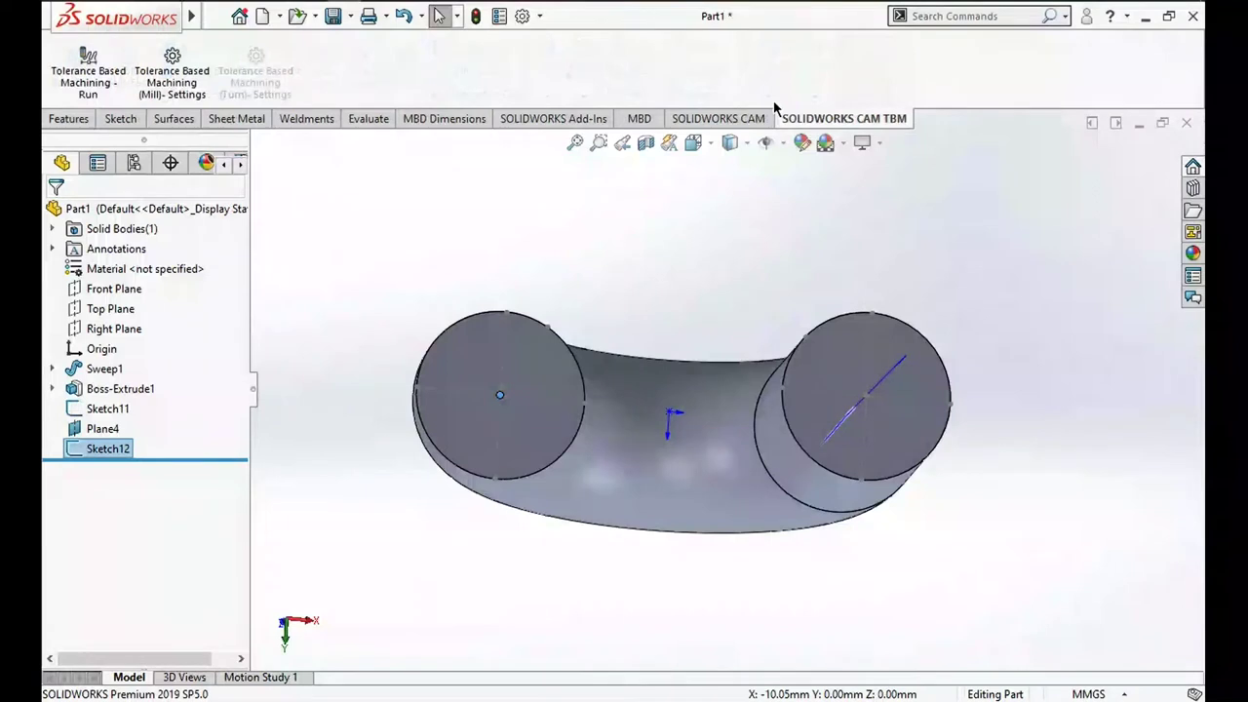
click(68, 118)
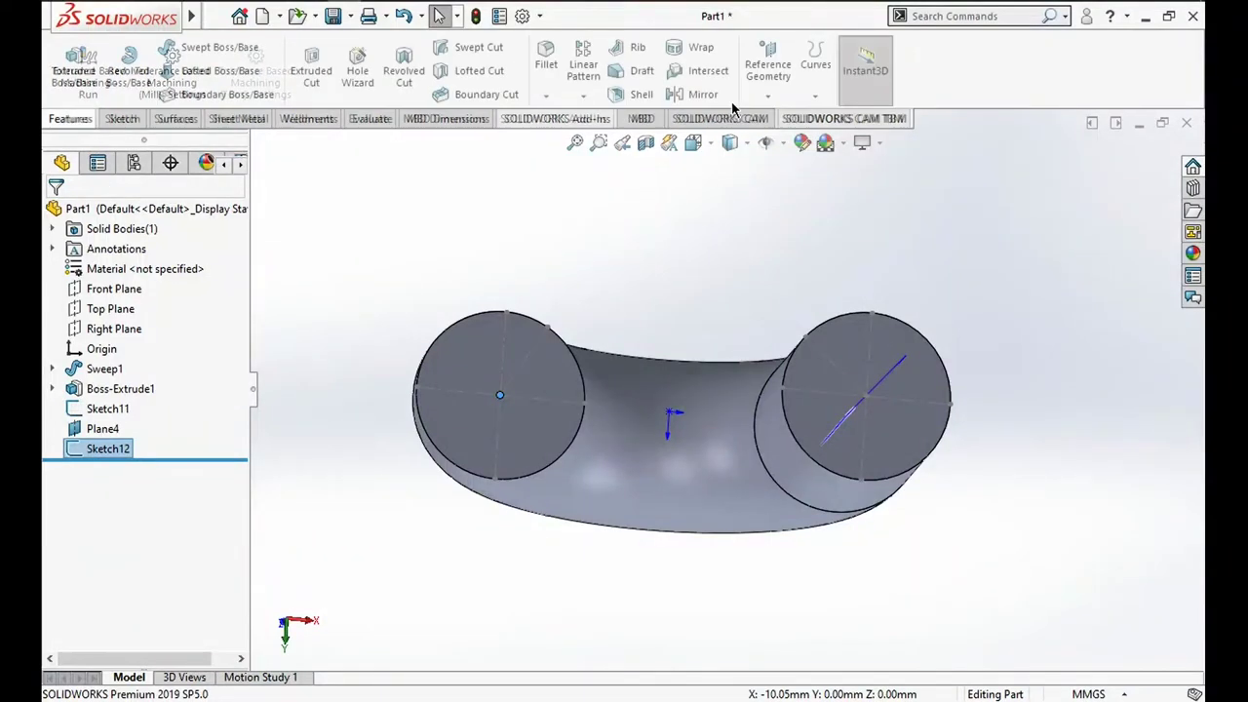
click(768, 95)
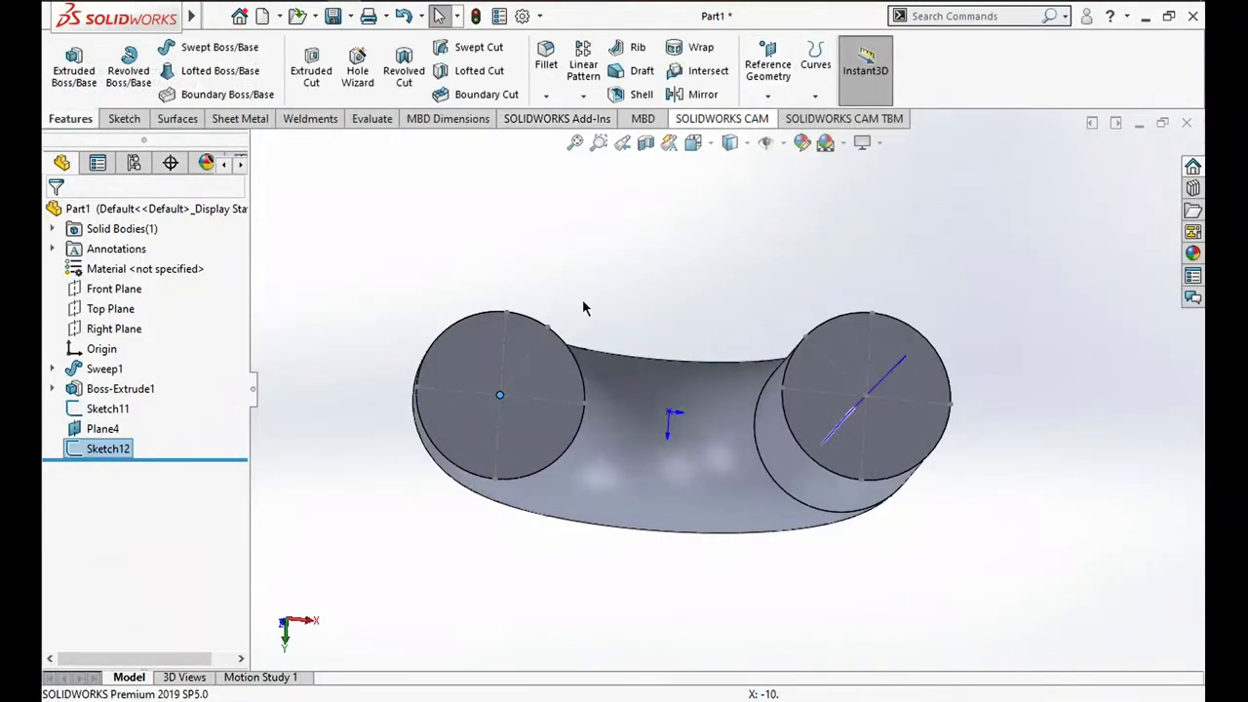
click(519, 343)
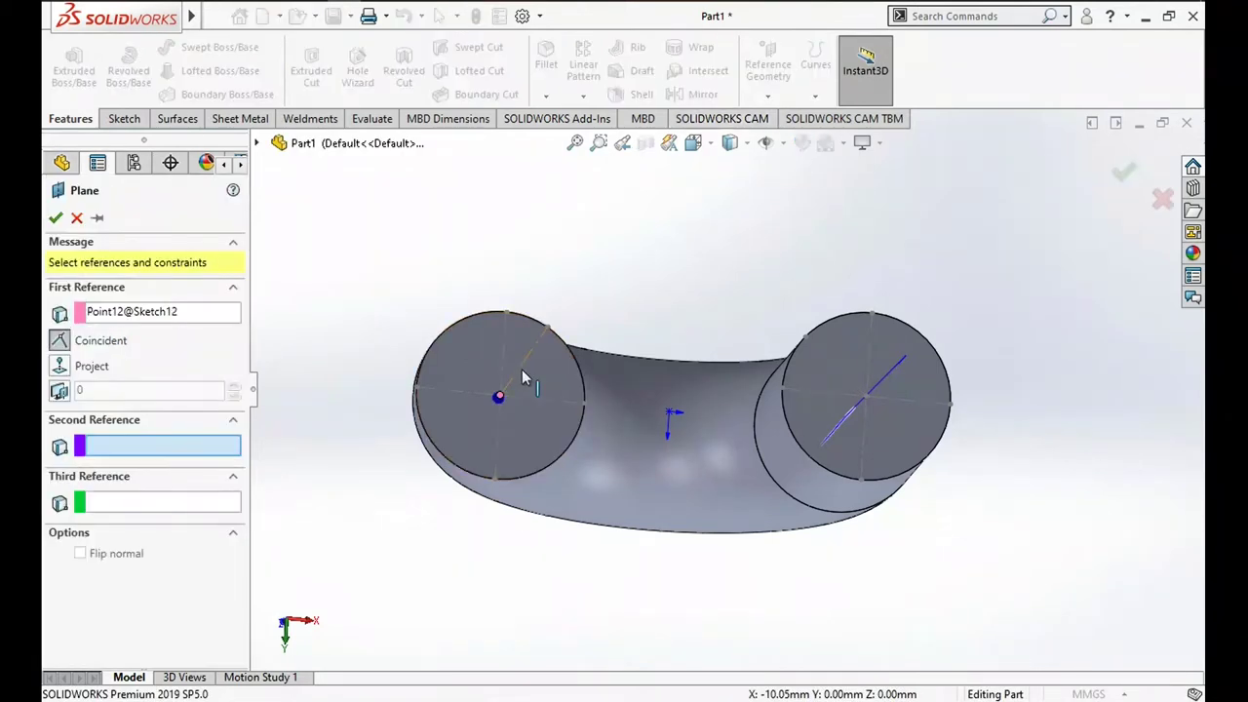
click(521, 372)
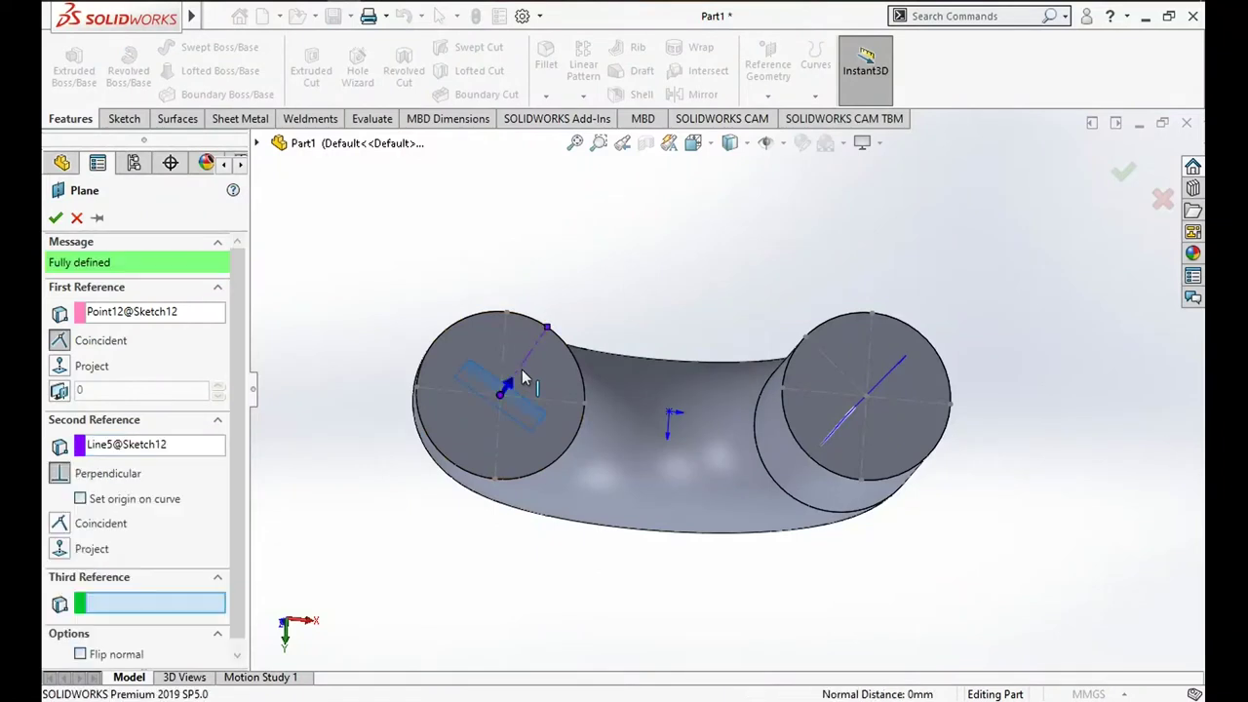
click(55, 219)
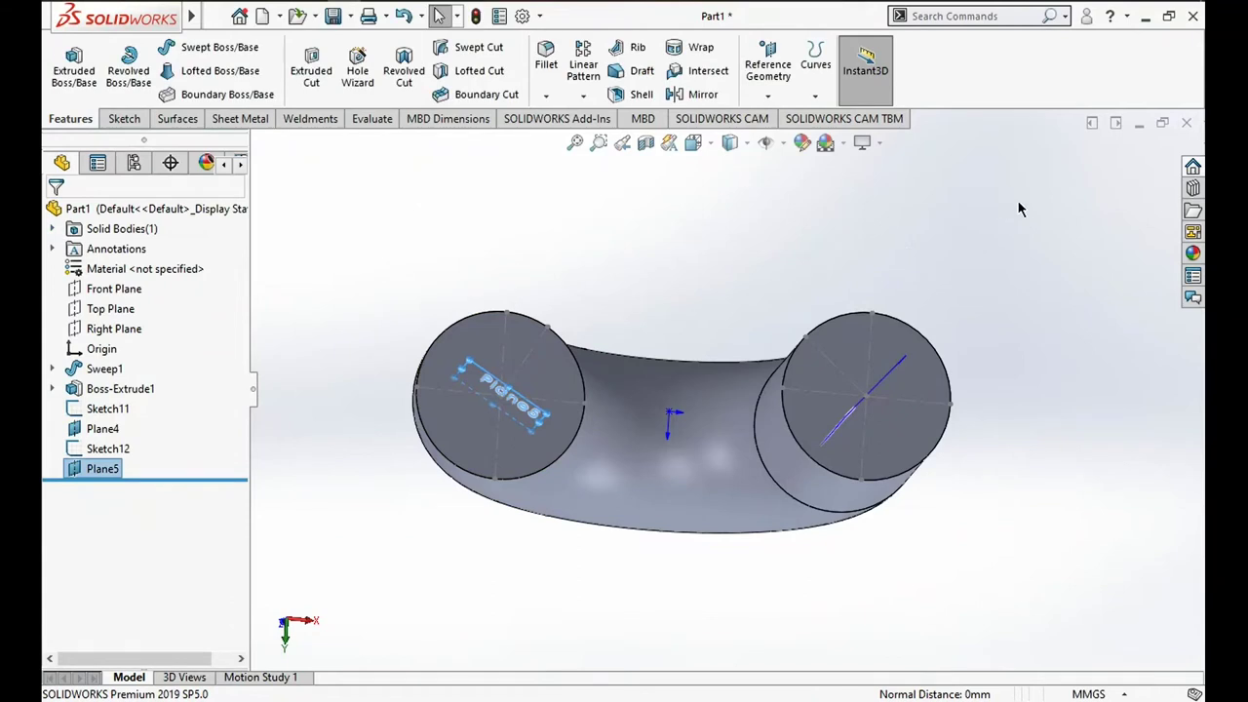
mouse_move(638, 537)
middle_down()
mouse_move(645, 380)
mouse_move(633, 419)
middle_up()
Select Plane4 on the tall pipe end and start a new sketch on it
click(322, 273)
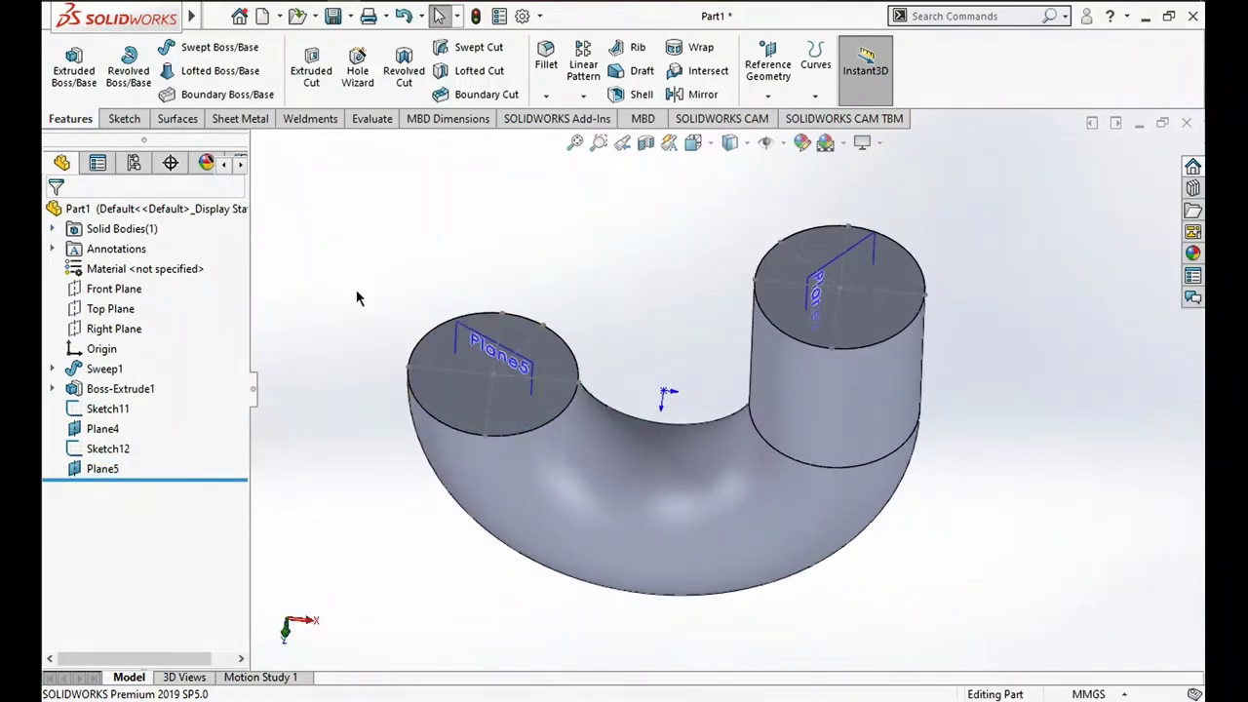
middle_drag(495, 400, 478, 330)
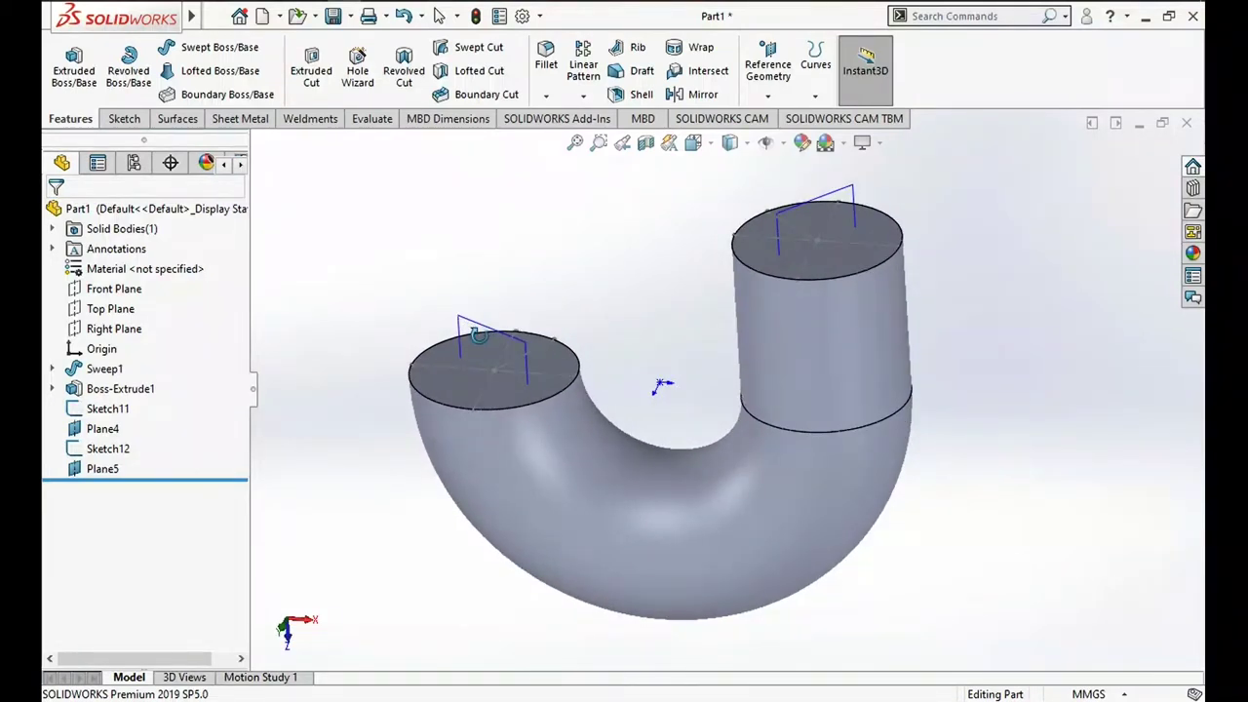
middle_drag(478, 335, 480, 337)
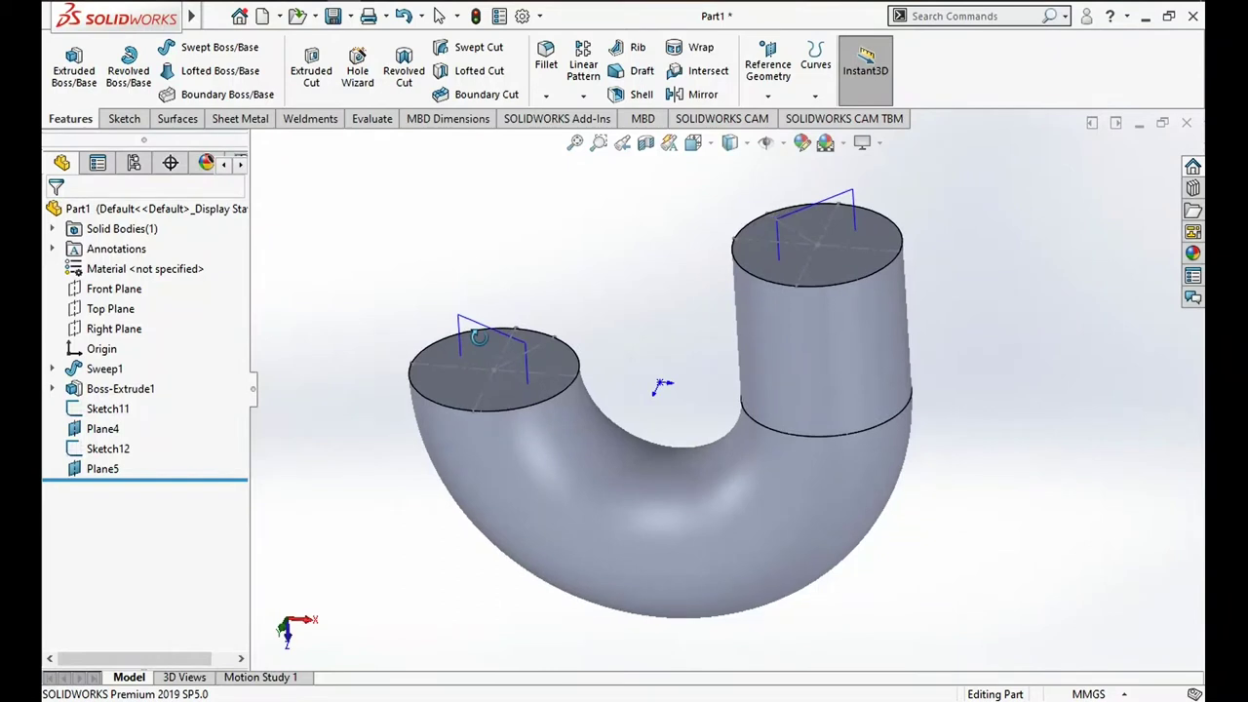
scroll(751, 320, up, 2)
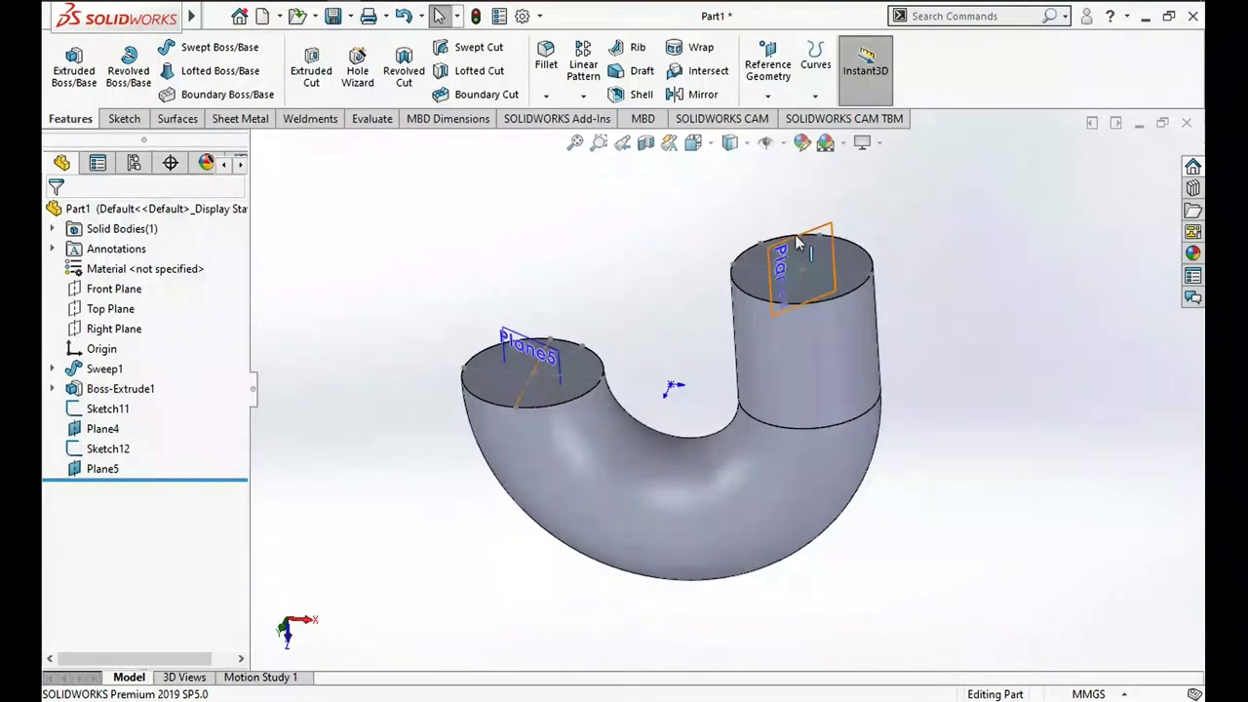
click(797, 244)
click(876, 187)
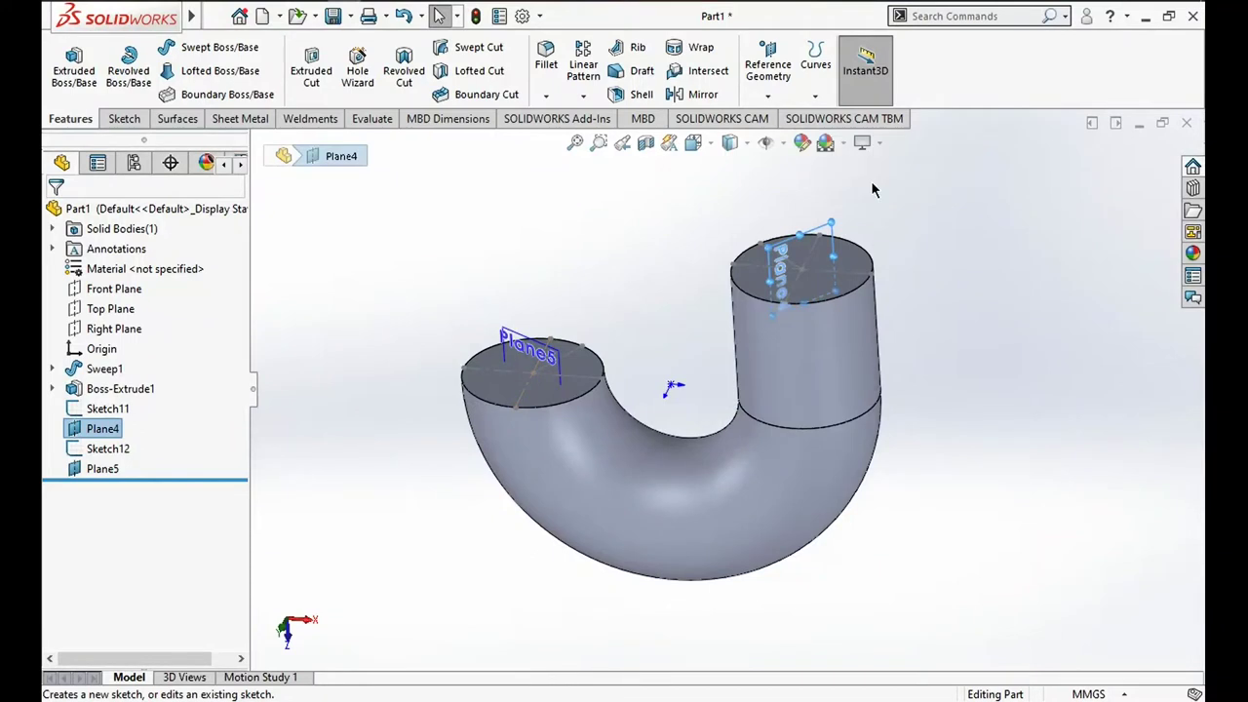
Draw a circle of about 10.01 mm radius beside the tall pipe end
middle_drag(905, 371, 853, 333)
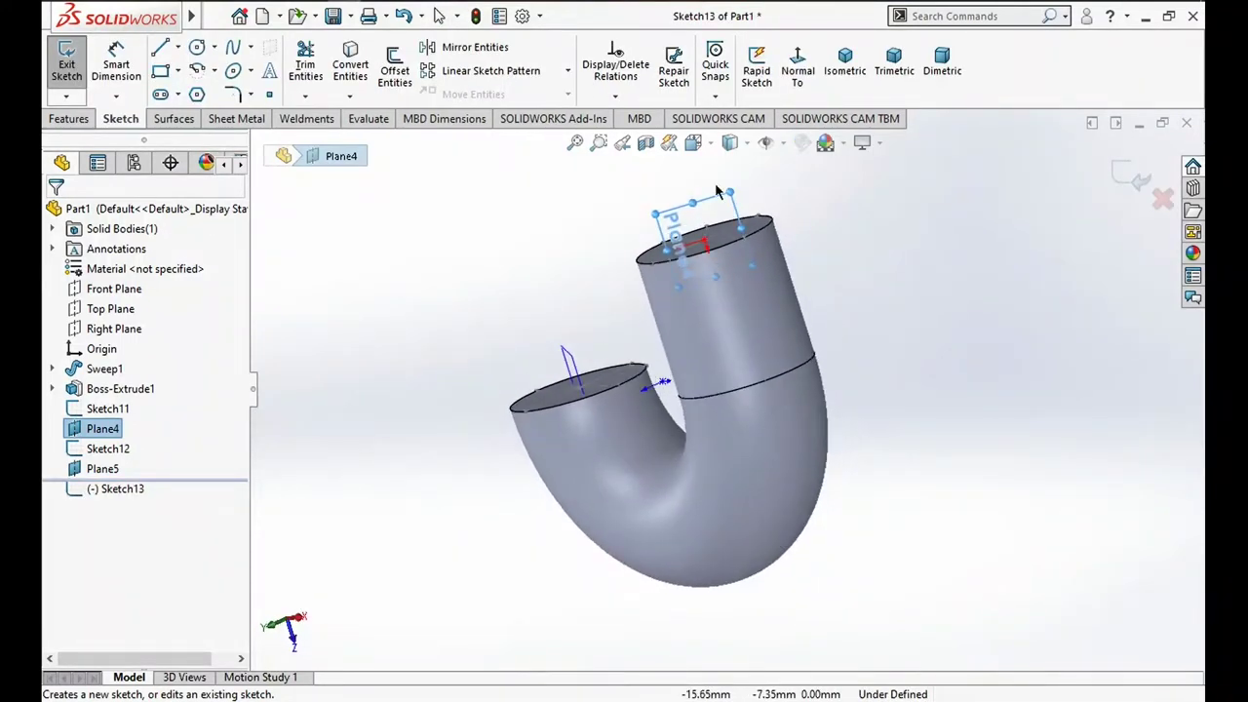
scroll(715, 202, up, 3)
scroll(737, 404, down, 2)
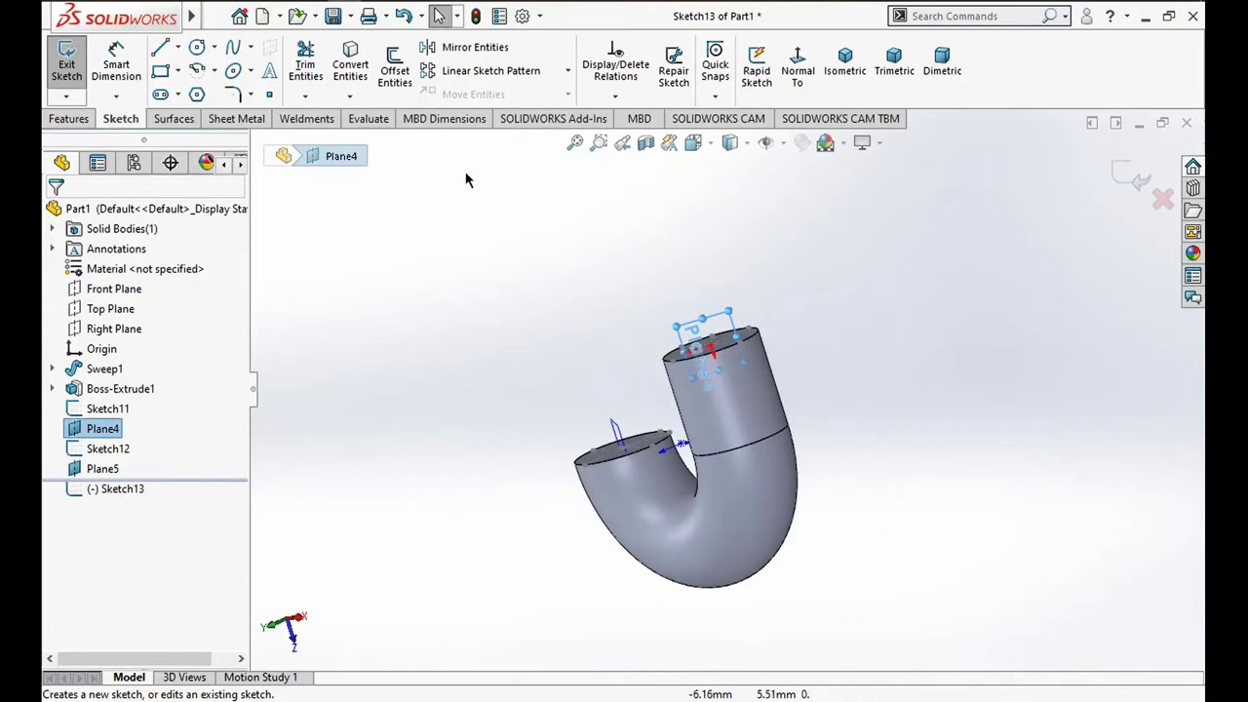
click(196, 48)
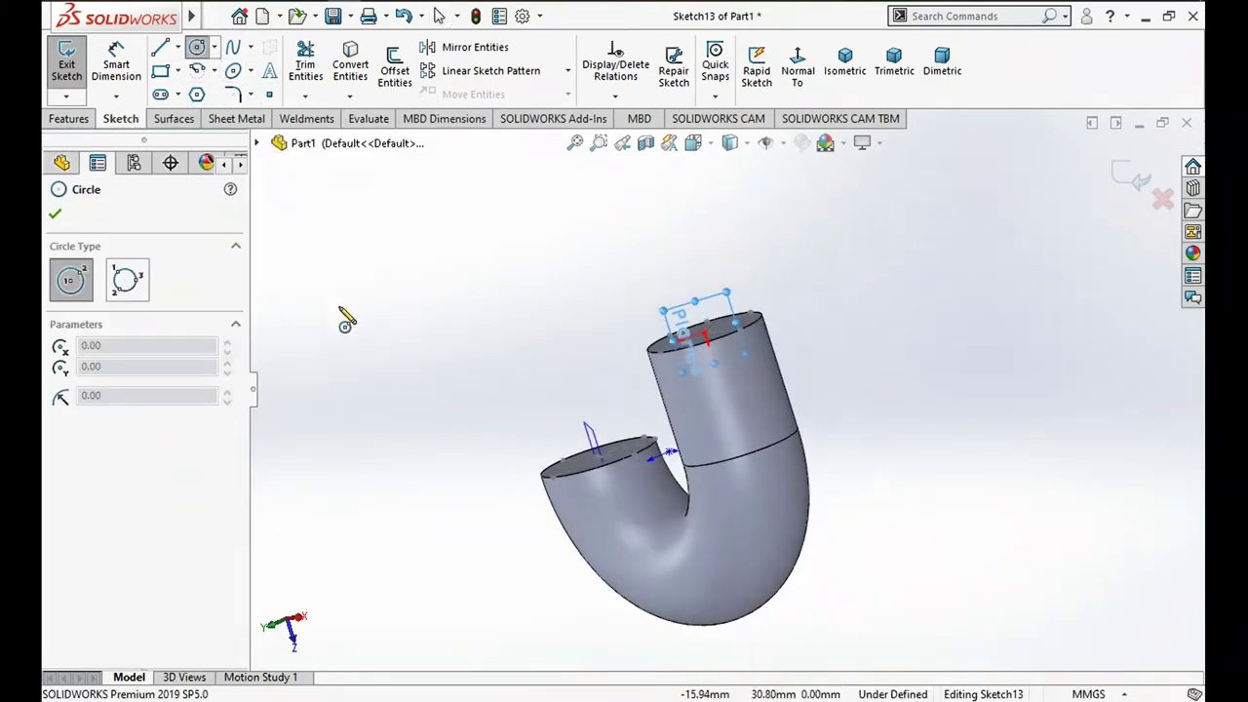
click(581, 380)
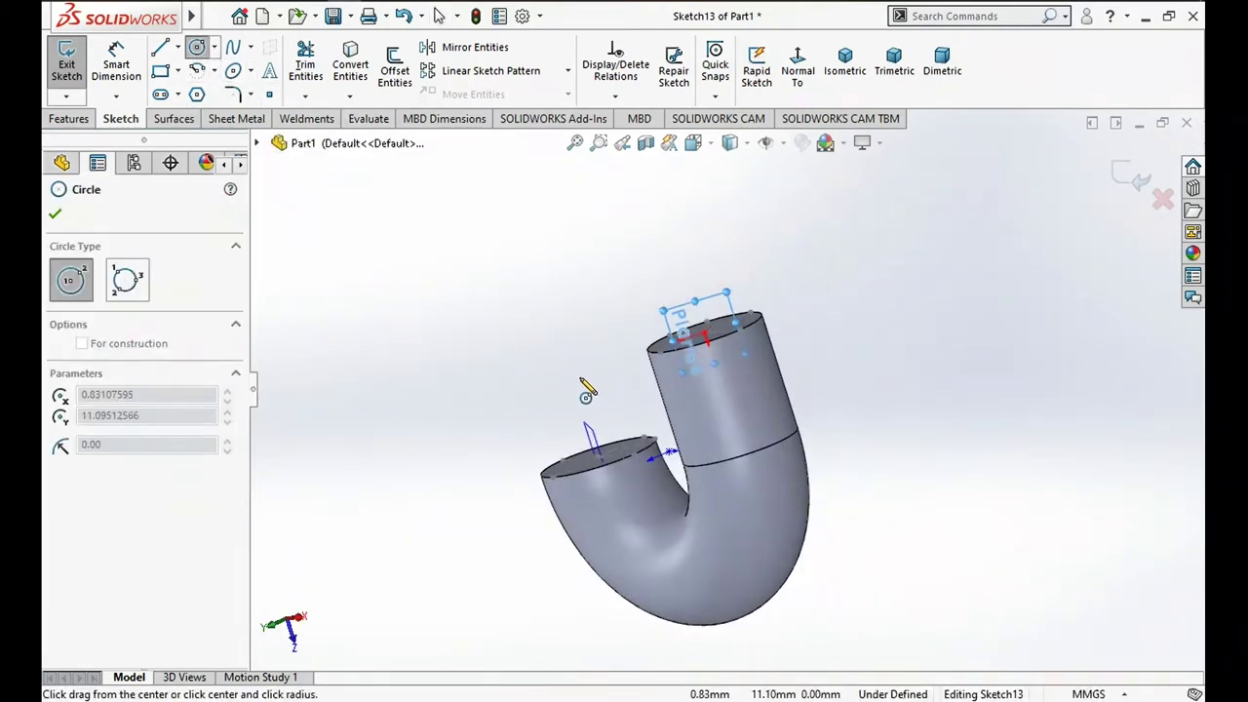
click(589, 277)
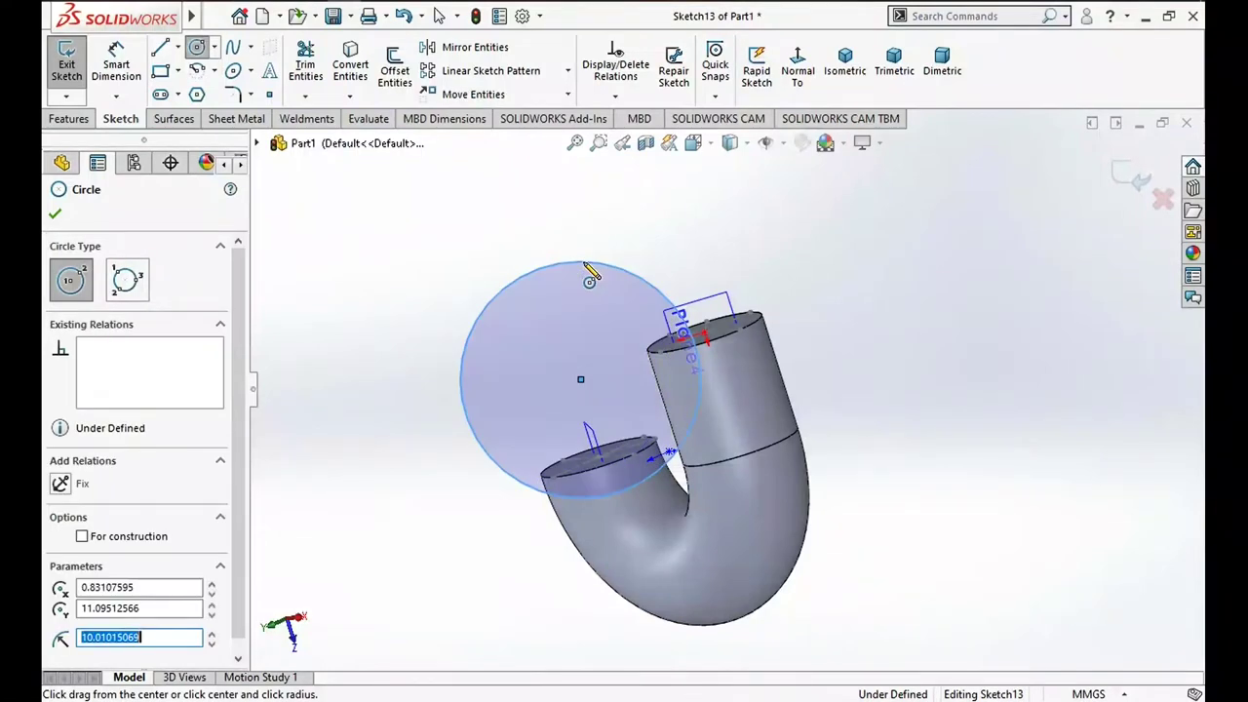
right_drag(975, 504, 971, 414)
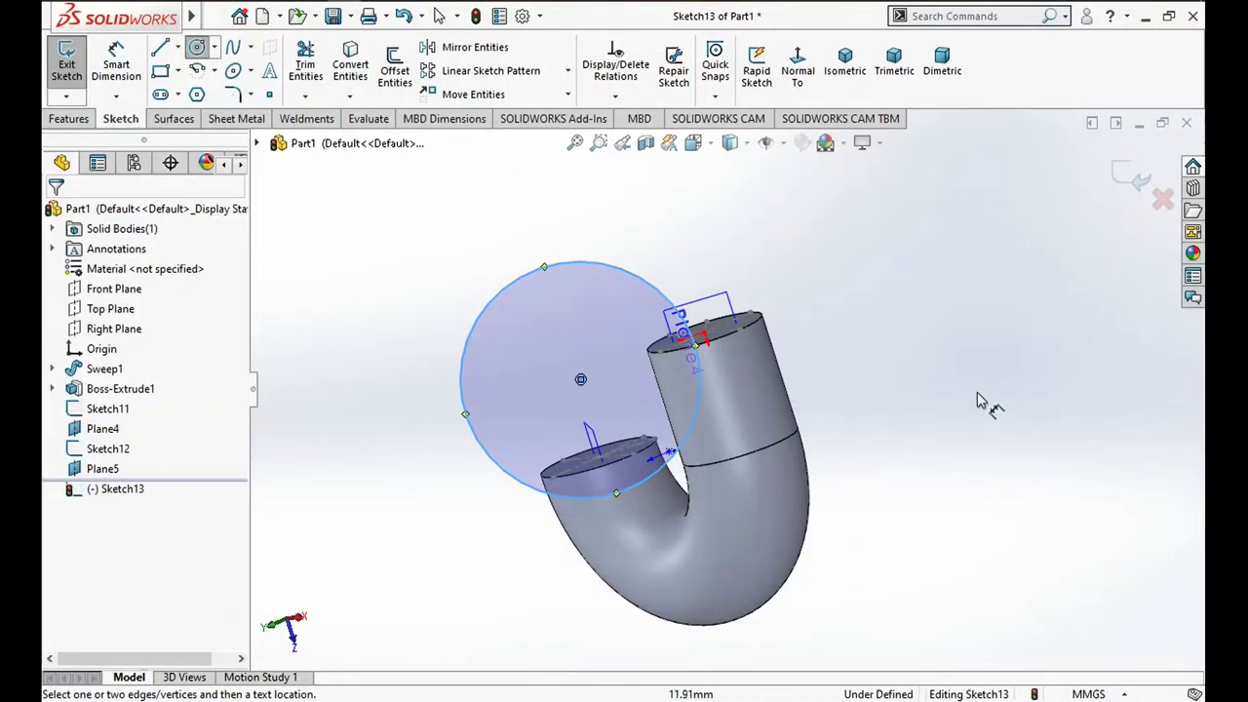
click(635, 272)
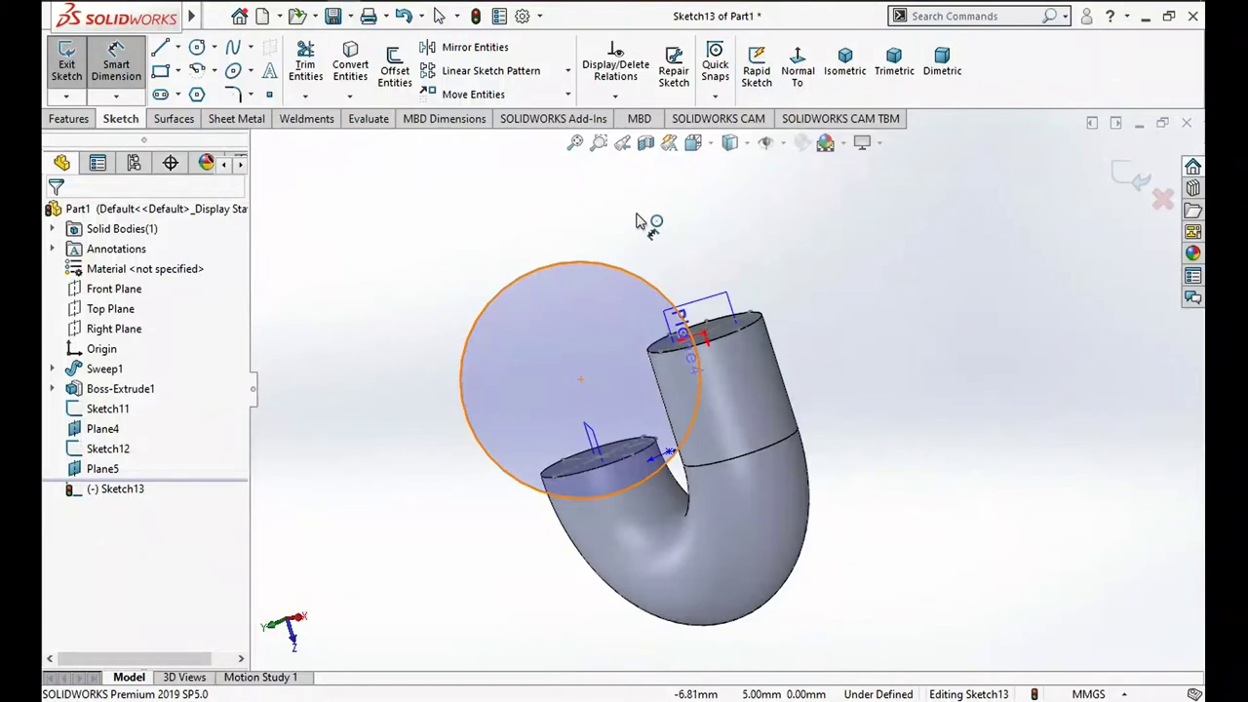
Set the circle's diameter dimension to 20.1
click(639, 216)
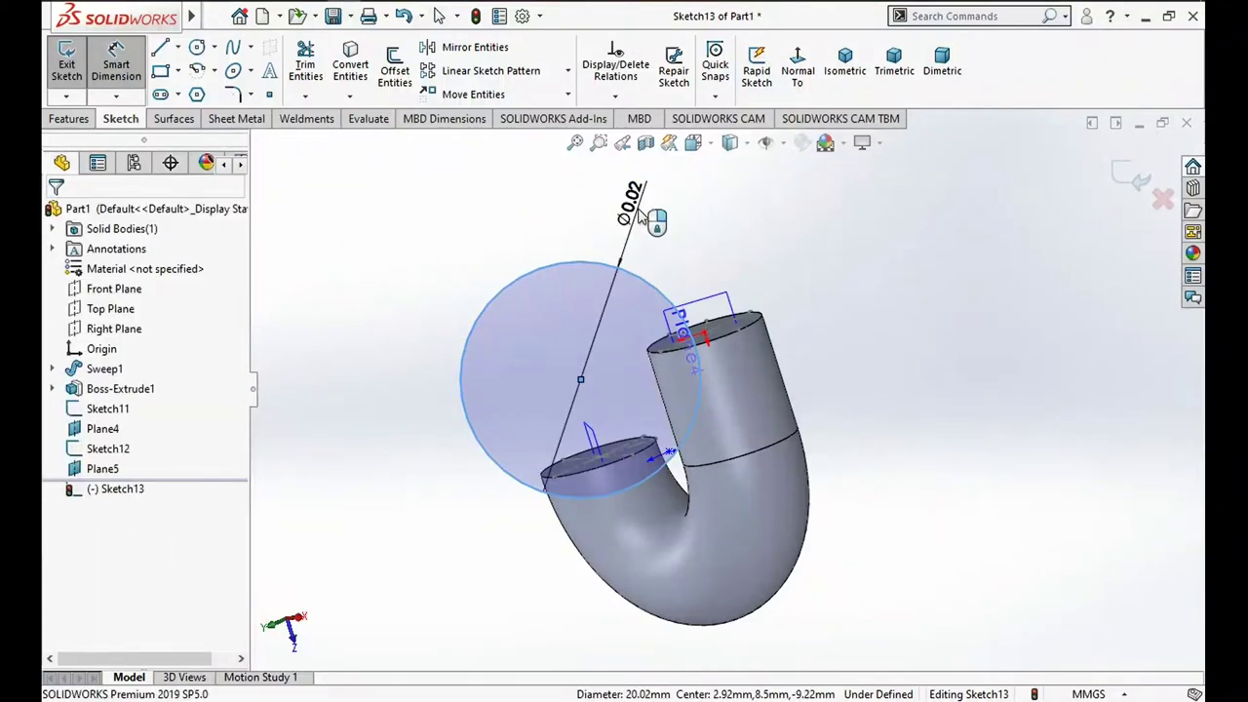
text(20.1)
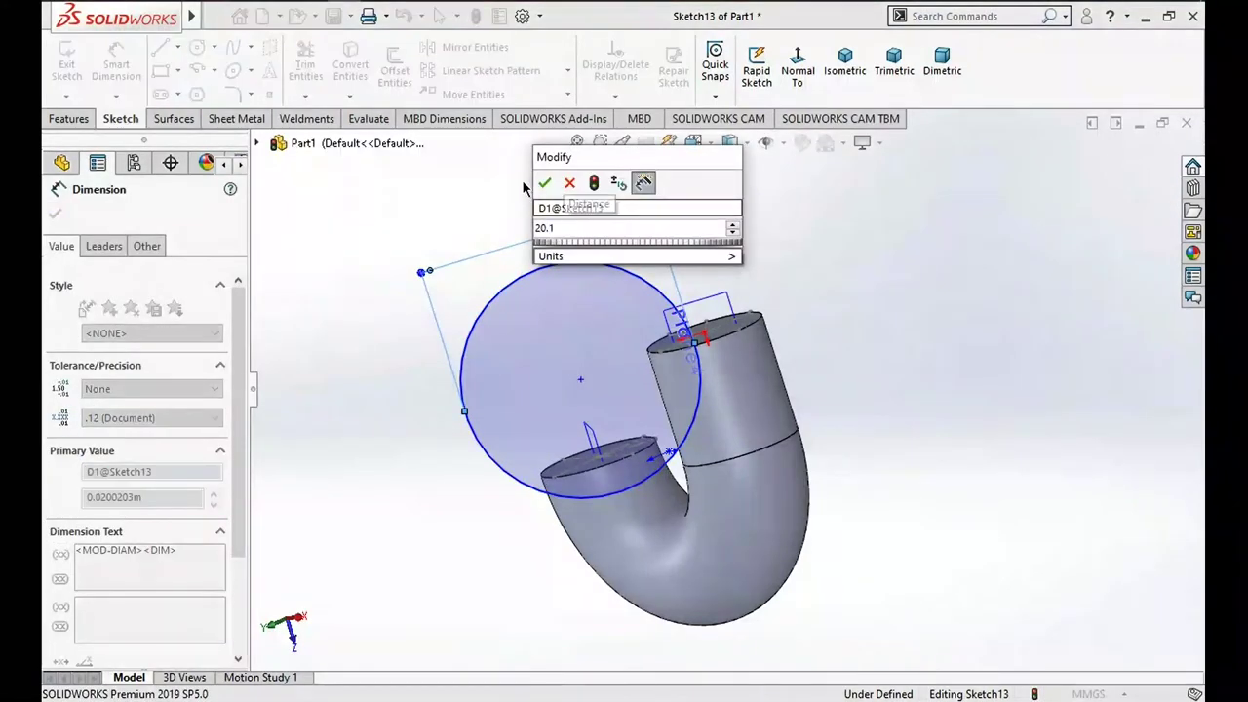
click(544, 182)
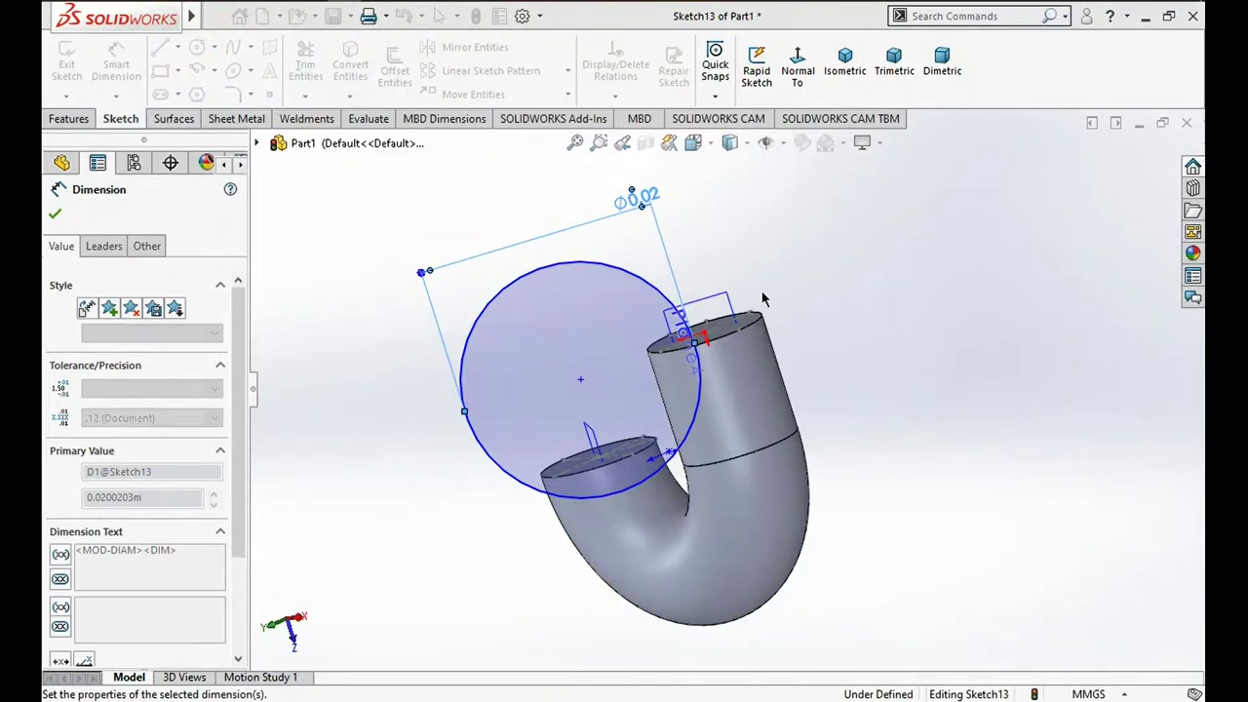
click(817, 317)
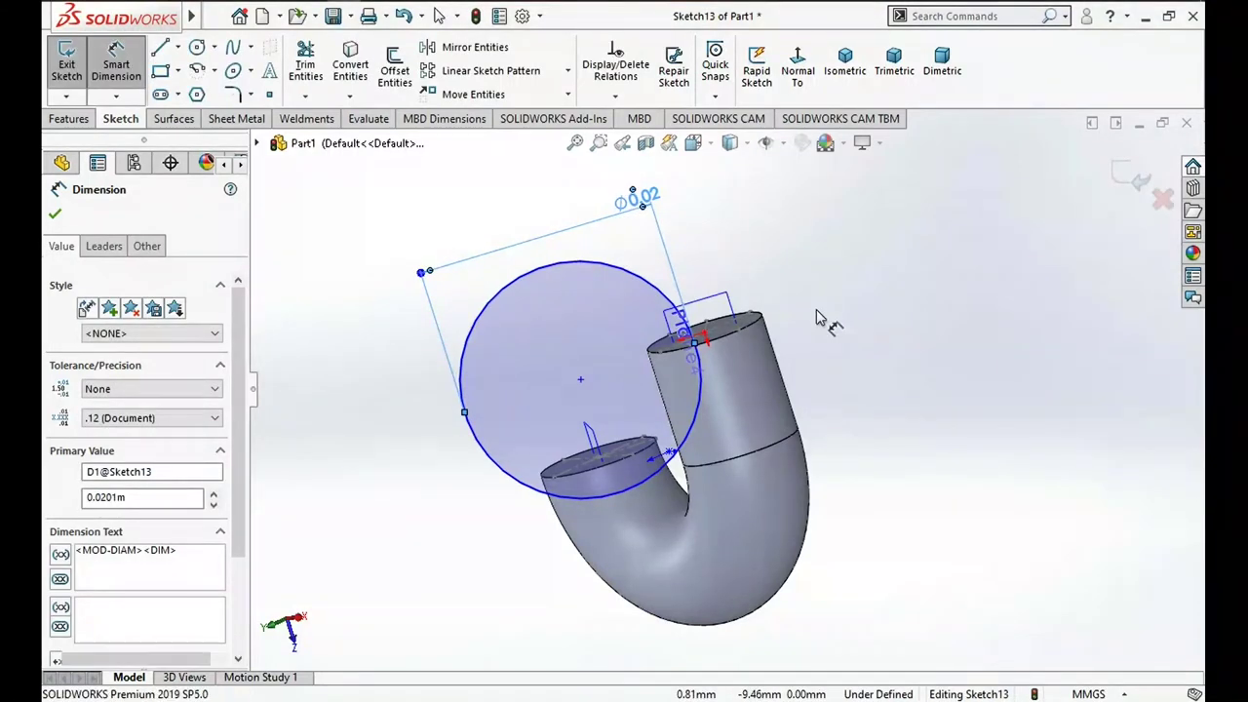
key(Escape)
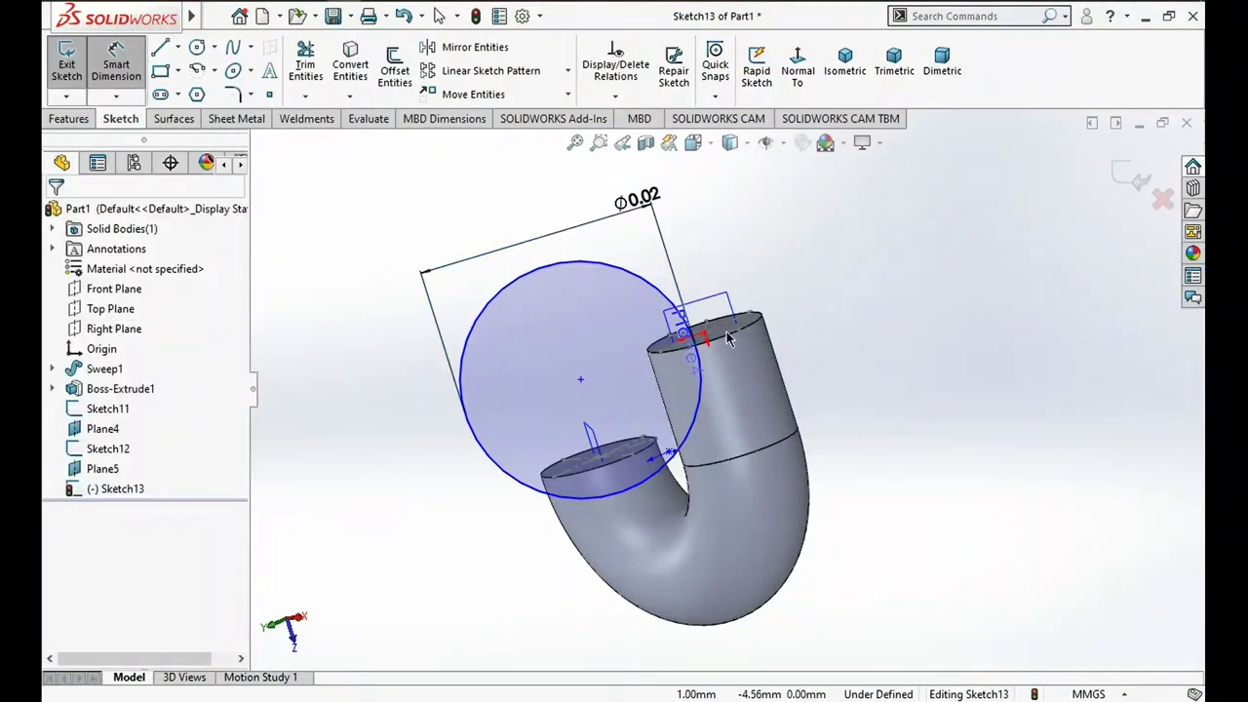
Make the circle's centre vertical with the point on the tall pipe end
click(581, 380)
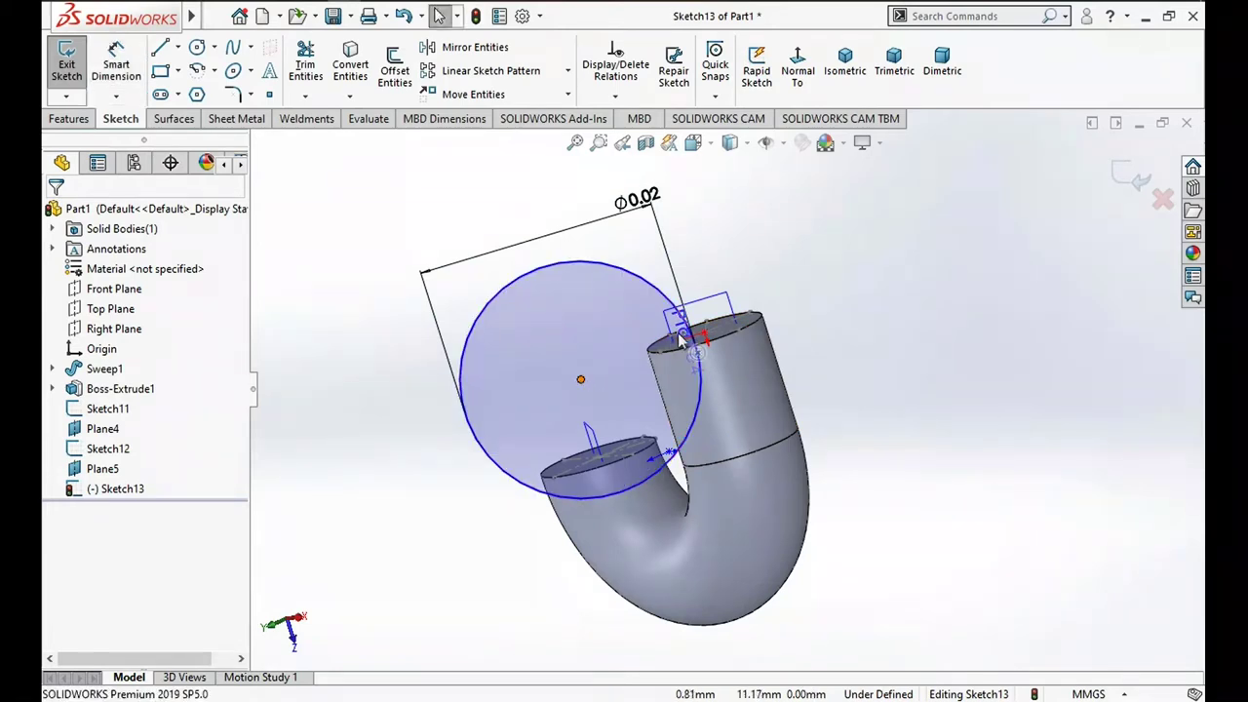
click(703, 338)
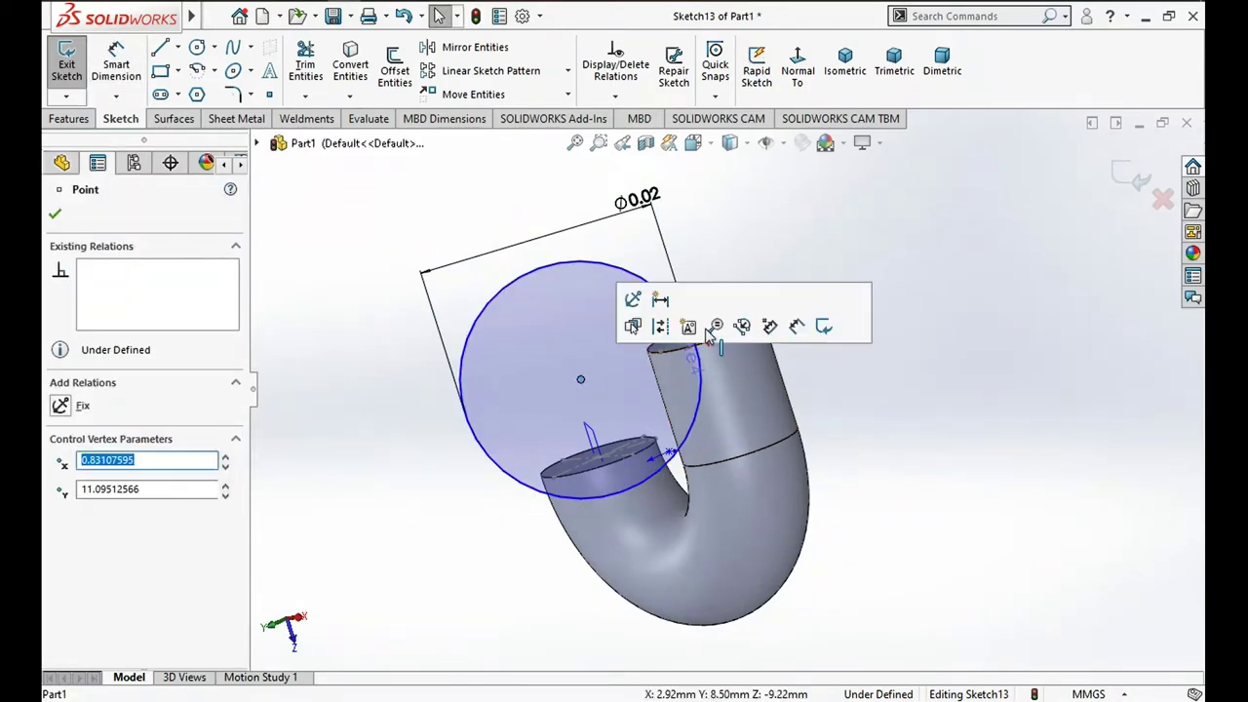
click(828, 364)
mouse_move(828, 363)
middle_down()
mouse_move(860, 397)
mouse_move(819, 385)
middle_up()
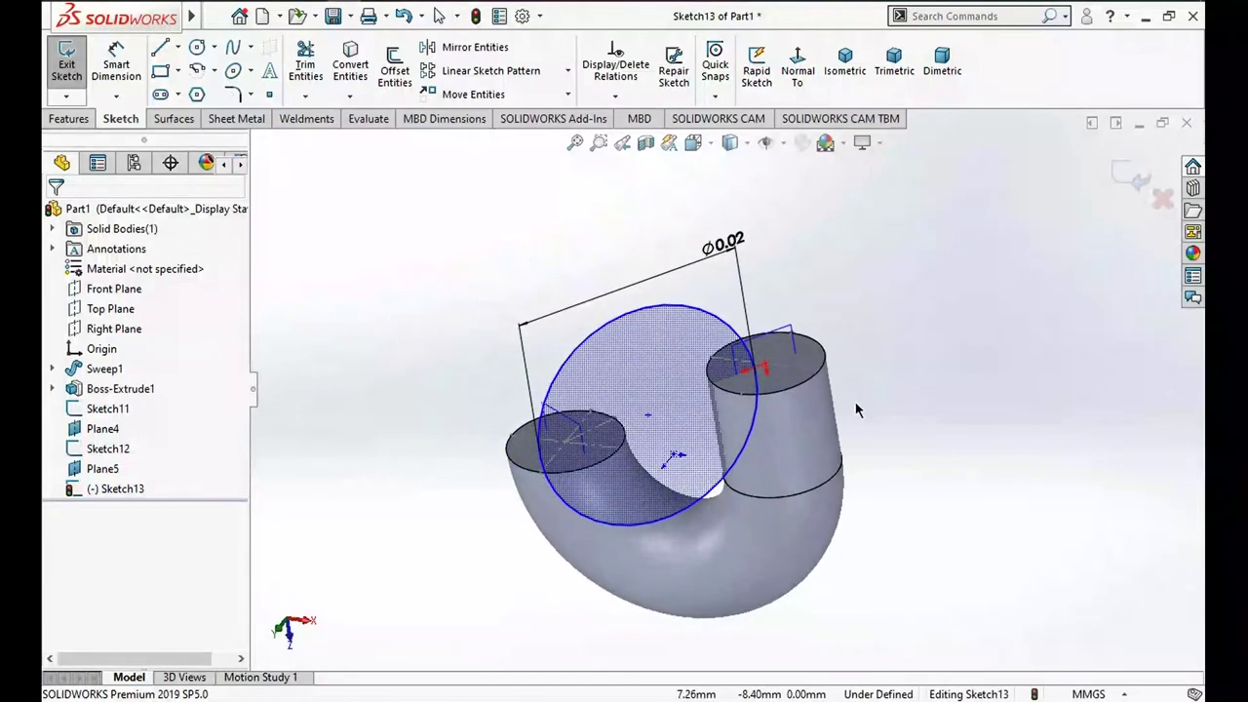
click(647, 417)
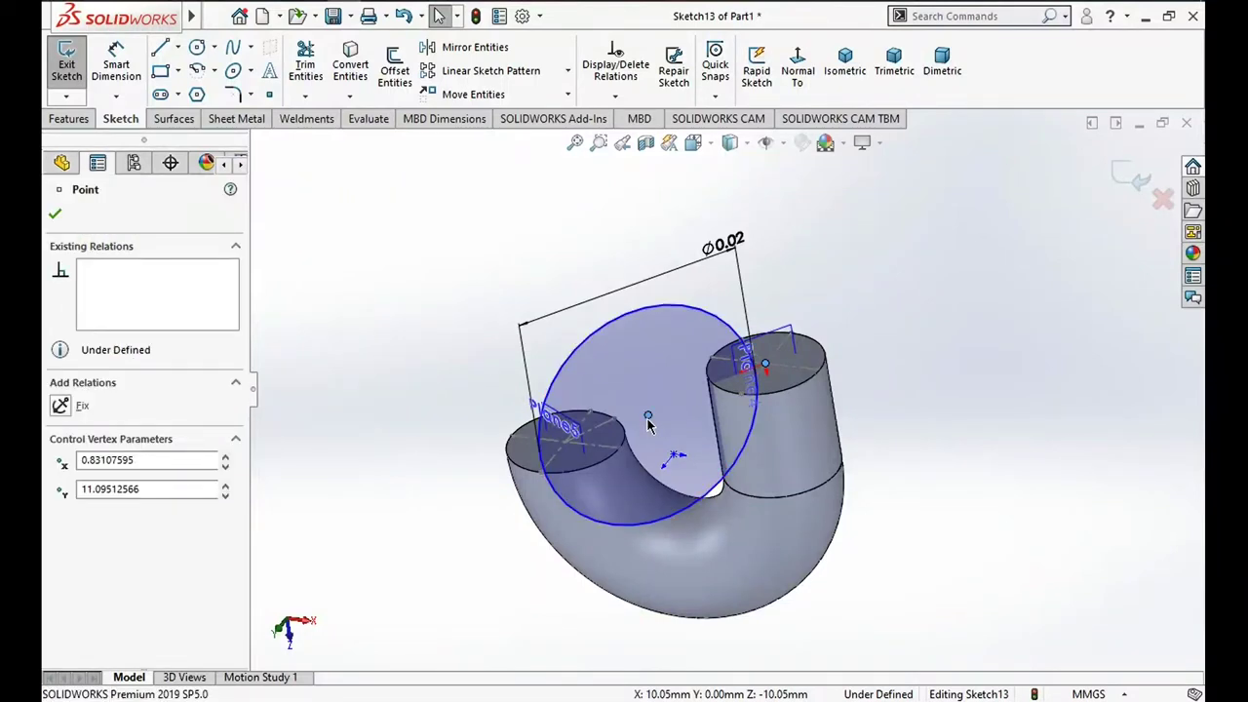
ctrl+click(764, 364)
click(725, 341)
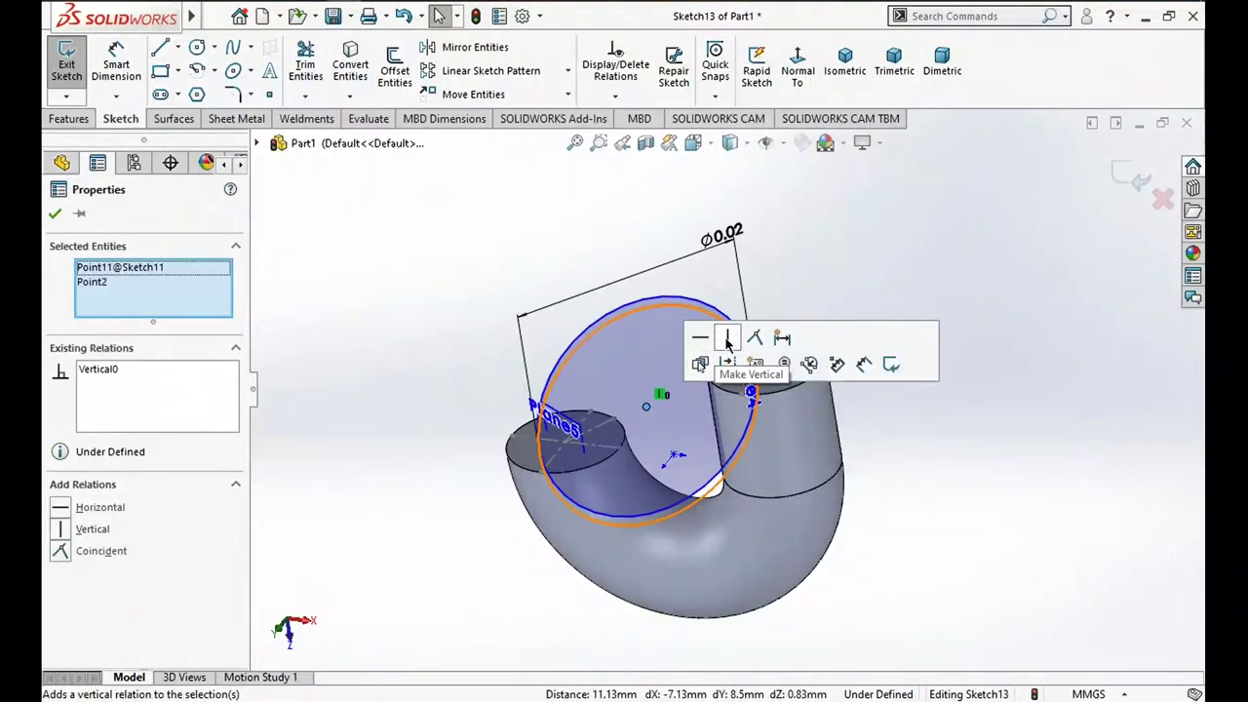
click(972, 436)
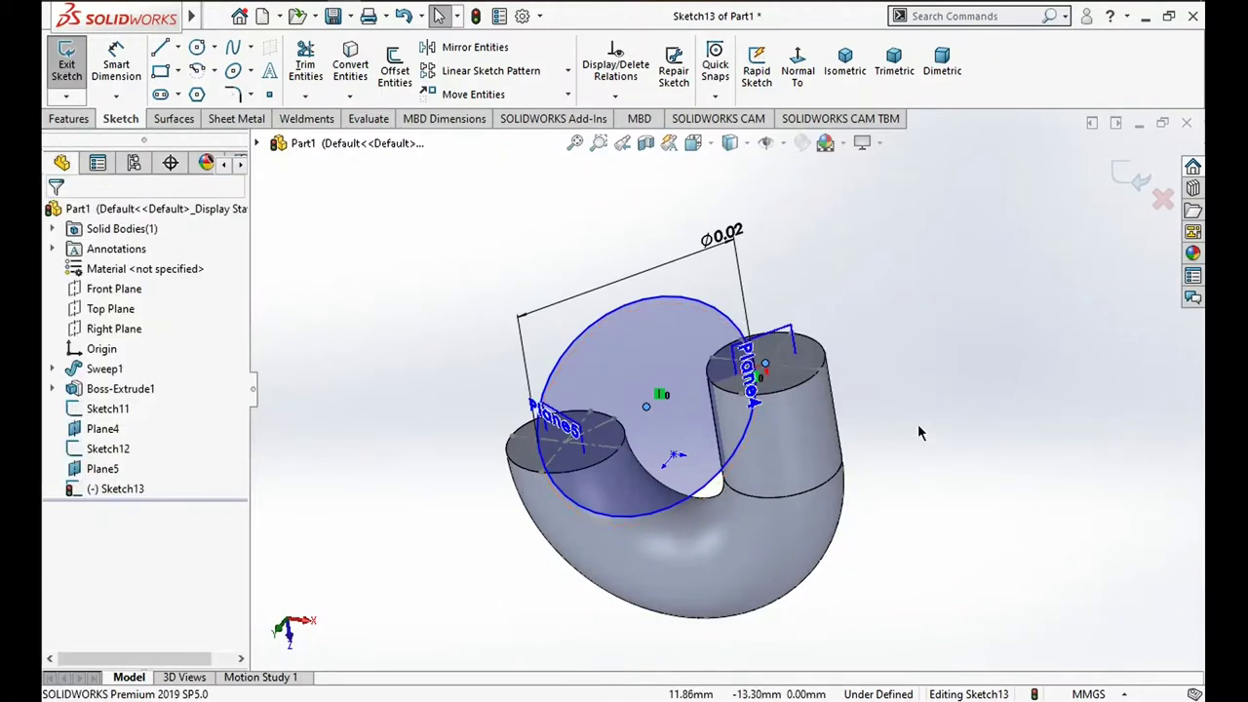
middle_drag(898, 415, 885, 390)
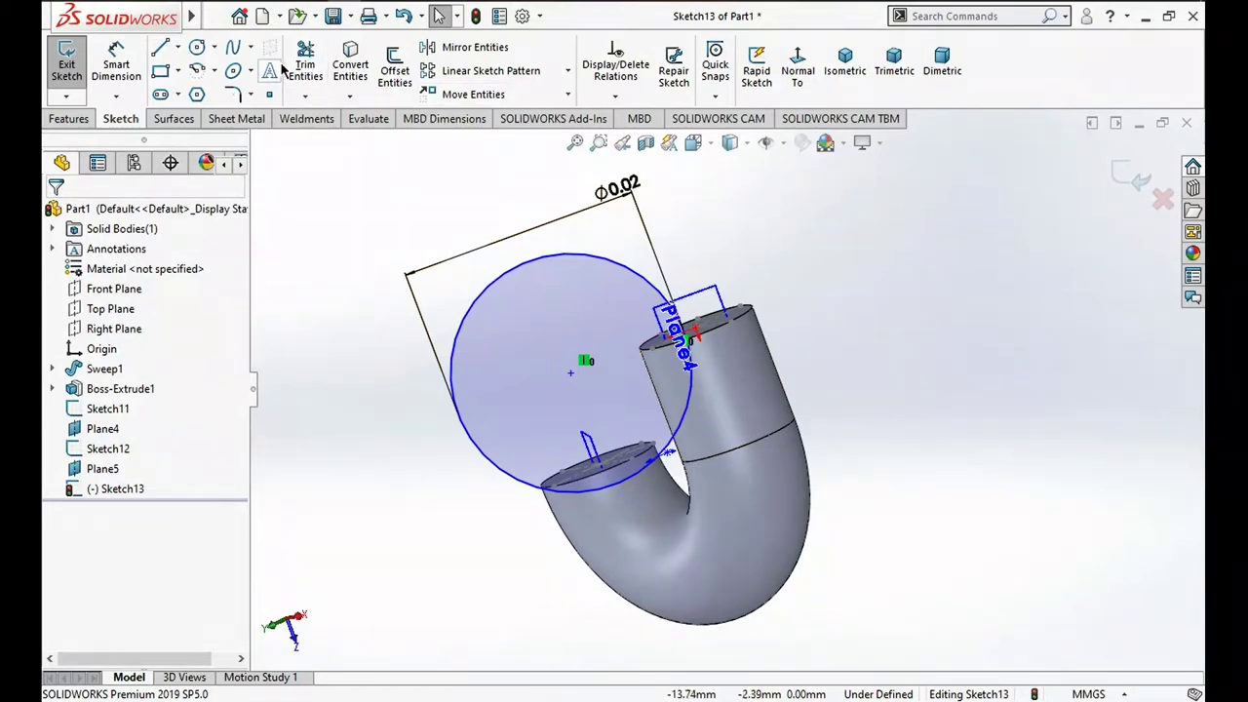
Dimension the circle centre 10.05 mm from the pipe-top point
click(116, 64)
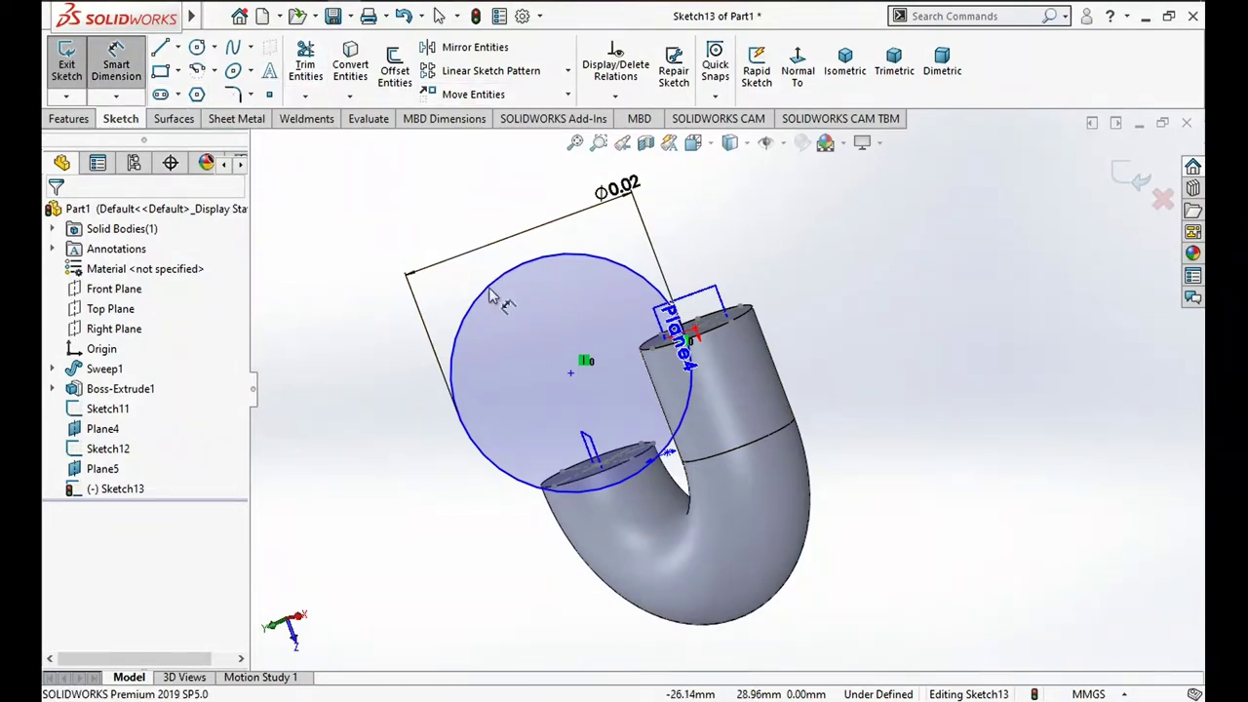
click(622, 363)
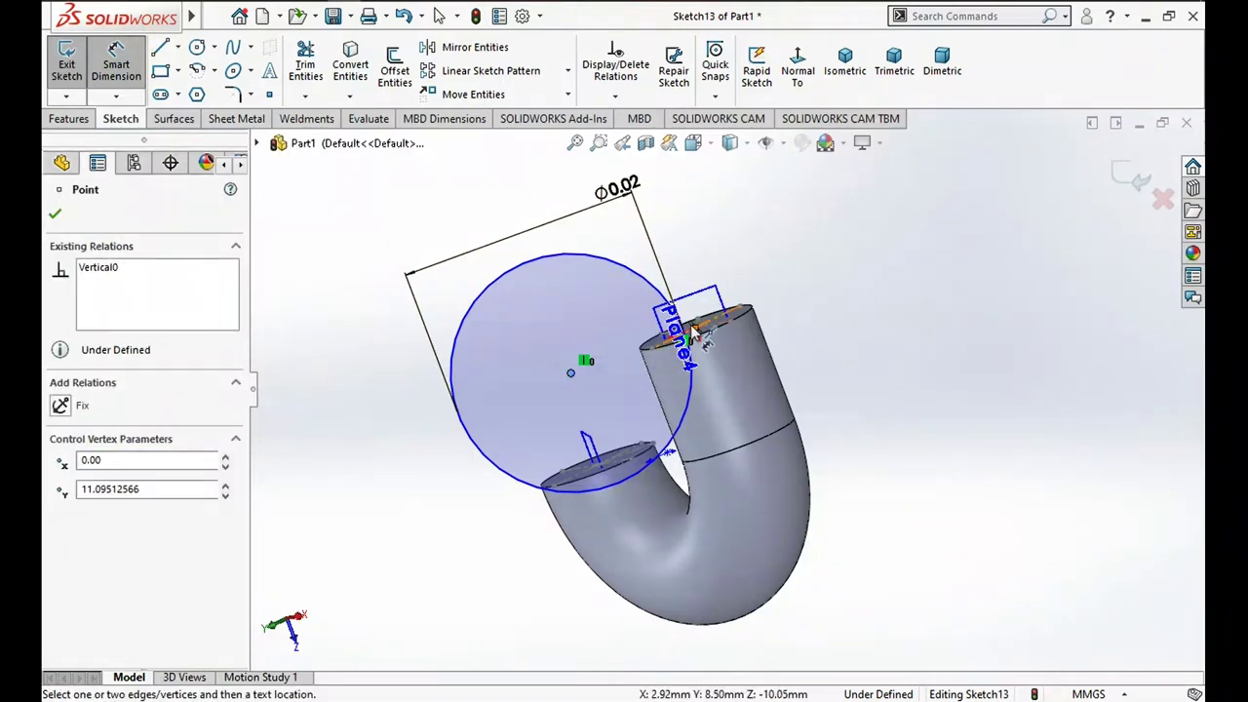
click(694, 333)
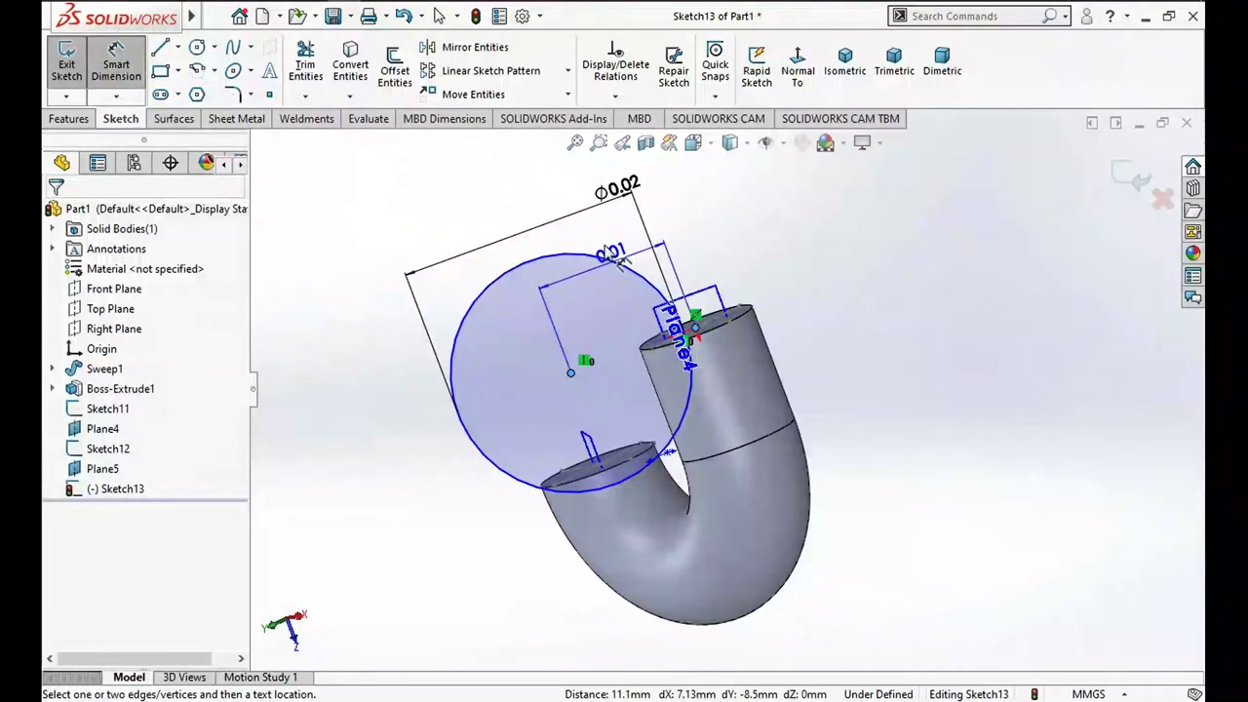
click(600, 240)
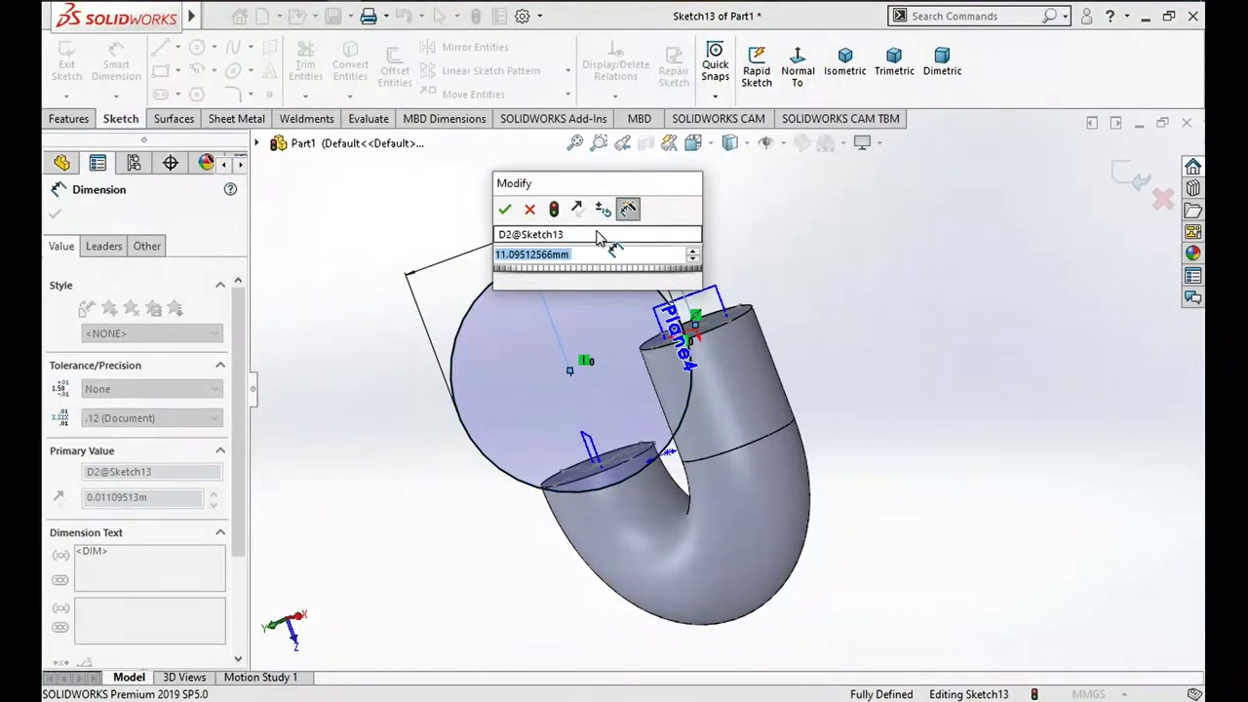
text(10.05)
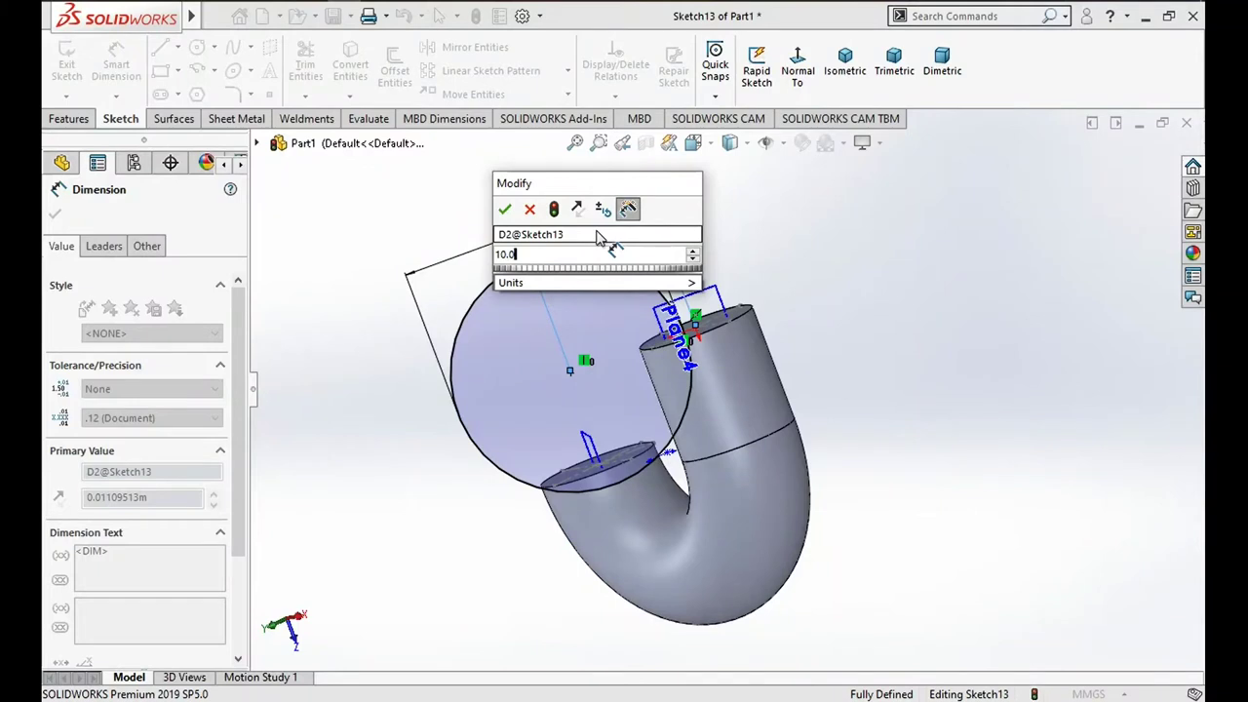
click(505, 209)
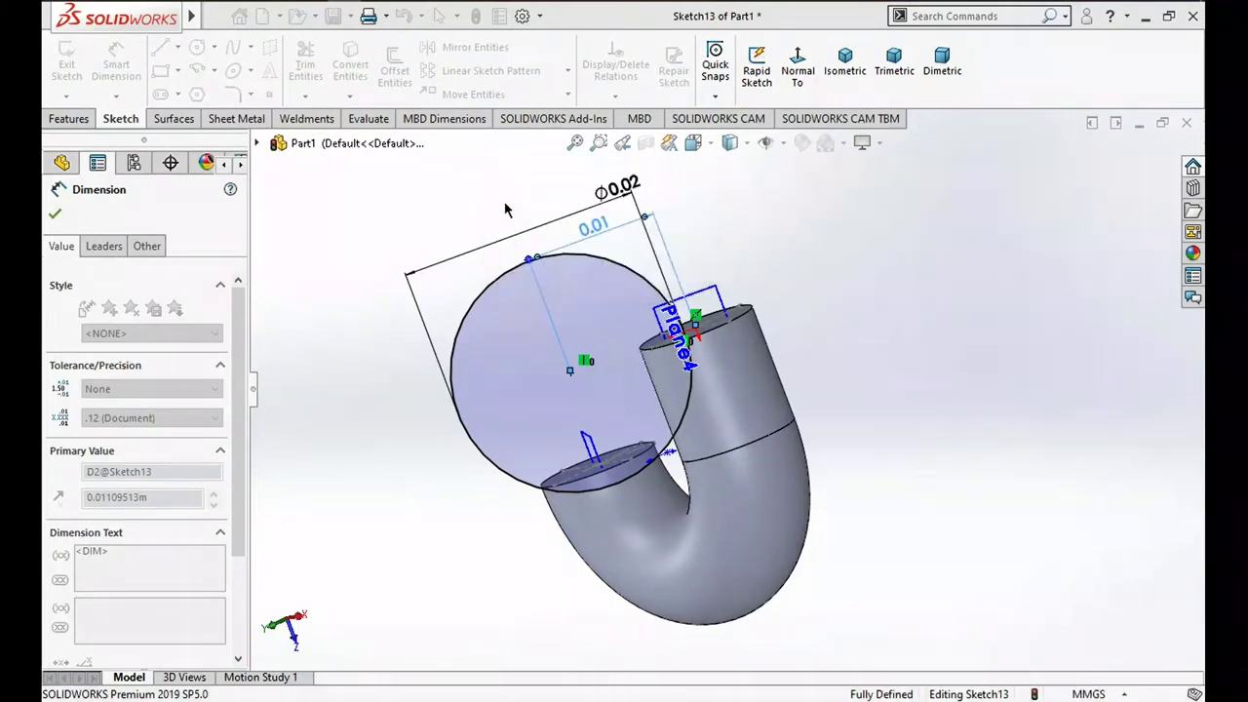
click(870, 347)
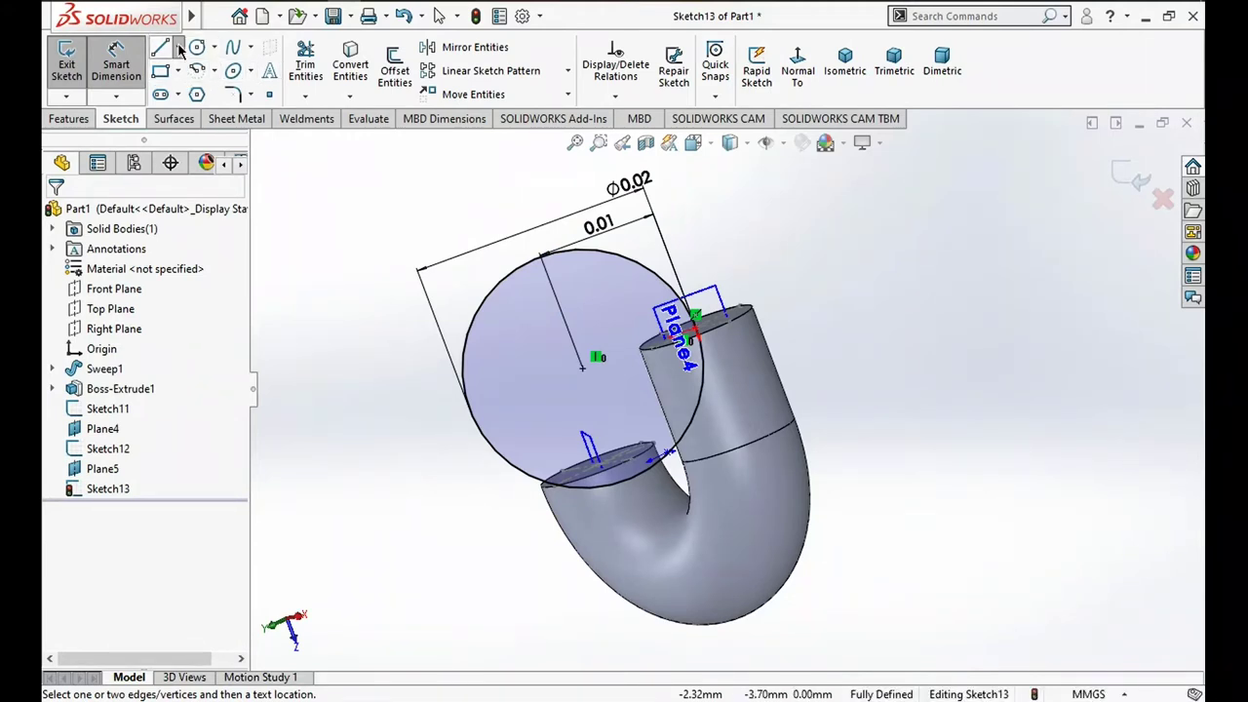
Draw a centerline through the circle's centre, trim the lower half, and exit Sketch13
click(178, 48)
click(205, 87)
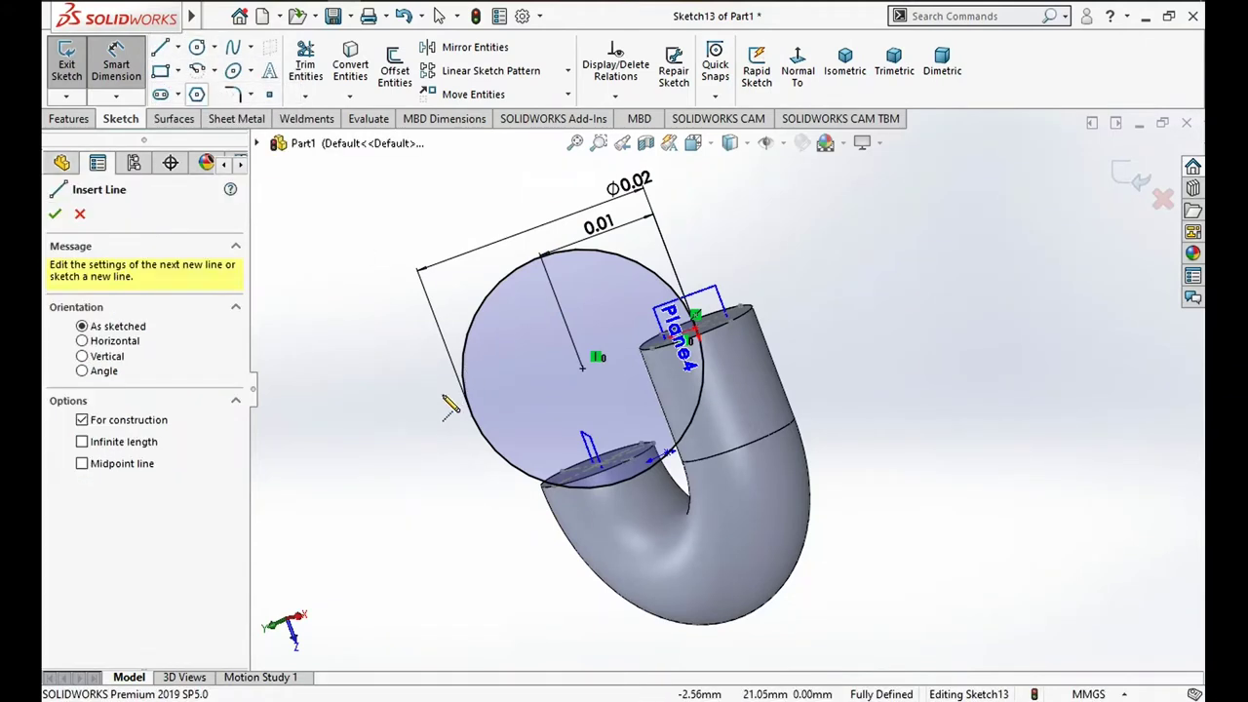
drag(422, 426, 582, 368)
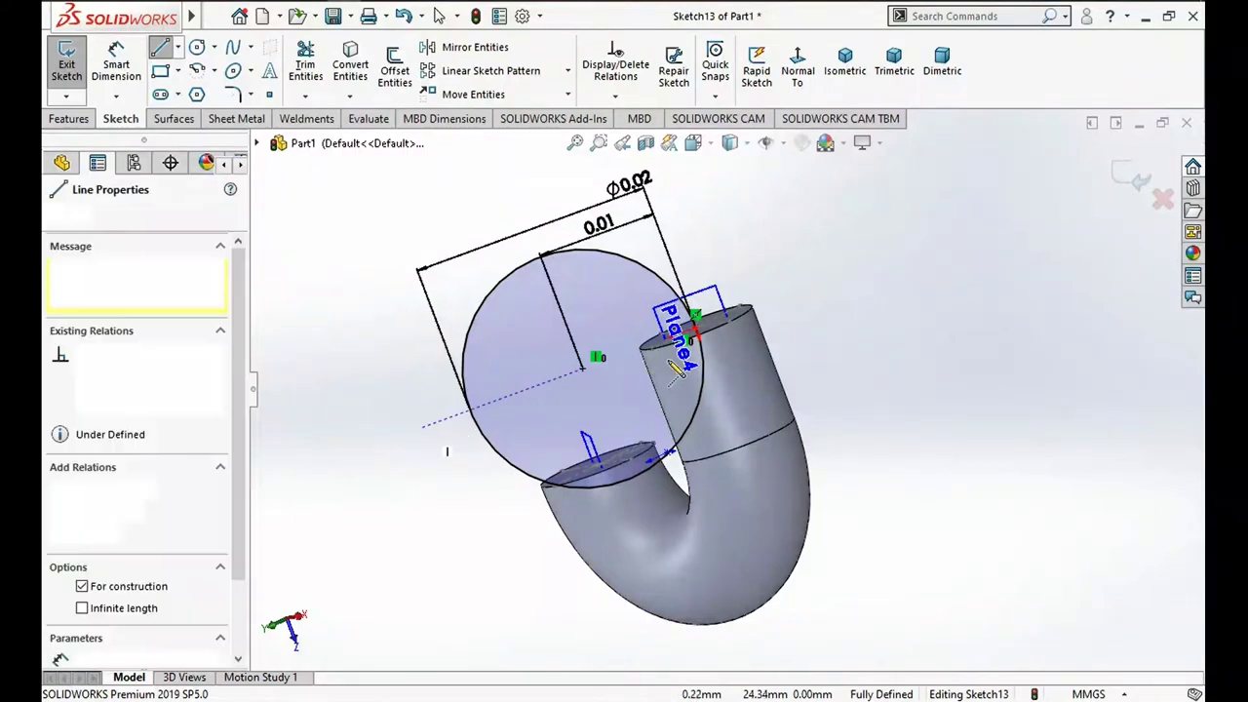
double_click(766, 301)
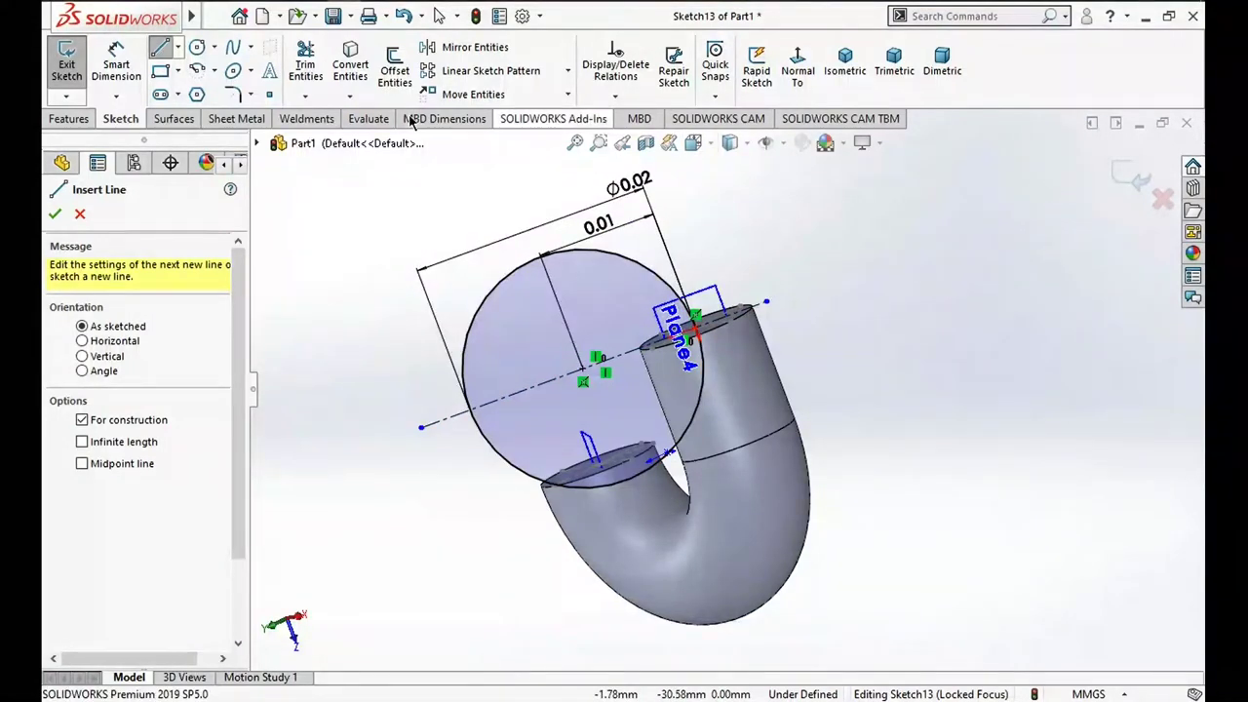
click(305, 63)
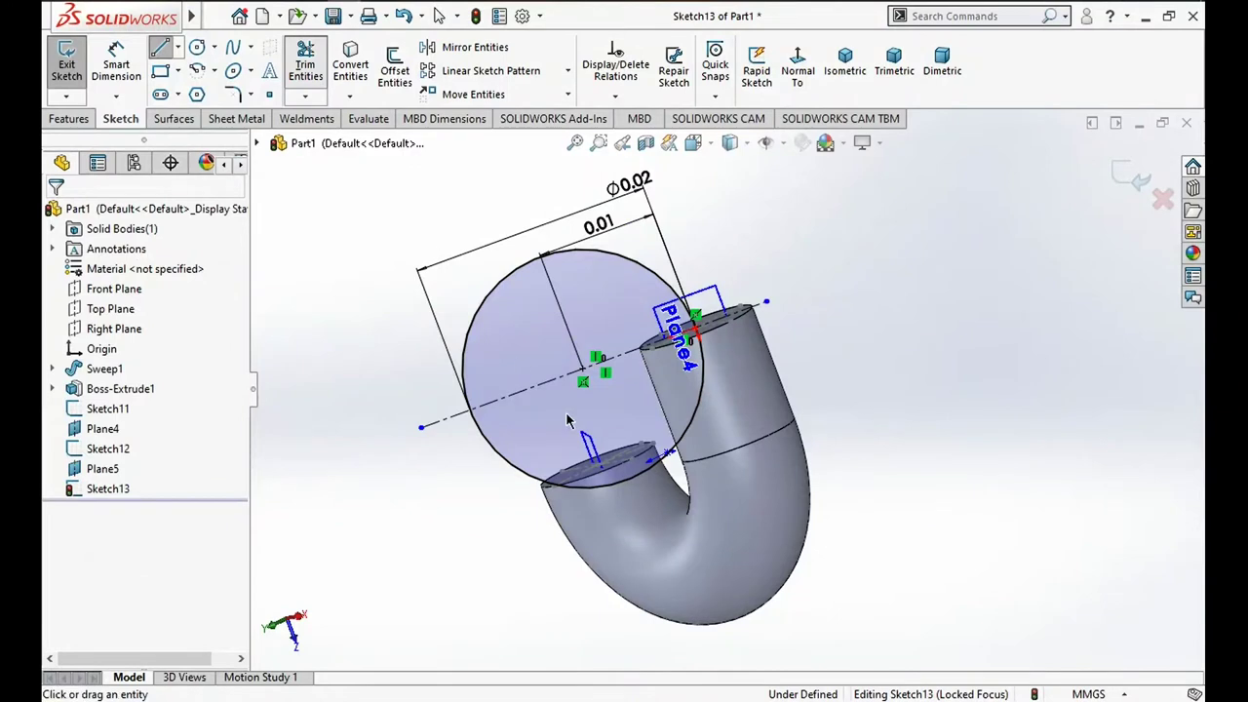
click(616, 480)
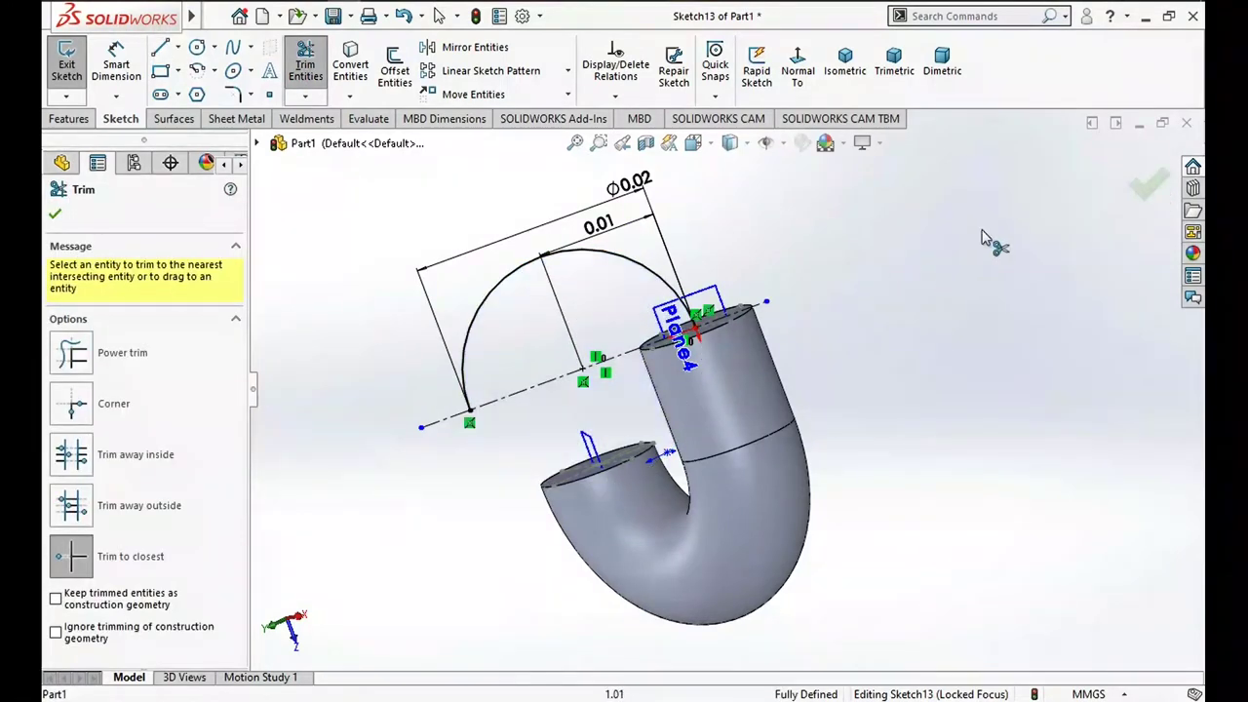
click(1133, 185)
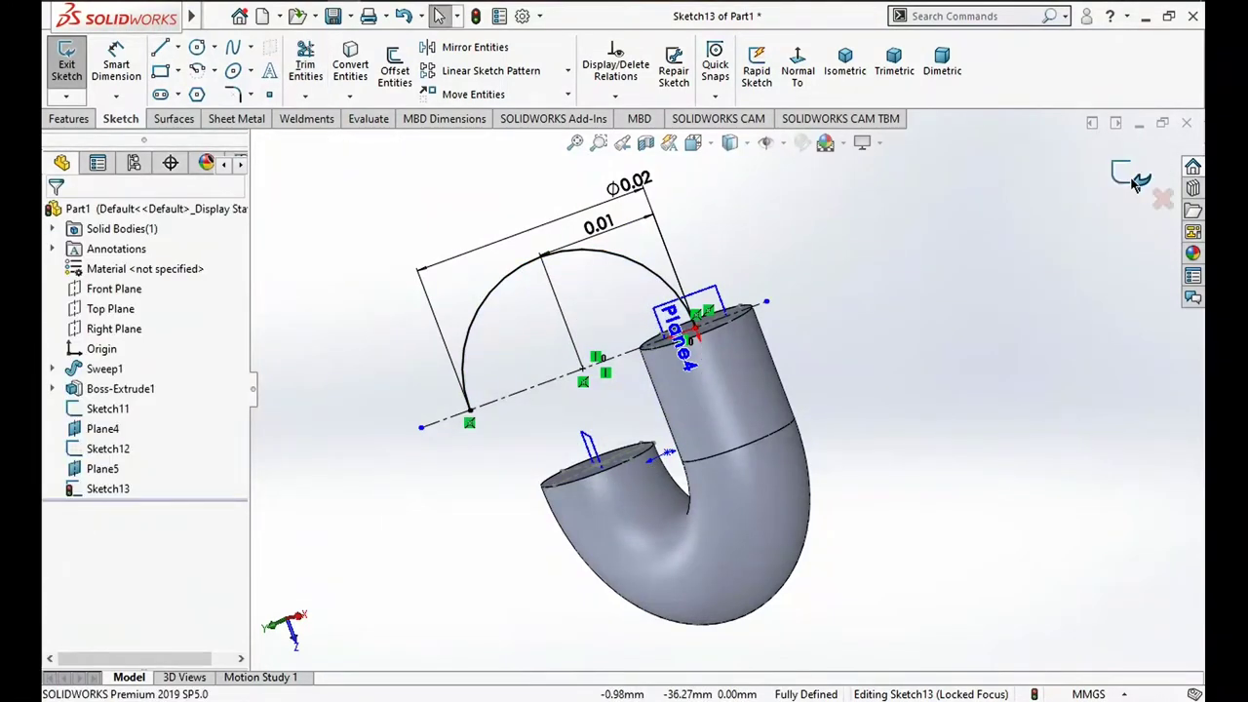
click(1131, 179)
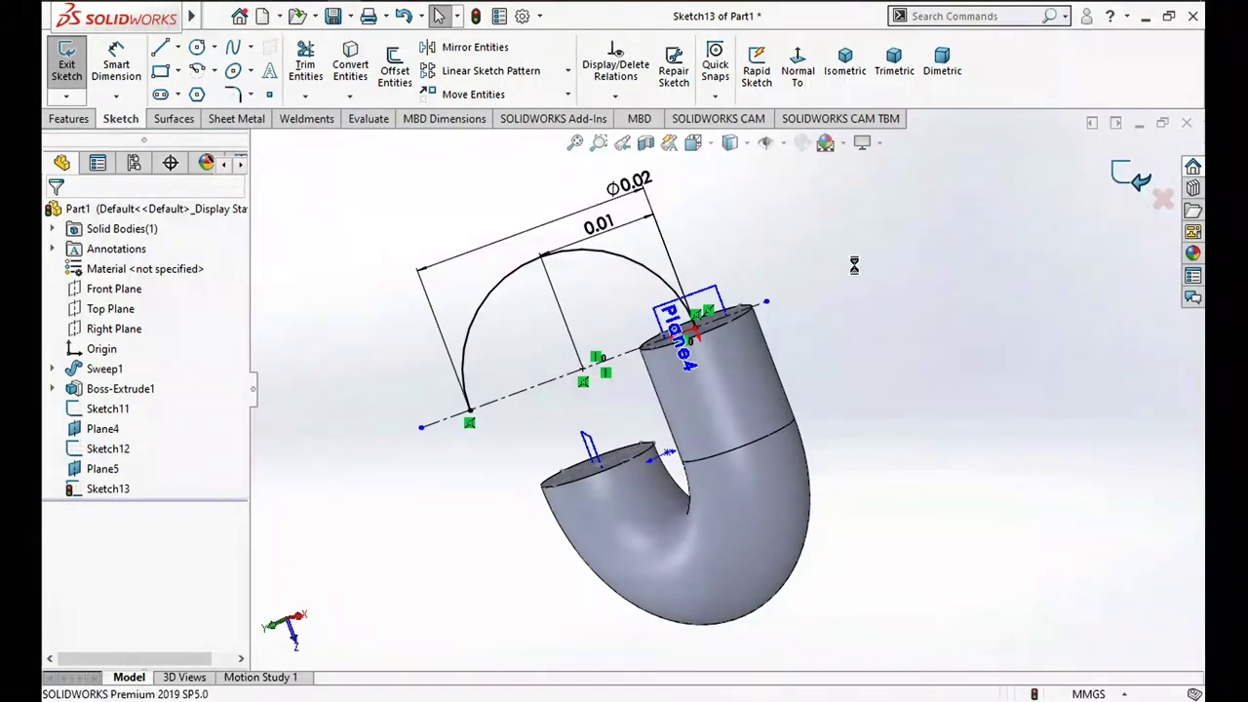
Sweep the pipe's end face along the Sketch13 arc to create Sweep2
middle_drag(854, 315, 934, 336)
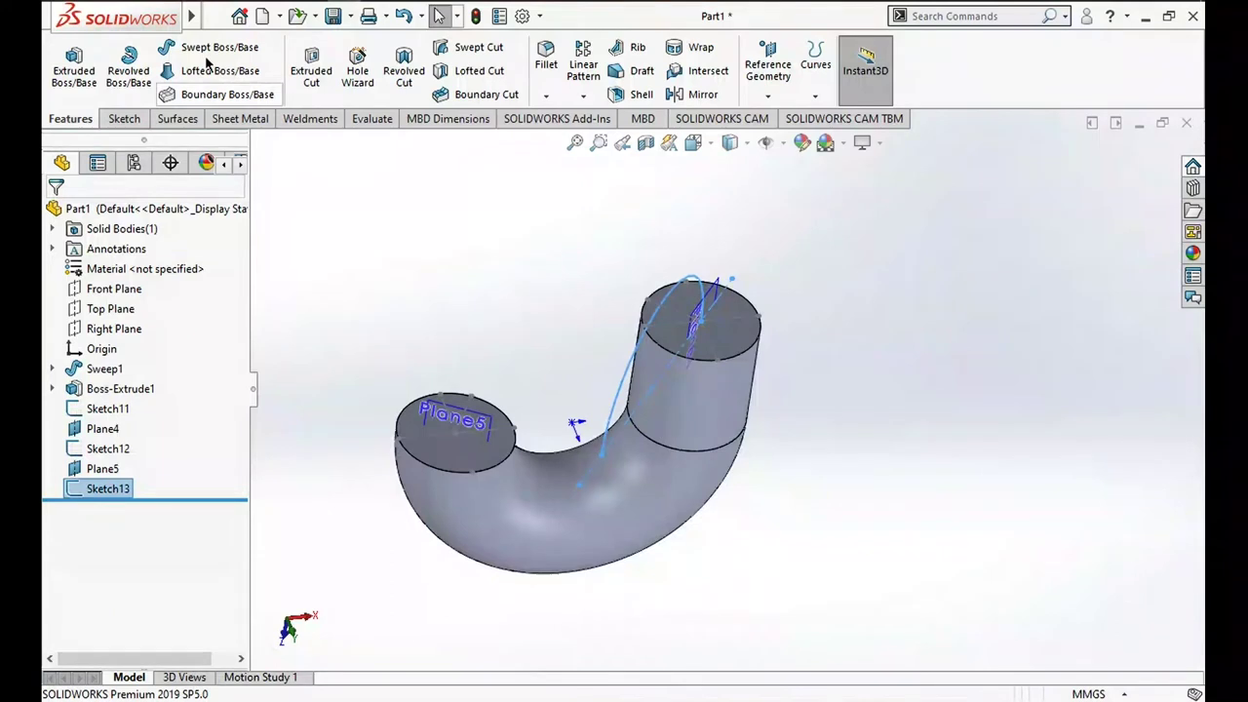
click(209, 47)
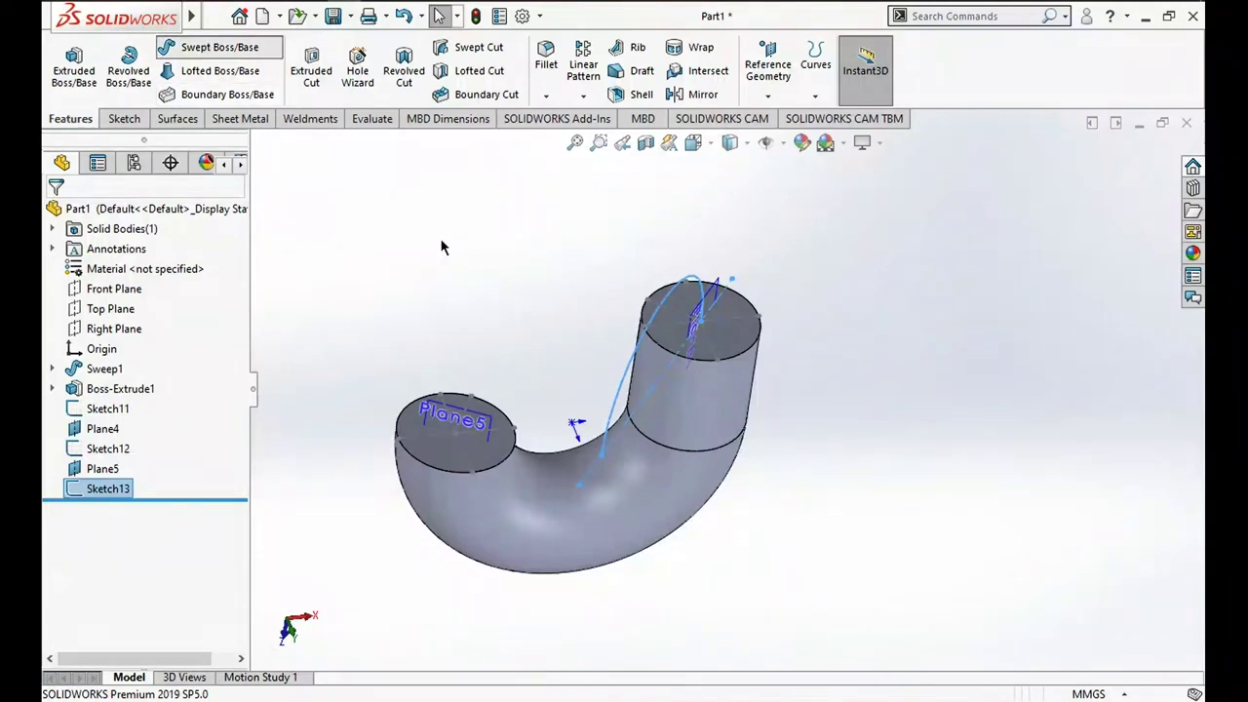
click(732, 343)
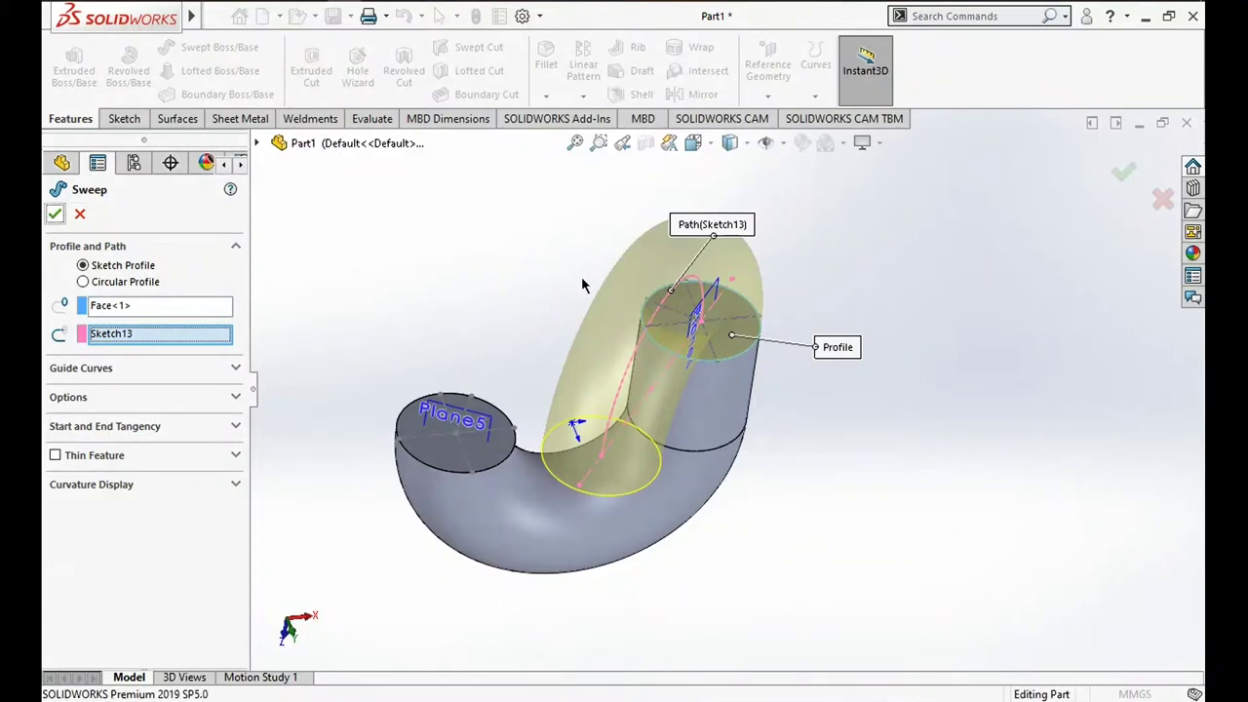
key(Return)
mouse_move(574, 283)
middle_down()
mouse_move(530, 220)
mouse_move(529, 257)
mouse_move(552, 214)
middle_up()
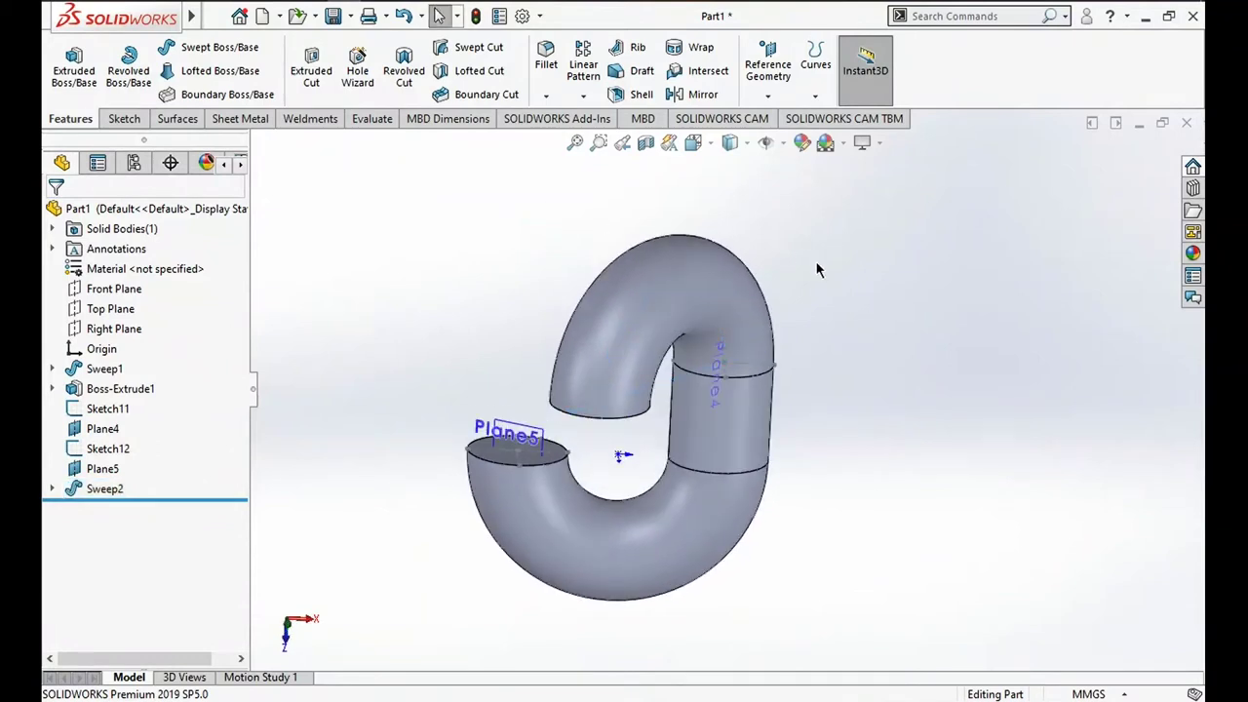
scroll(575, 438, down, 3)
mouse_move(585, 417)
middle_down()
mouse_move(635, 423)
mouse_move(676, 354)
mouse_move(601, 432)
middle_up()
scroll(607, 419, up, 3)
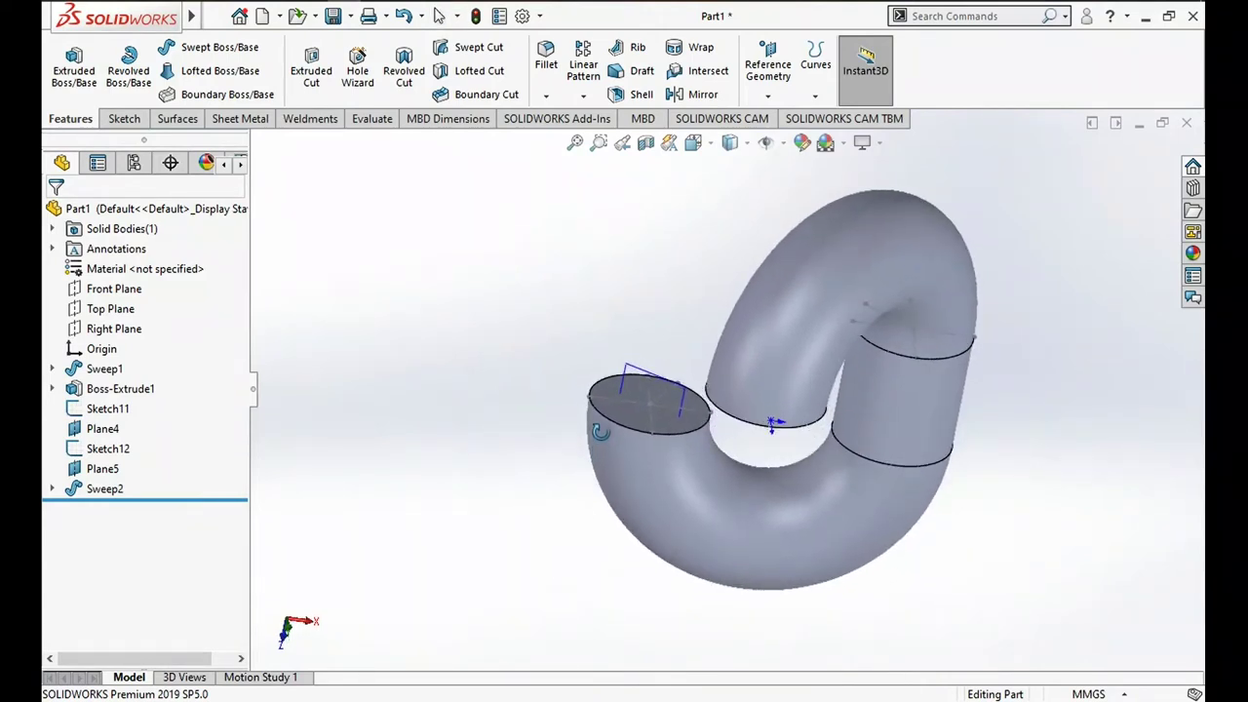
middle_drag(600, 431, 614, 419)
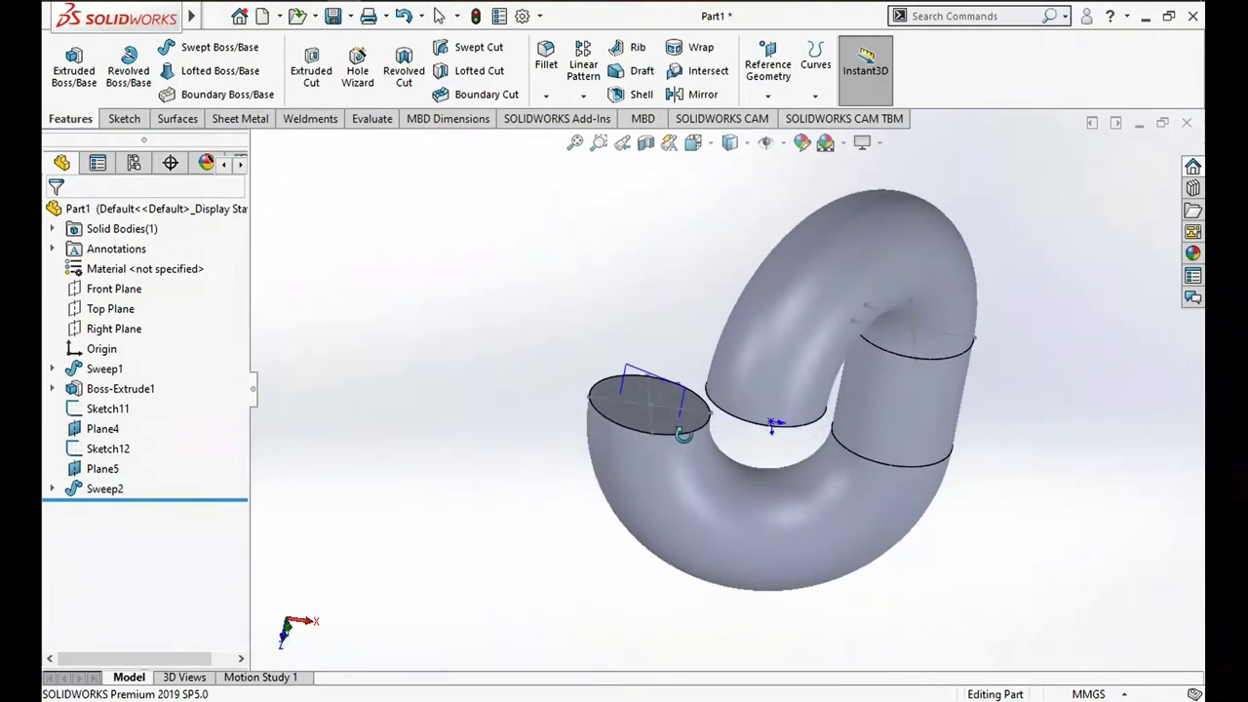
click(636, 381)
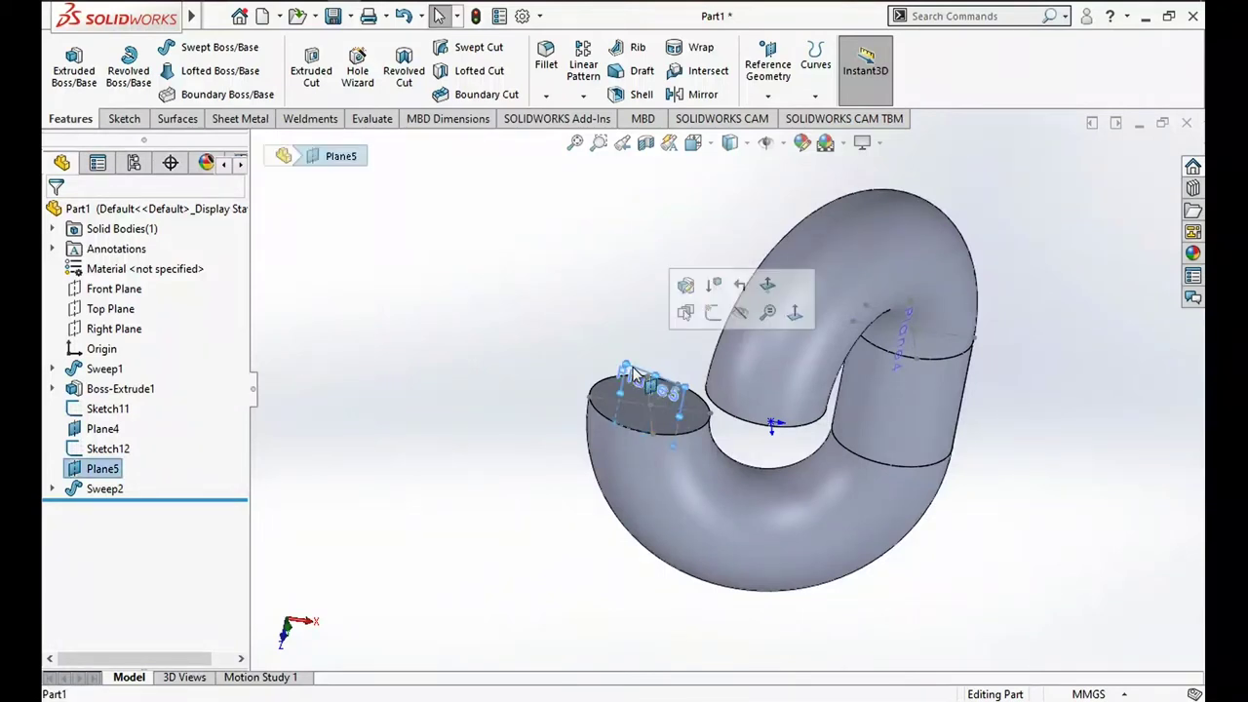
Open Sketch14 on Plane5 and draw a circle about 14.89 mm across beside the short pipe end
click(714, 314)
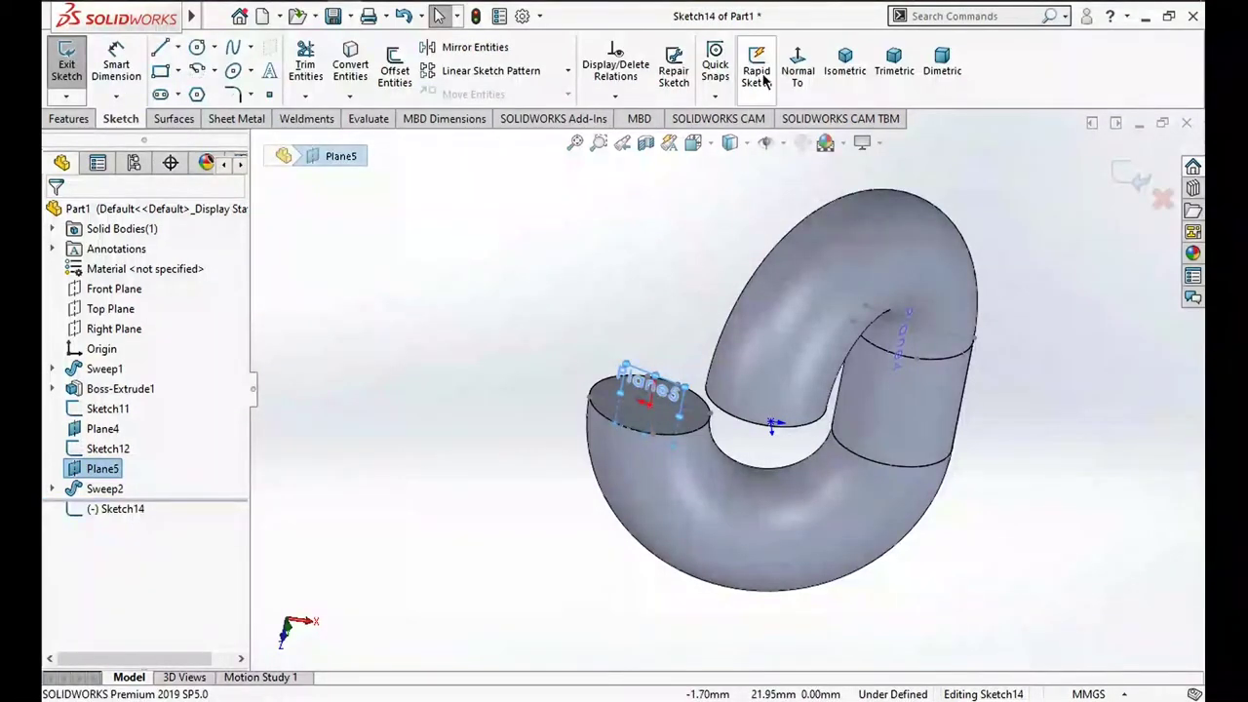
mouse_move(711, 392)
middle_down()
mouse_move(768, 479)
mouse_move(736, 494)
middle_up()
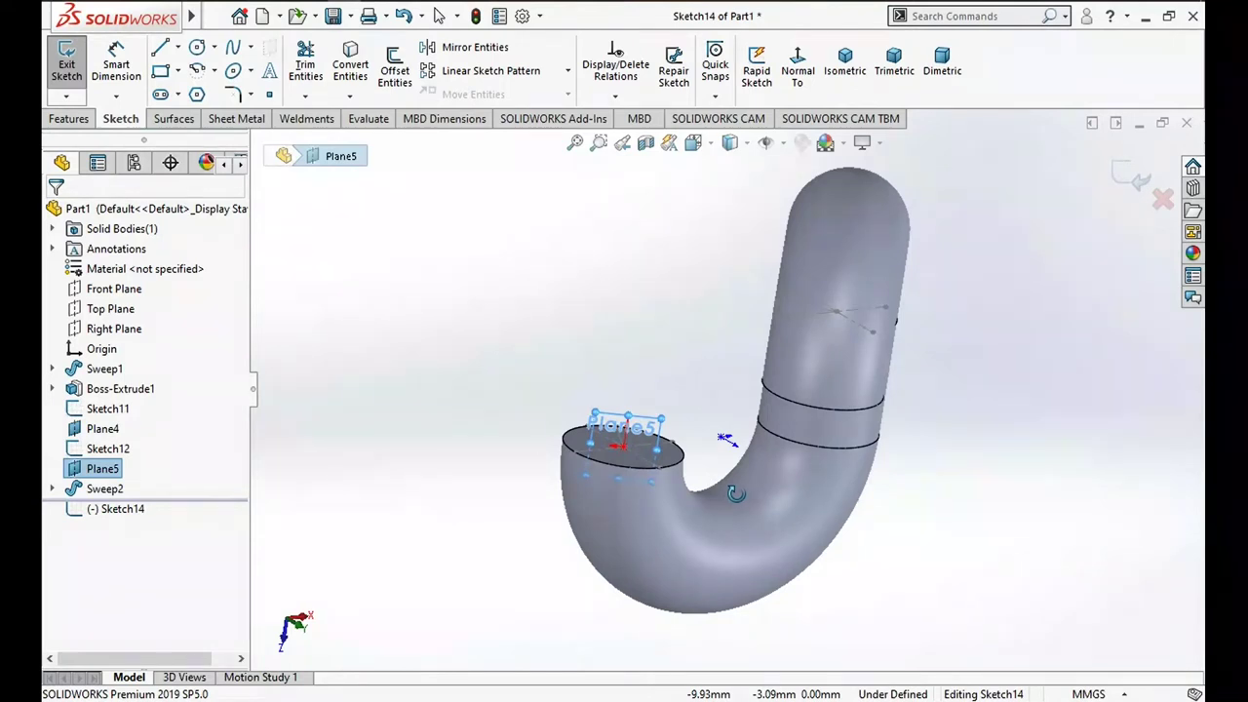
scroll(736, 494, down, 1)
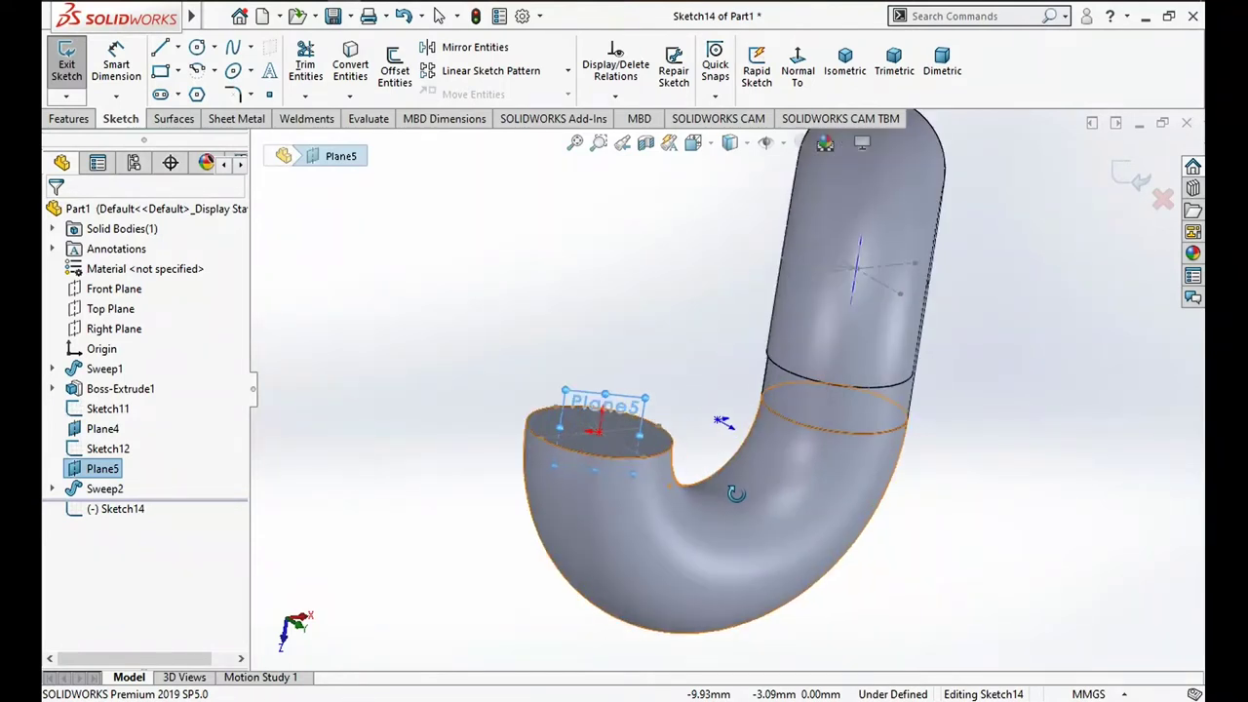
scroll(736, 494, down, 1)
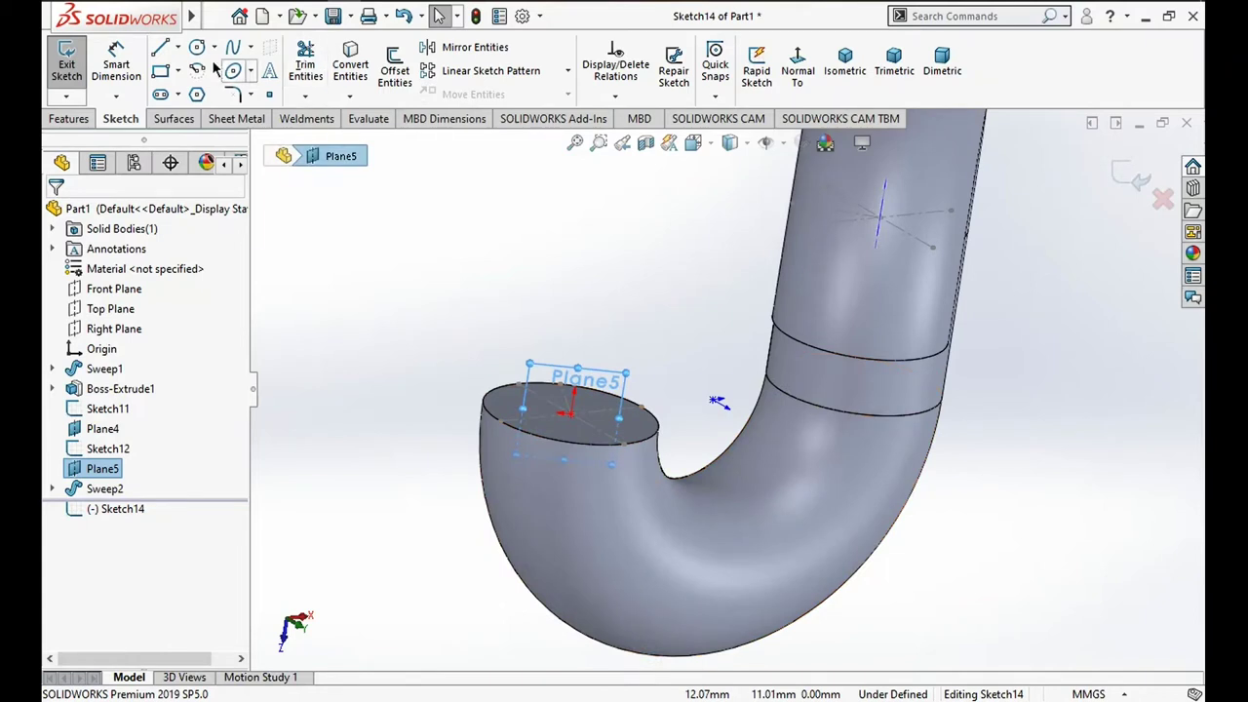
click(198, 49)
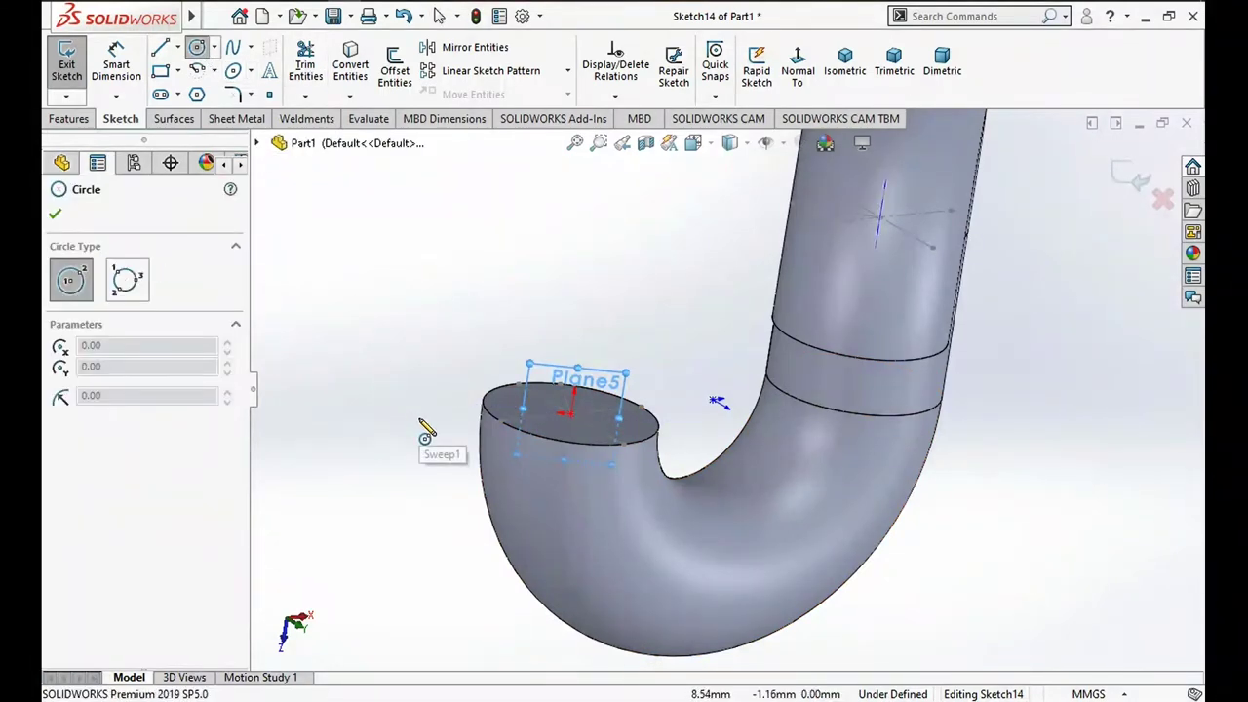
click(423, 399)
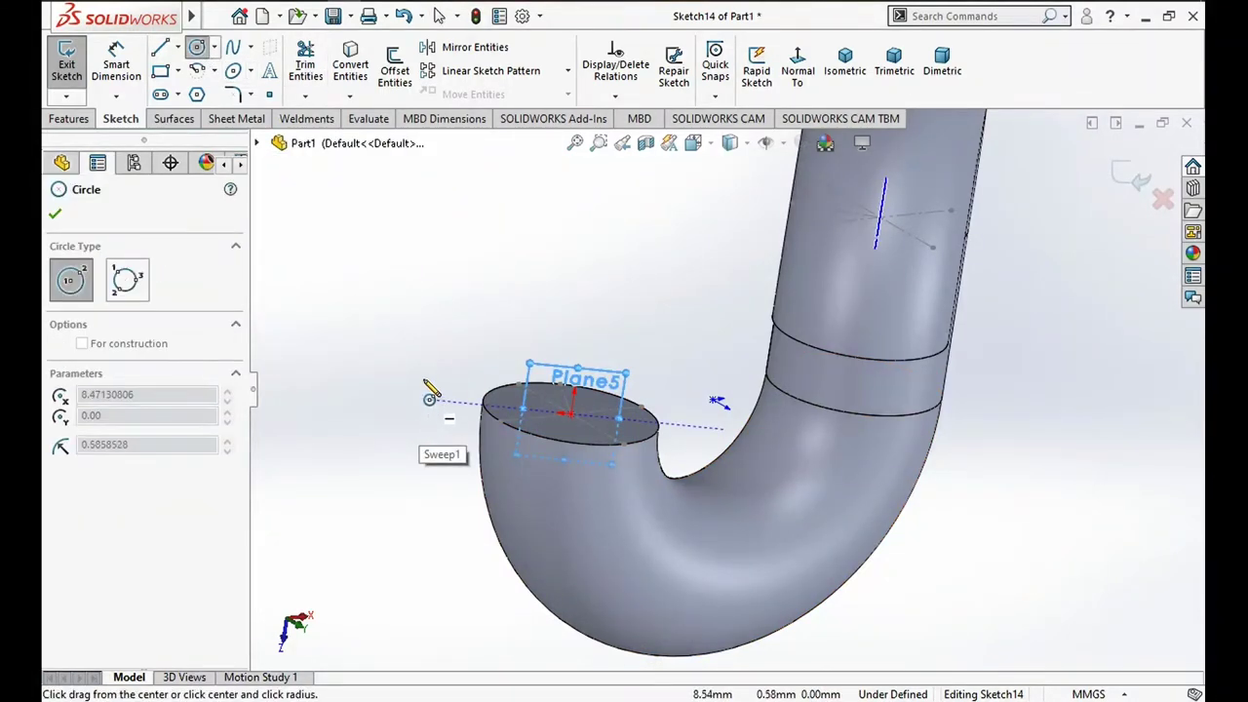
click(474, 297)
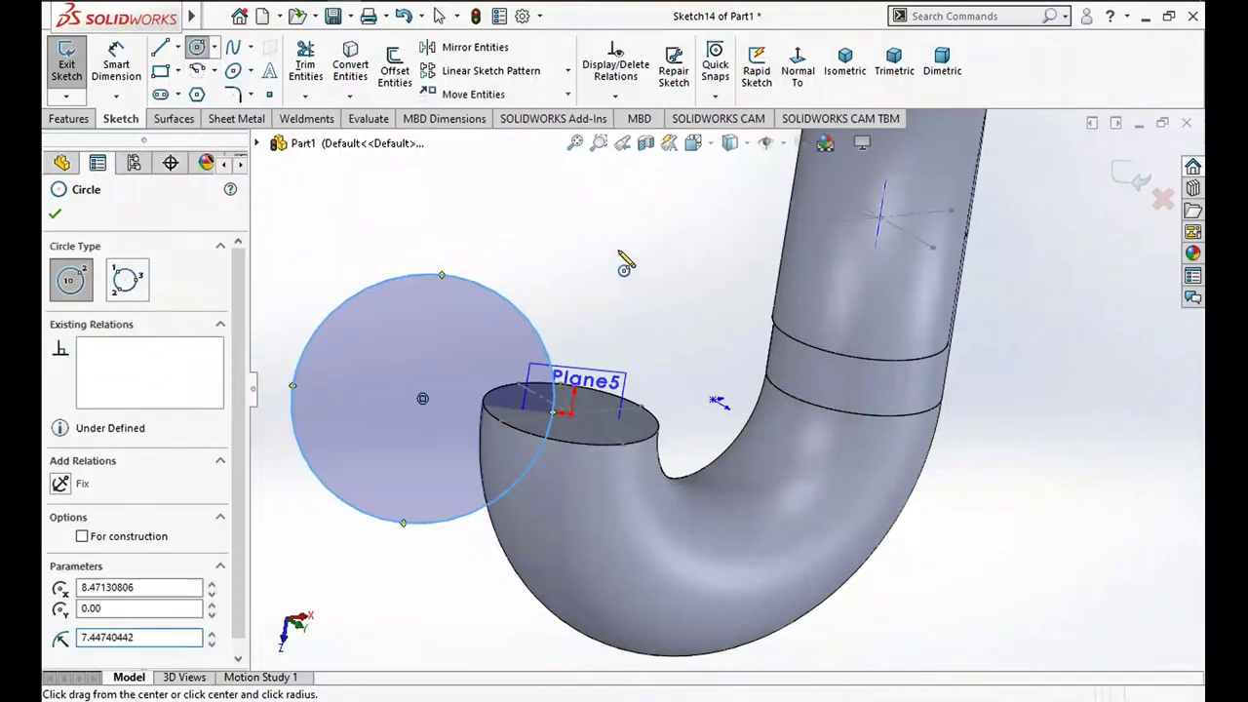
right_drag(565, 312, 447, 304)
click(448, 275)
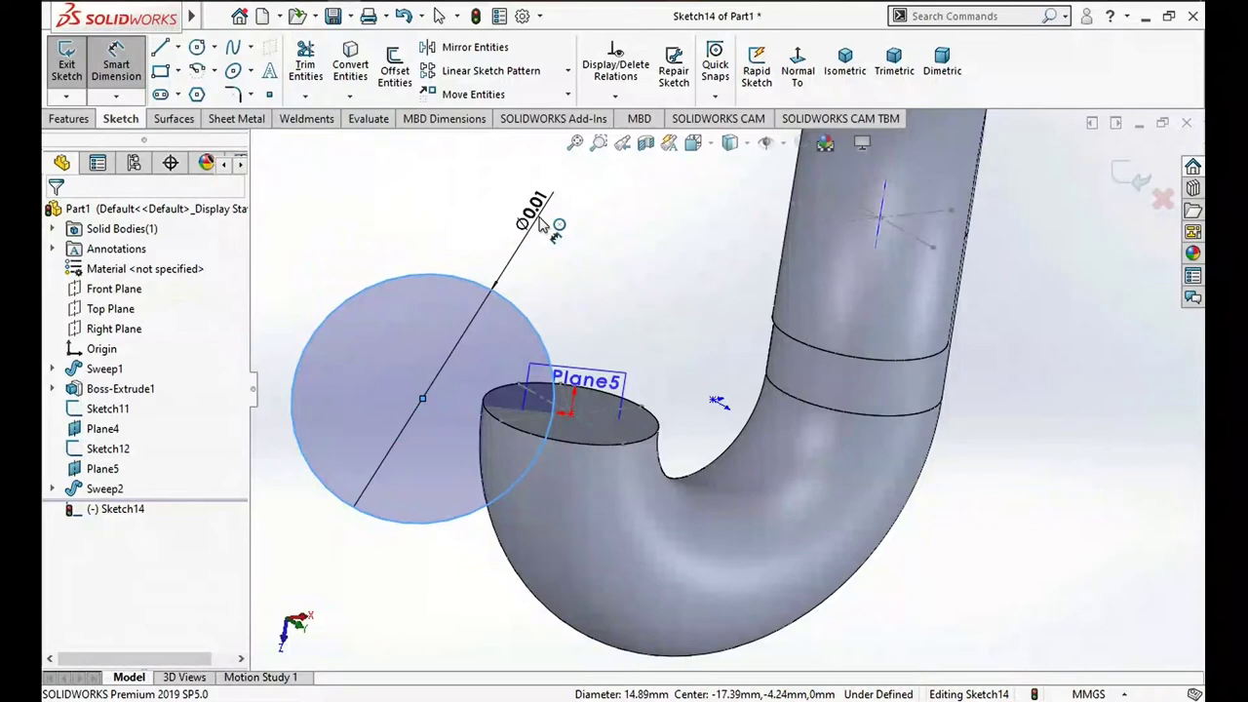
Set the circle's diameter dimension to 20.1
click(541, 222)
text(20.1)
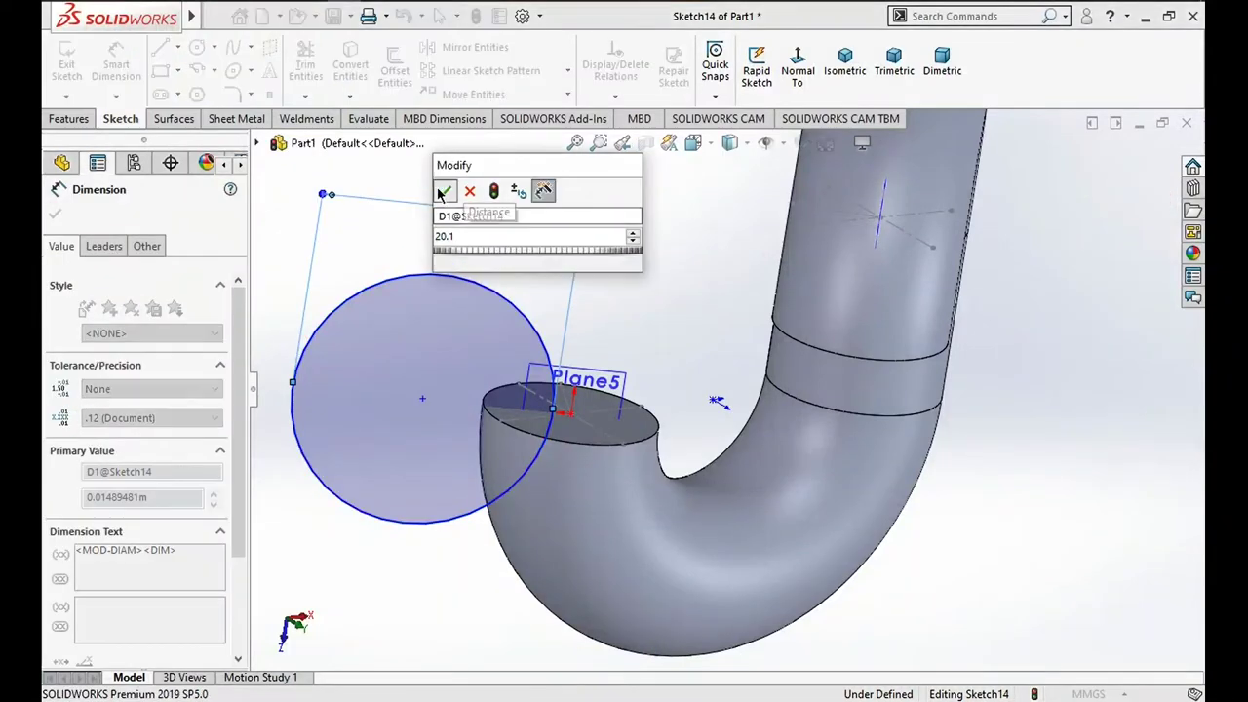
click(443, 192)
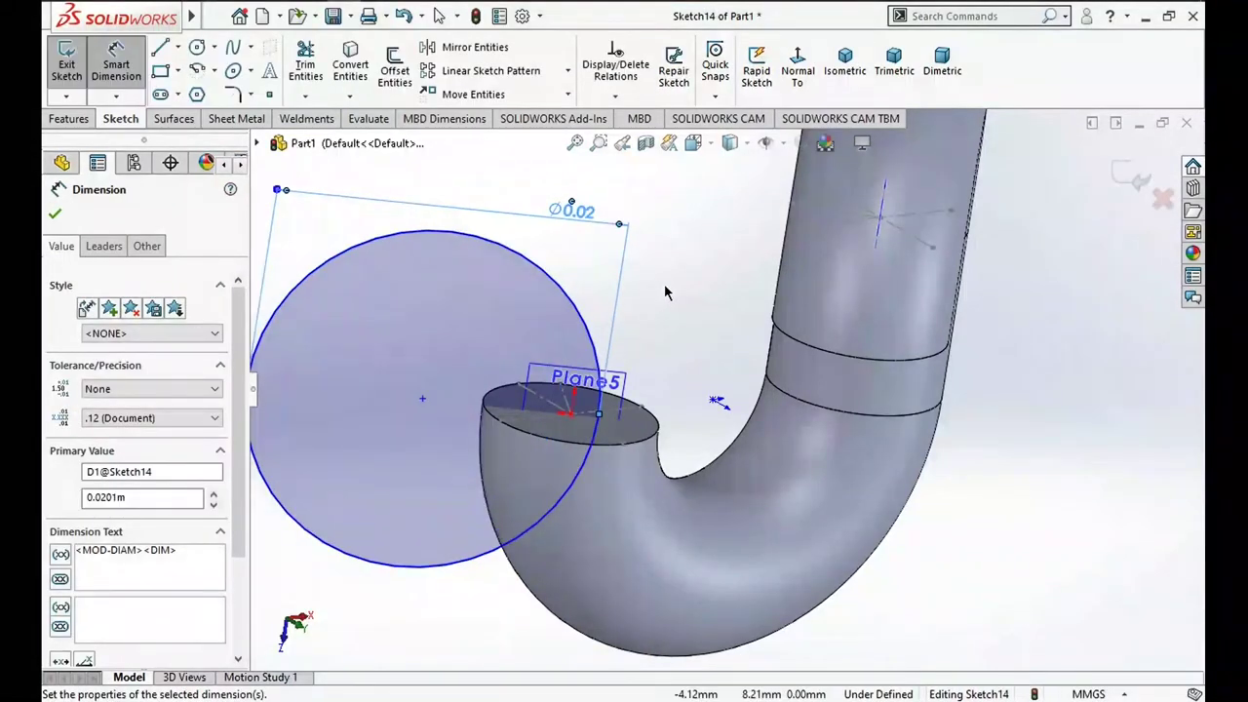
click(666, 291)
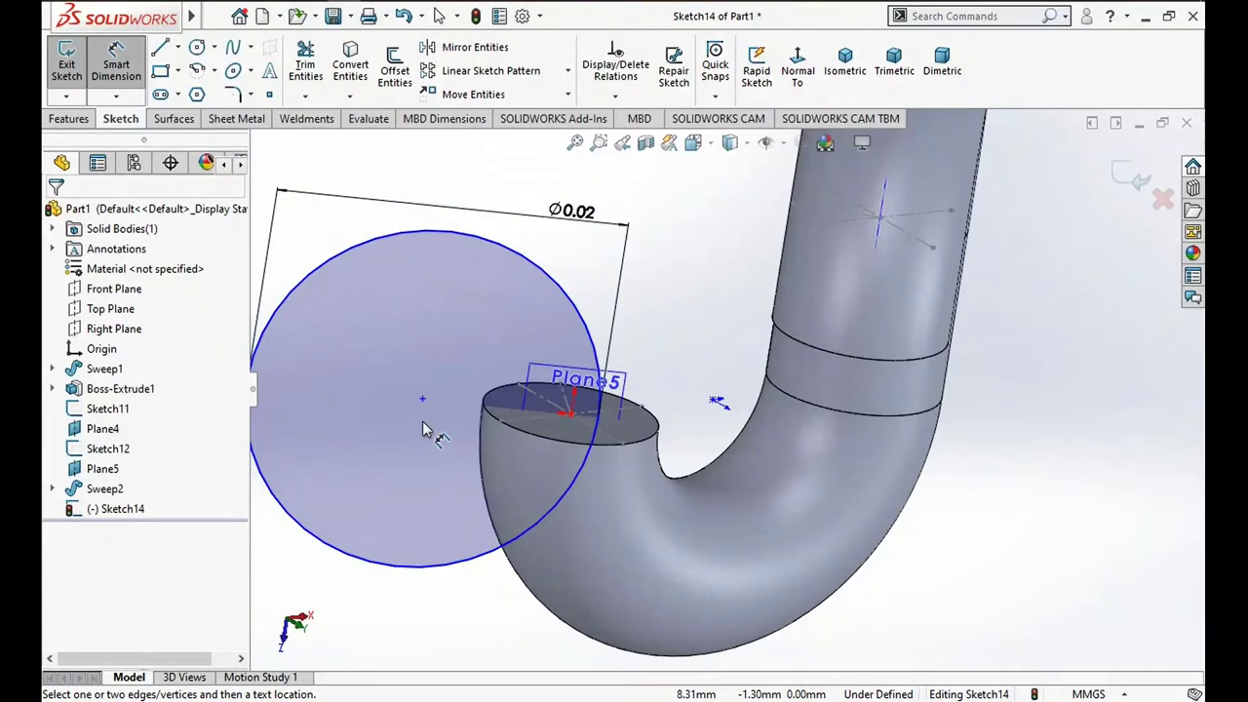
scroll(422, 421, up, 3)
scroll(429, 424, up, 2)
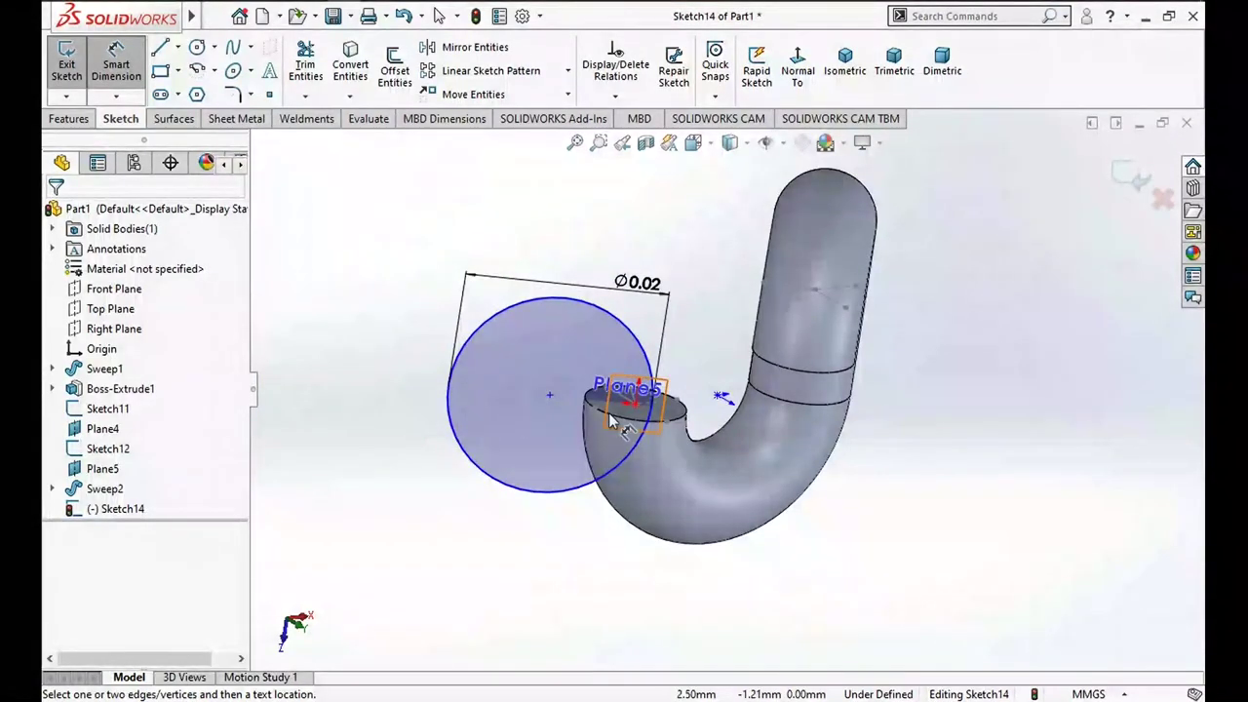
scroll(609, 412, down, 2)
scroll(444, 409, down, 1)
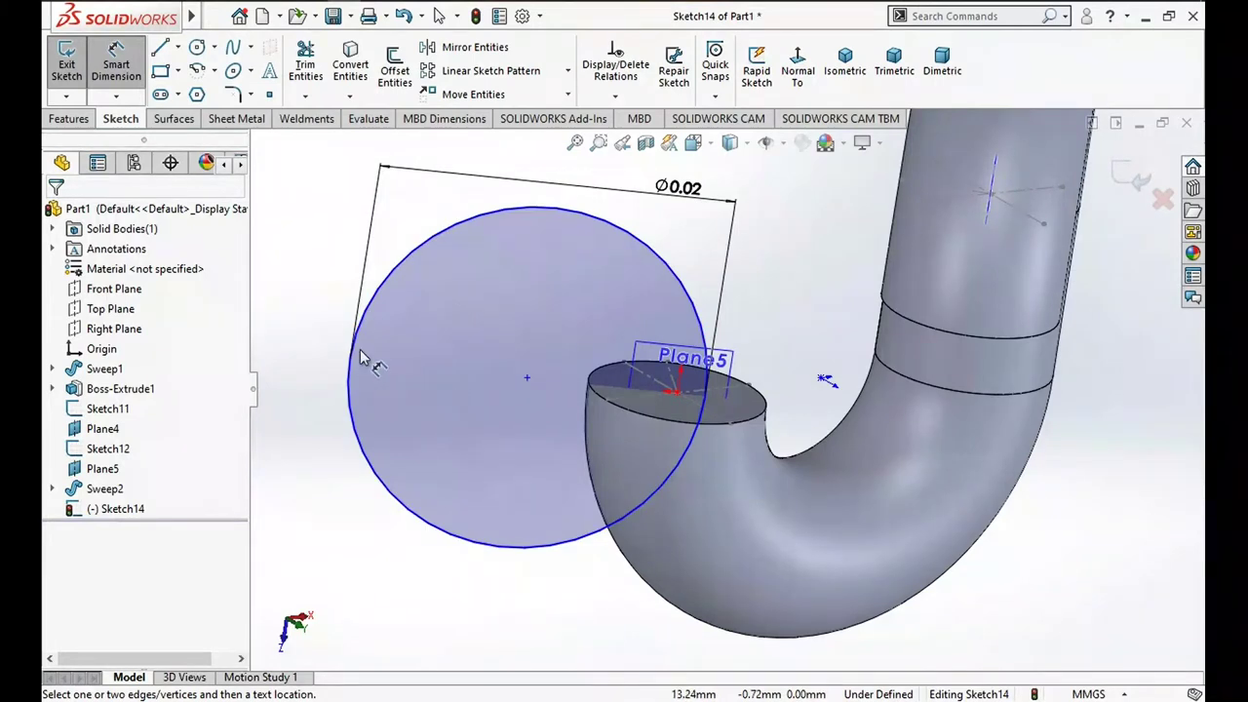
Add a point on the circle's left edge and dimension it 0 from the pipe-end centre
click(268, 97)
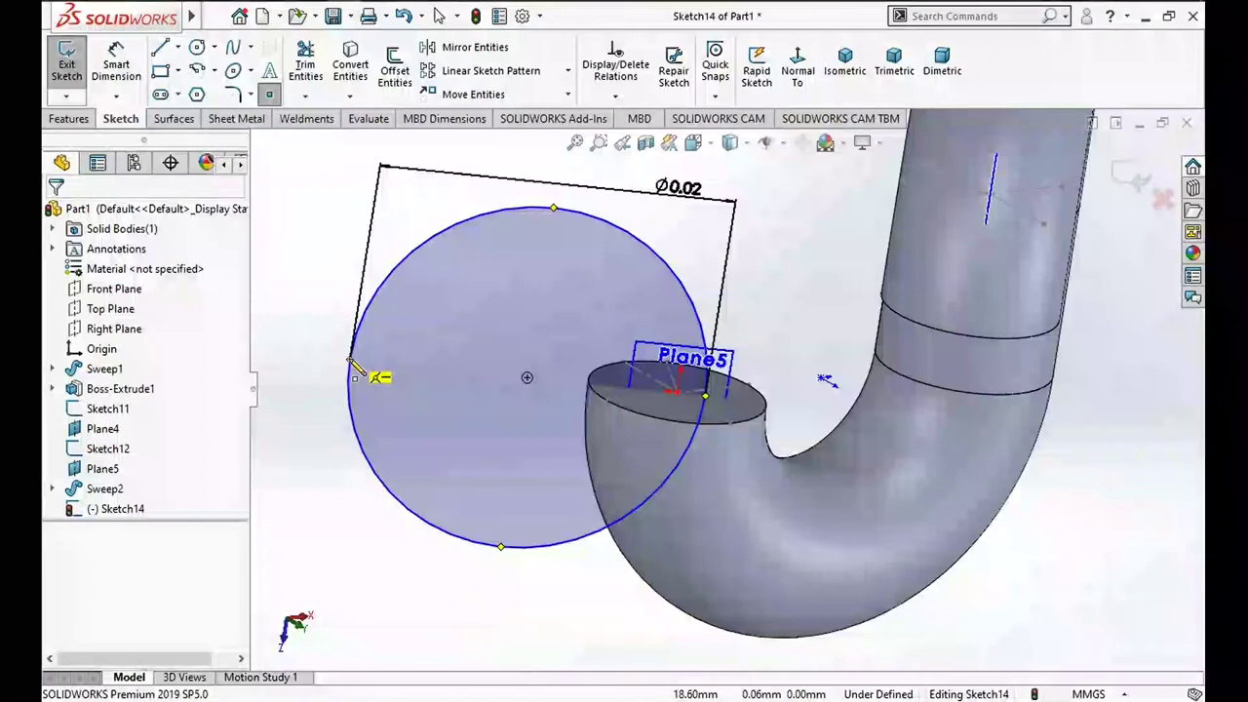
click(350, 368)
key(Escape)
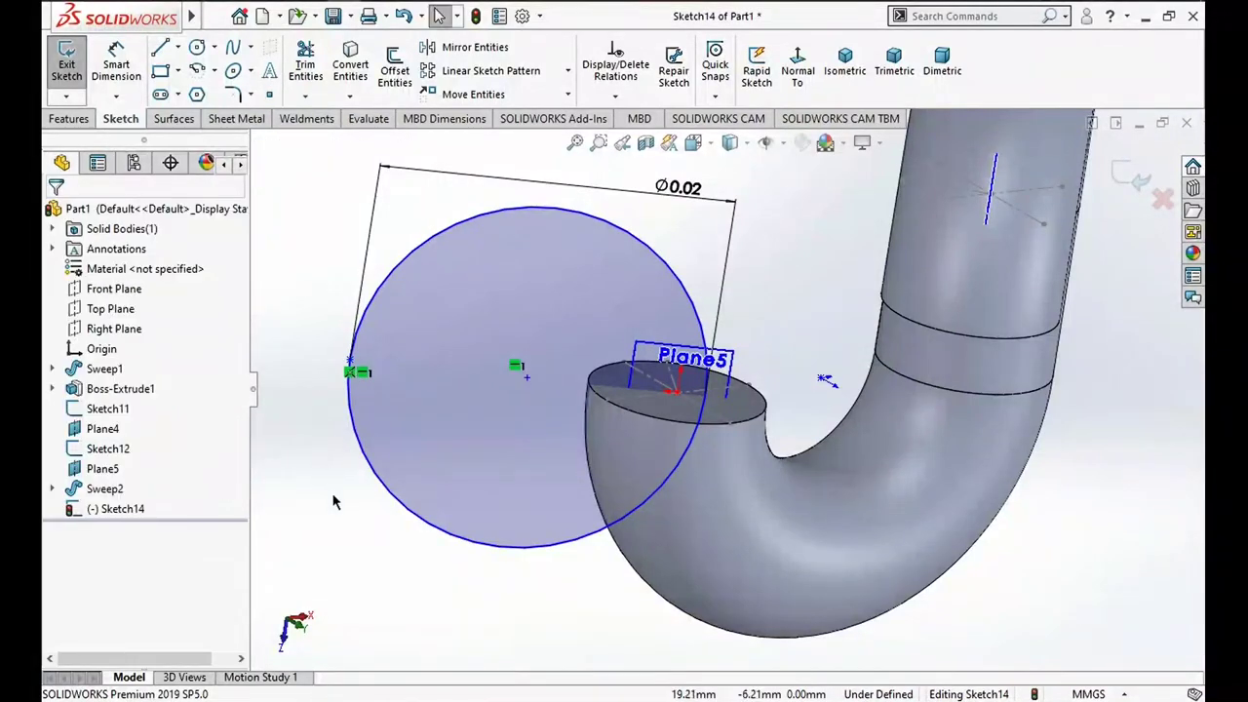
right_drag(339, 468, 348, 340)
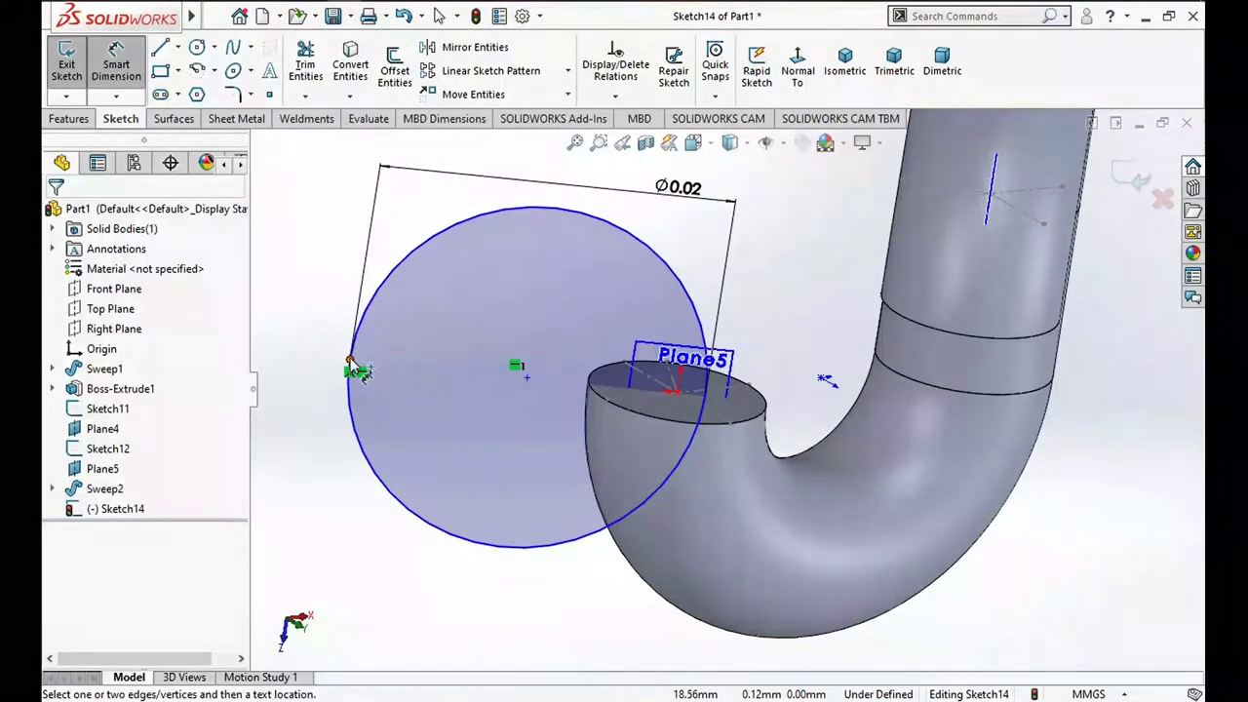
key(Escape)
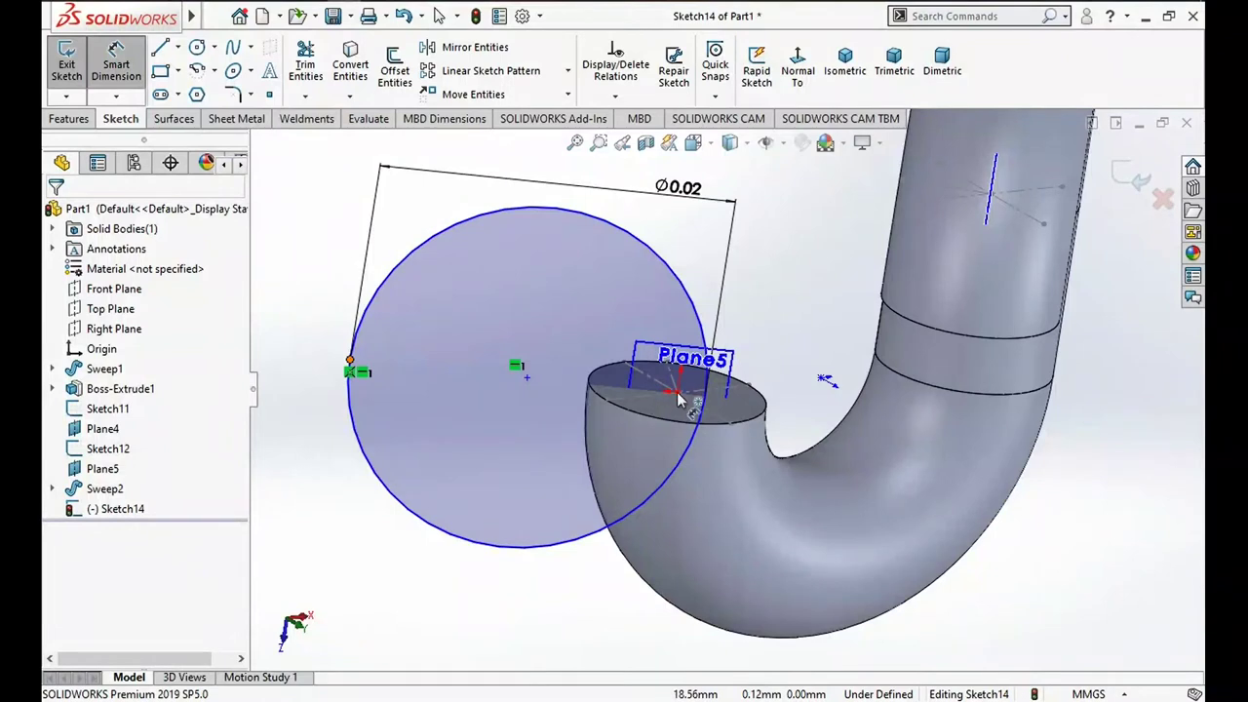
click(677, 393)
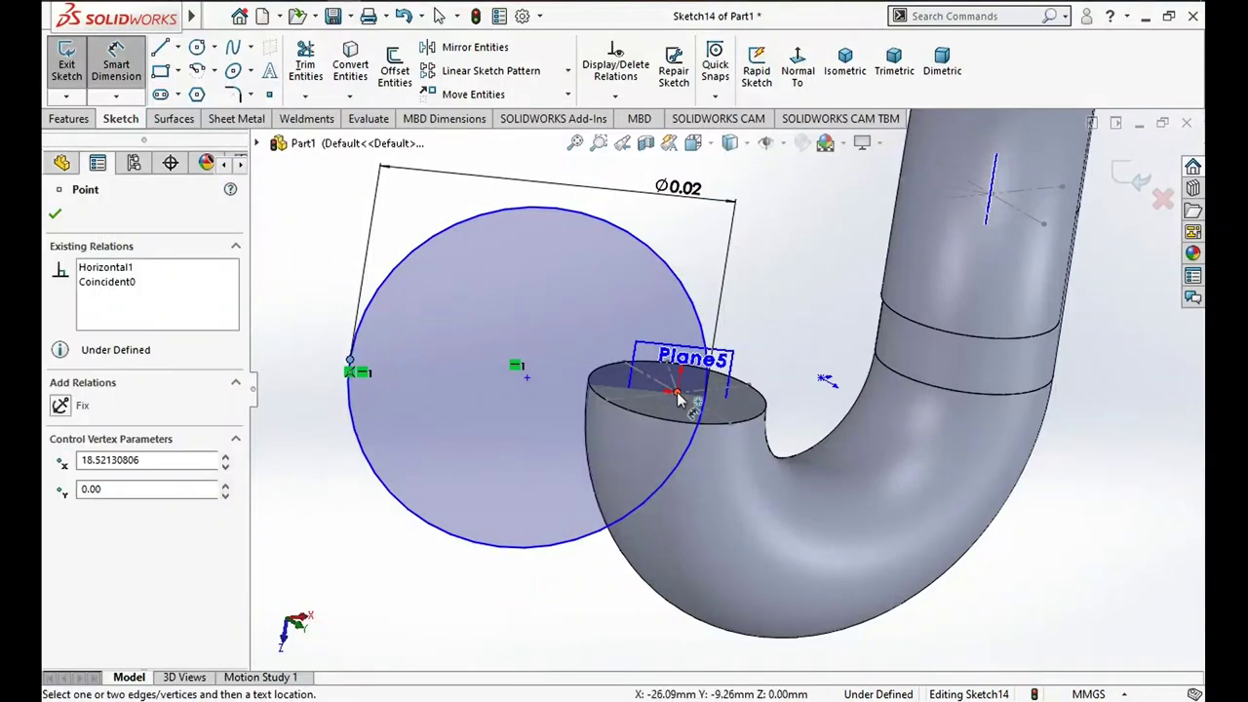
click(678, 396)
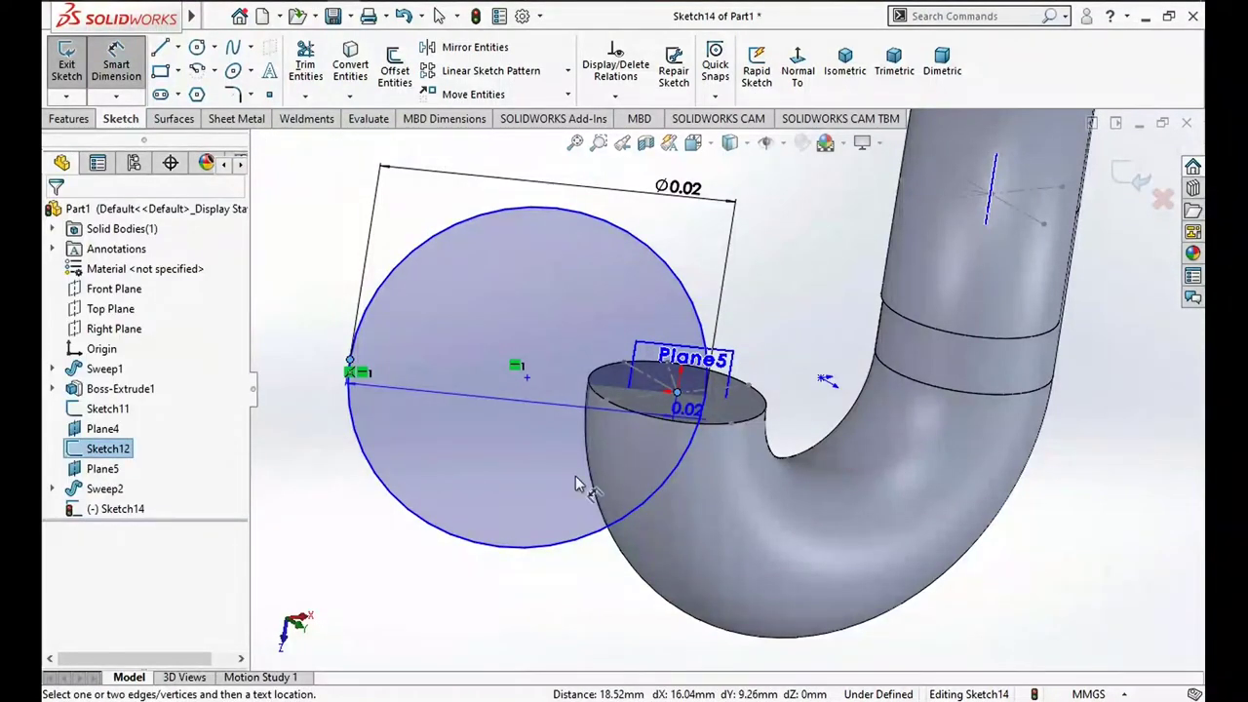
click(531, 580)
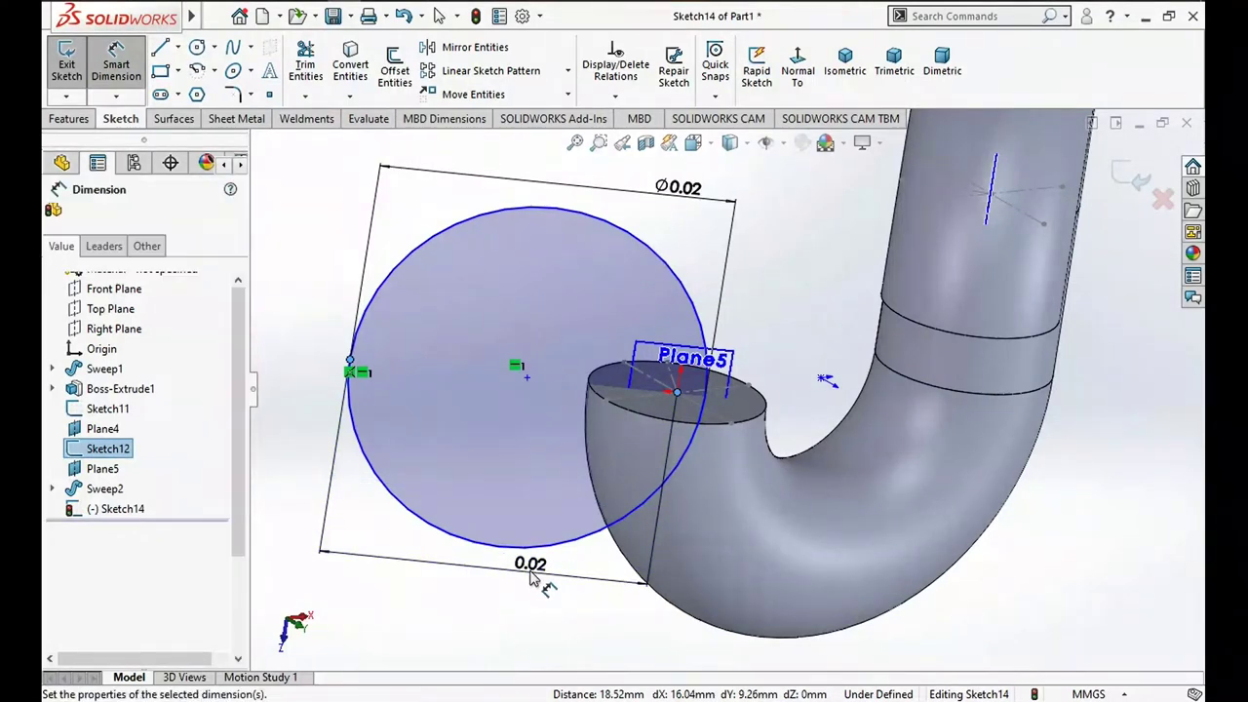
text(0)
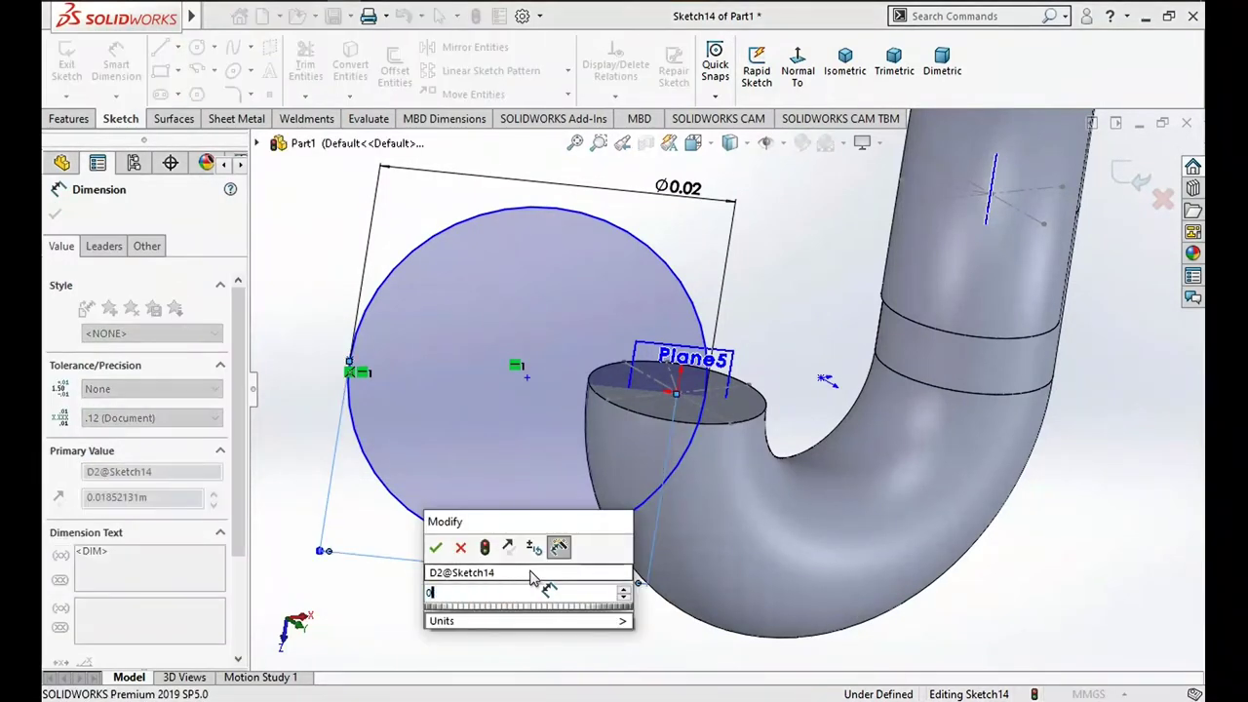
click(434, 547)
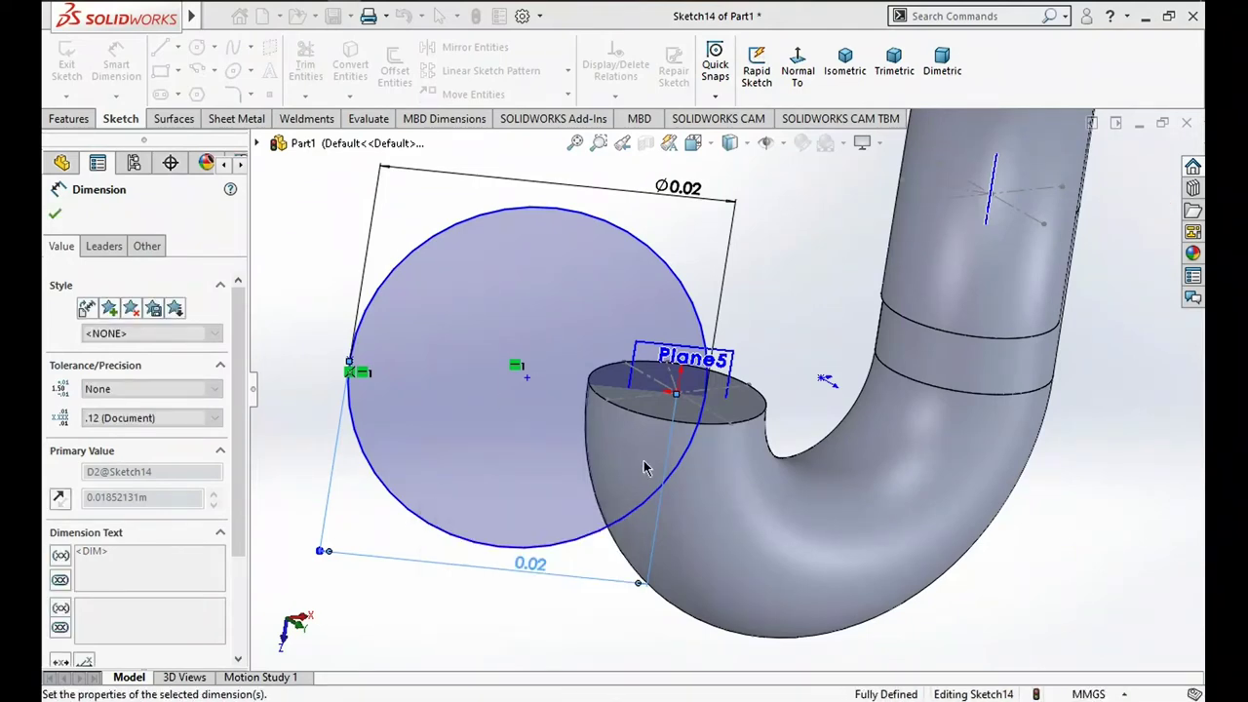
scroll(917, 514, up, 3)
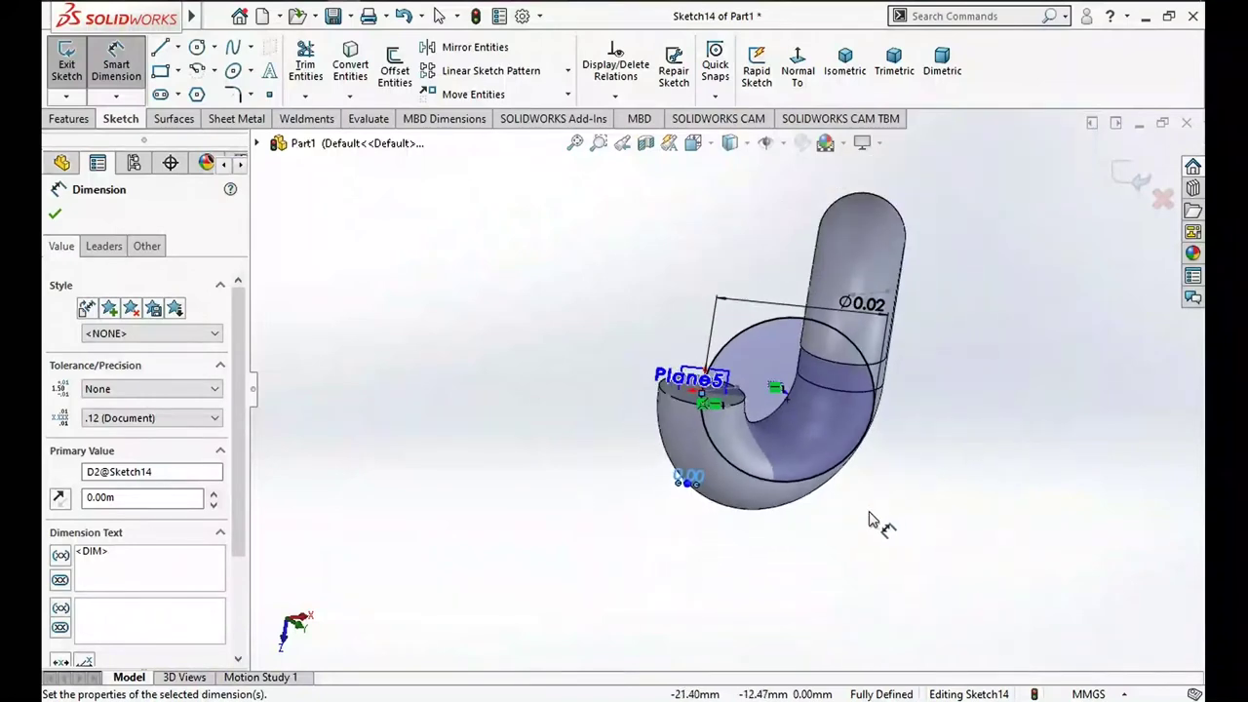
middle_drag(877, 521, 848, 507)
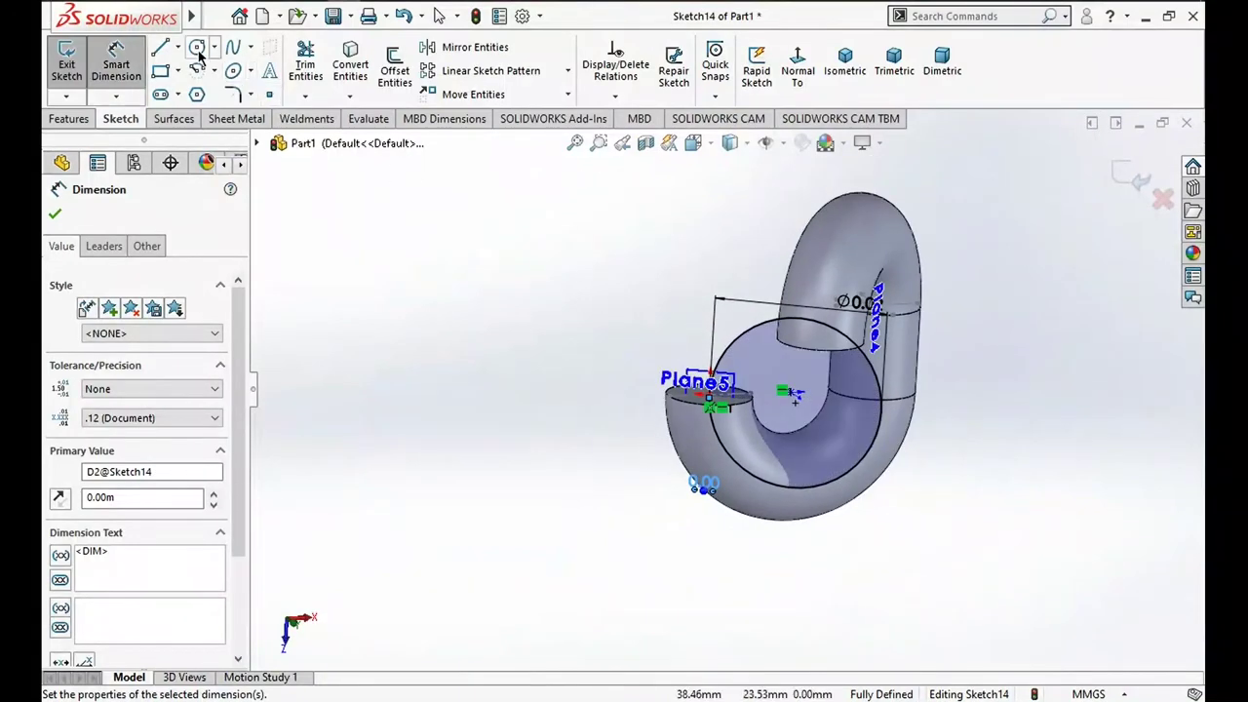
Draw horizontal and vertical construction lines across the Sketch14 circle
click(179, 51)
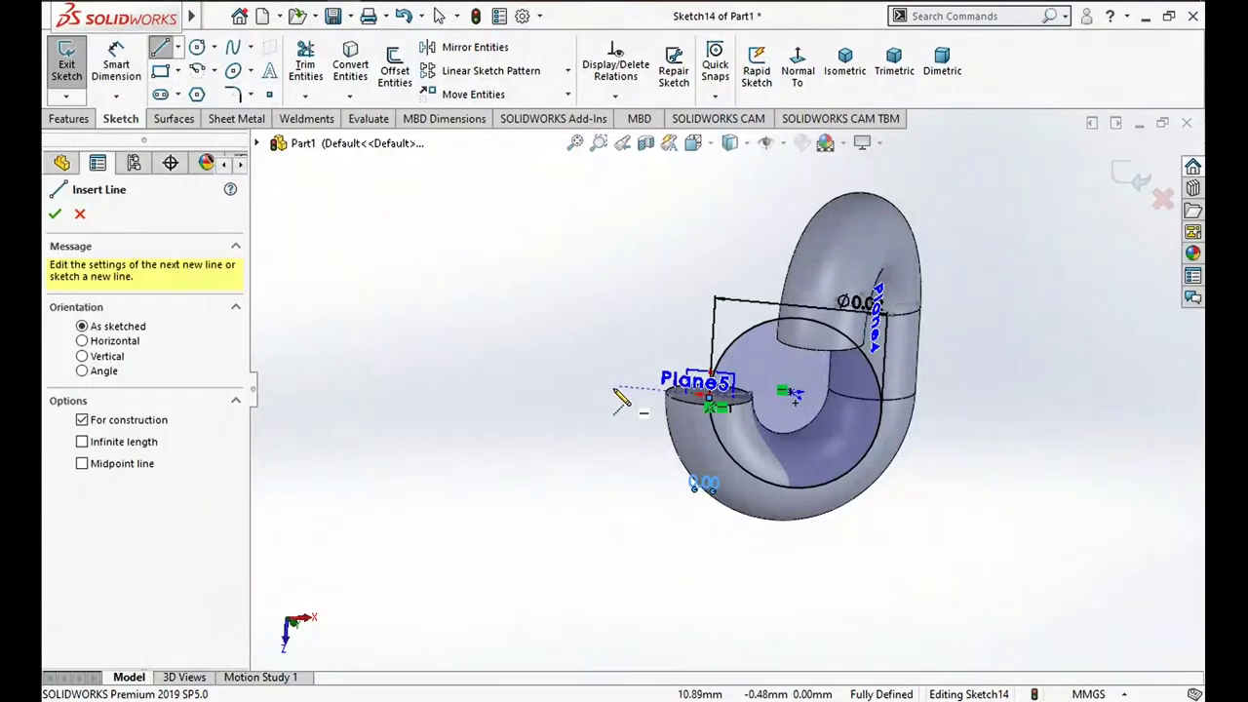
click(668, 396)
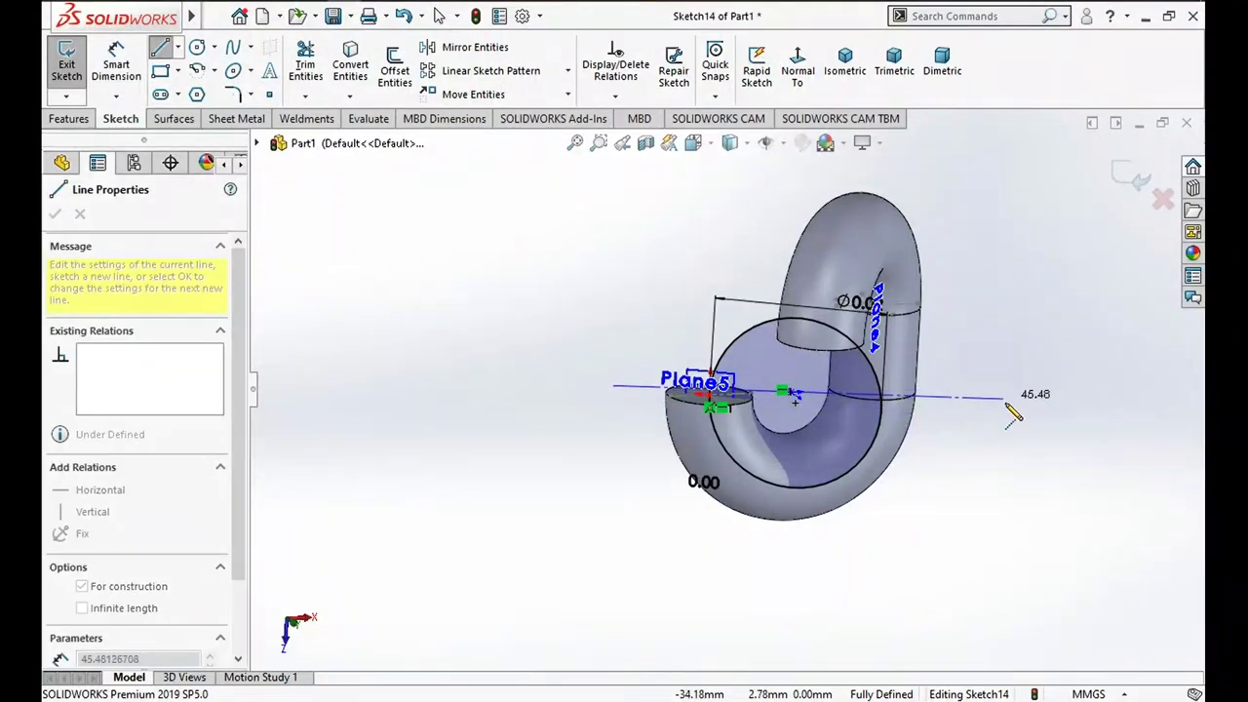
click(1011, 424)
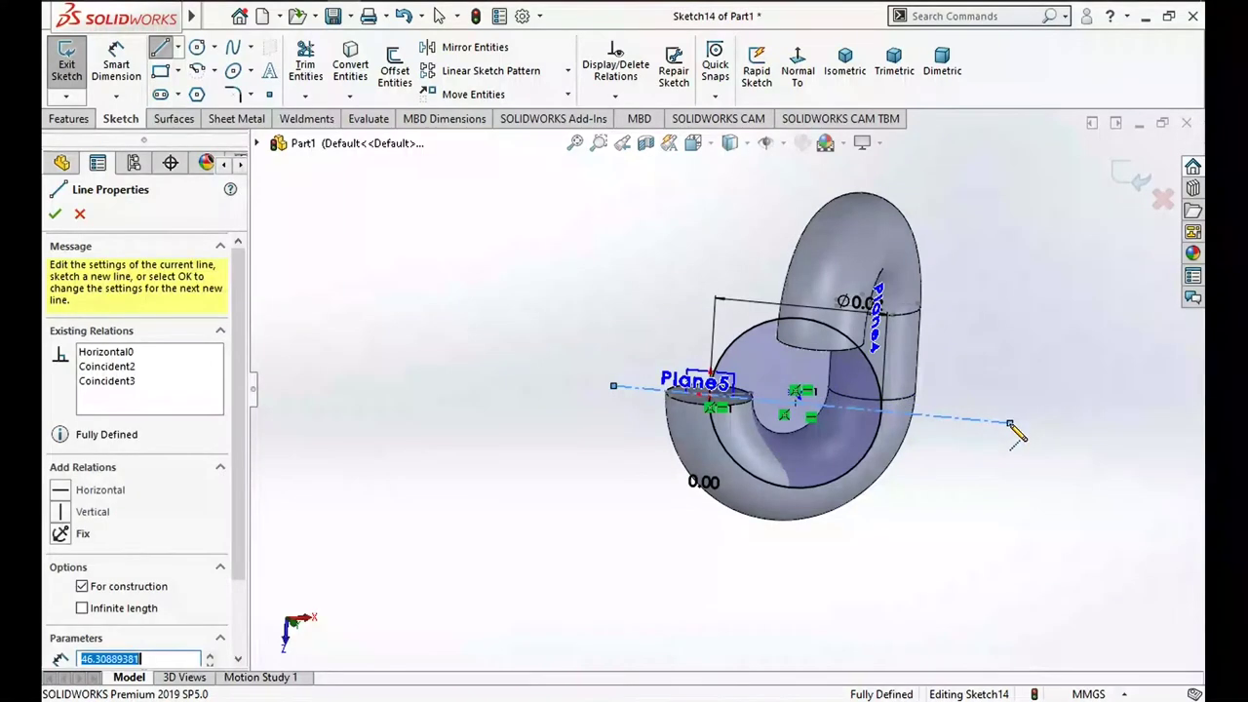
key(Escape)
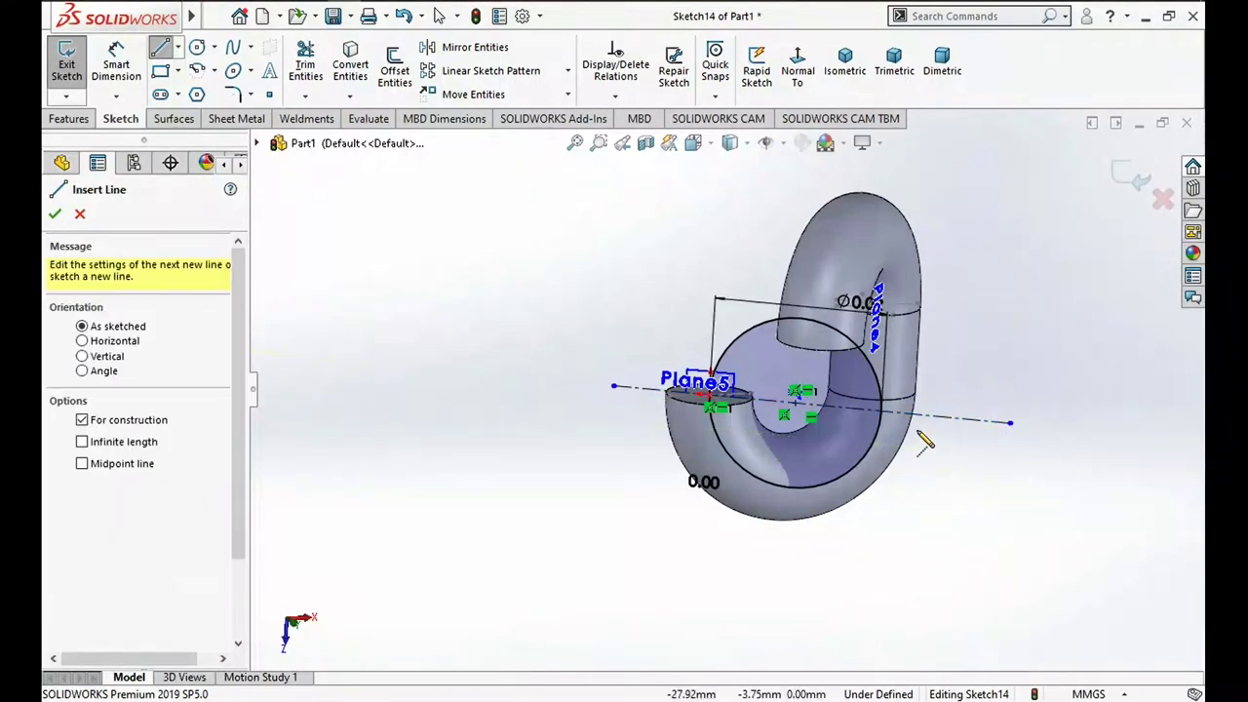
click(803, 277)
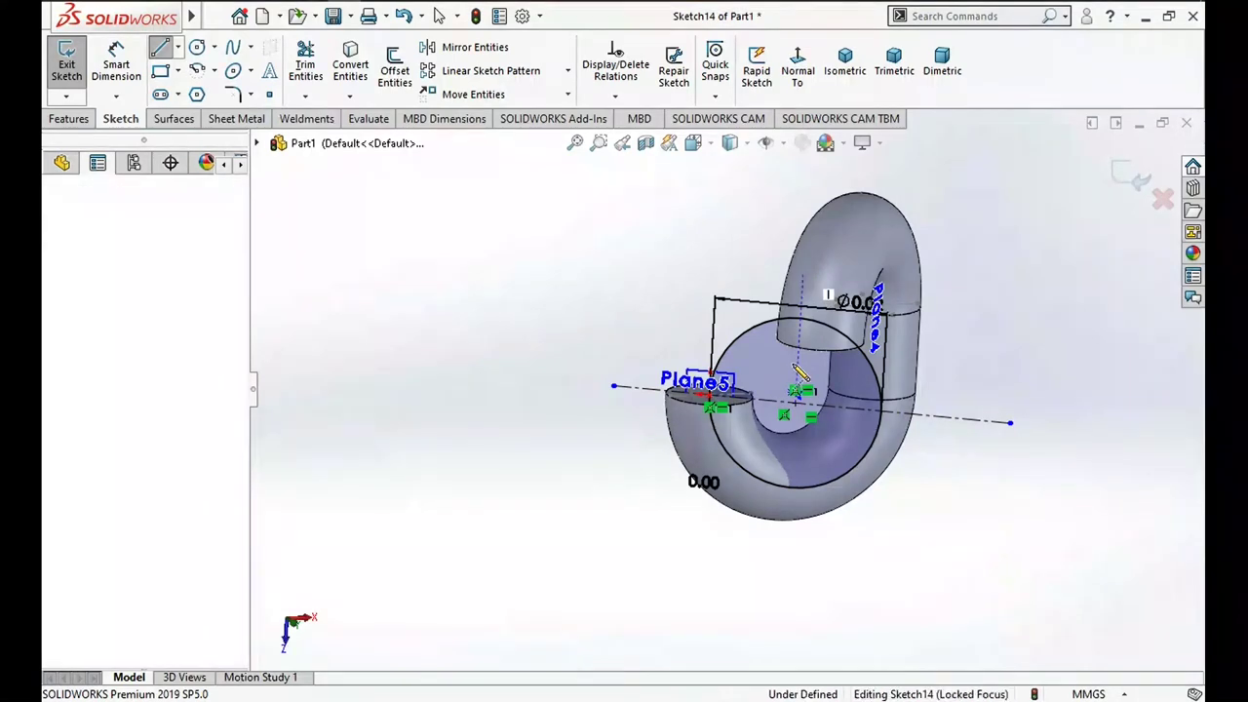
click(790, 494)
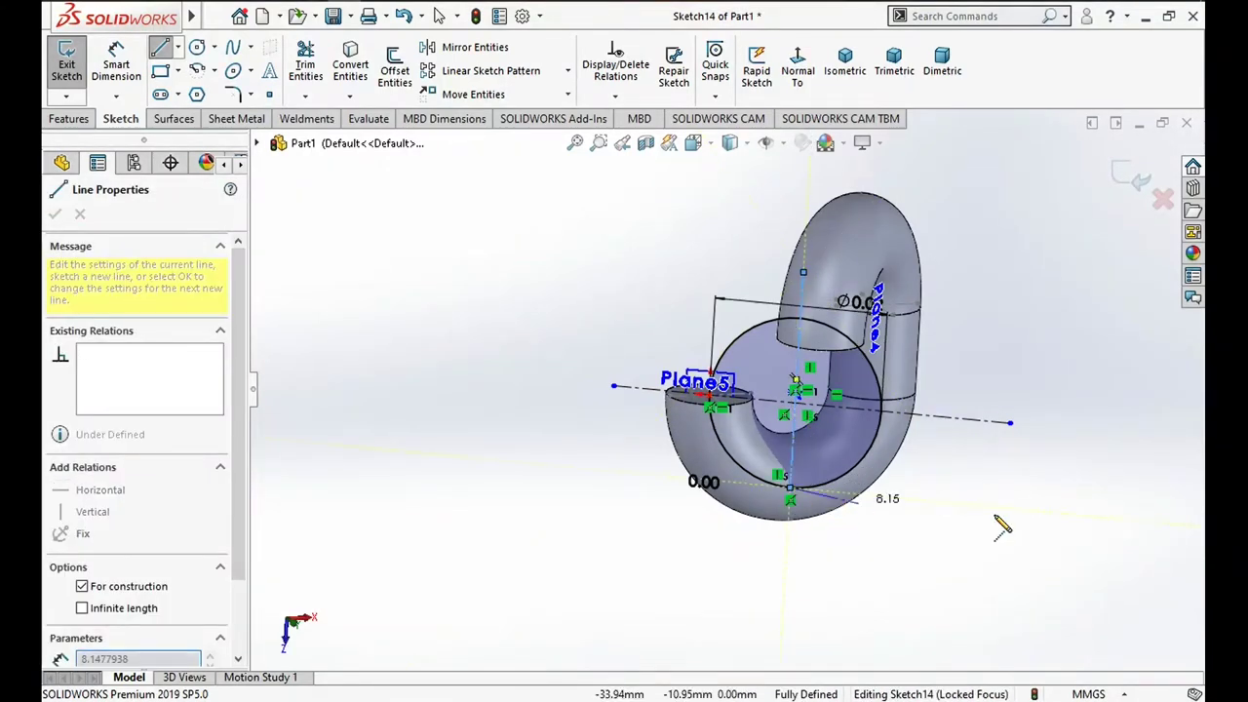
key(Escape)
key(Escape)
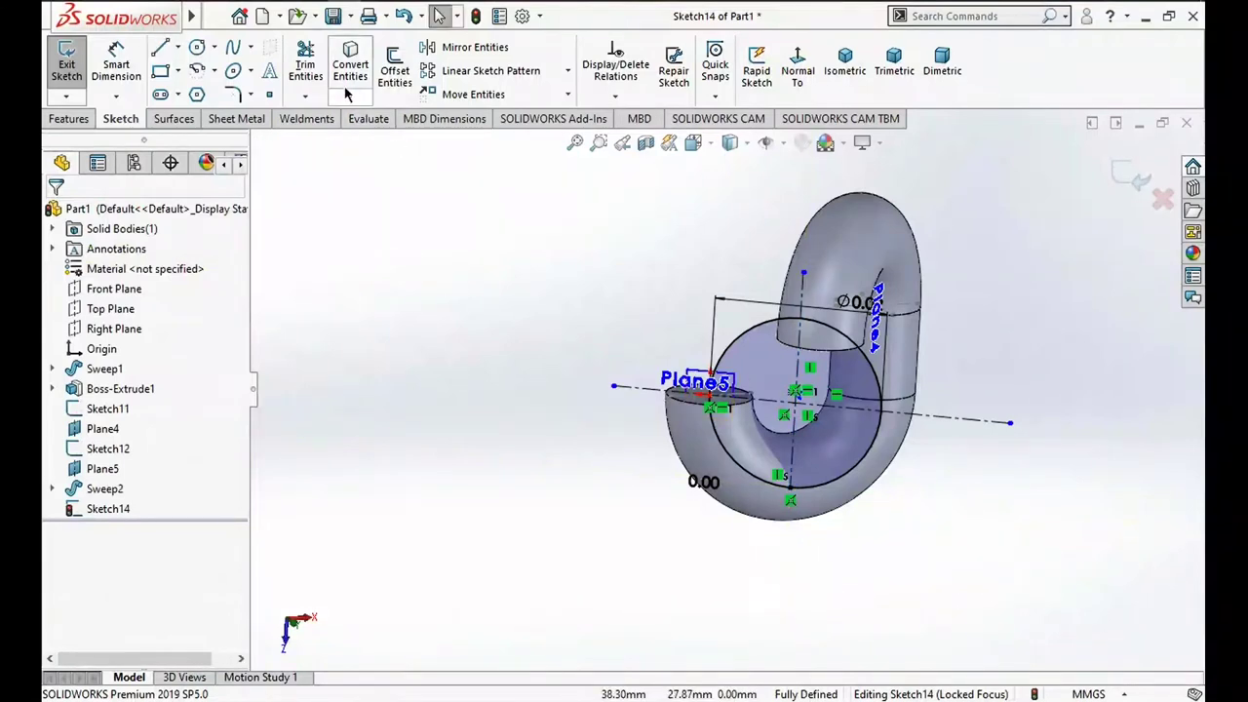
Trim away two arcs to leave a half-circle path, then exit Sketch14
click(305, 63)
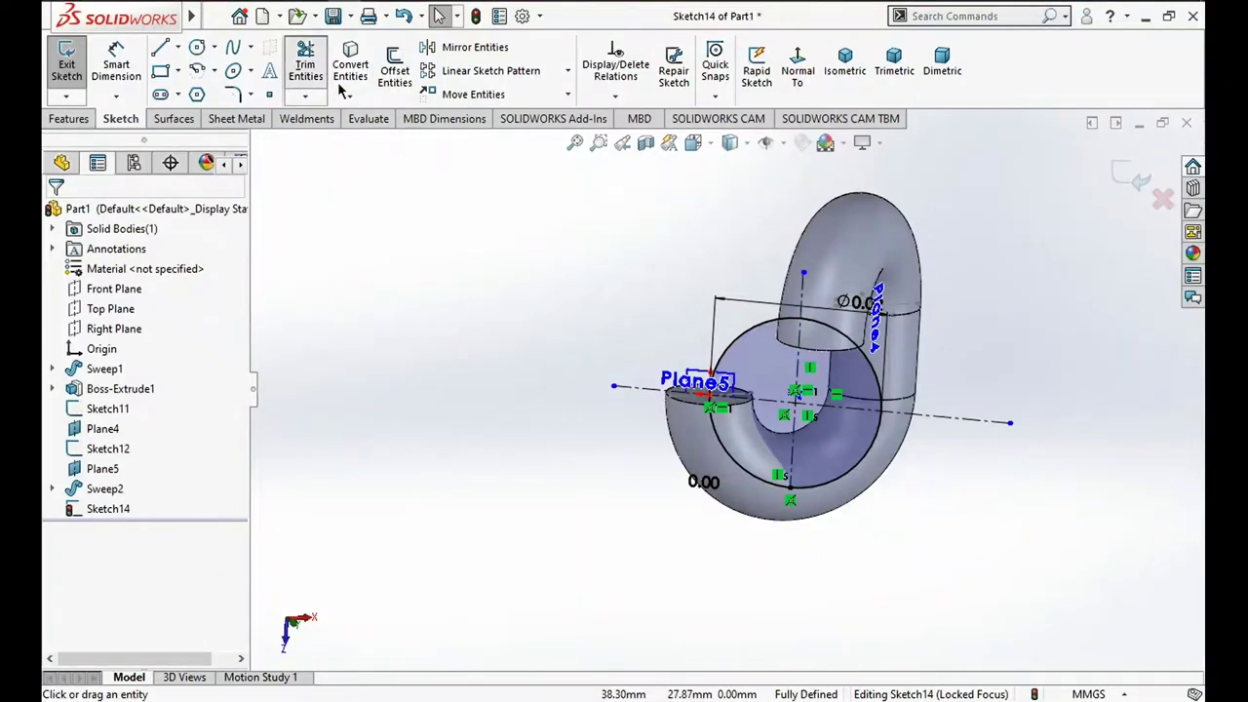
click(874, 374)
click(858, 458)
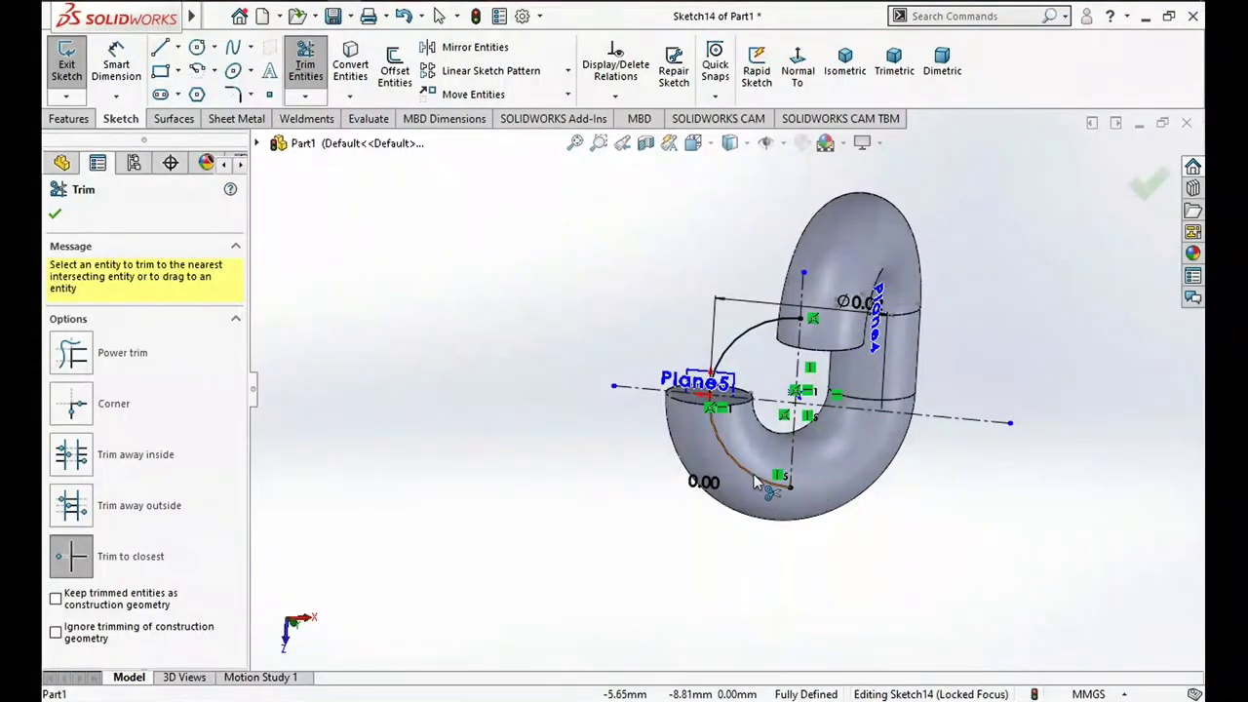
middle_drag(753, 474, 931, 371)
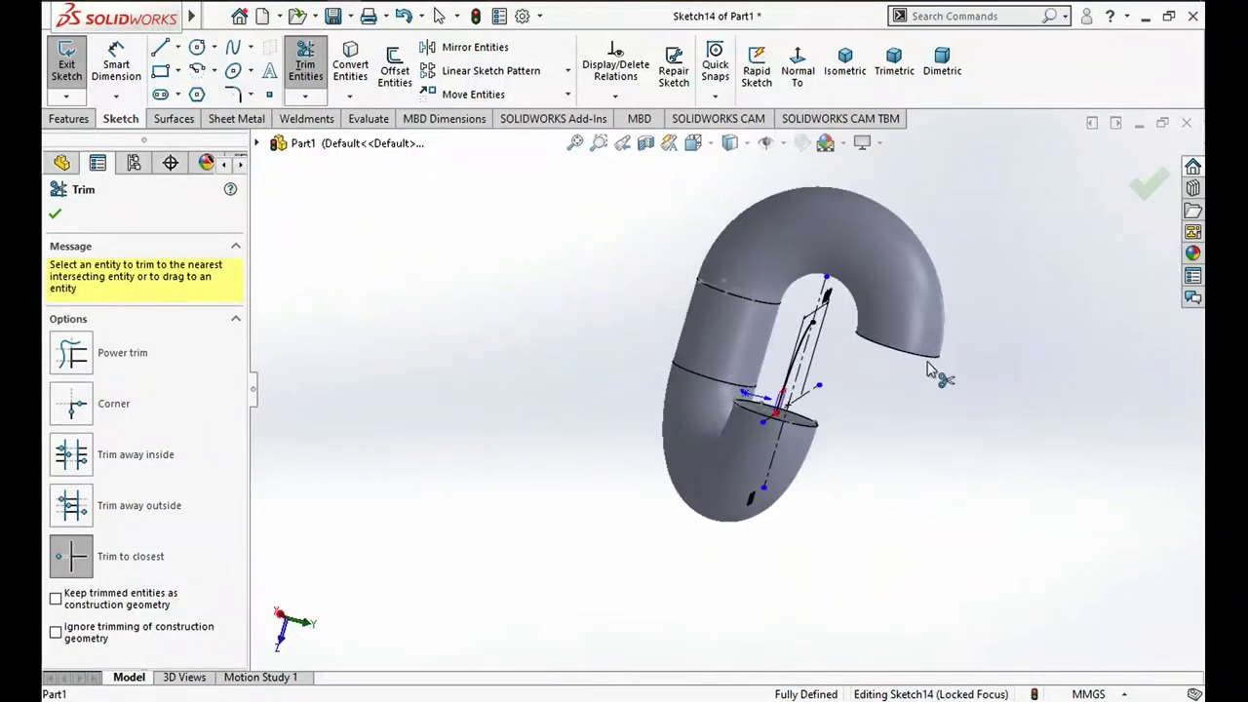
click(1146, 187)
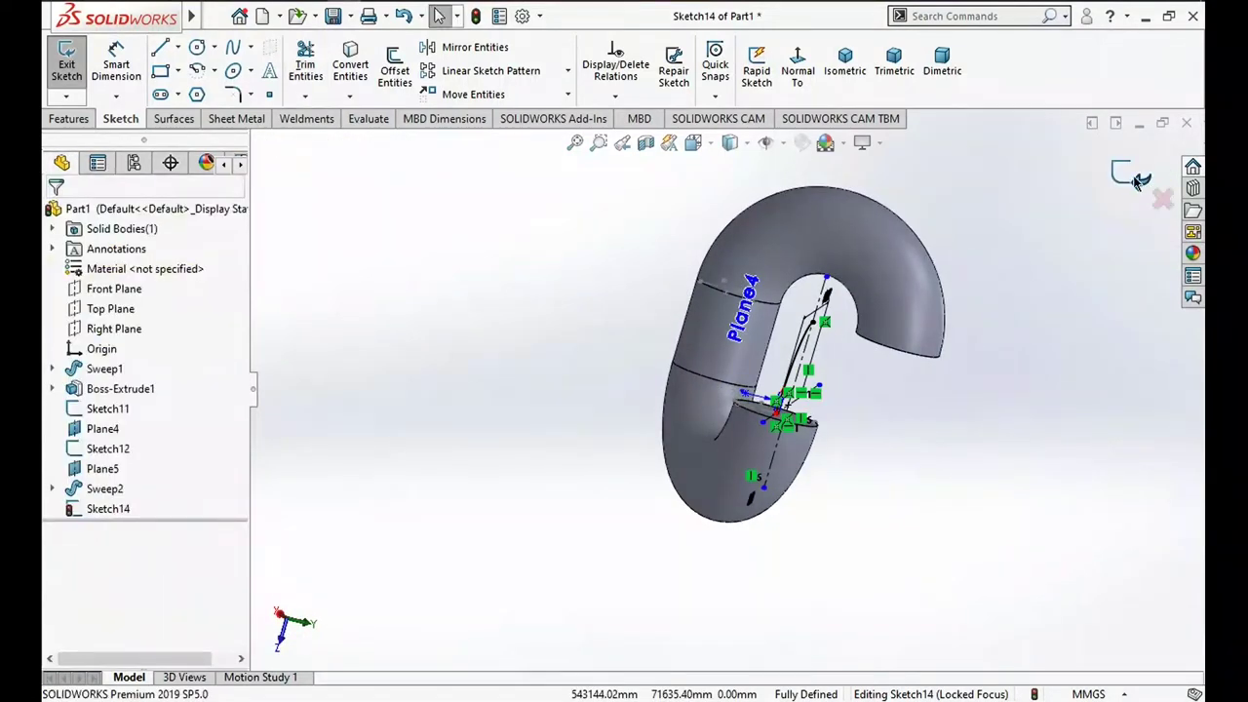
click(1121, 173)
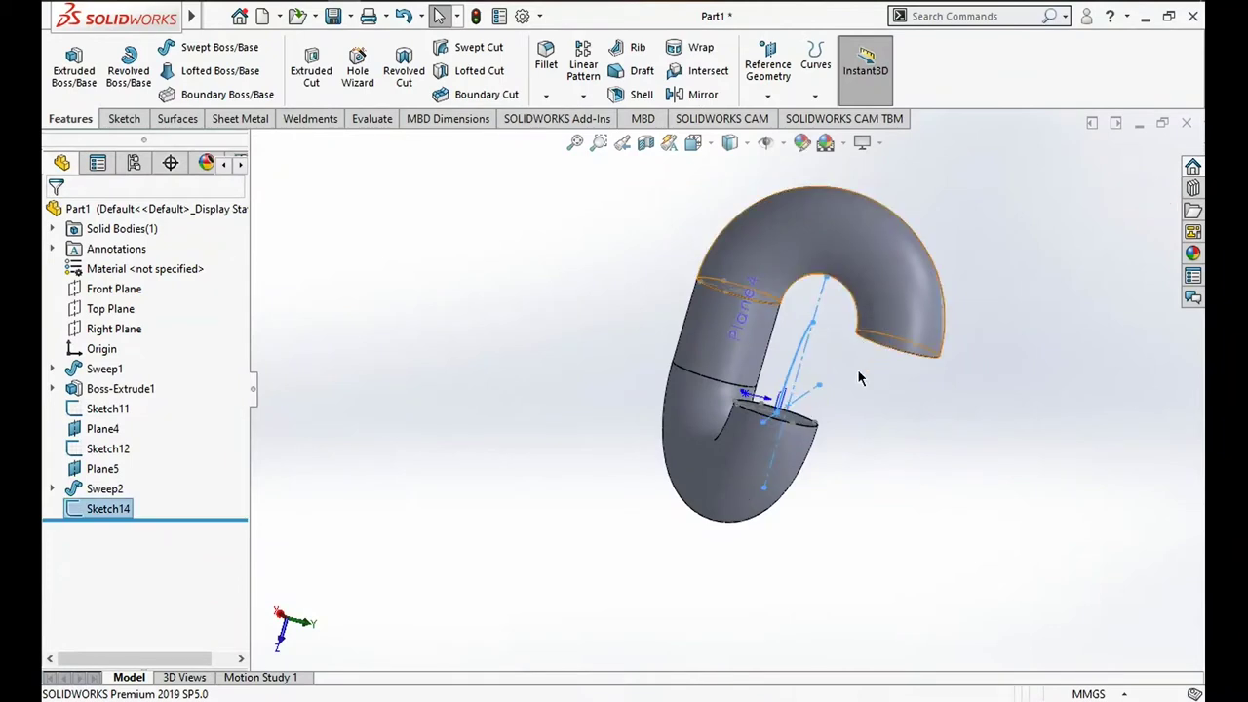
Sweep the tube's end circle along Sketch14 to create Sweep3
scroll(858, 378, down, 3)
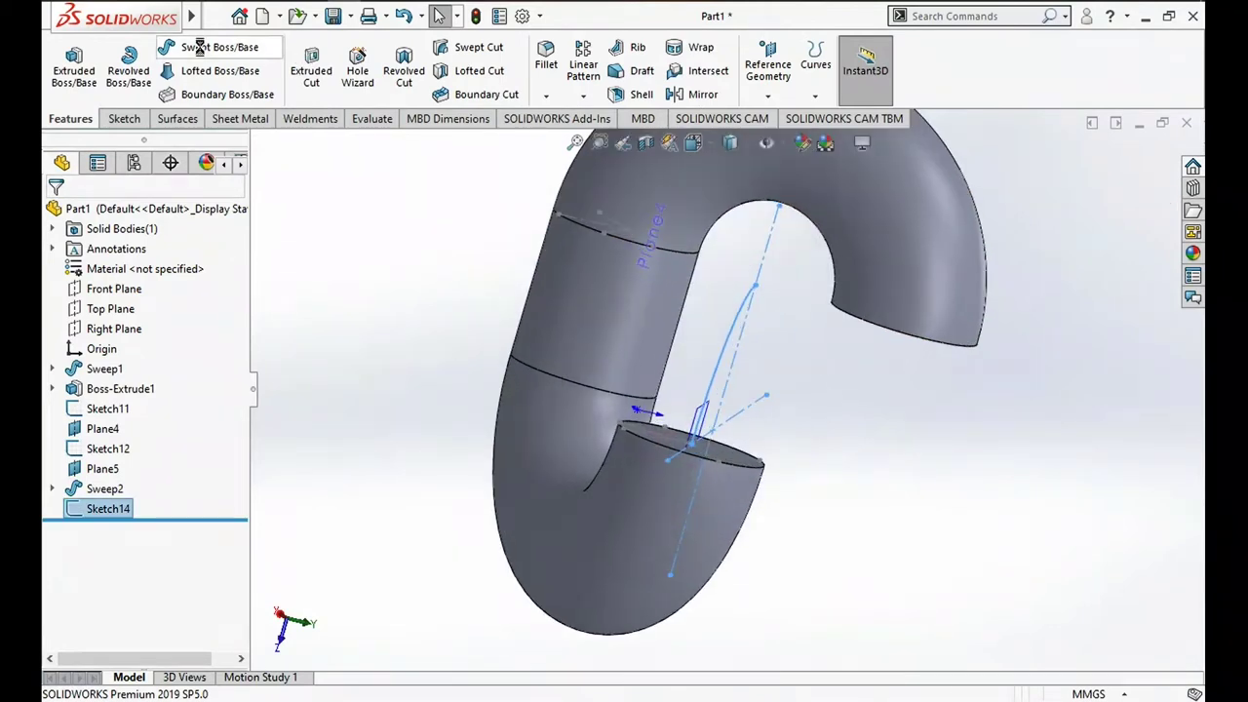
click(200, 47)
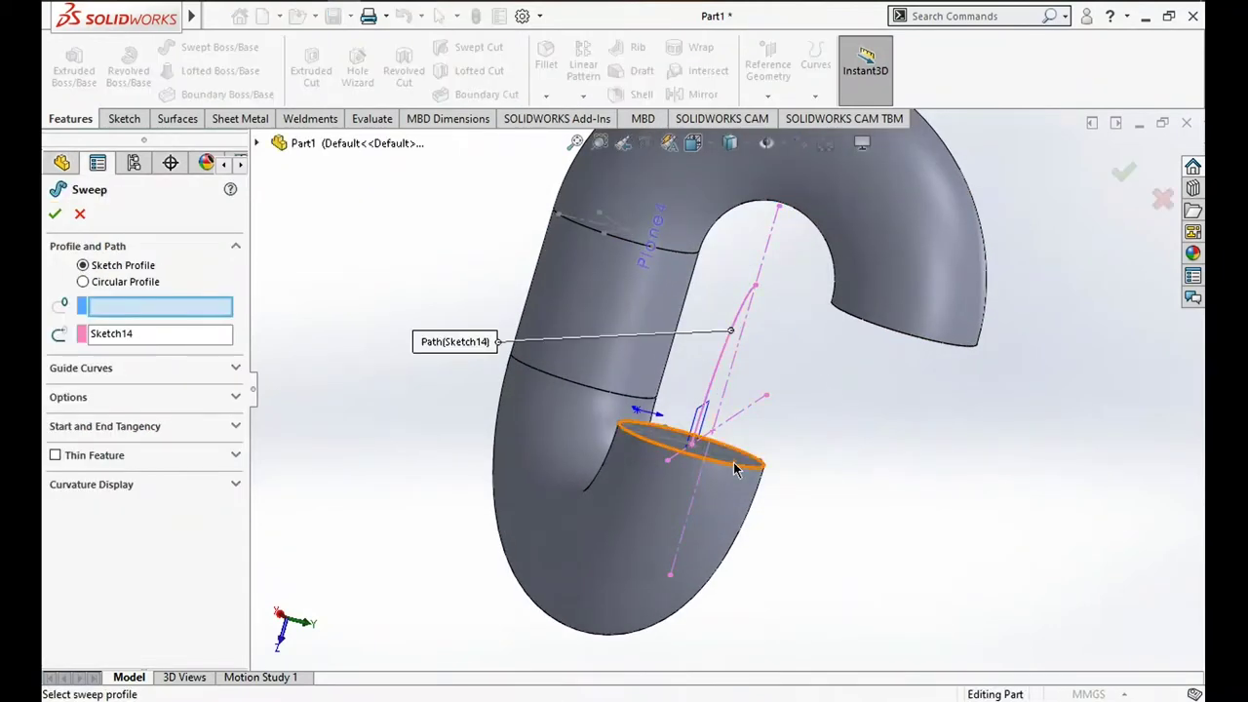
middle_drag(733, 463, 737, 464)
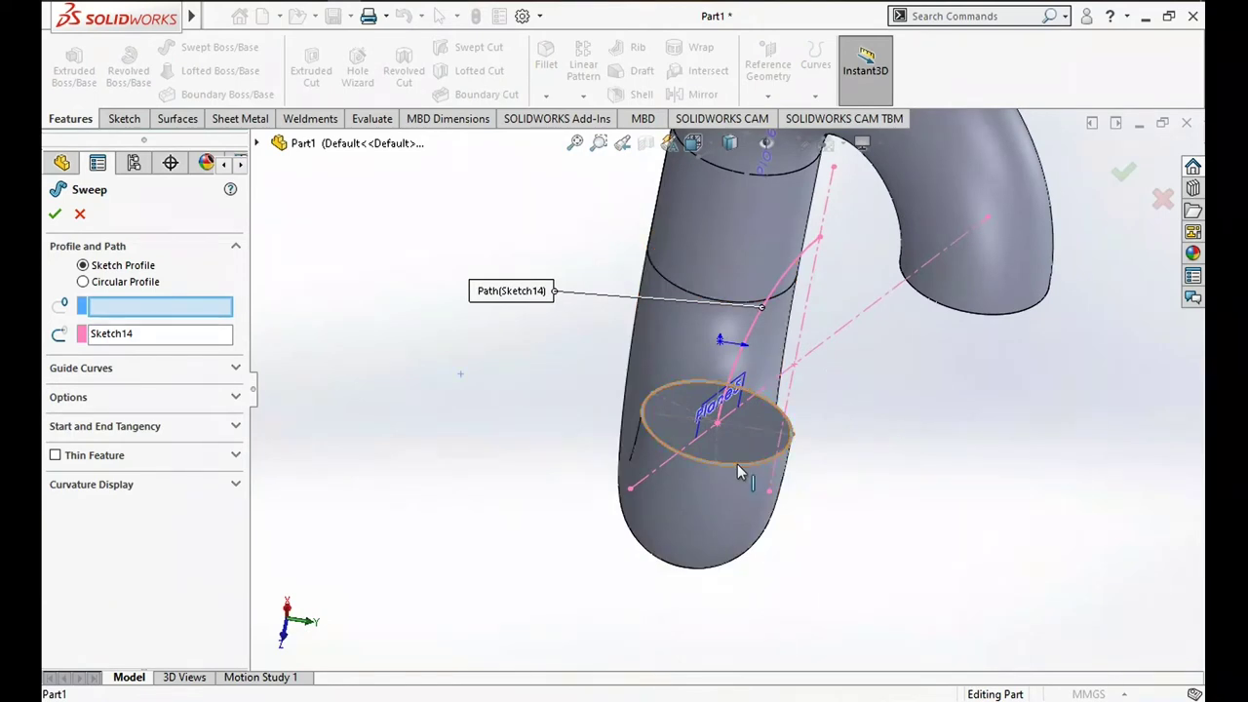
click(737, 464)
mouse_move(813, 504)
middle_down()
mouse_move(834, 446)
mouse_move(1102, 250)
middle_up()
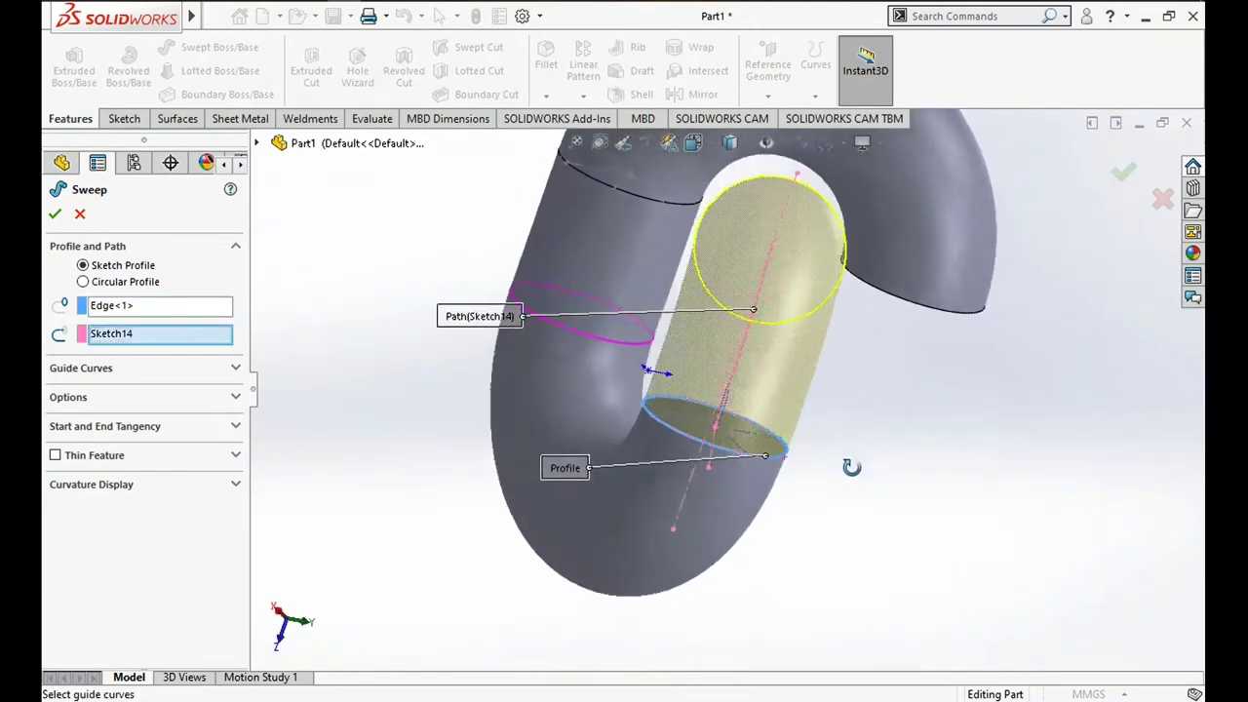
click(1123, 174)
Start Sketch15 on the sweep's new end face and convert its circular edge into the sketch
scroll(1021, 349, up, 3)
mouse_move(1000, 390)
middle_down()
mouse_move(733, 426)
mouse_move(726, 439)
mouse_move(770, 371)
mouse_move(762, 314)
middle_up()
click(762, 314)
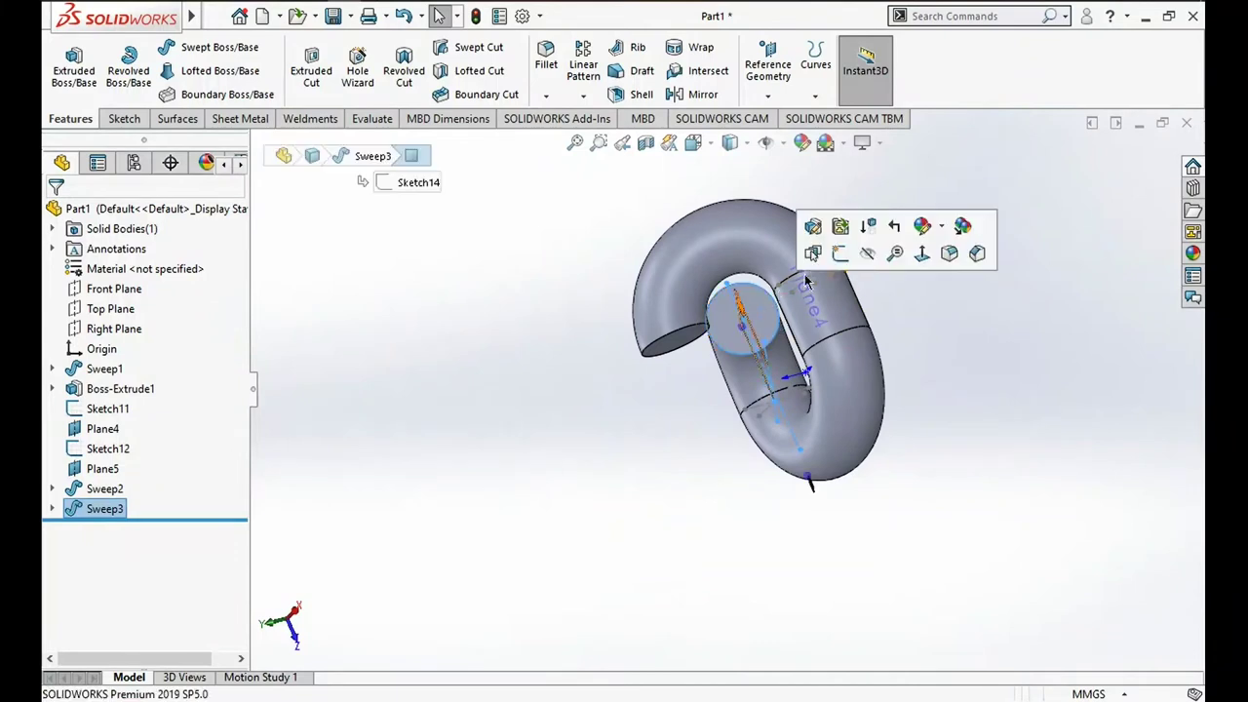
click(833, 248)
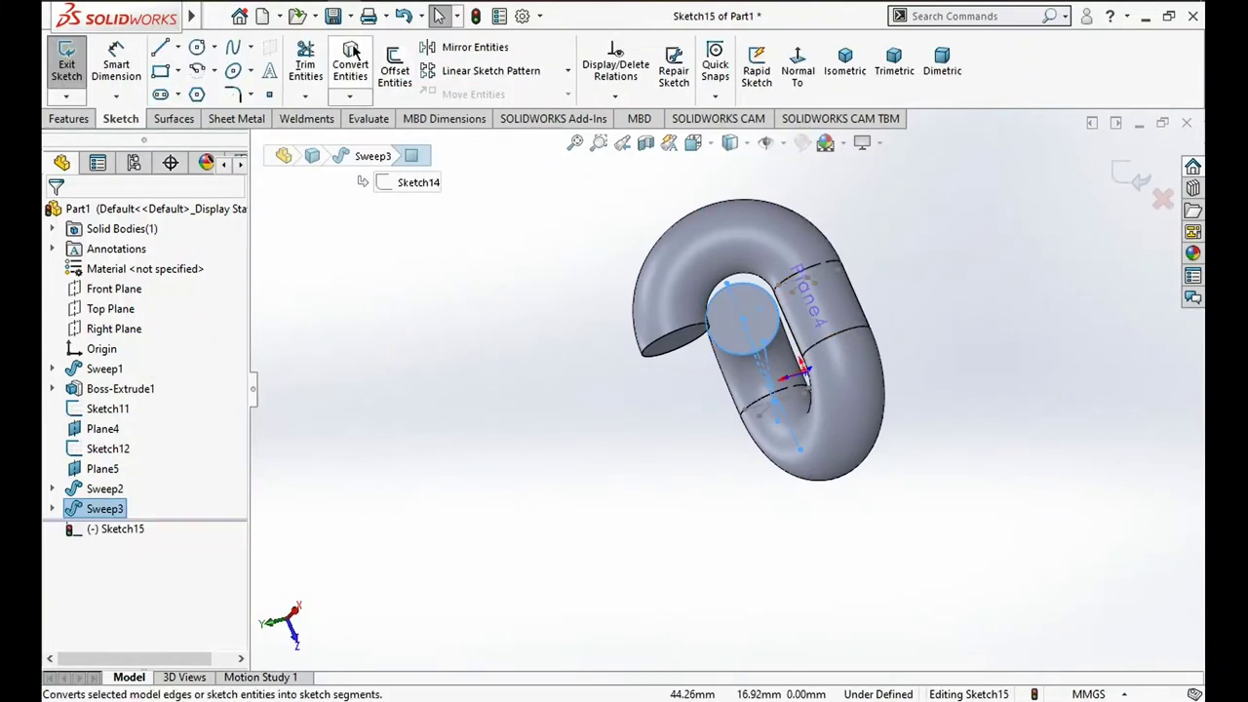
click(351, 54)
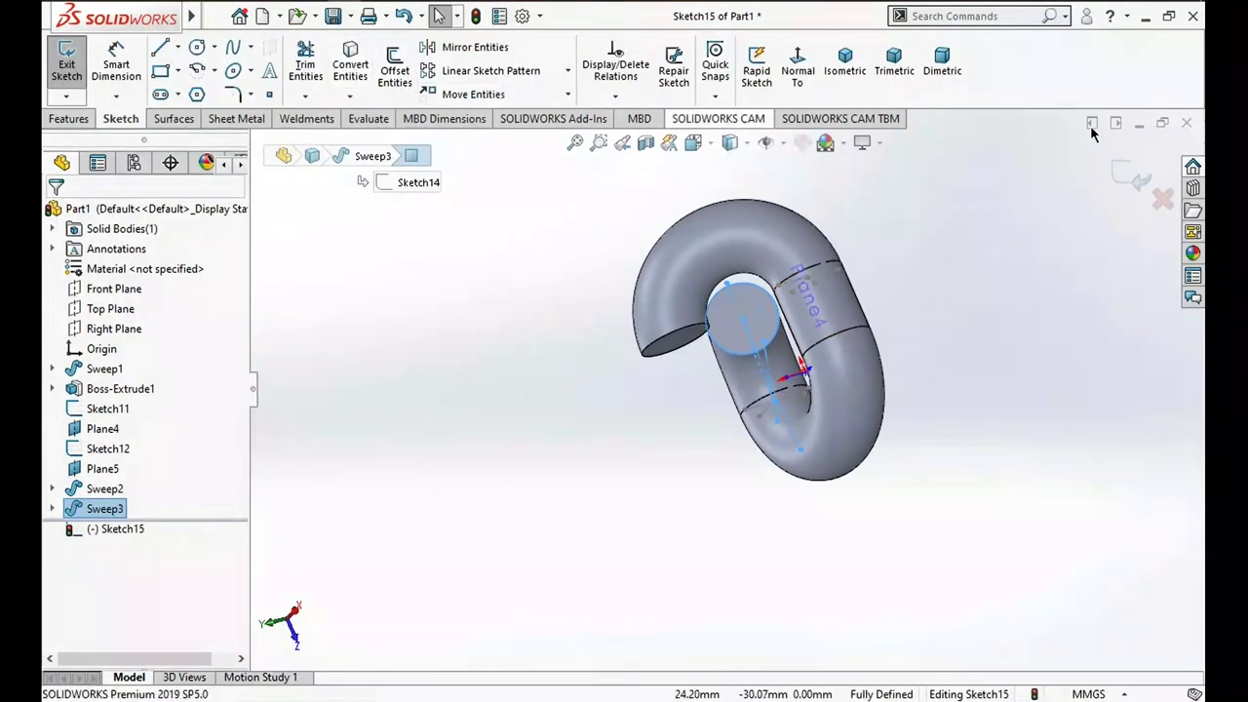
Exit Sketch15 and extrude its circle 20 mm blind as Boss-Extrude2
click(1126, 174)
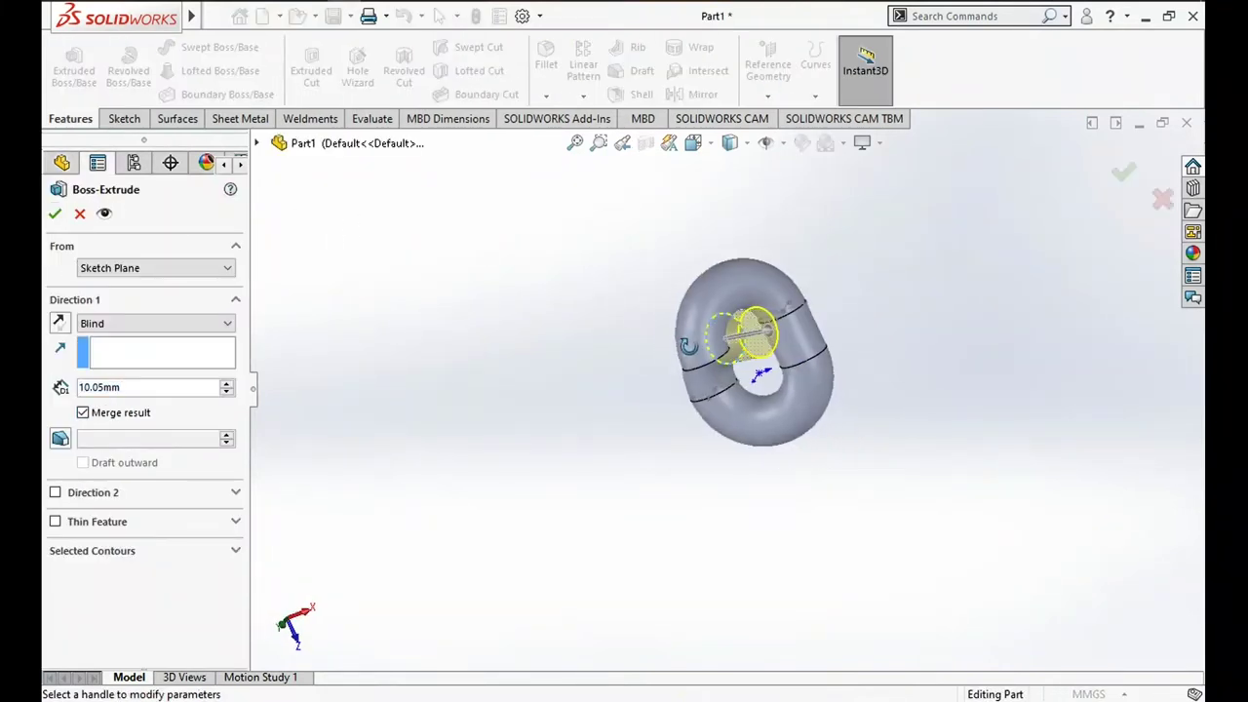
double_click(181, 390)
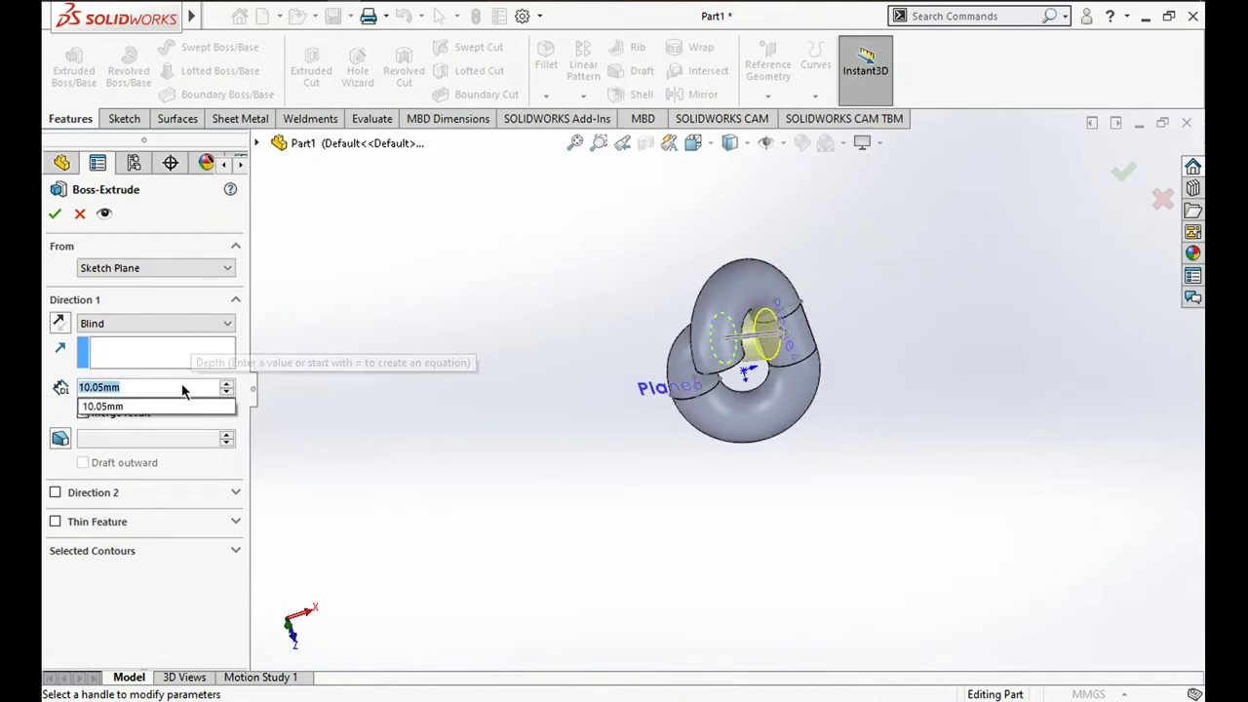
text(20)
key(Return)
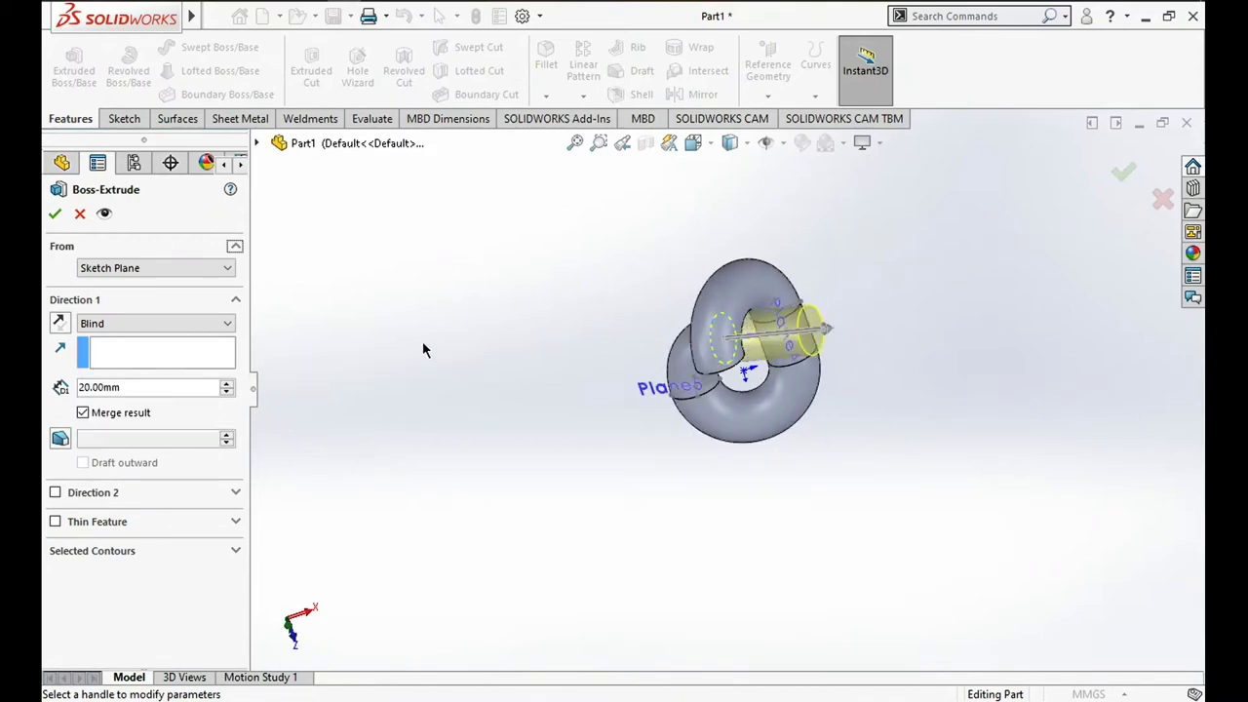
click(53, 216)
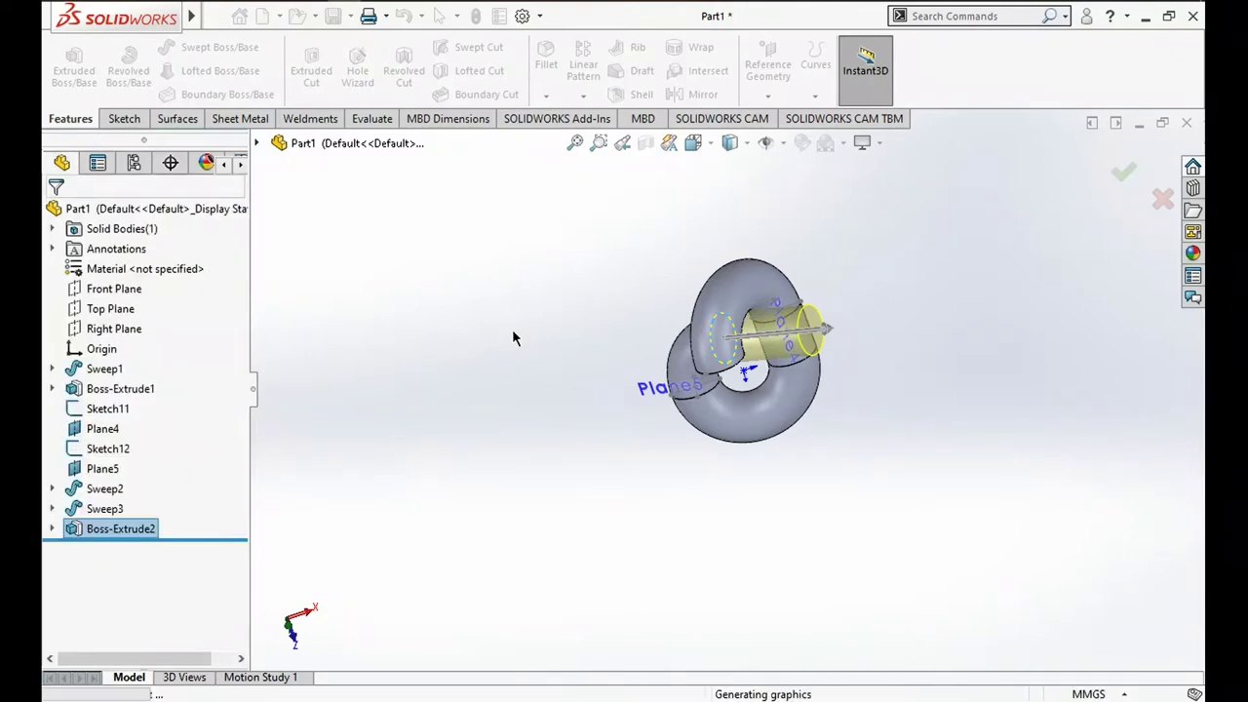
Hide Sketch12 and Sketch11 so only the solid pipe shows
mouse_move(507, 390)
middle_down()
mouse_move(474, 420)
mouse_move(474, 446)
mouse_move(598, 371)
mouse_move(631, 324)
middle_up()
scroll(663, 400, down, 1)
scroll(669, 418, down, 4)
scroll(643, 443, down, 1)
middle_drag(639, 450, 507, 289)
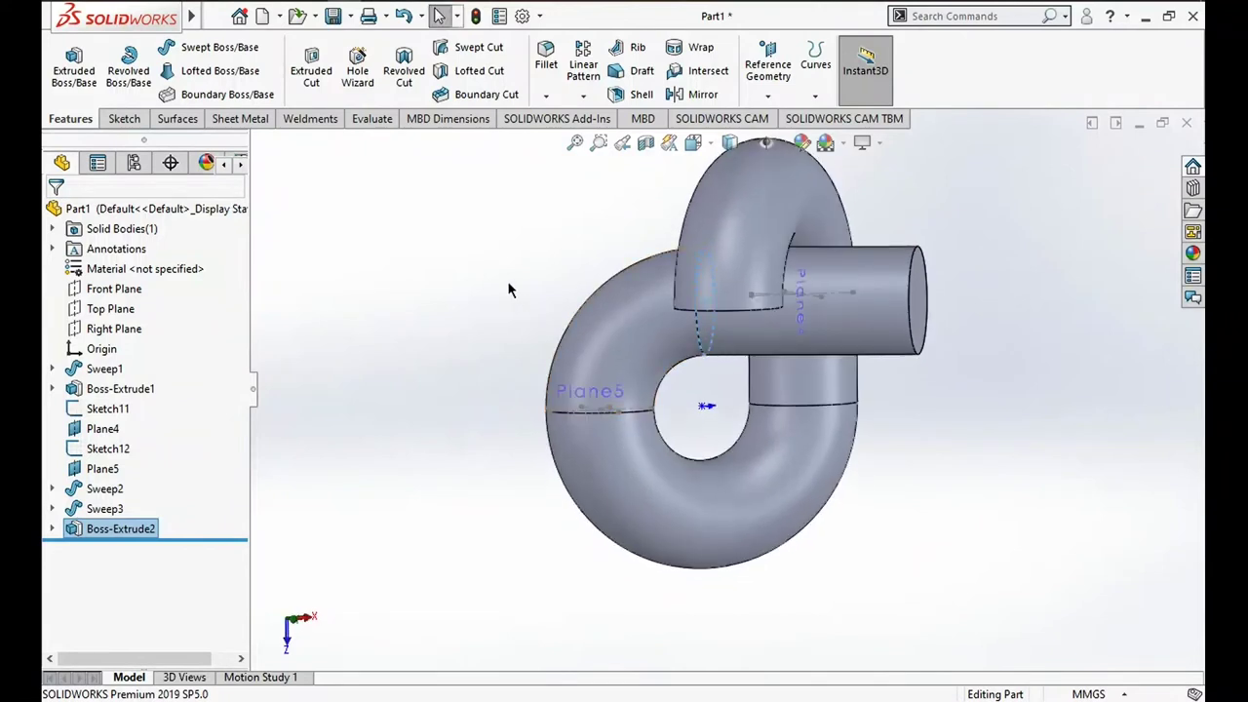
click(508, 290)
middle_drag(573, 355, 604, 401)
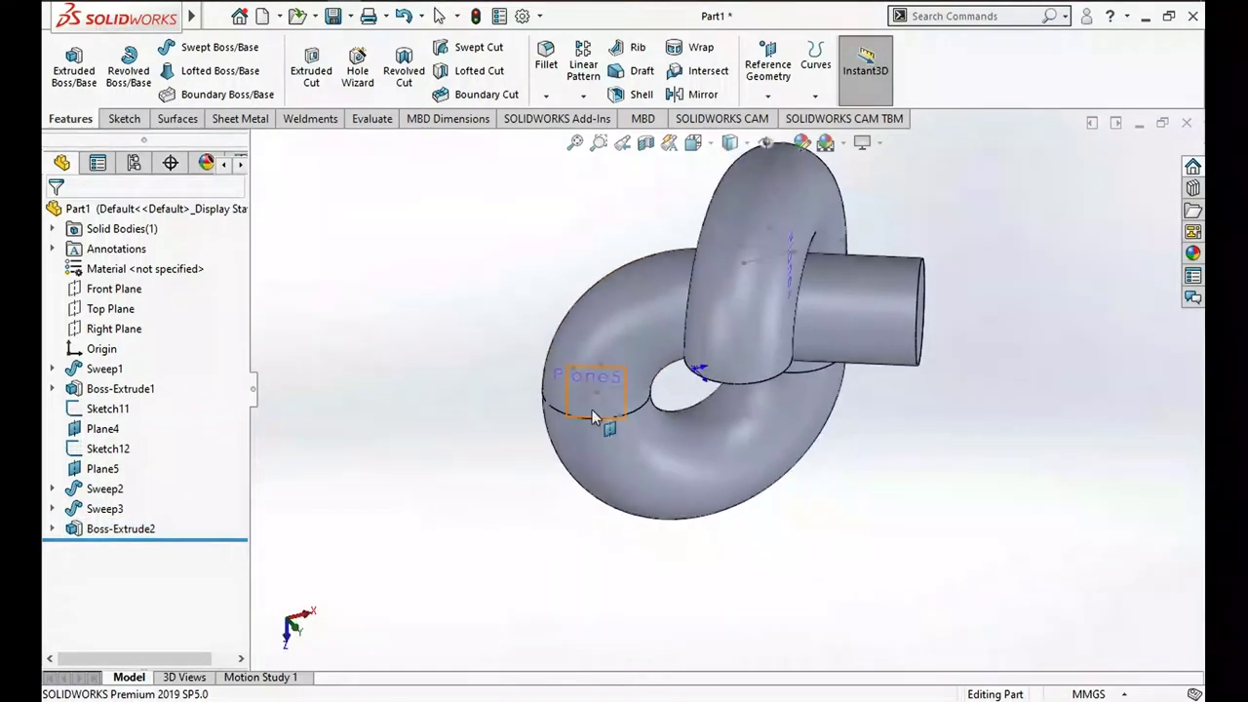
click(603, 401)
right_click(604, 401)
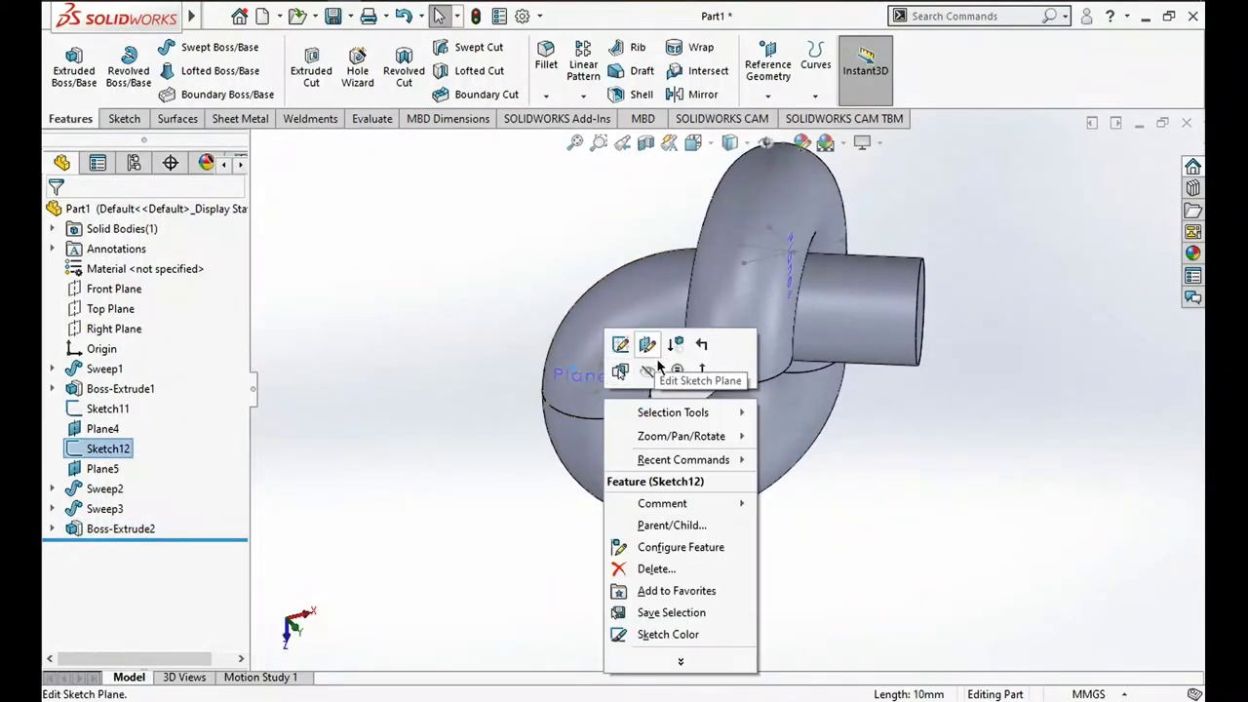
click(724, 366)
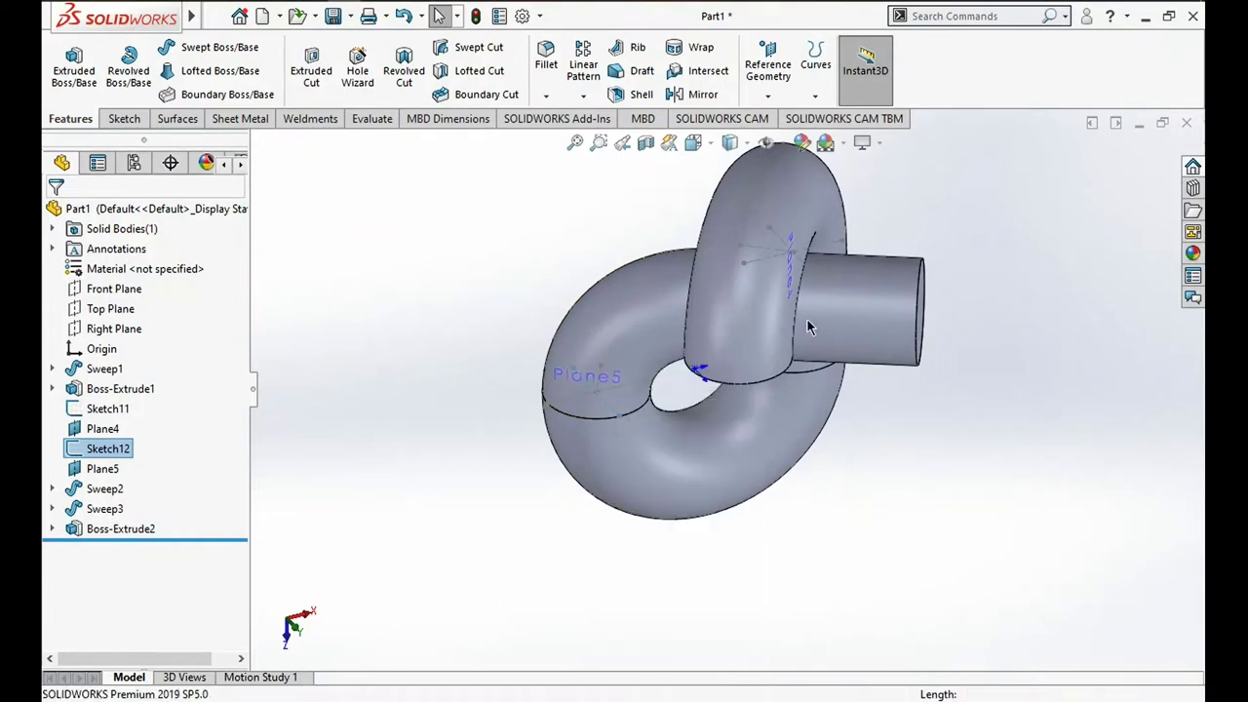
click(756, 257)
click(848, 208)
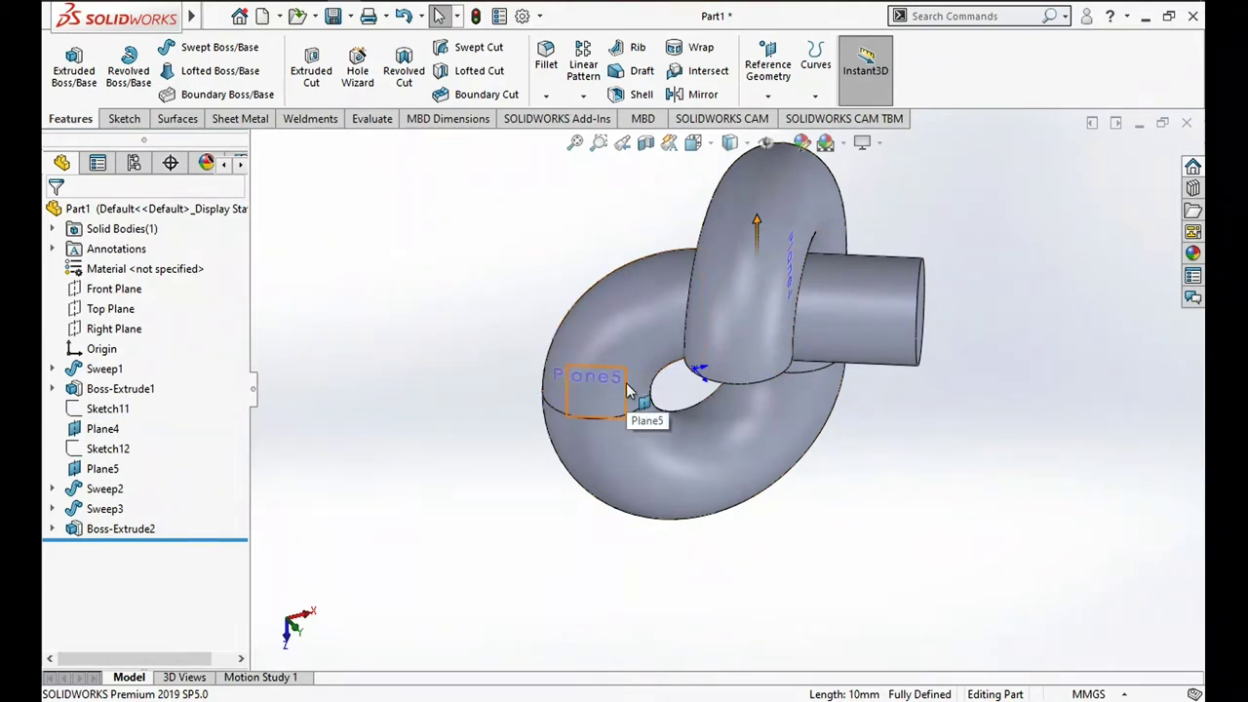
Start a new sketch on the tube's other open end face
mouse_move(824, 455)
middle_down()
mouse_move(736, 338)
mouse_move(633, 468)
mouse_move(679, 284)
middle_up()
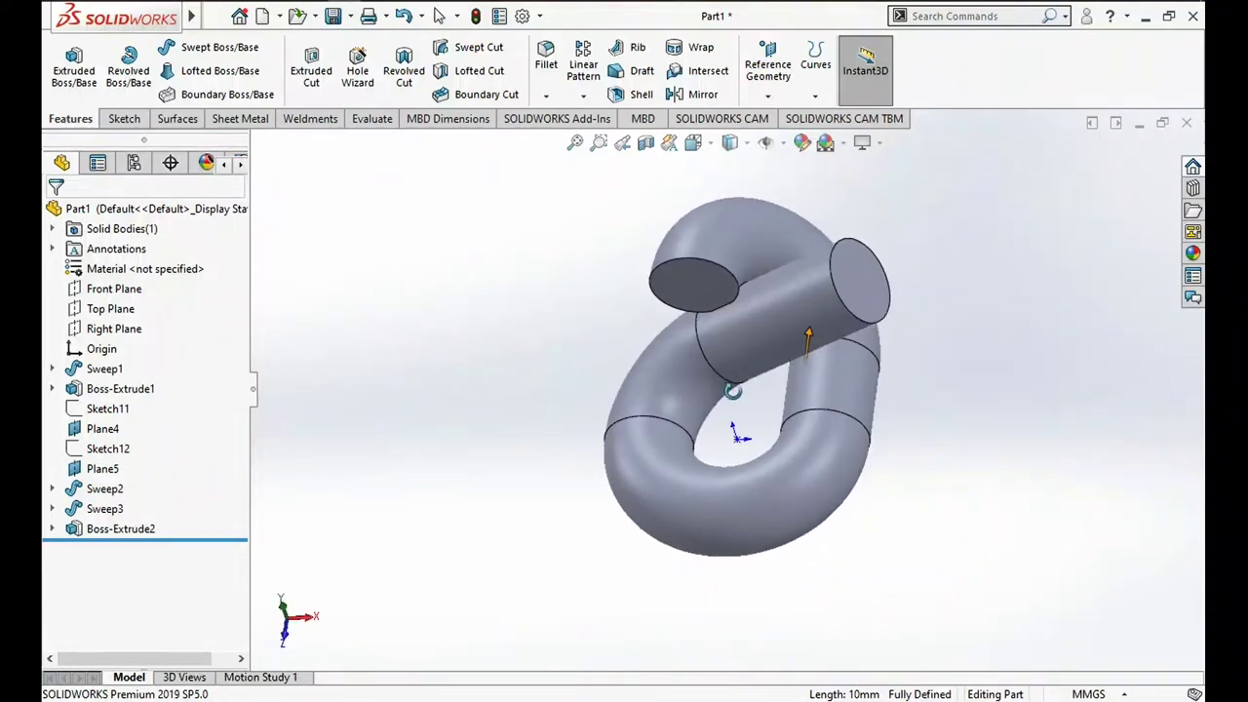
click(674, 269)
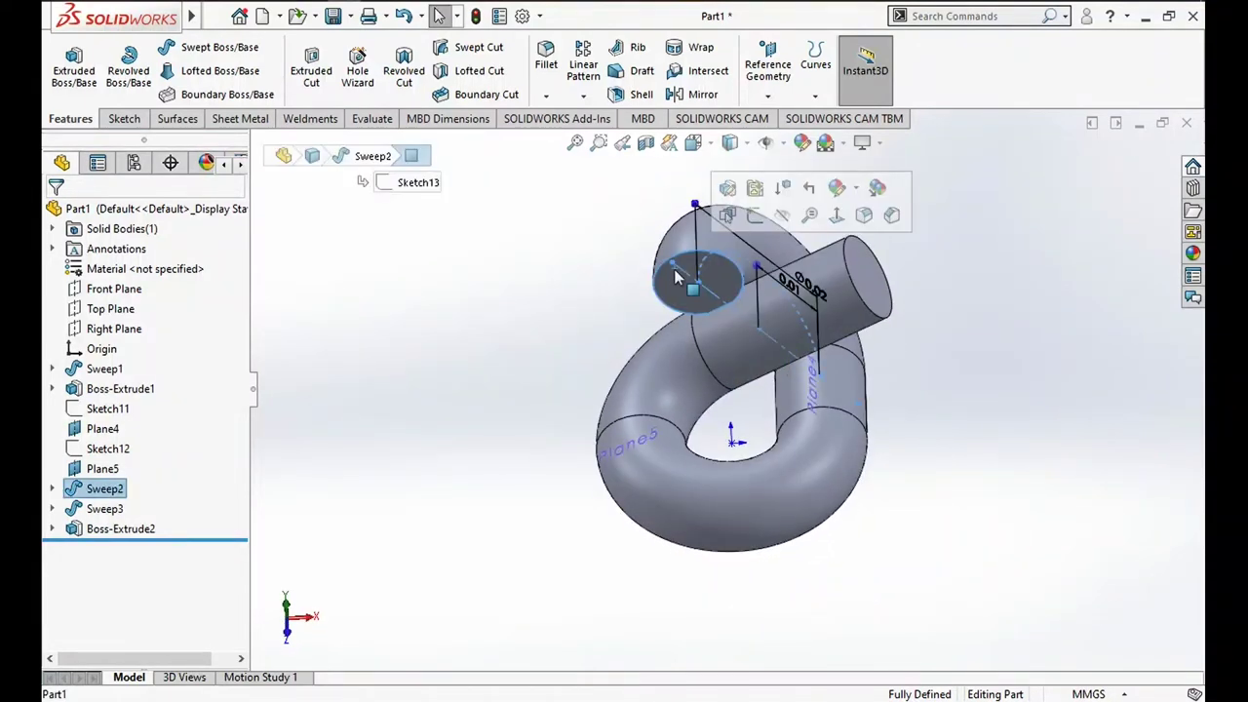
click(754, 216)
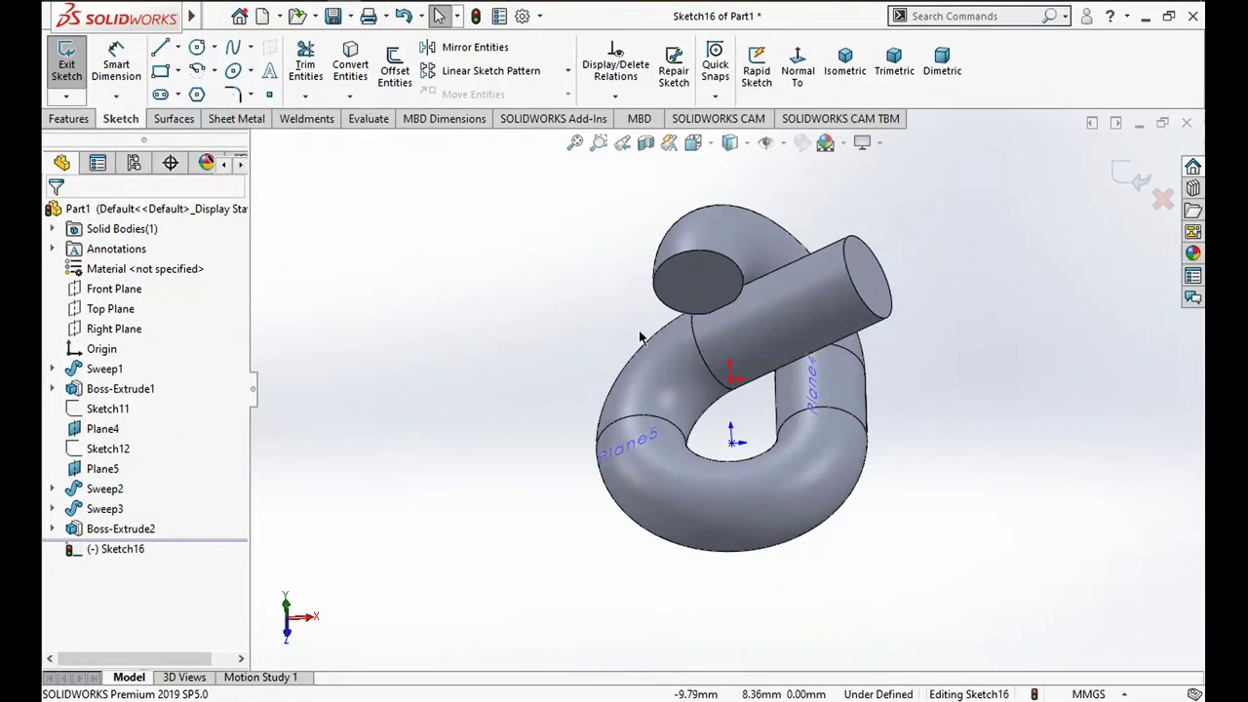
Draw a 5 mm radius circle centred on the end face in Sketch16
scroll(640, 336, down, 1)
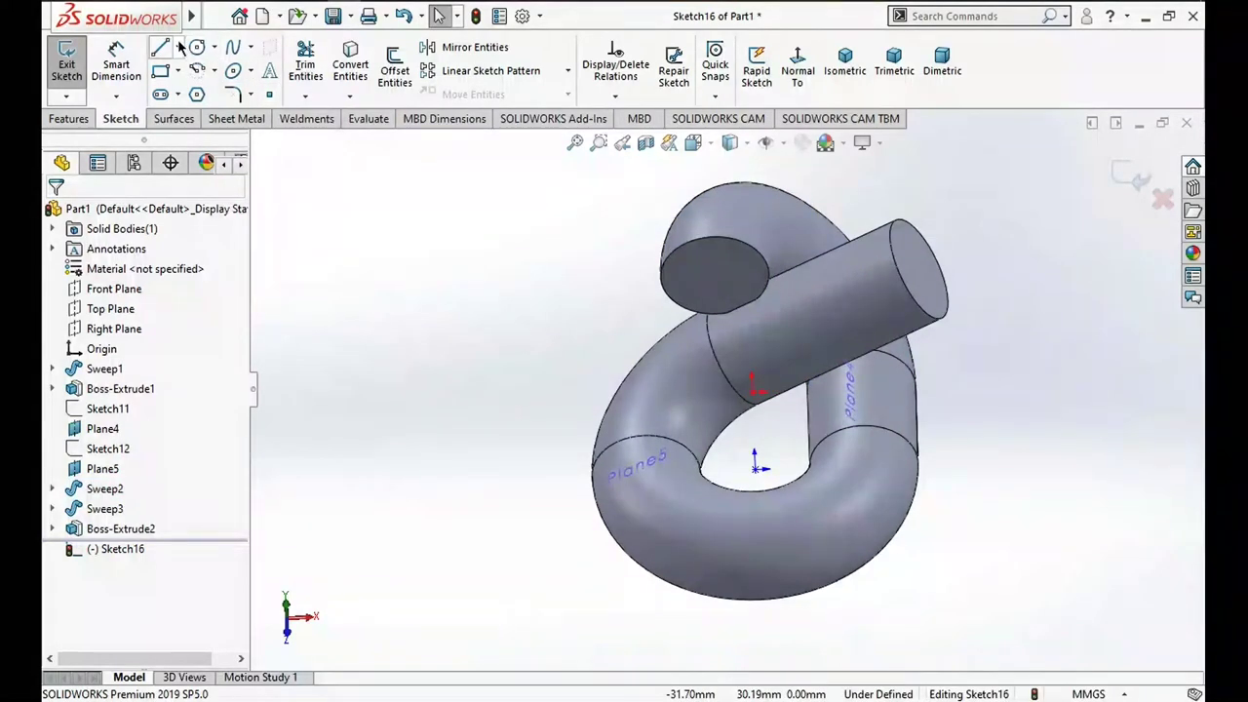
click(179, 46)
click(214, 47)
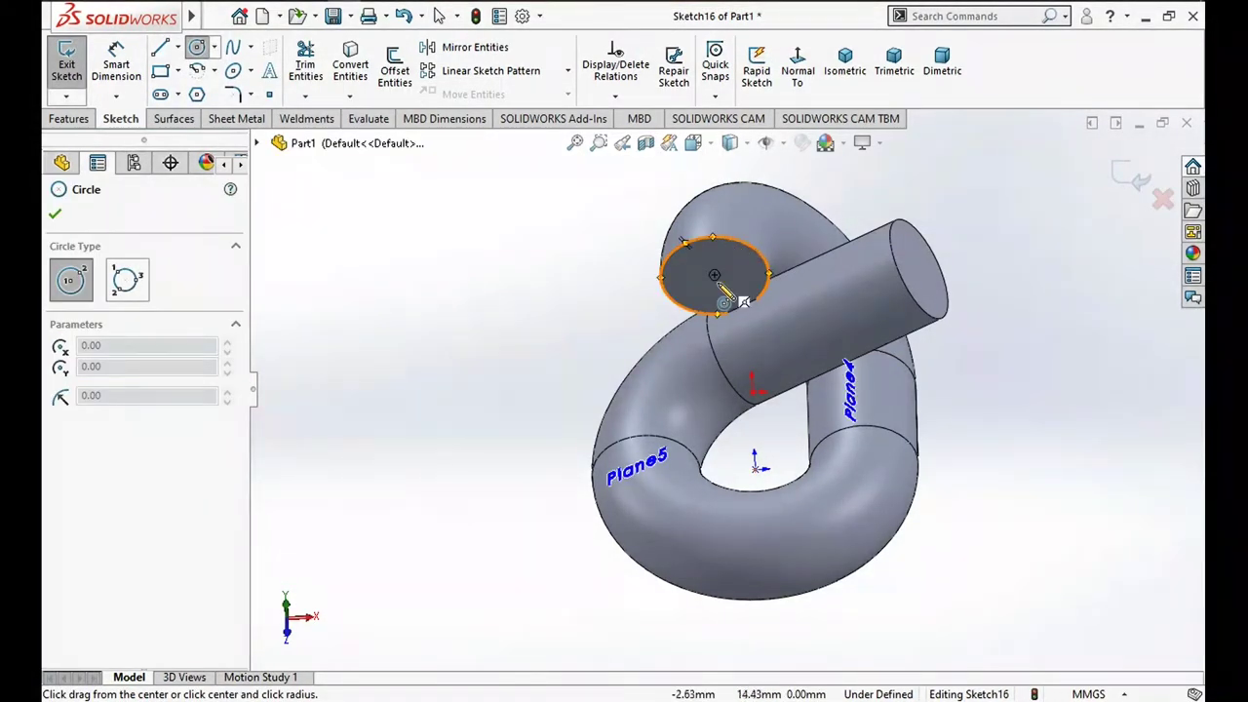
click(721, 284)
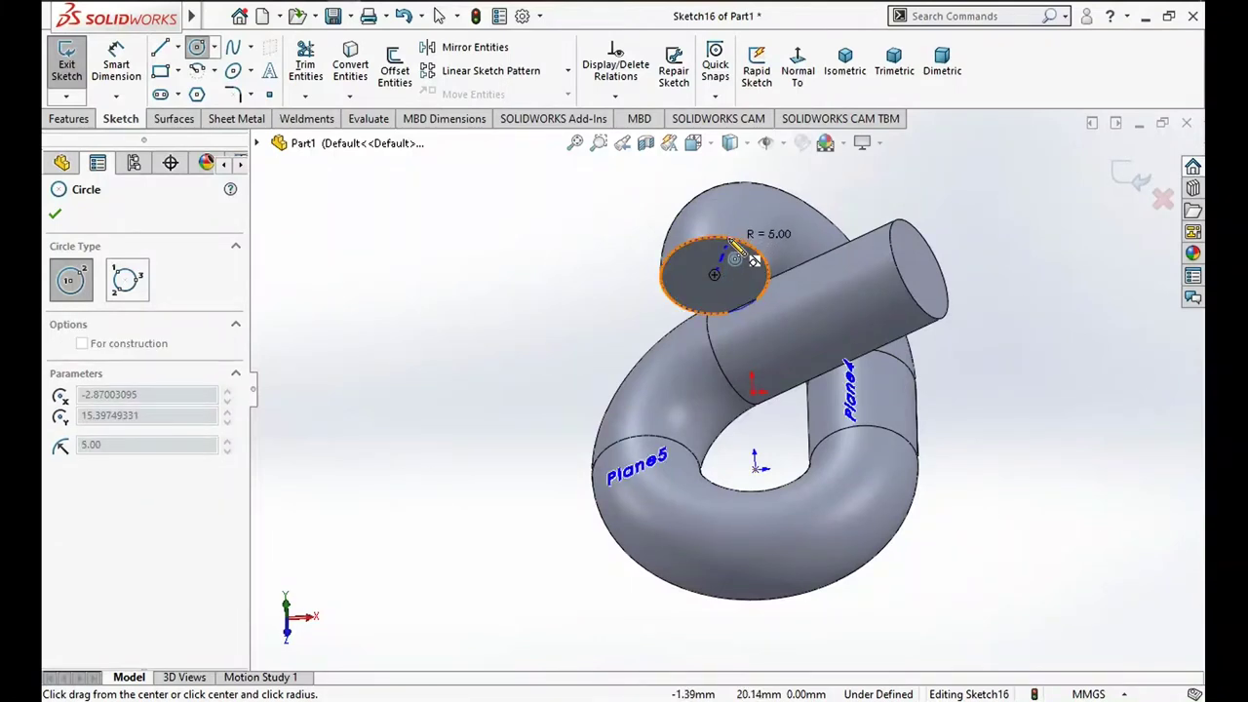
click(734, 252)
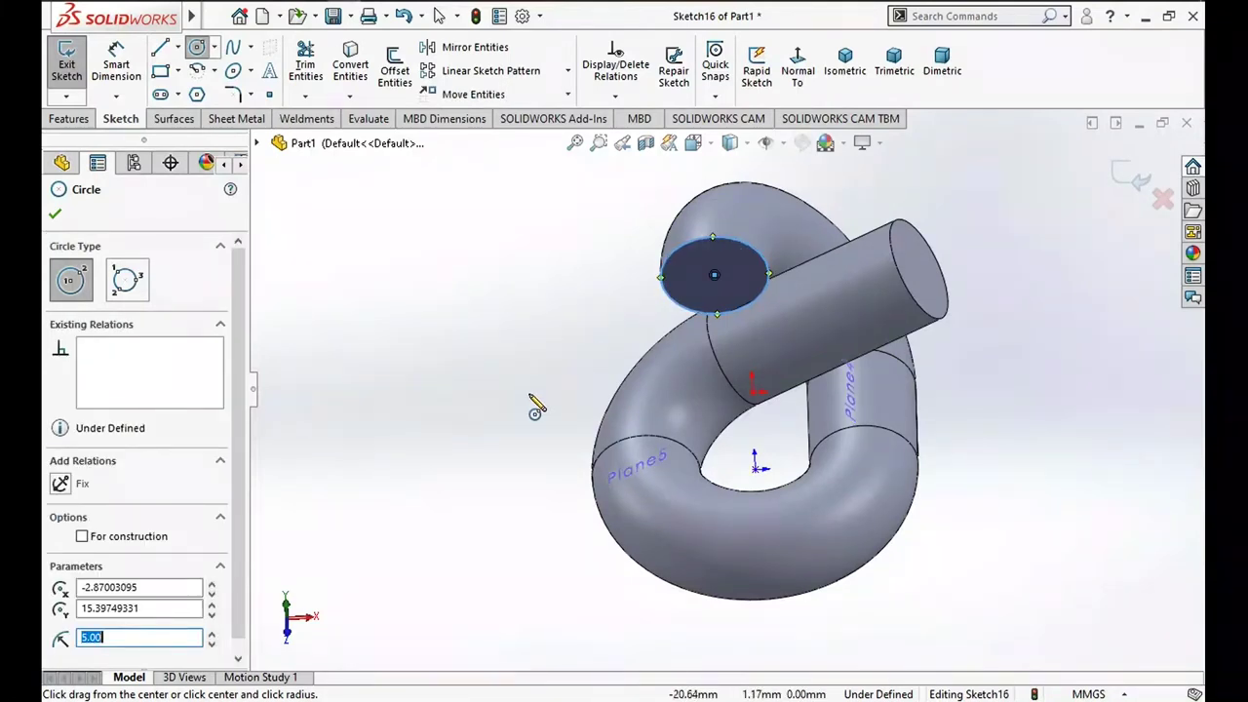
click(180, 47)
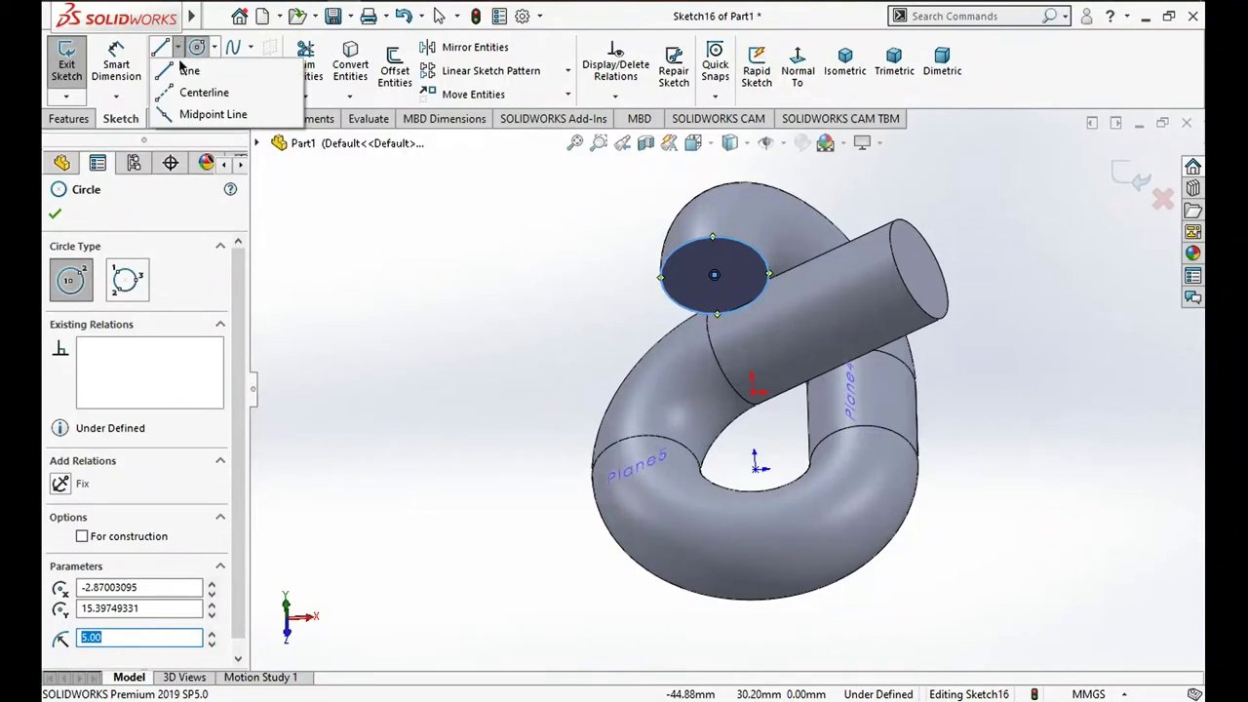
key(Escape)
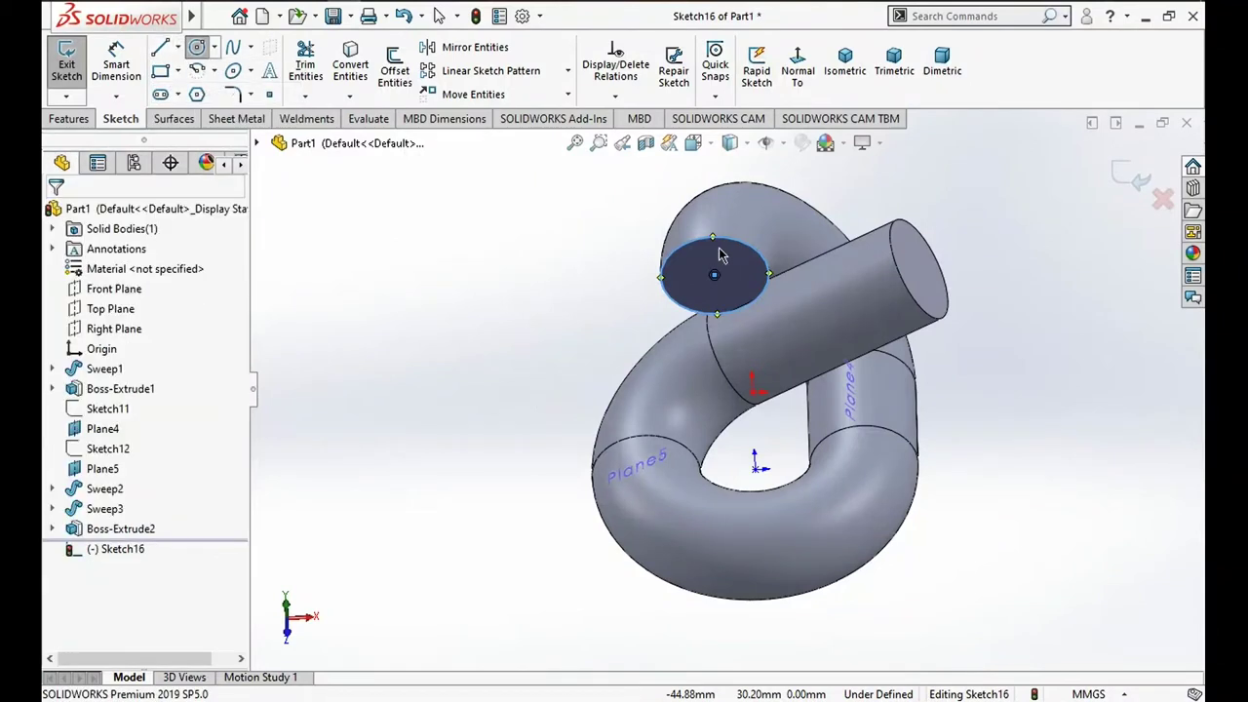
Draw vertical and horizontal construction lines across the end-face circle
mouse_move(790, 329)
middle_down()
mouse_move(829, 273)
mouse_move(828, 238)
mouse_move(809, 263)
middle_up()
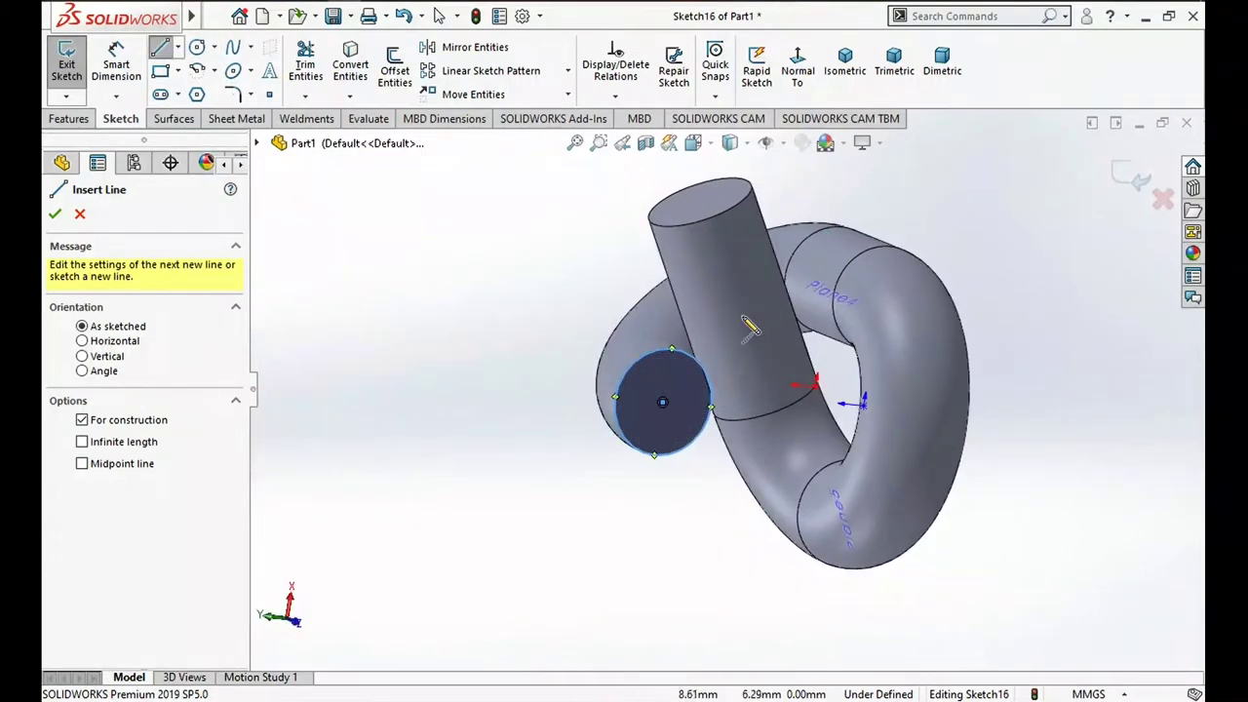
click(672, 348)
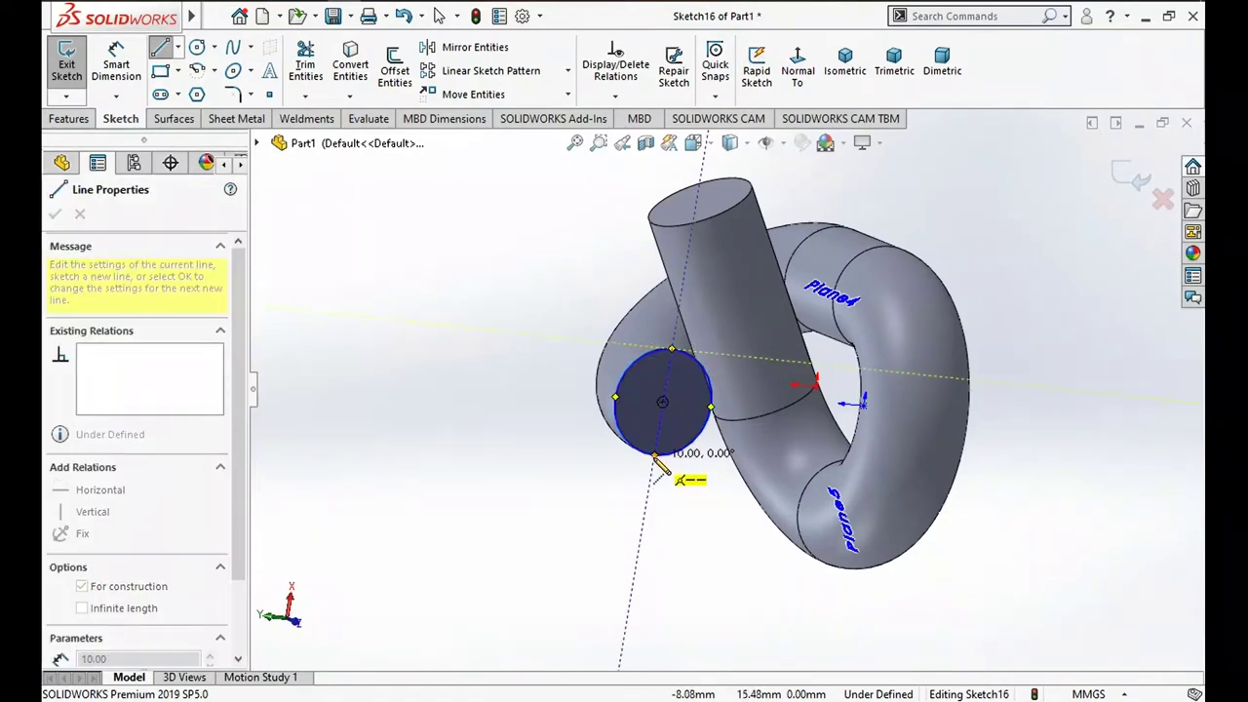
double_click(655, 457)
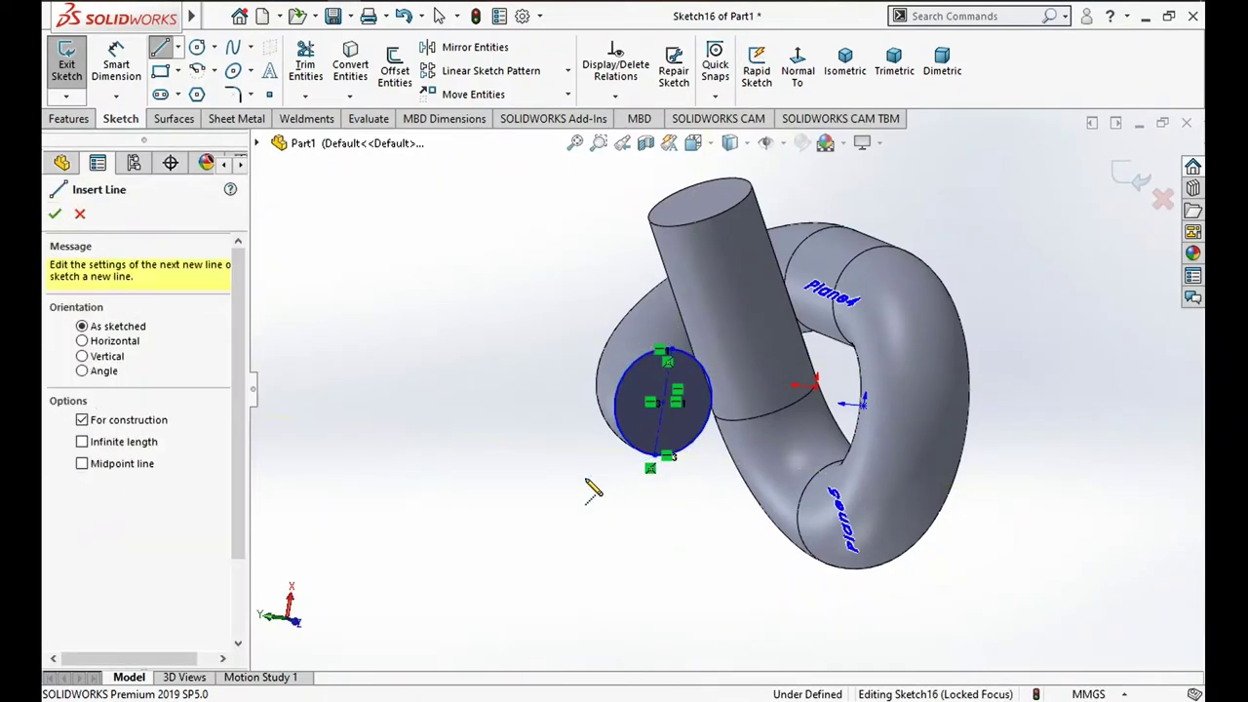
click(616, 399)
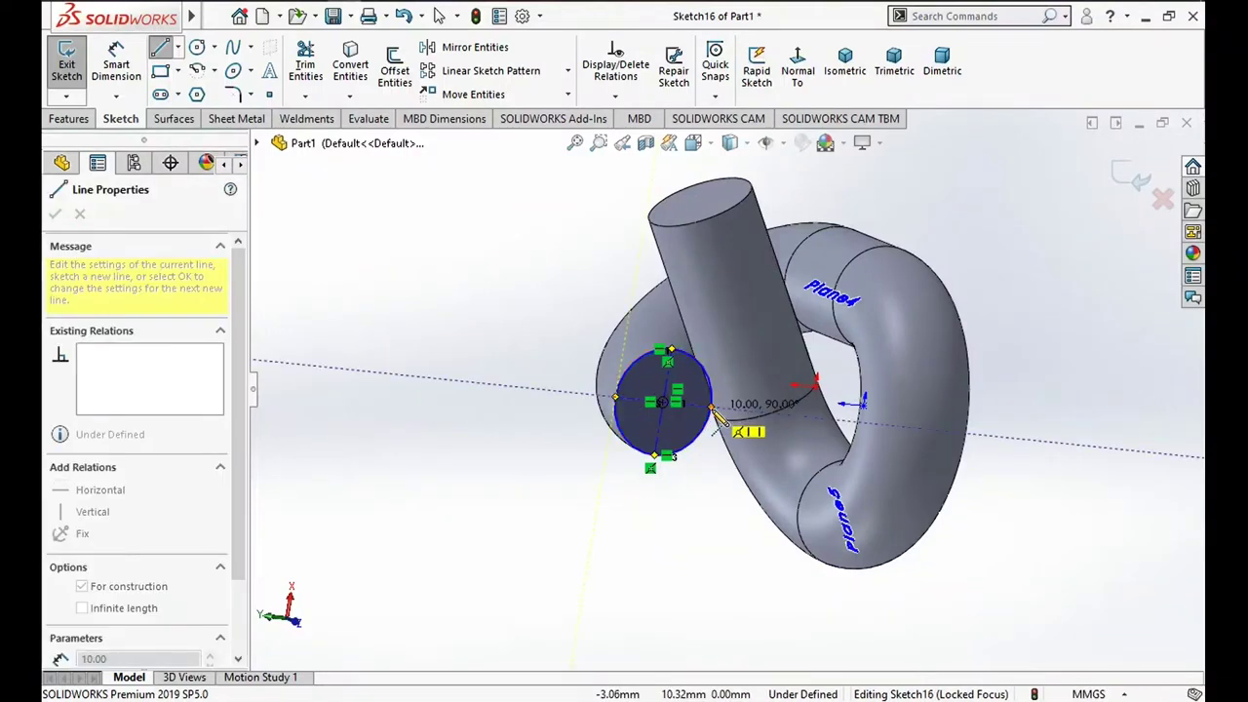
click(713, 404)
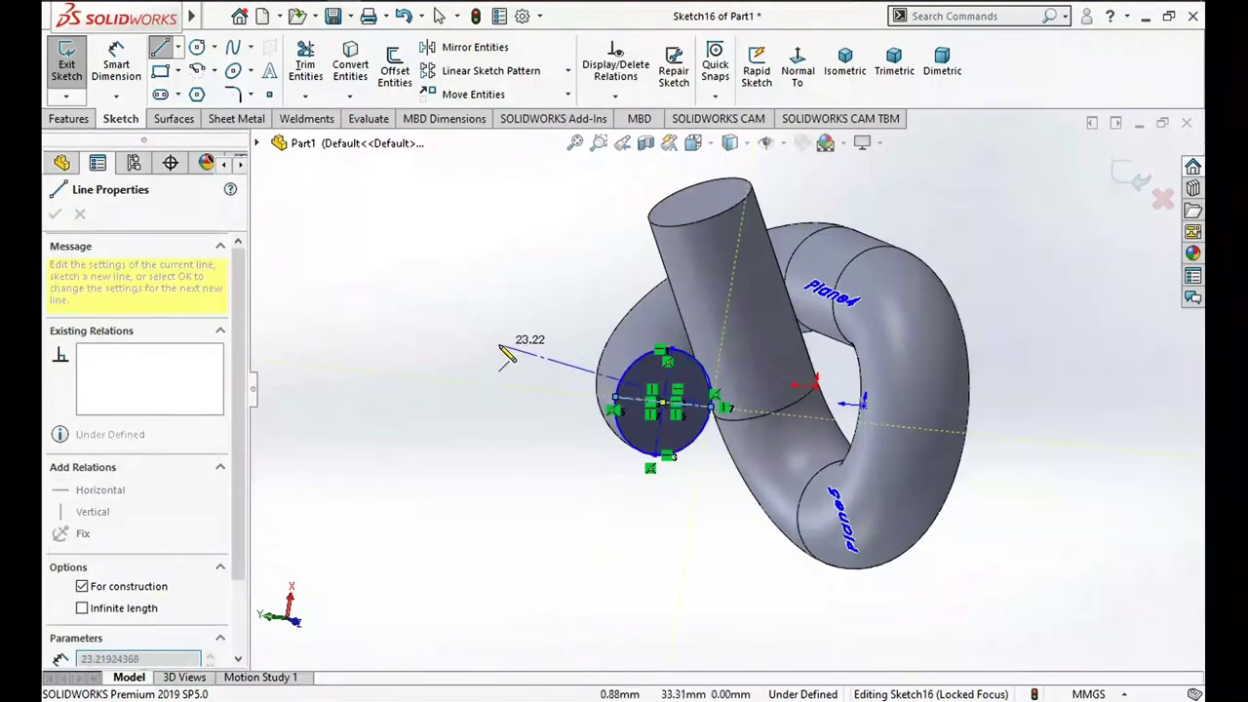
key(Escape)
Add a construction line from the circle centre to its upper-right edge
scroll(715, 465, down, 3)
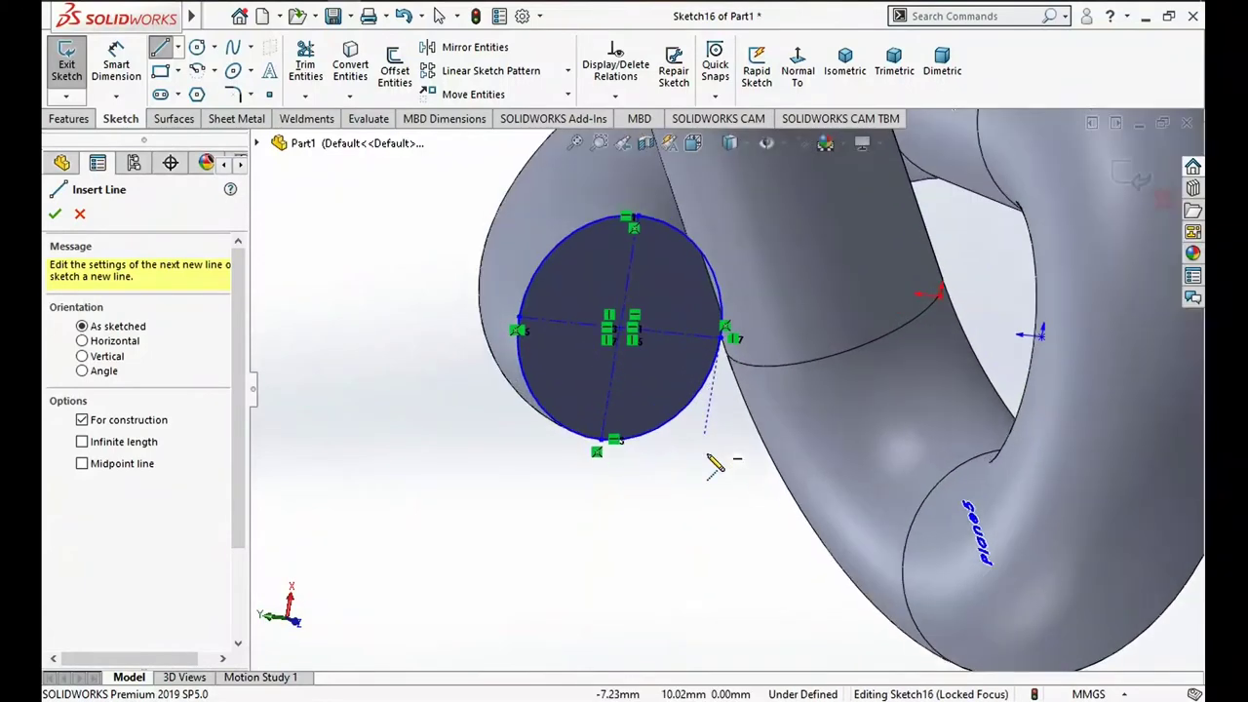
middle_drag(718, 477, 663, 458)
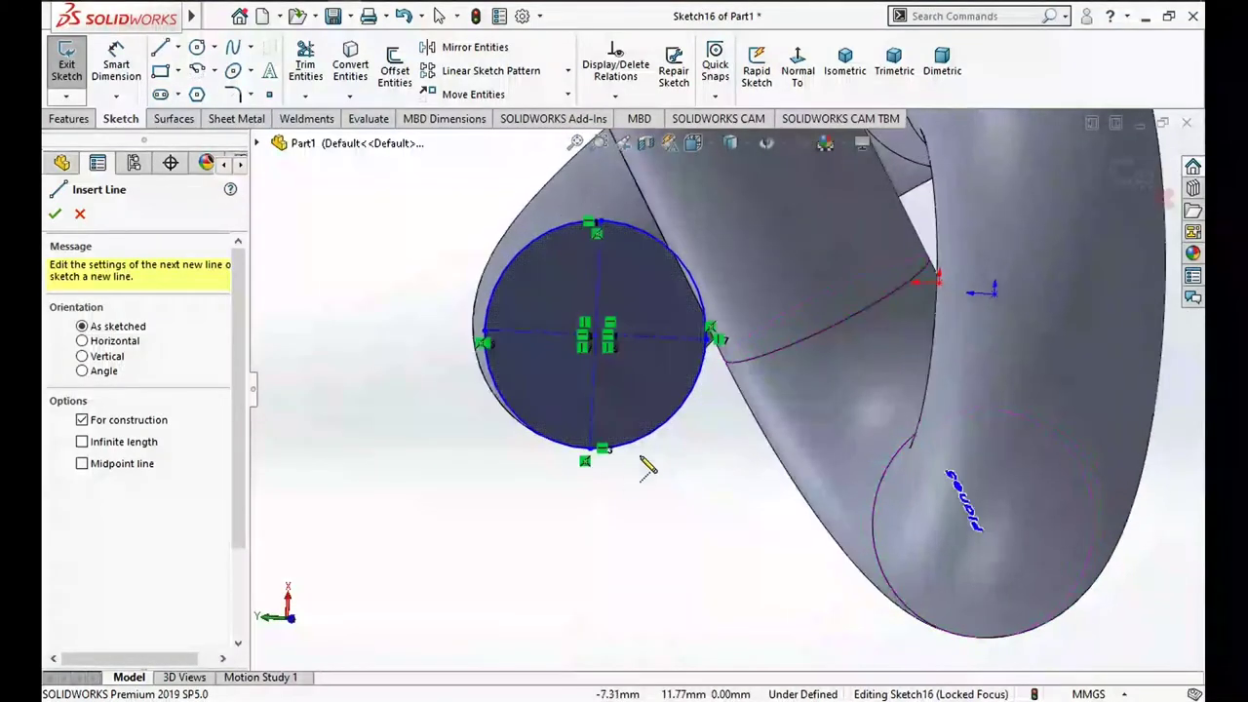
click(594, 334)
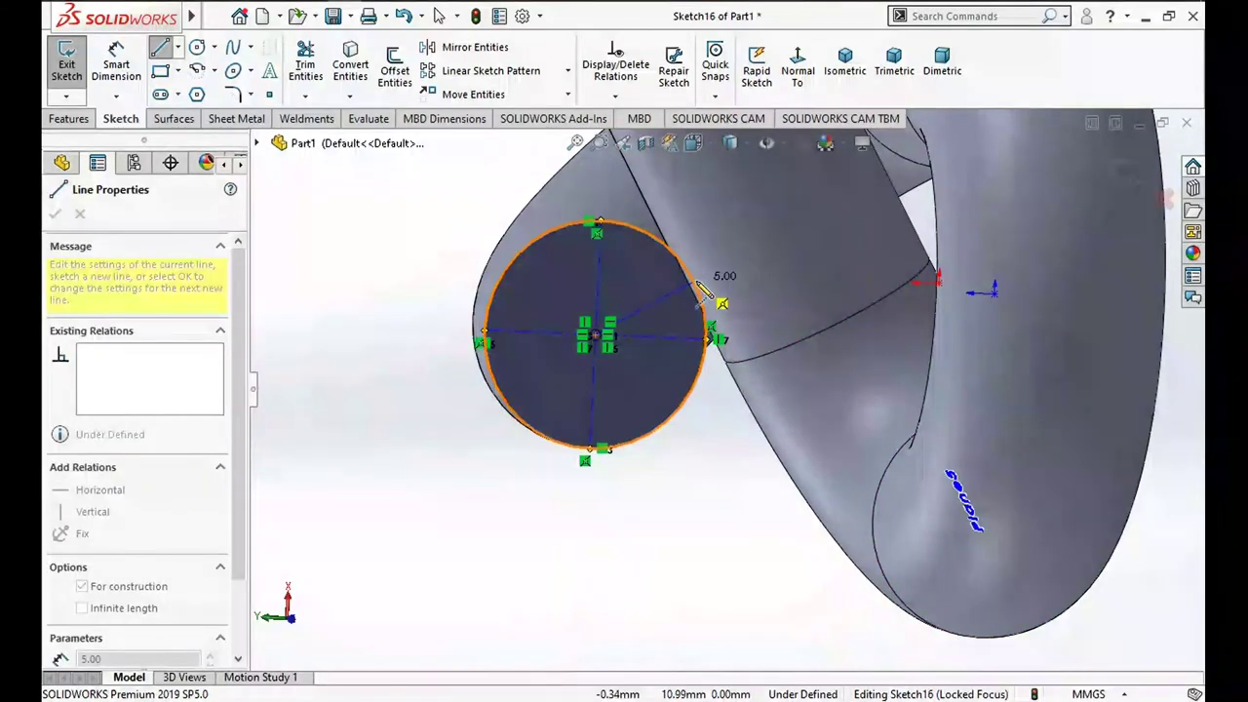
click(694, 290)
key(Escape)
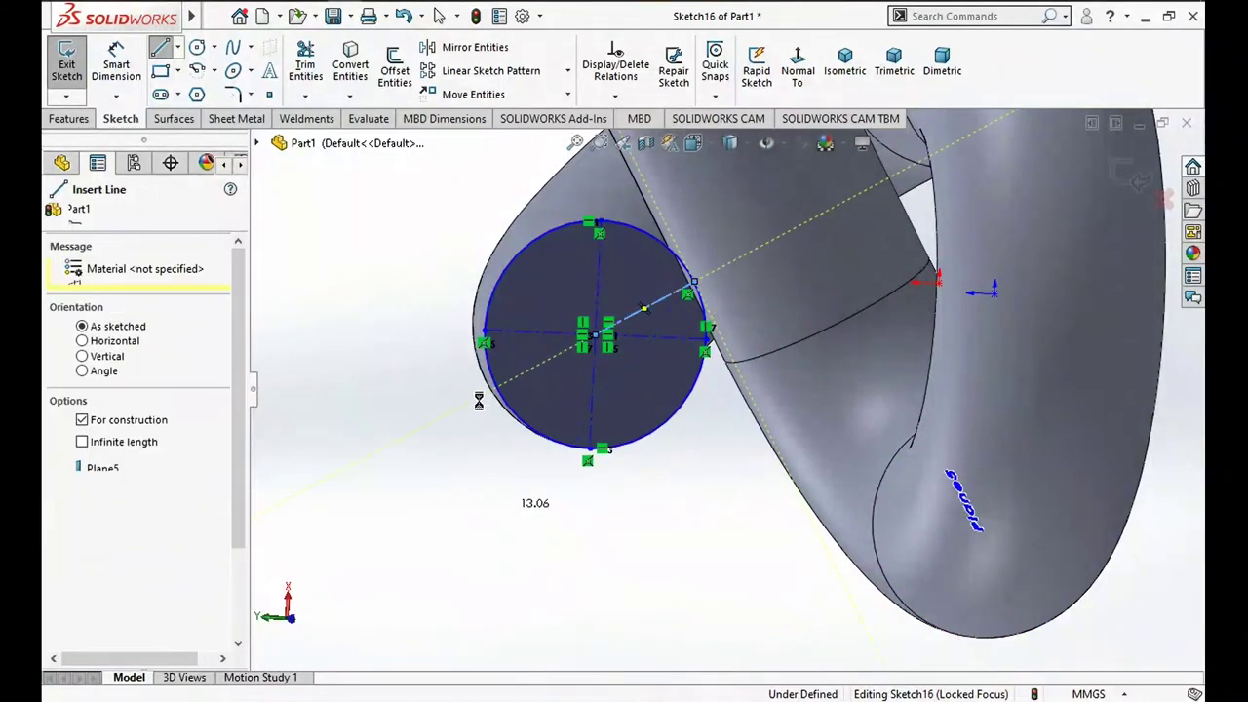
key(Escape)
key(d)
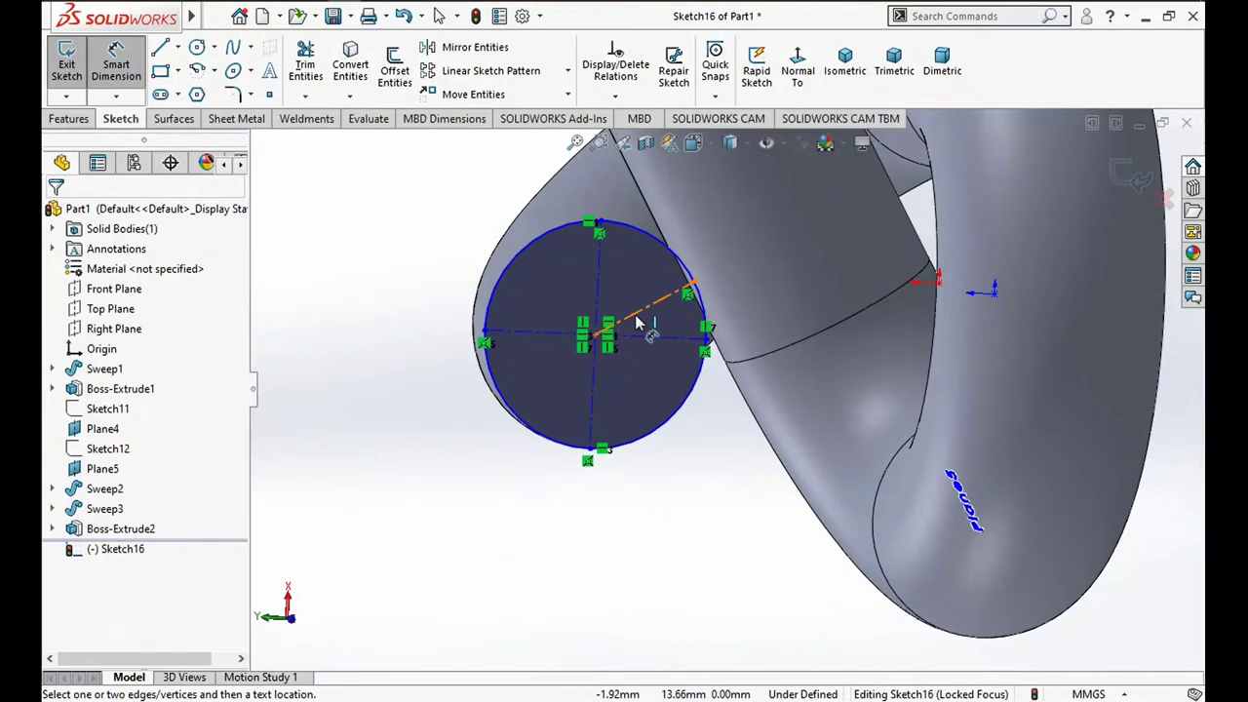
scroll(790, 451, down, 2)
mouse_move(885, 483)
middle_down()
mouse_move(906, 476)
mouse_move(798, 461)
mouse_move(970, 444)
mouse_move(858, 418)
mouse_move(772, 635)
mouse_move(778, 659)
mouse_move(844, 621)
mouse_move(868, 575)
mouse_move(880, 521)
mouse_move(845, 467)
mouse_move(866, 568)
middle_up()
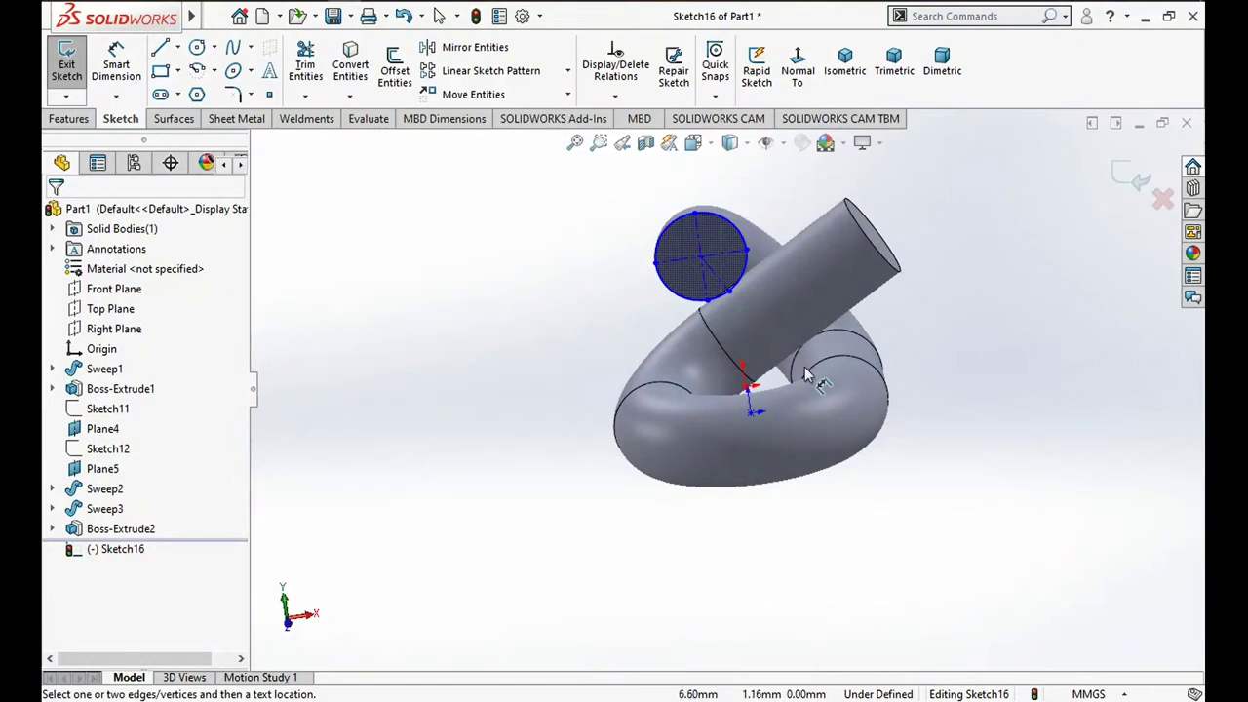
scroll(761, 293, down, 2)
scroll(729, 278, down, 2)
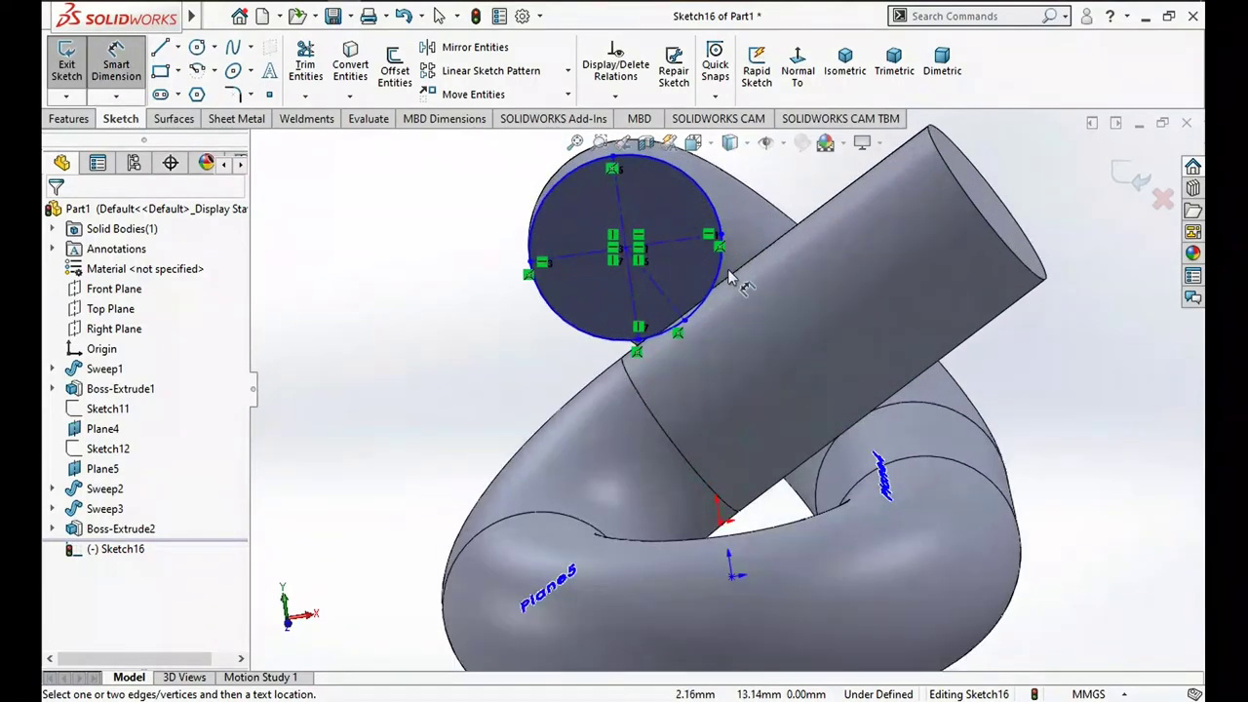
key(Escape)
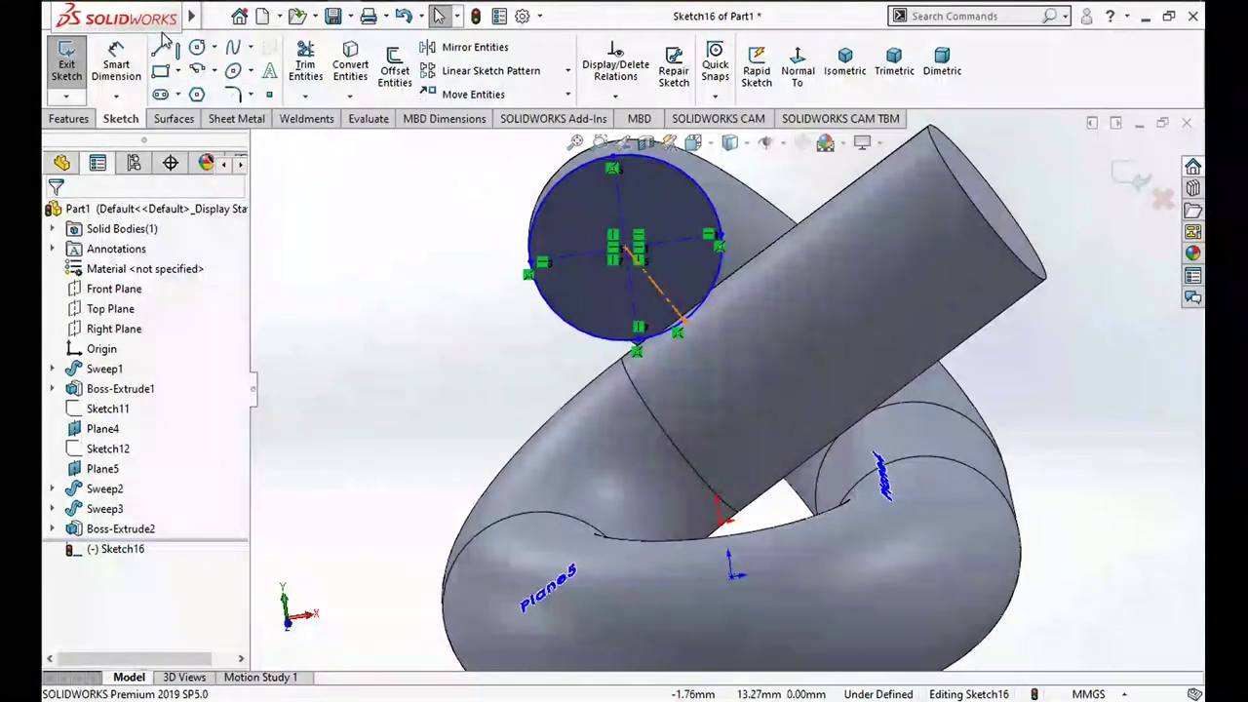
Replace the diagonal line with a centerline from the circle centre to its edge
click(652, 285)
key(Delete)
click(177, 47)
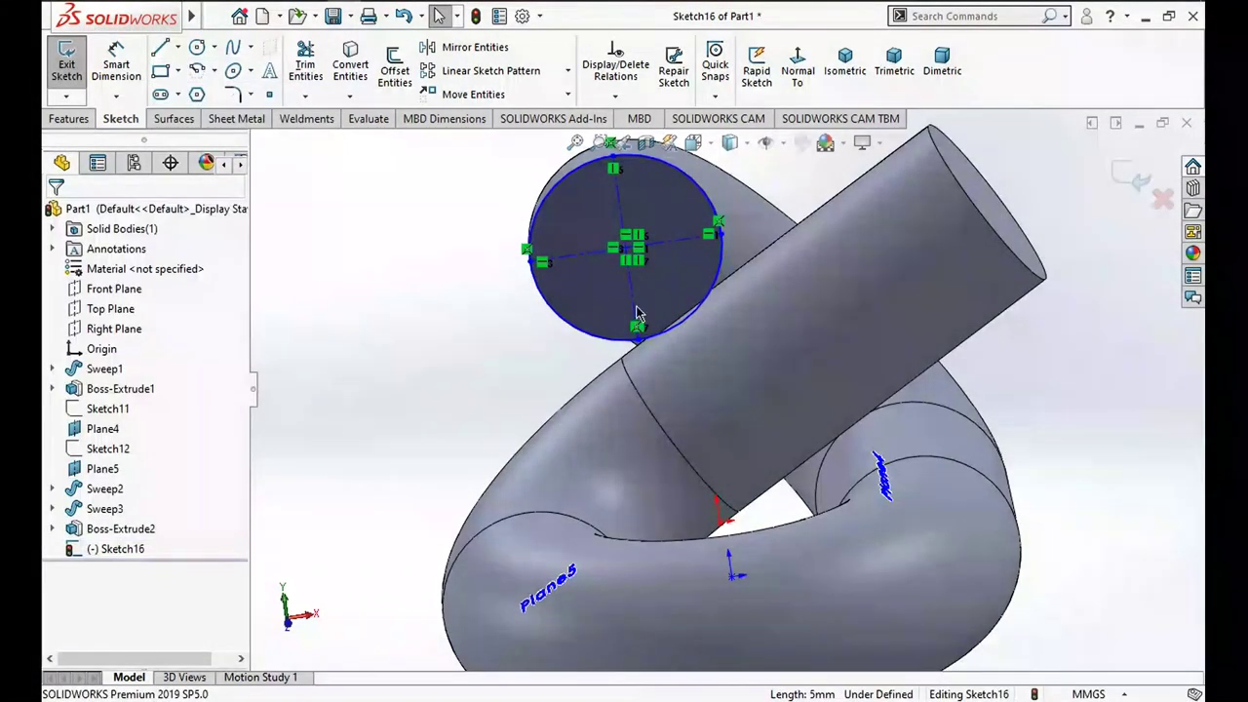
click(627, 249)
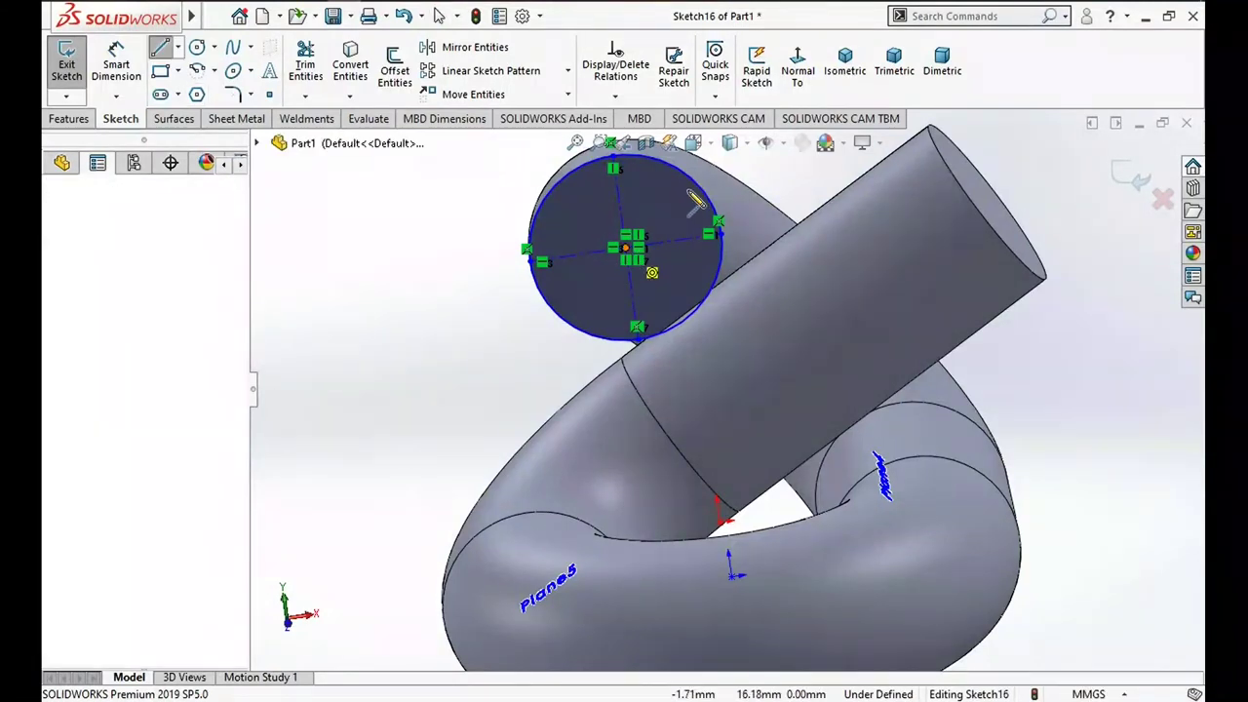
click(718, 206)
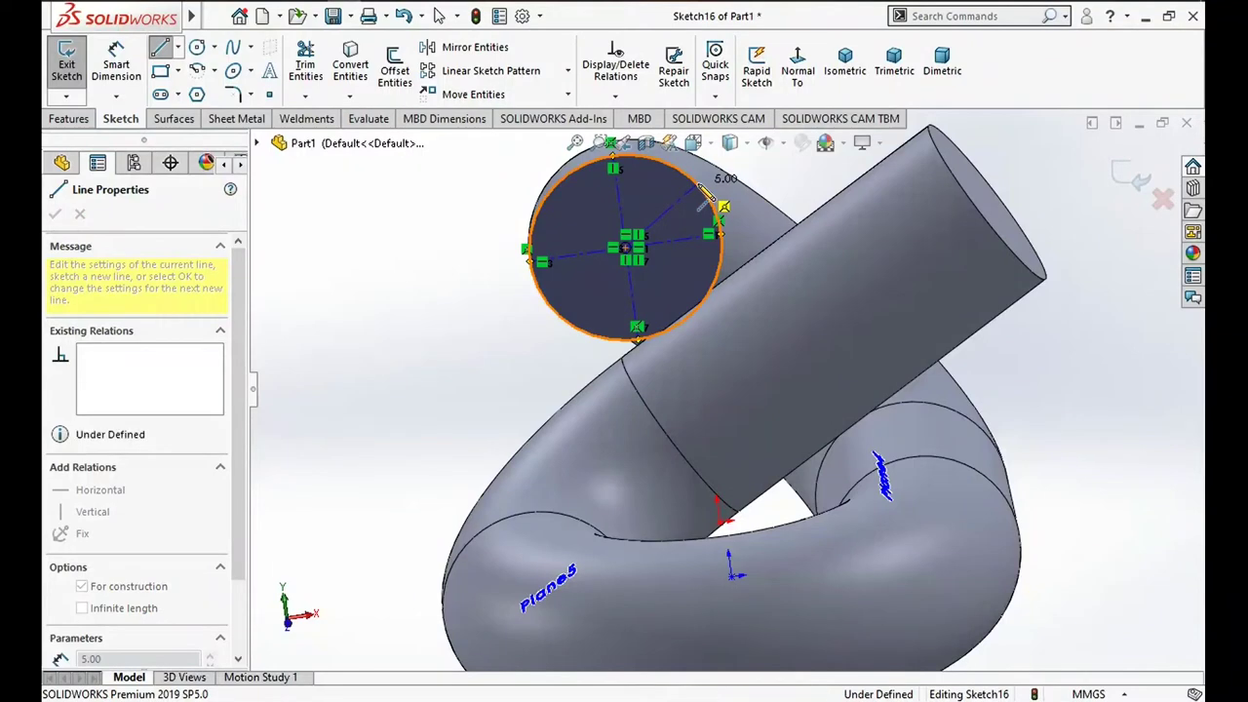
key(Escape)
key(Escape)
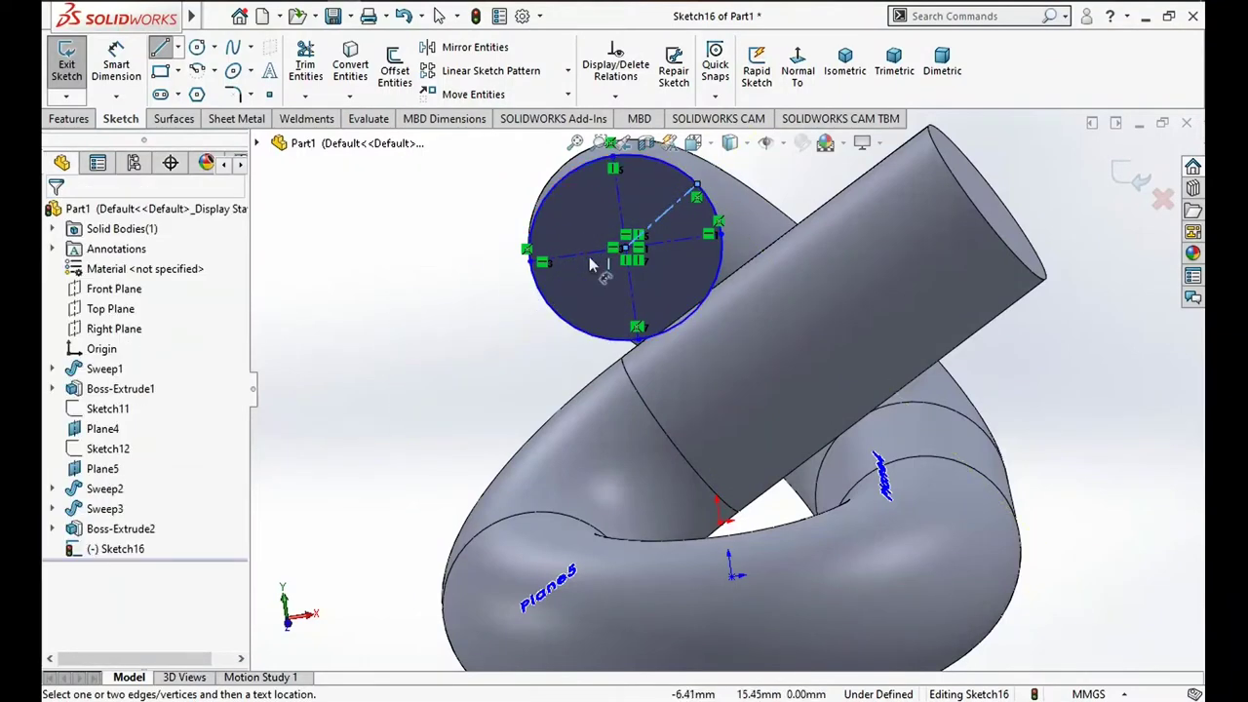
Dimension the centerline at 80° to the vertical construction line and exit the sketch
click(618, 207)
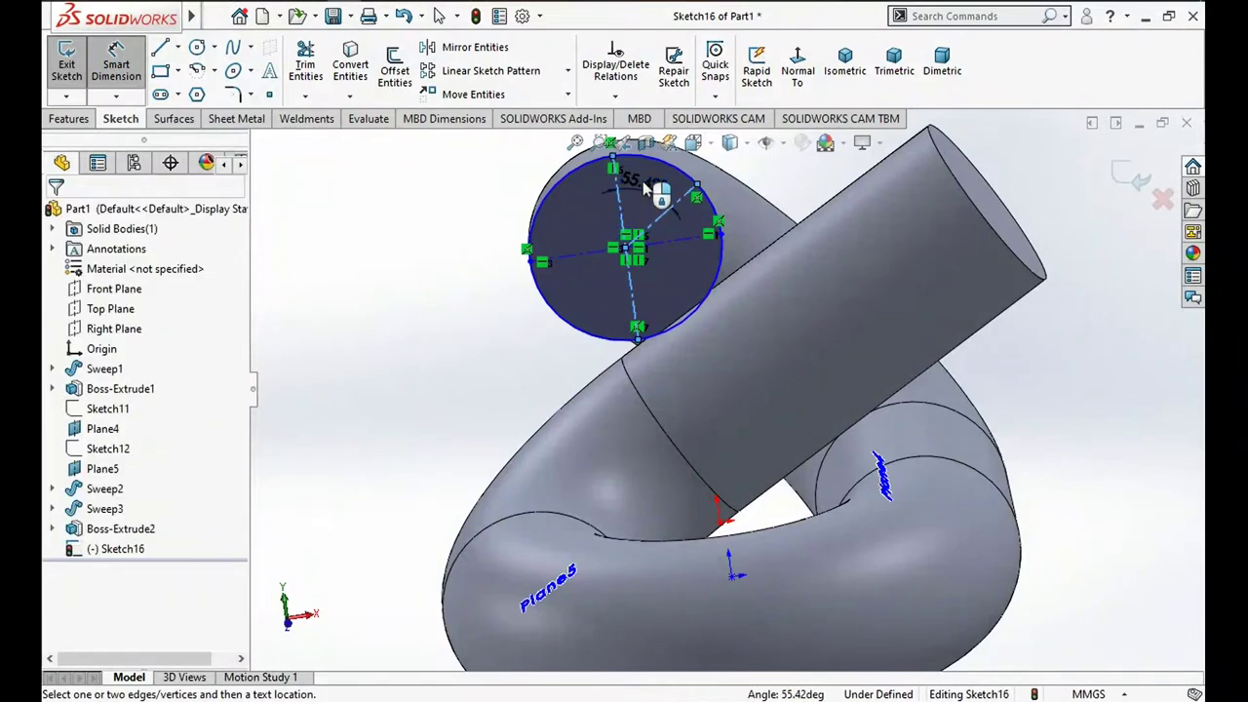
click(642, 190)
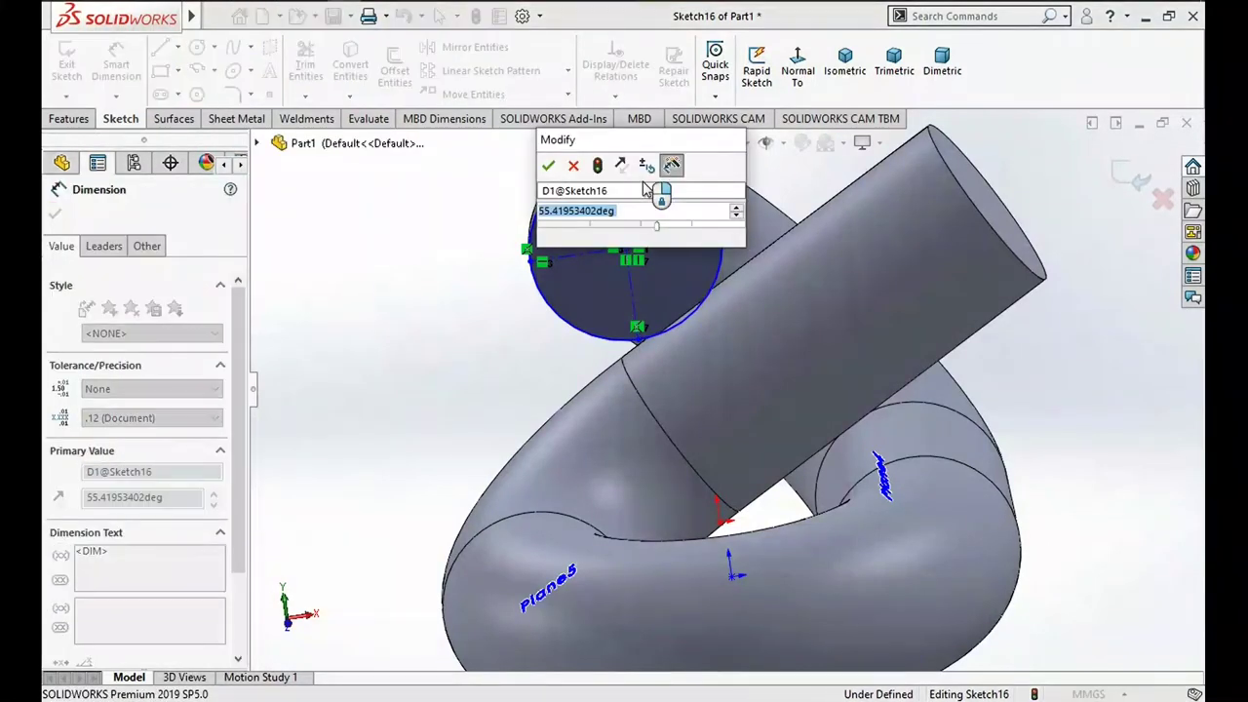
text(80)
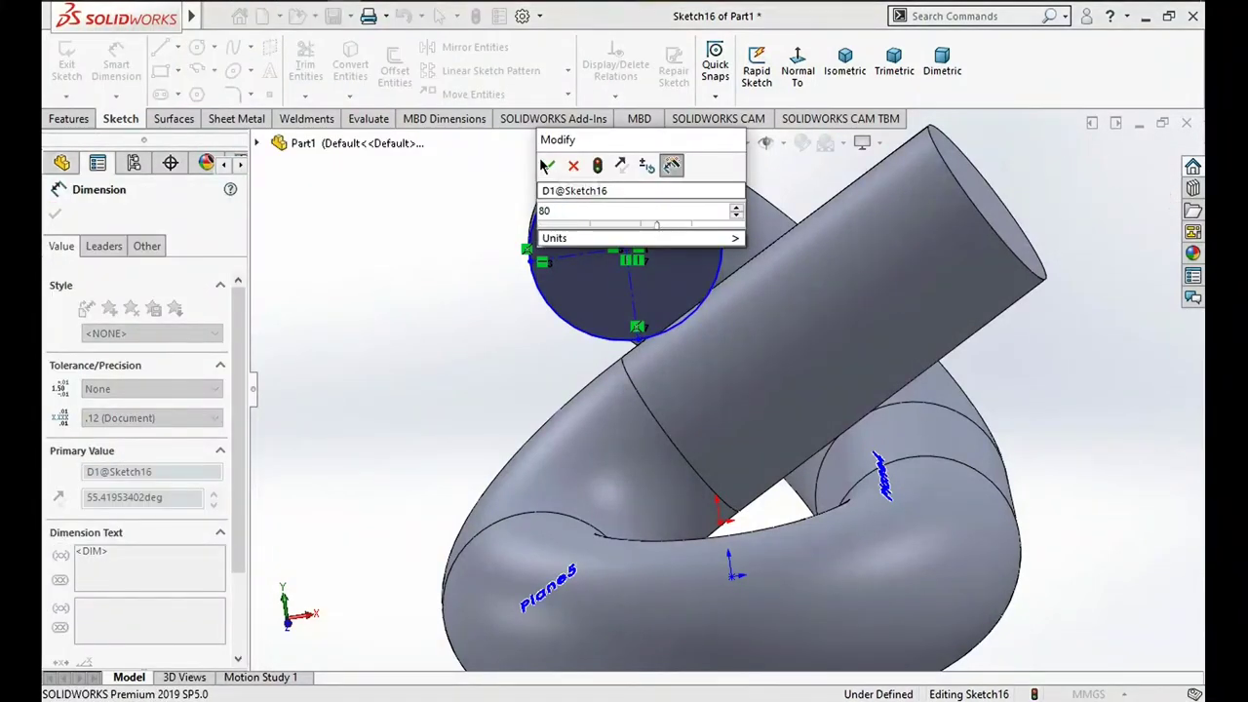
click(547, 168)
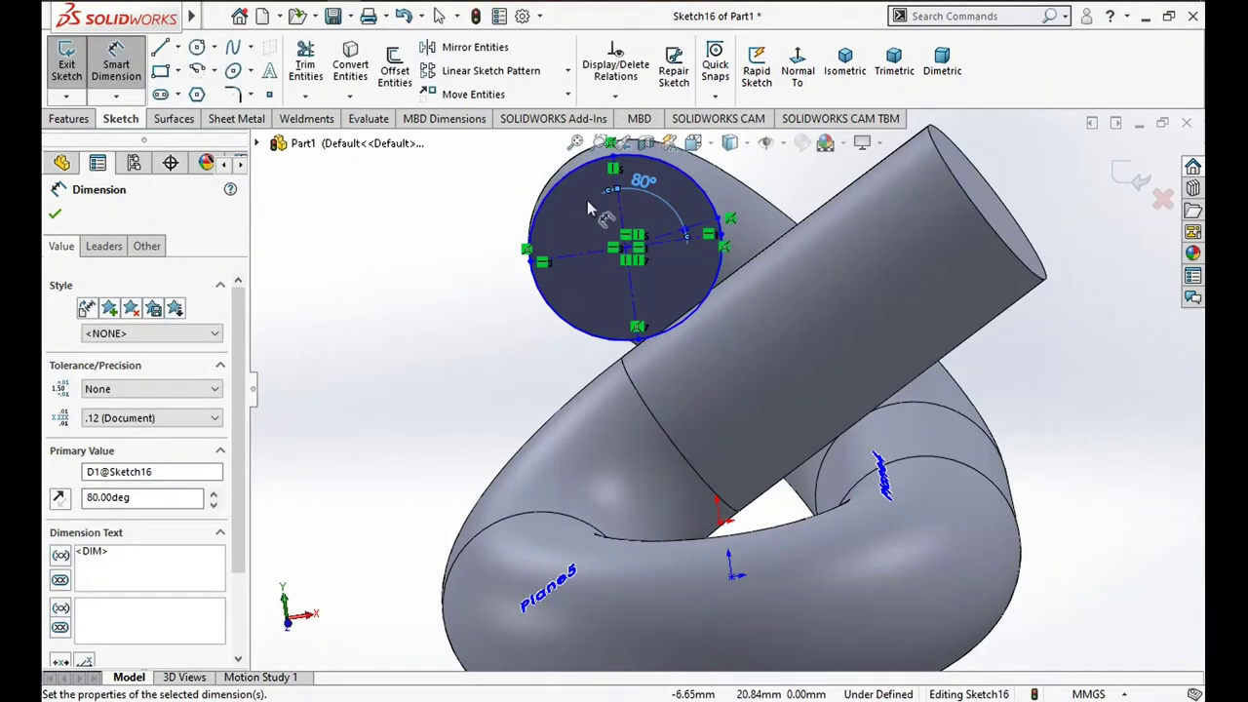
click(454, 317)
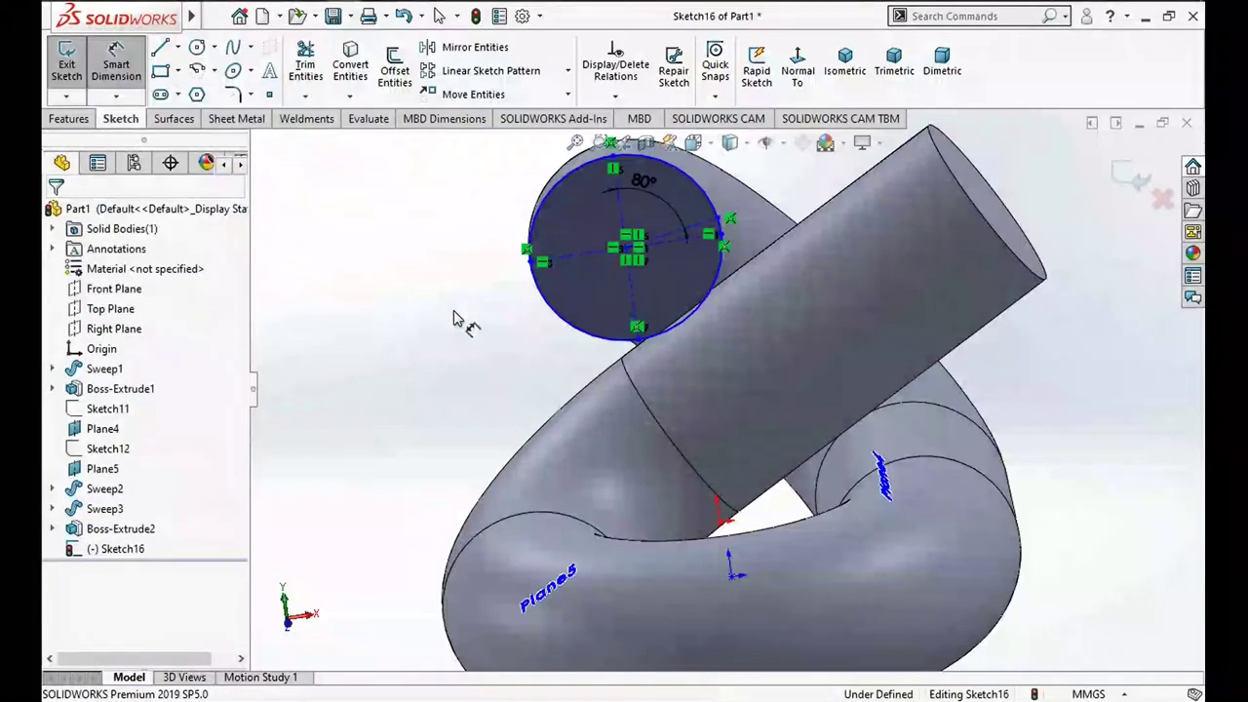
click(1131, 178)
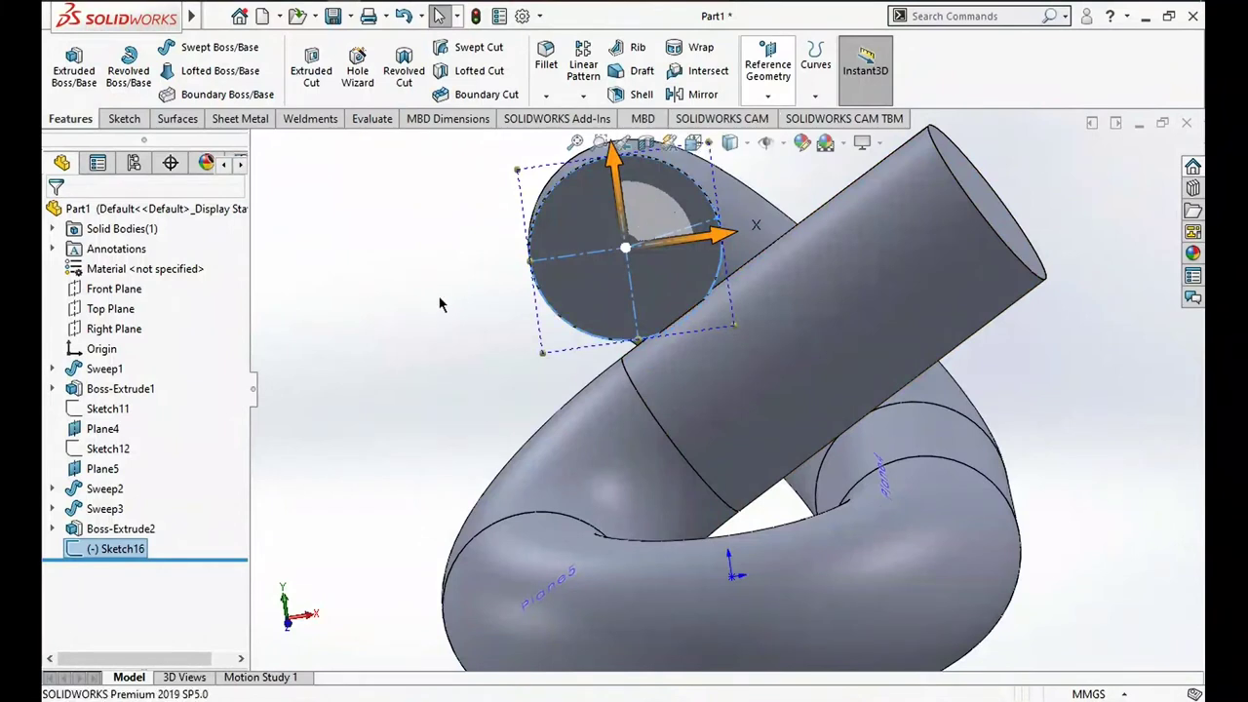
Select Sketch16 and begin a new reference plane from Reference Geometry
key(Escape)
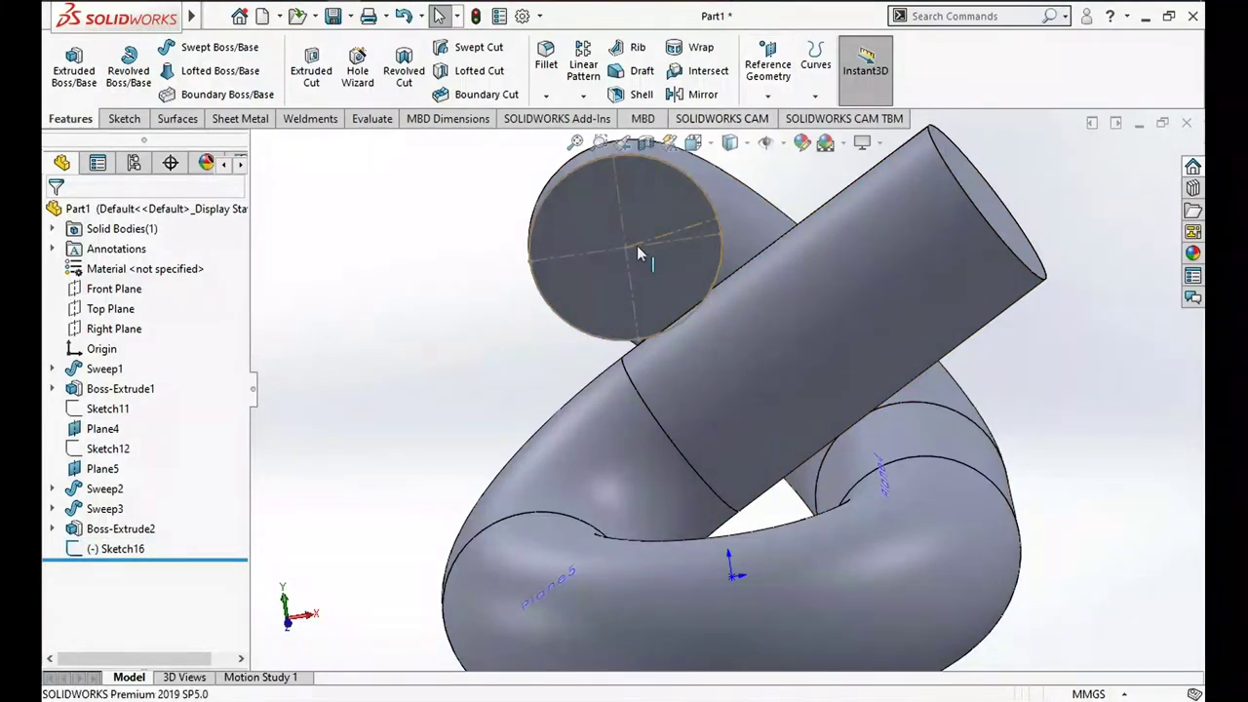
click(625, 249)
click(778, 95)
click(779, 97)
click(778, 98)
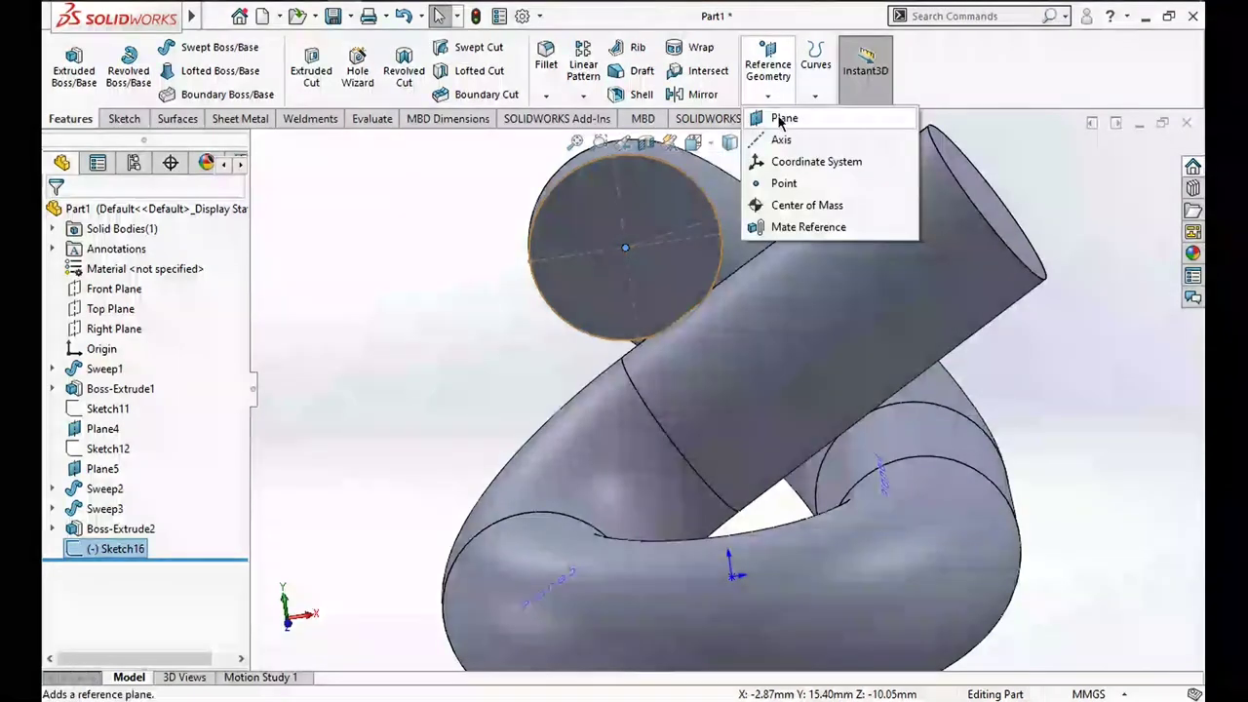
click(783, 118)
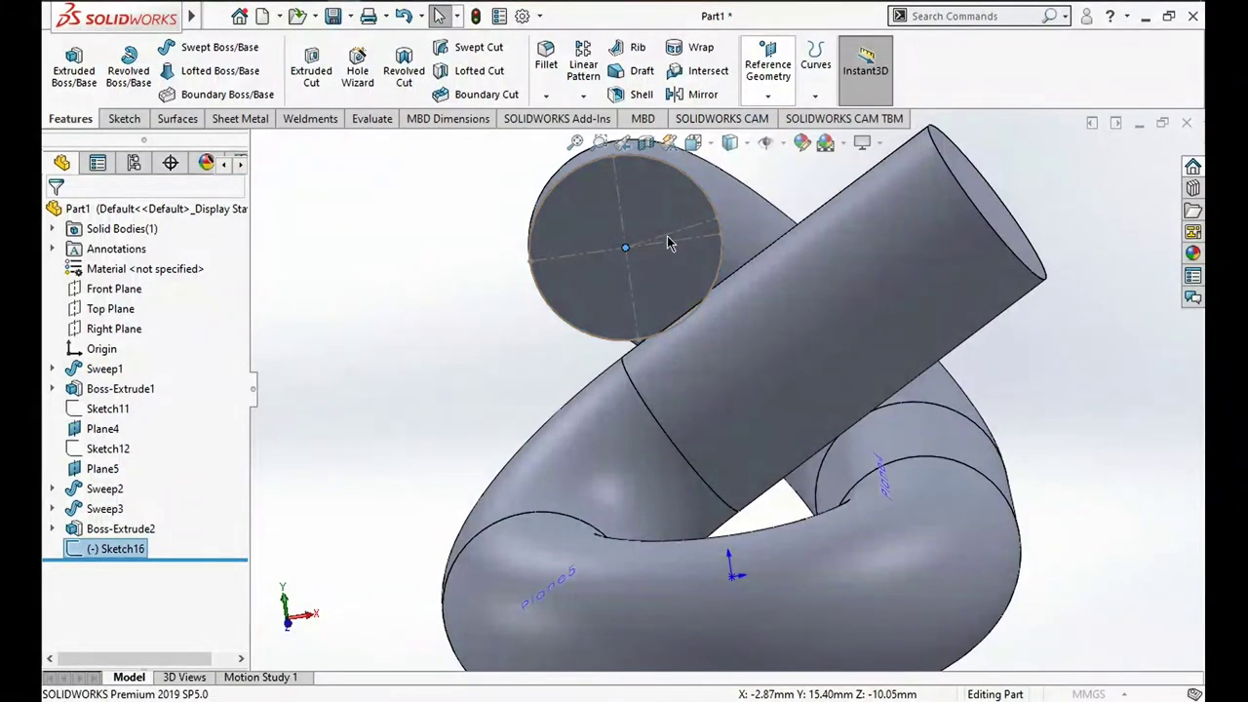
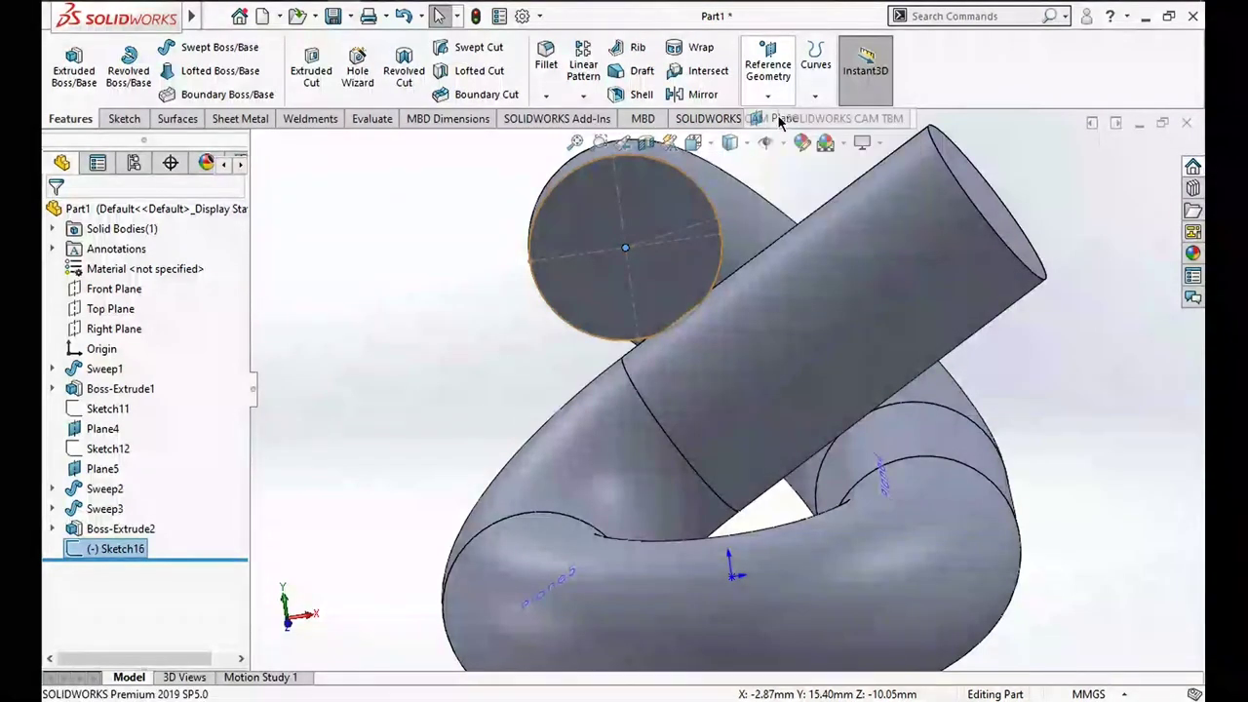
Make the plane perpendicular to Line6@Sketch16, accept Plane6, and fit the model in view
click(697, 232)
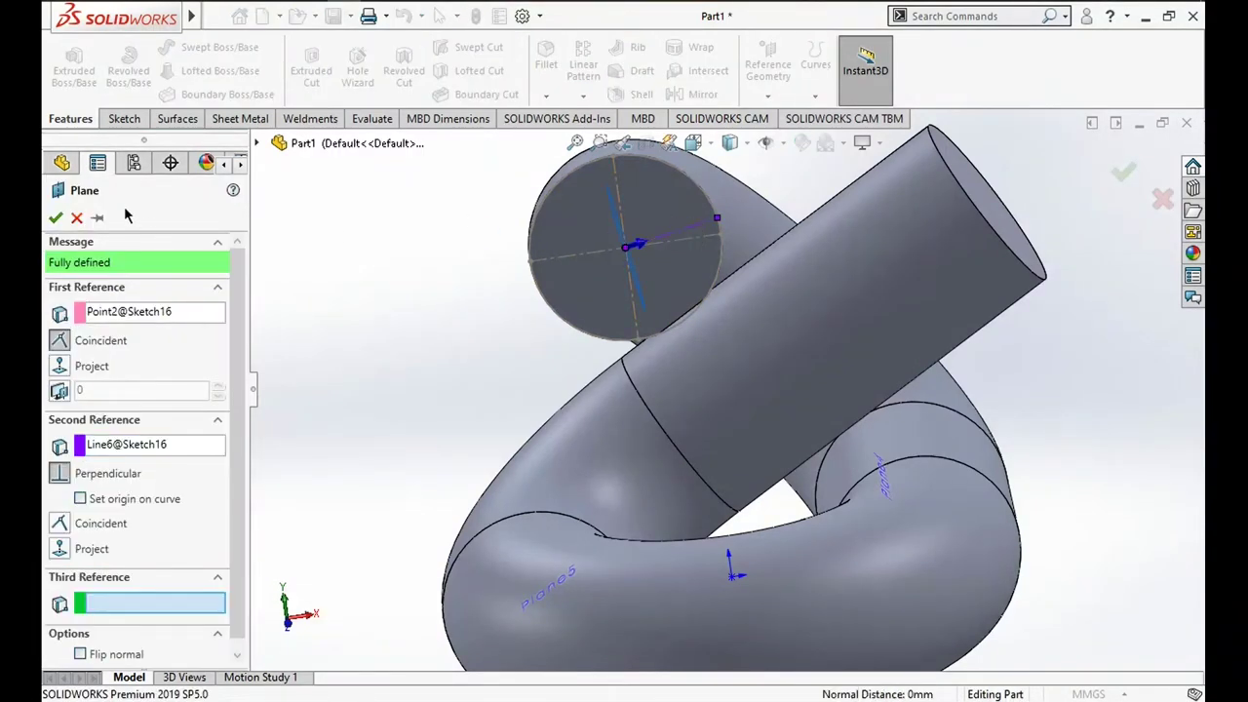
key(Return)
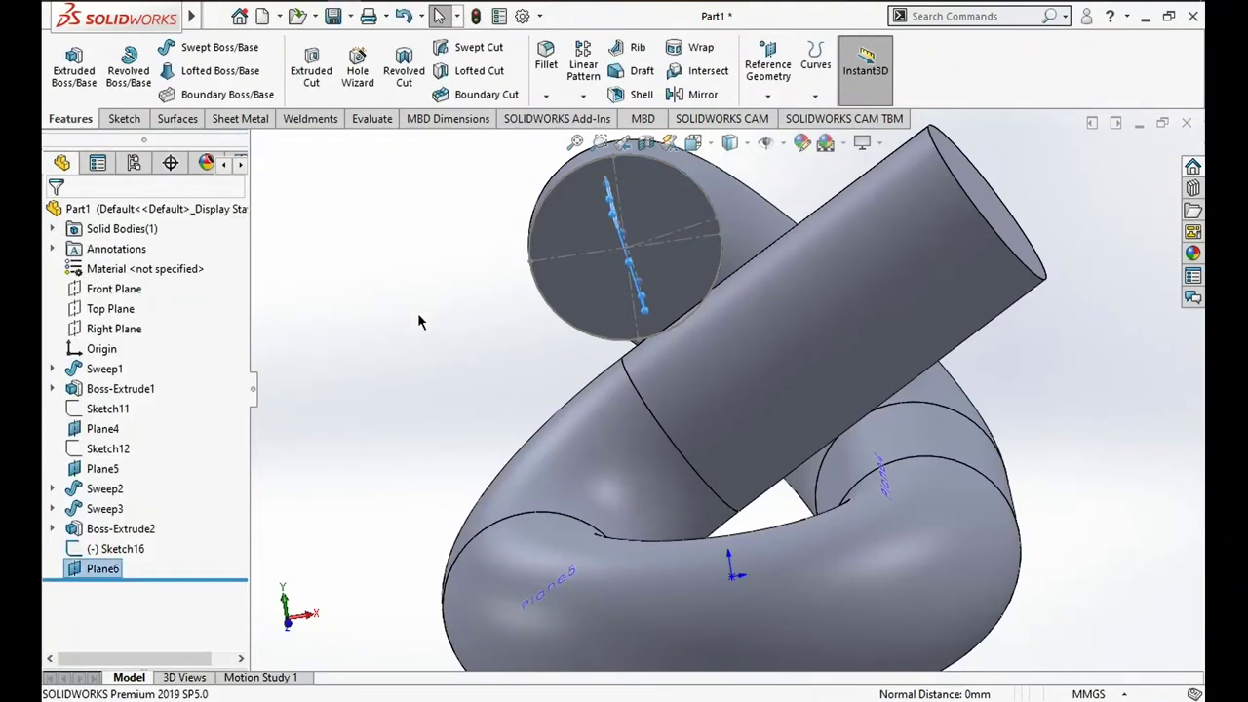
key(f)
mouse_move(406, 335)
middle_down()
mouse_move(403, 459)
mouse_move(348, 514)
mouse_move(409, 445)
mouse_move(471, 478)
mouse_move(459, 433)
mouse_move(426, 423)
middle_up()
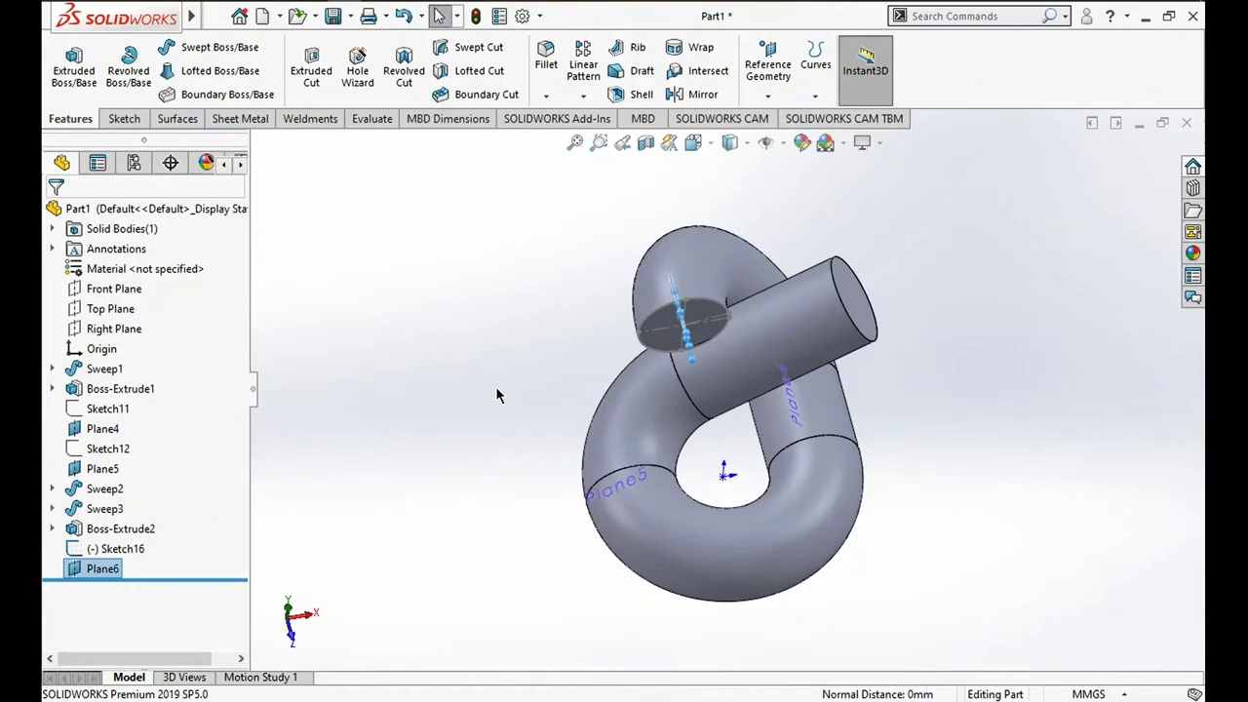
mouse_move(698, 524)
middle_down()
mouse_move(754, 595)
mouse_move(676, 576)
mouse_move(657, 556)
mouse_move(747, 536)
middle_up()
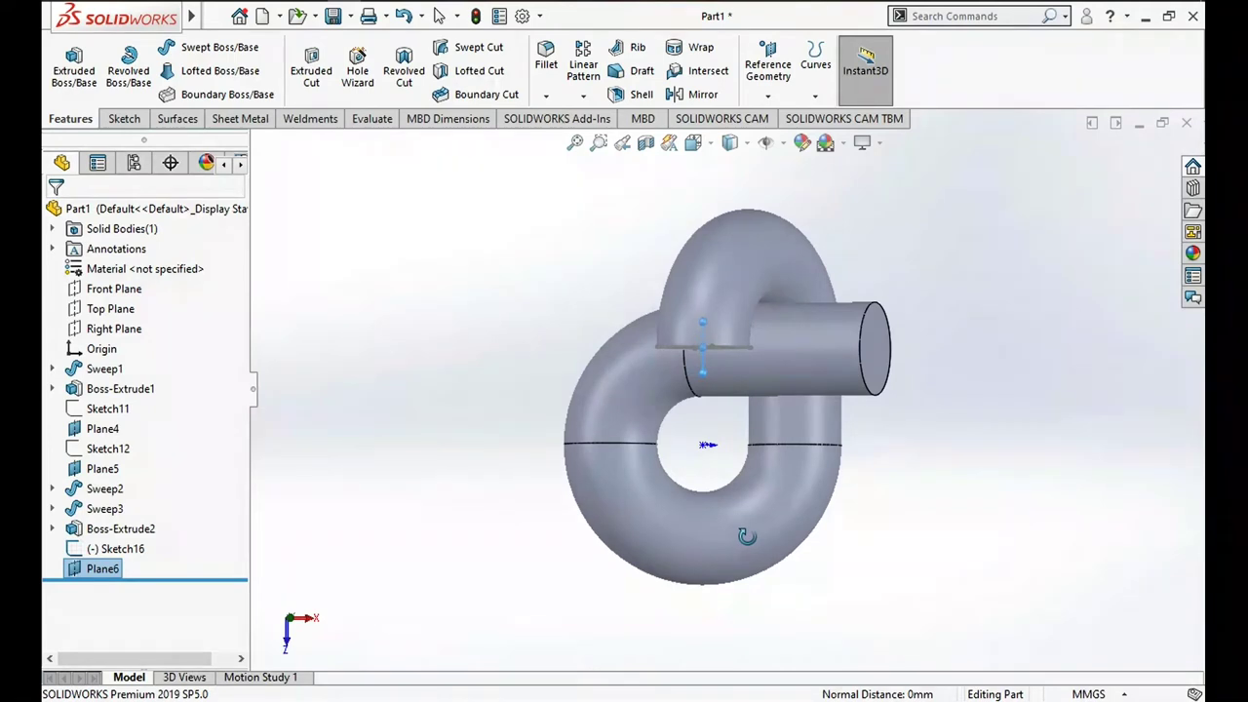
mouse_move(696, 503)
middle_down()
mouse_move(688, 478)
mouse_move(712, 422)
mouse_move(669, 351)
middle_up()
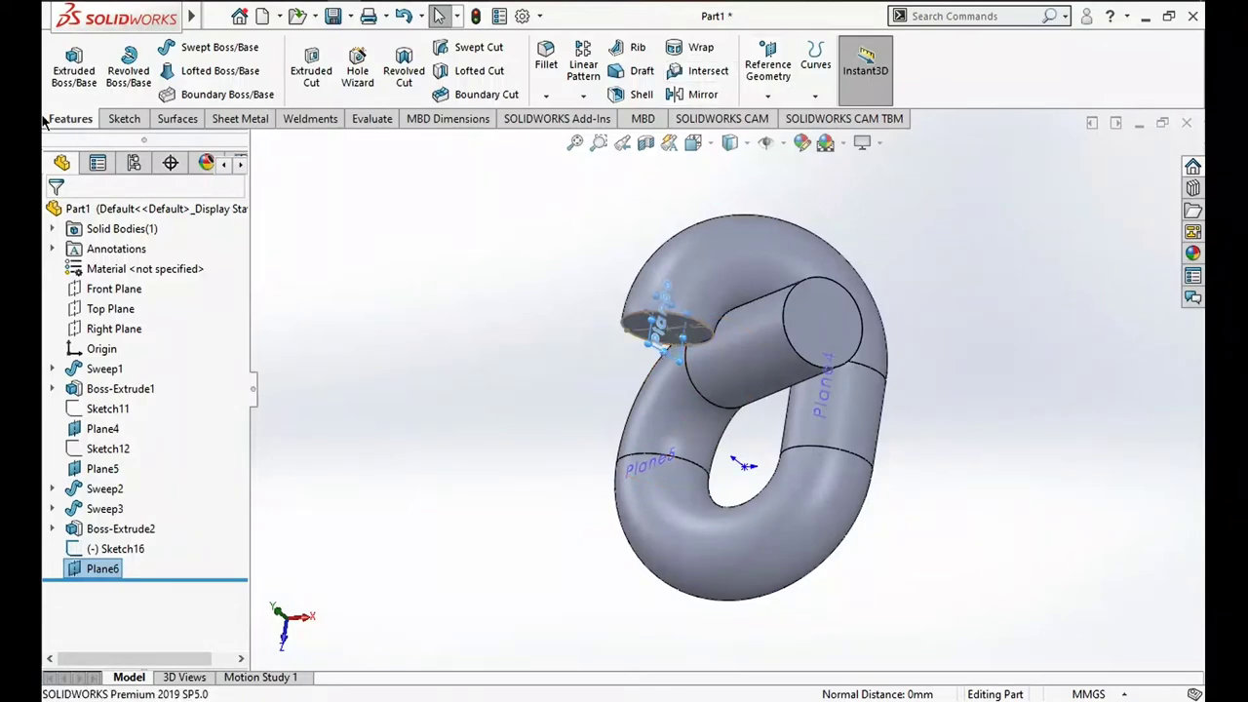
click(131, 119)
click(66, 61)
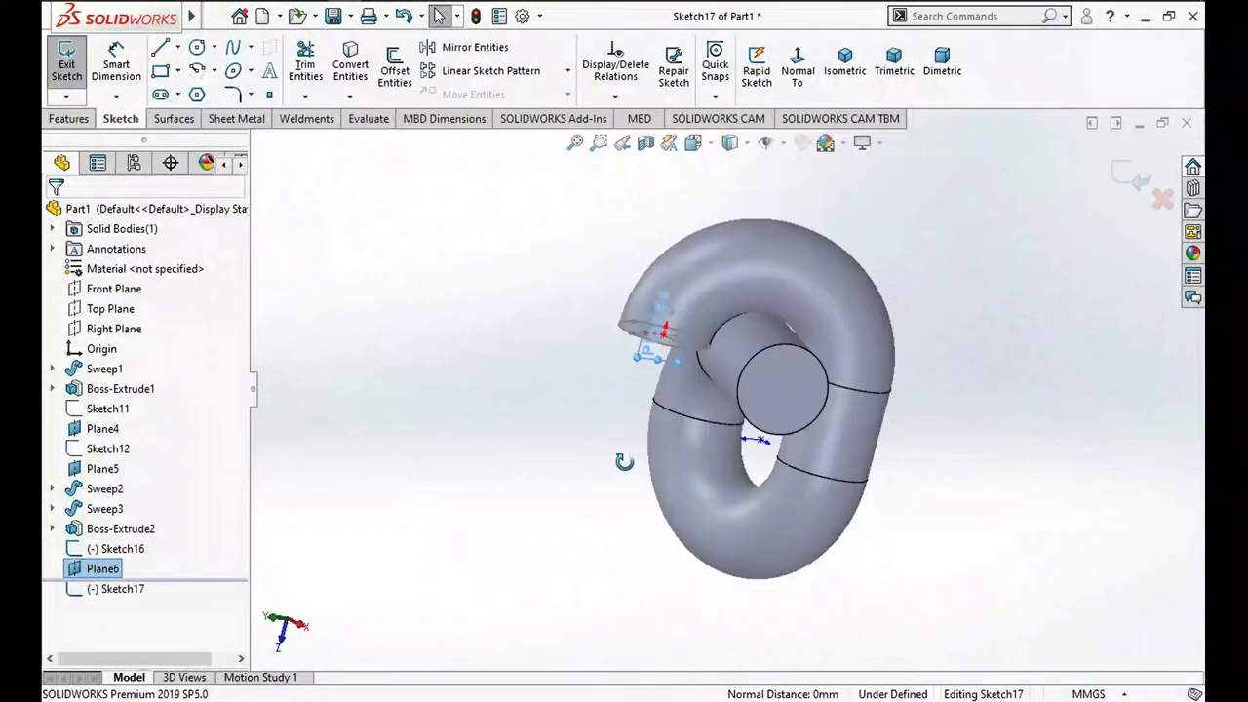
Draw a circle on Plane6 at the tube's cut end
scroll(634, 429, down, 5)
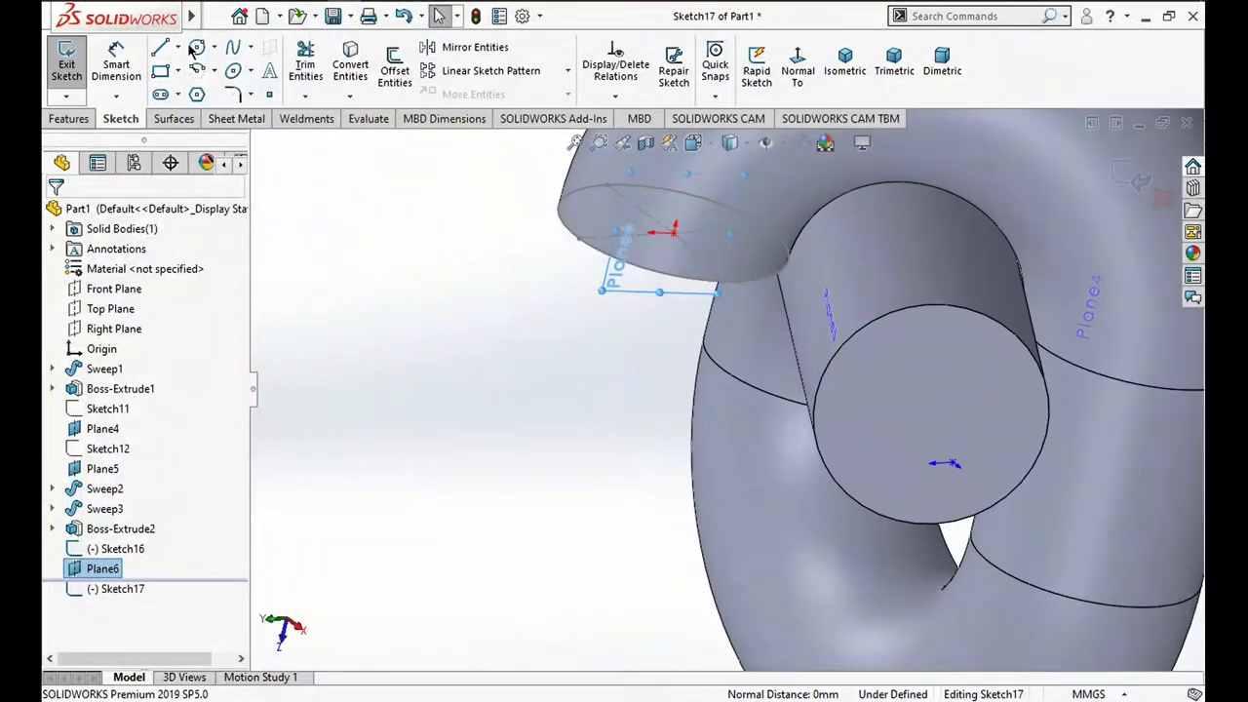
click(196, 46)
scroll(517, 381, up, 4)
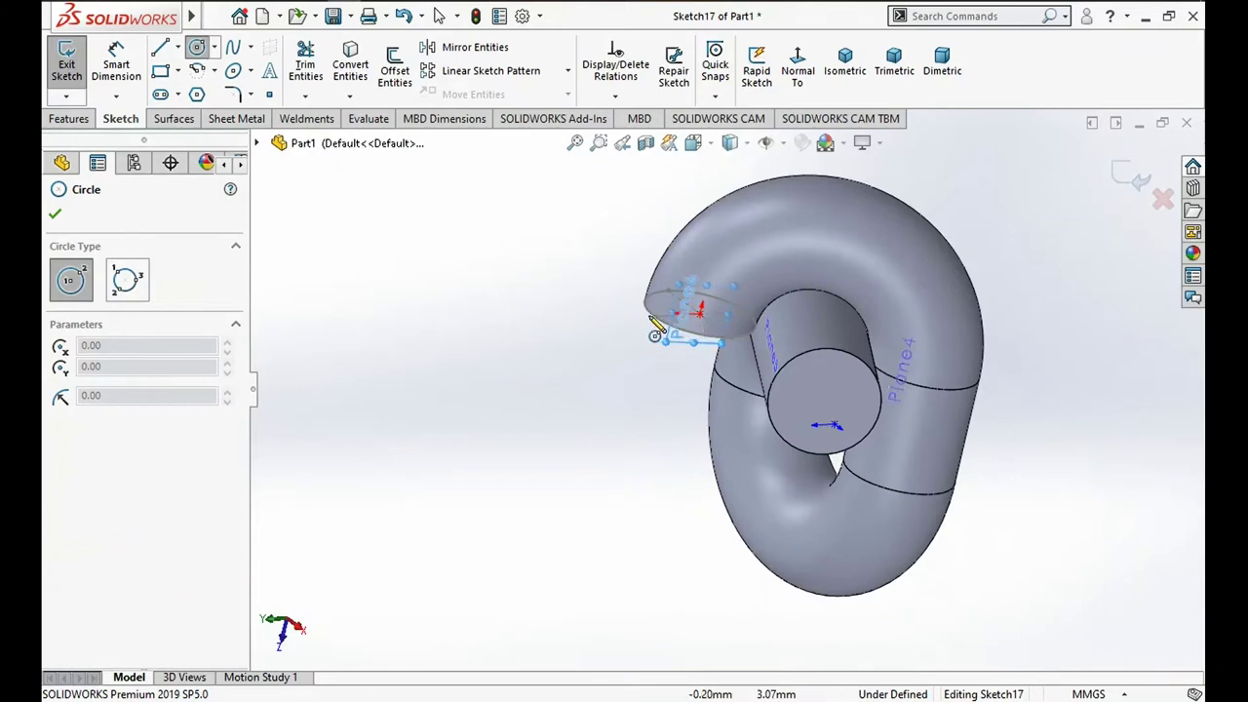
mouse_move(633, 441)
middle_down()
mouse_move(593, 417)
mouse_move(557, 334)
middle_up()
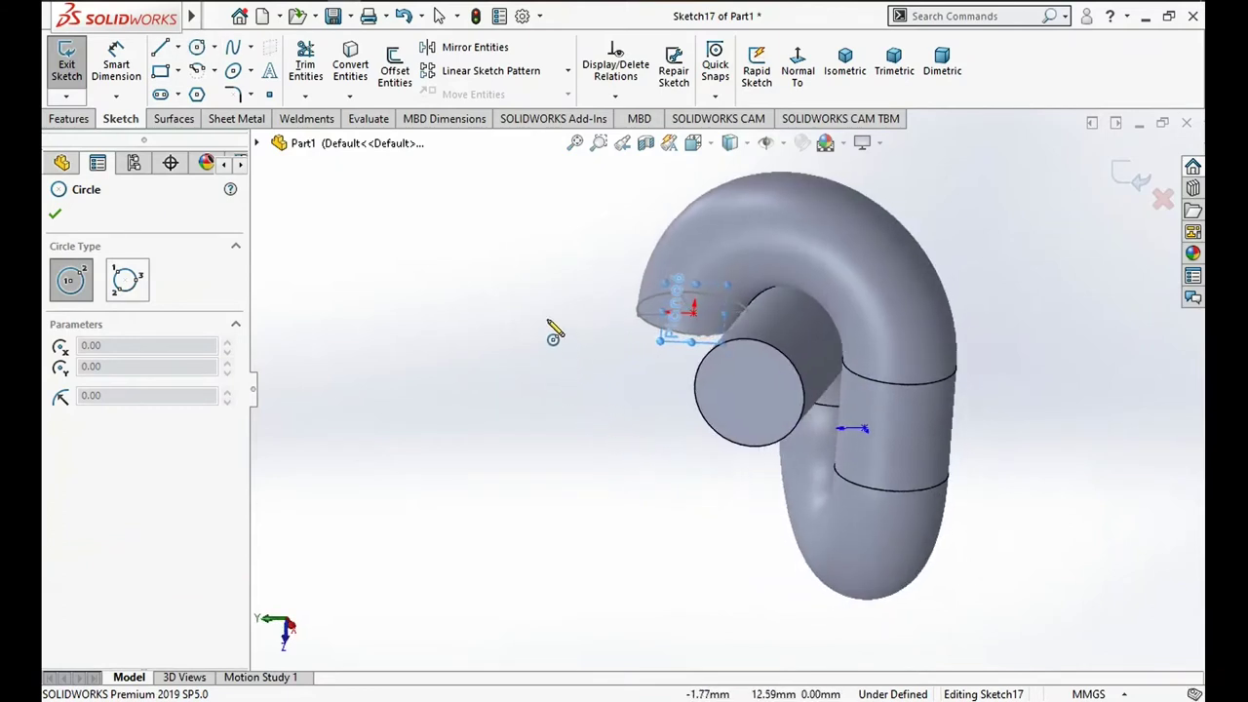
click(530, 318)
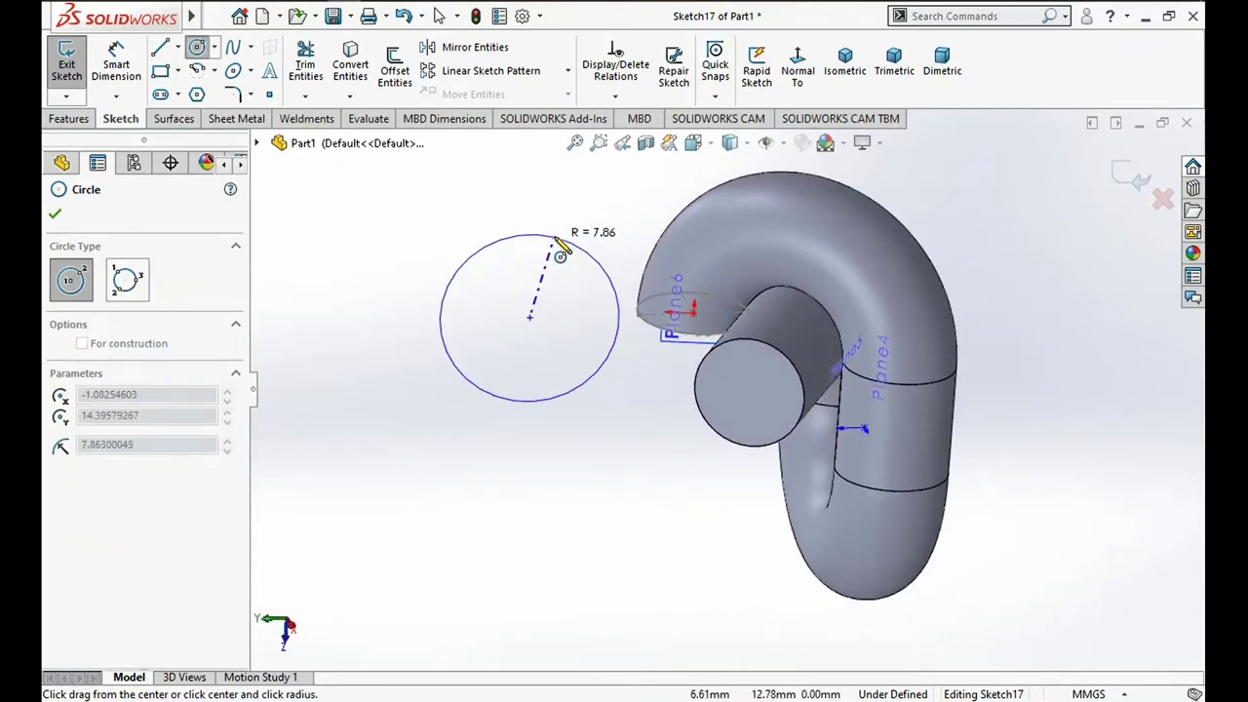
click(559, 244)
key(Escape)
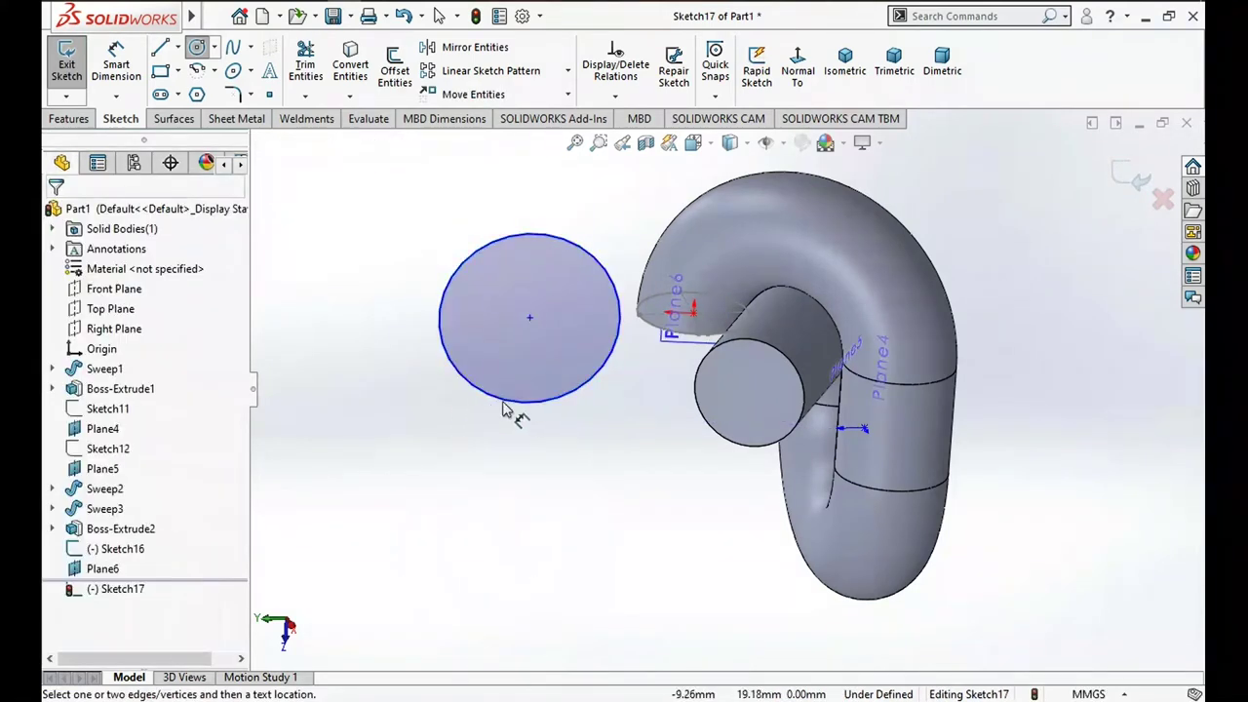
Dimension the circle's diameter to 20.1 mm
click(519, 402)
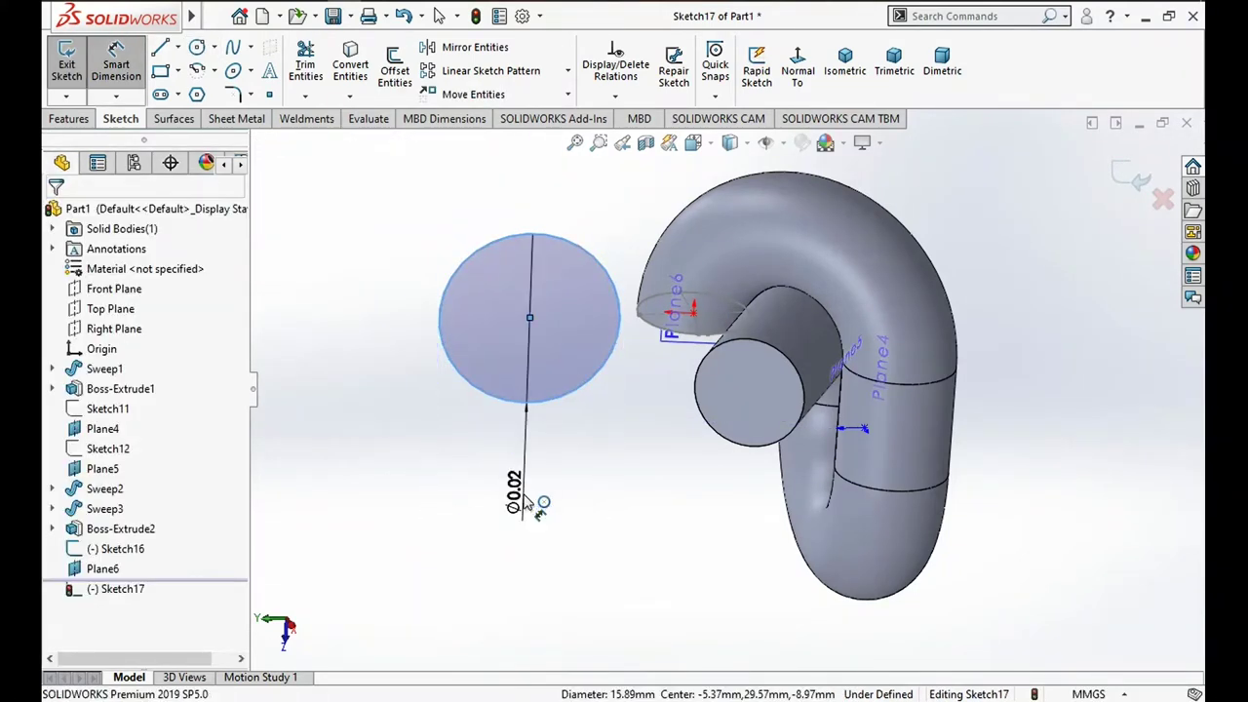
click(527, 502)
text(2)
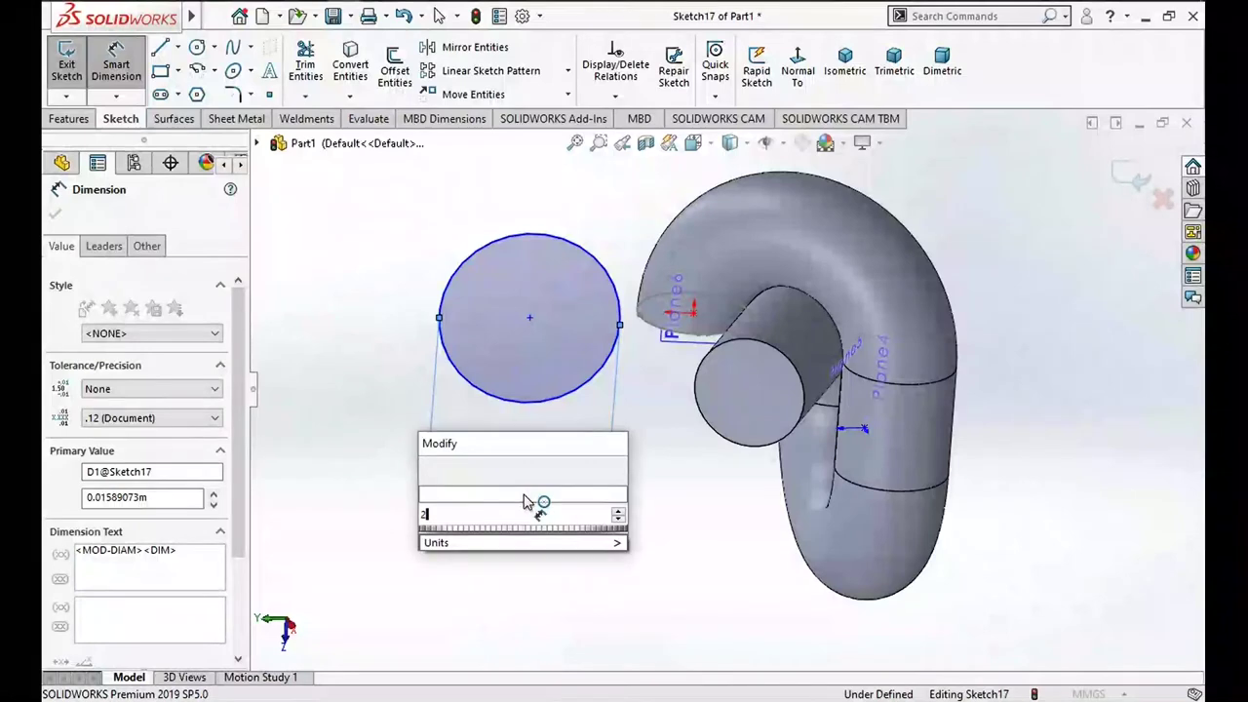
text(0.1)
click(430, 469)
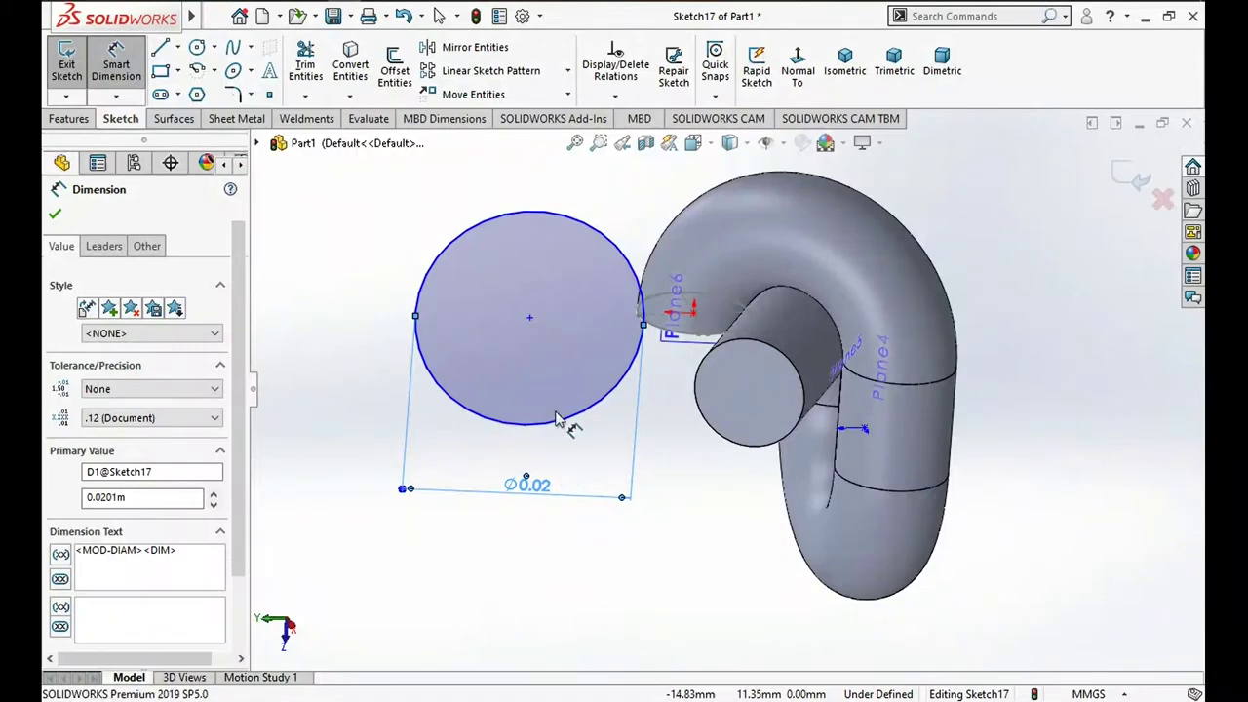
key(Escape)
key(Escape)
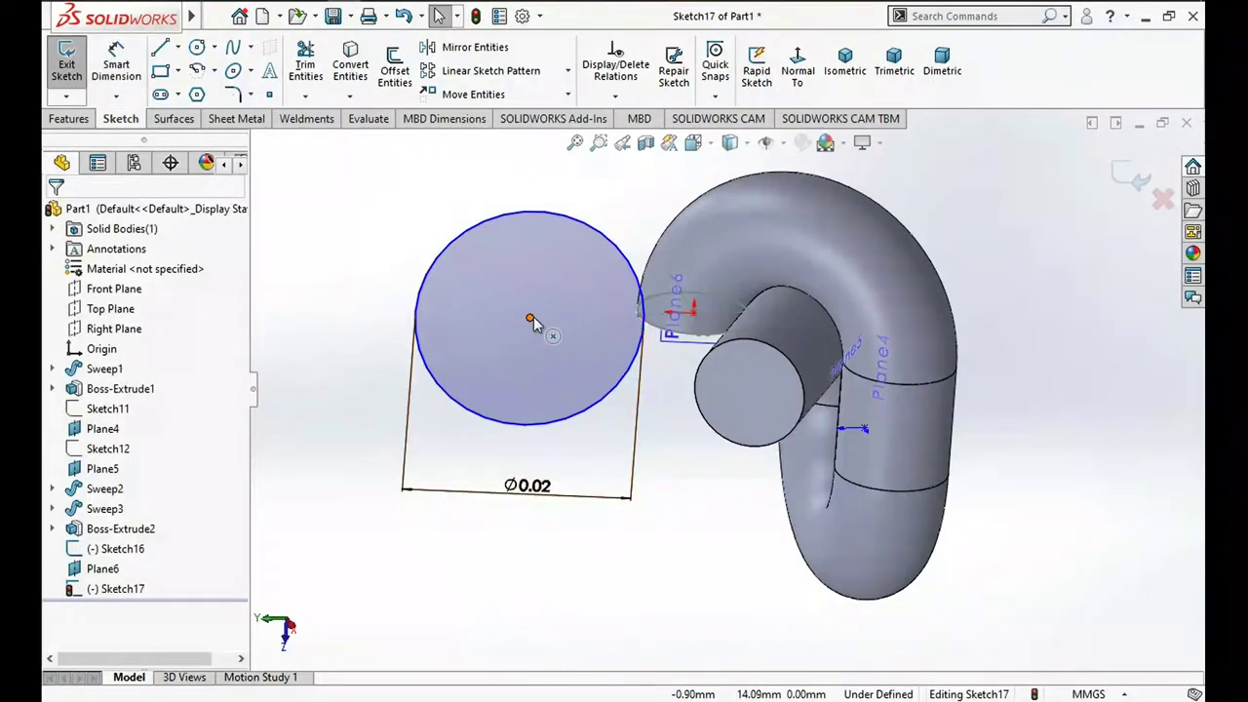
Add a Vertical relation between the circle centre and Point2@Sketch16
key(Escape)
click(693, 310)
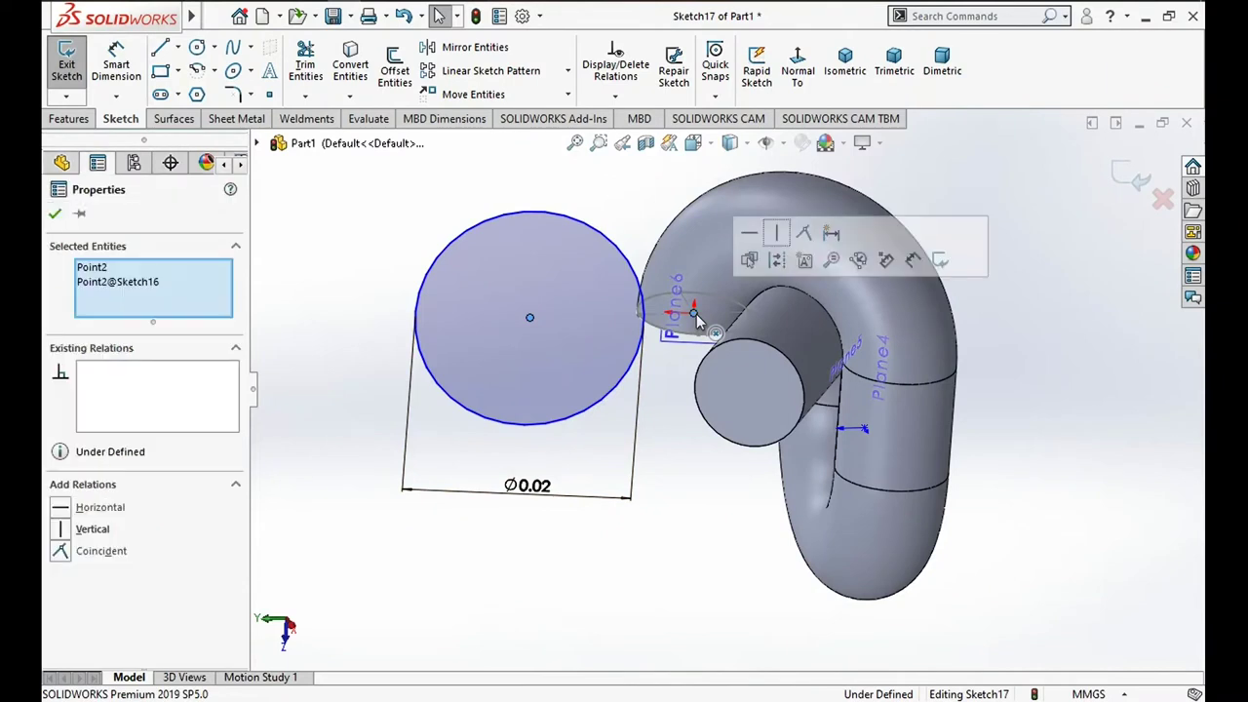
click(773, 237)
click(451, 610)
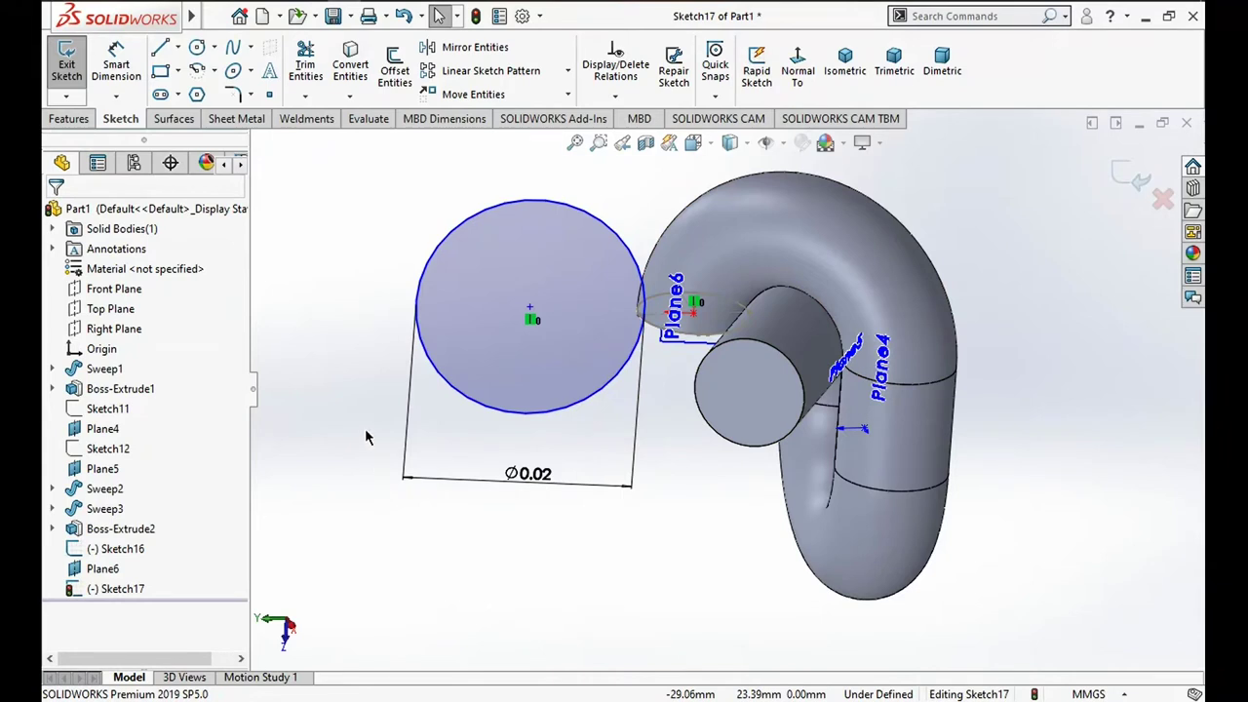
right_drag(401, 593, 370, 439)
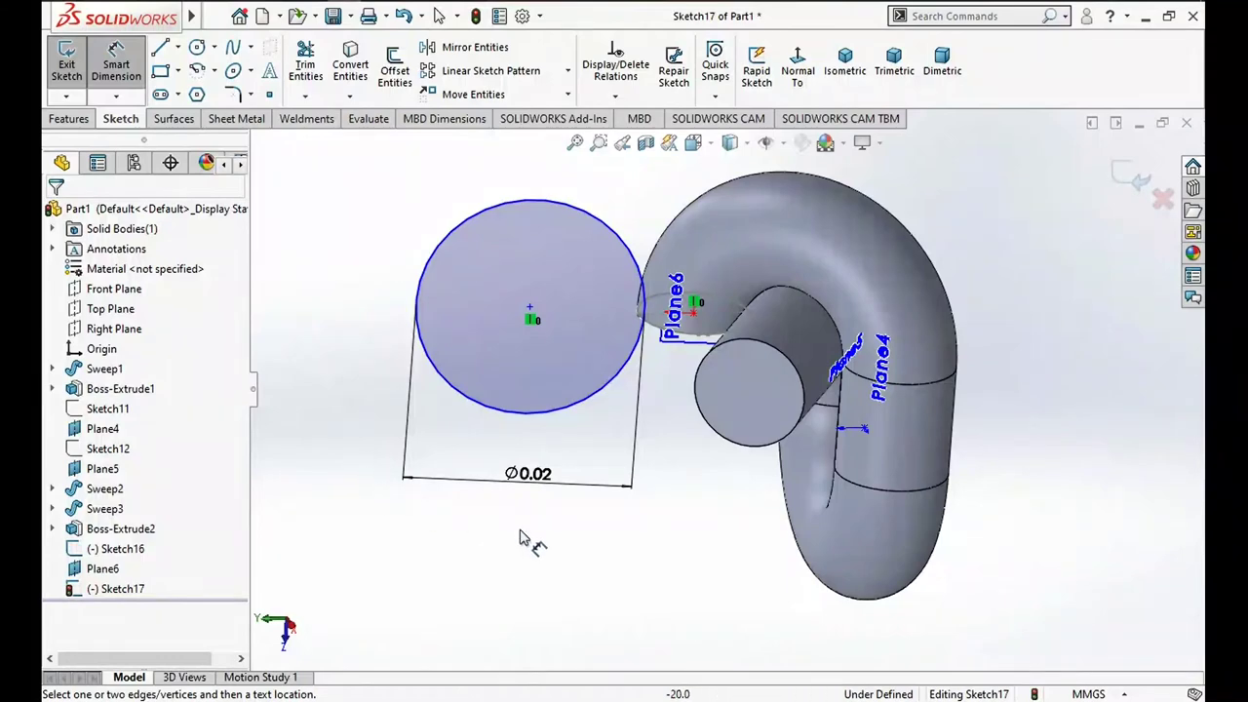
middle_drag(660, 547, 689, 472)
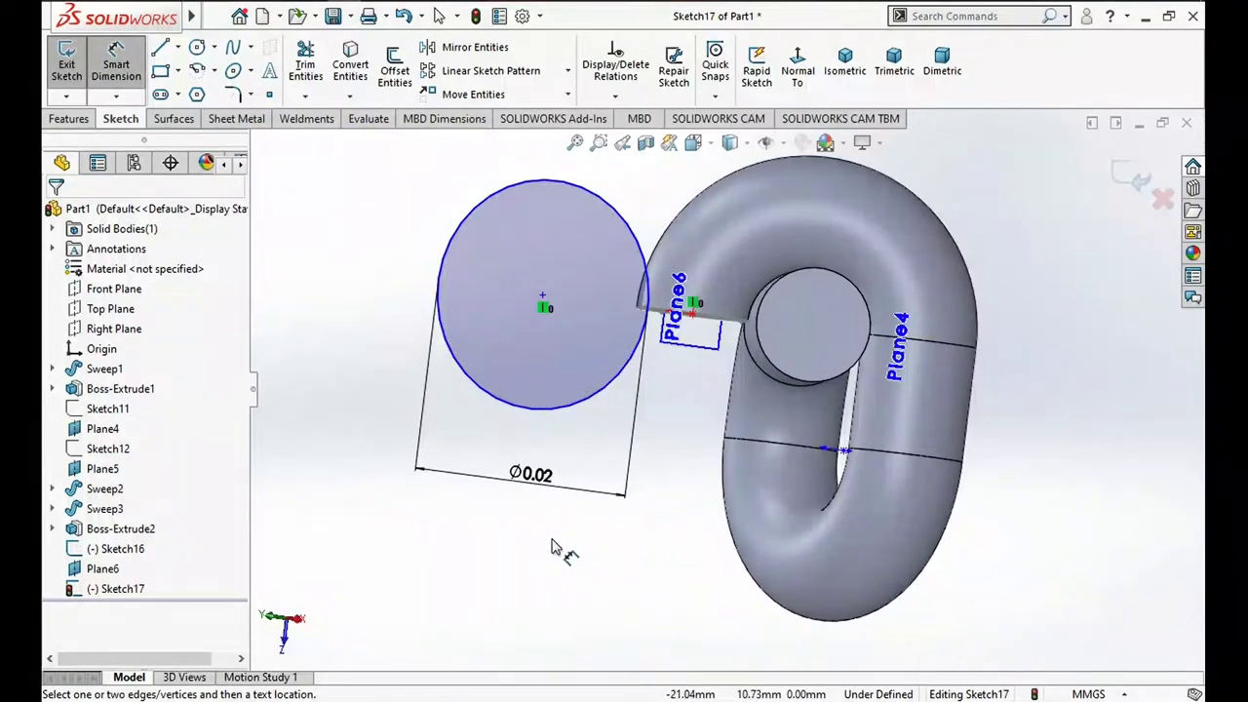
Place a point on the circle and dimension its distance to the tube-edge endpoint as 0
click(269, 96)
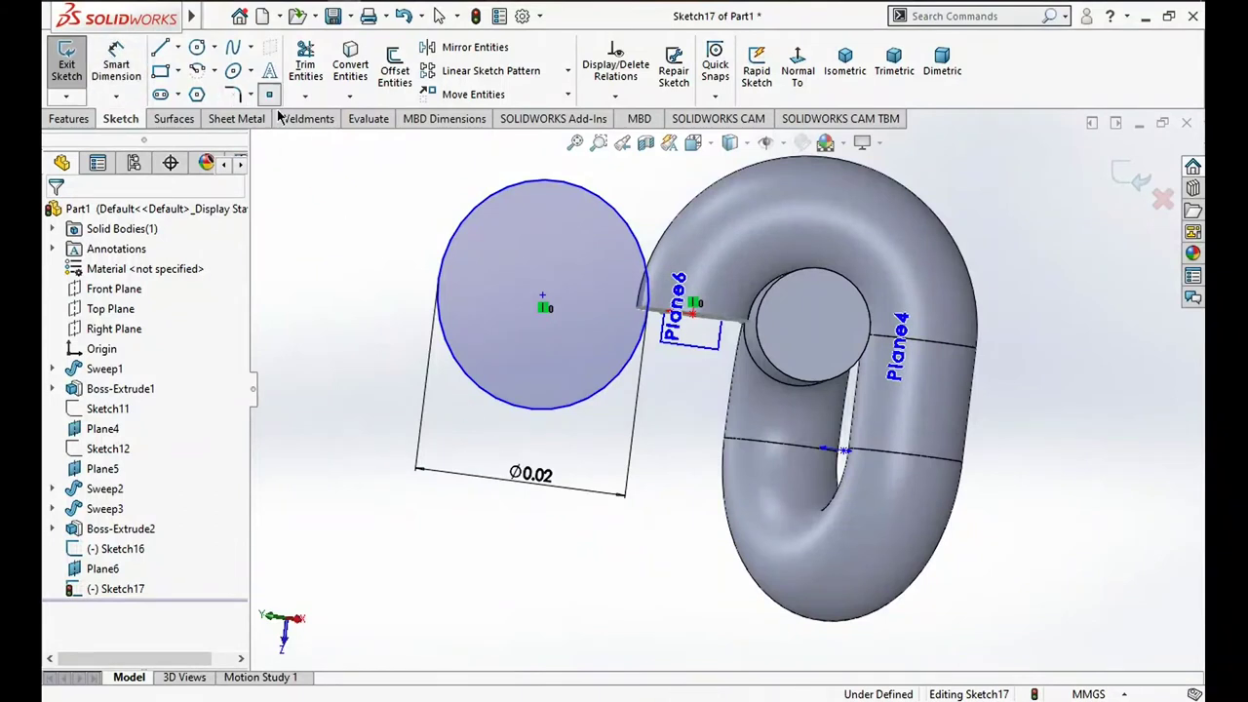
click(439, 283)
key(Escape)
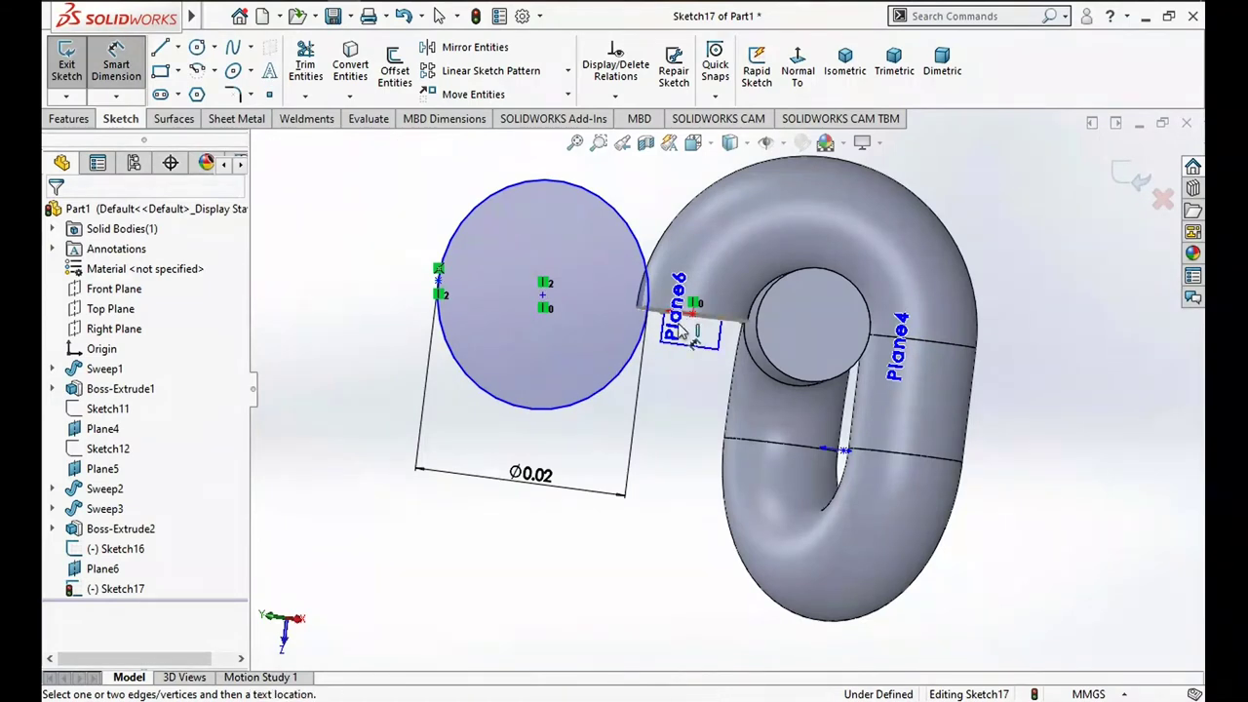
scroll(704, 324, down, 3)
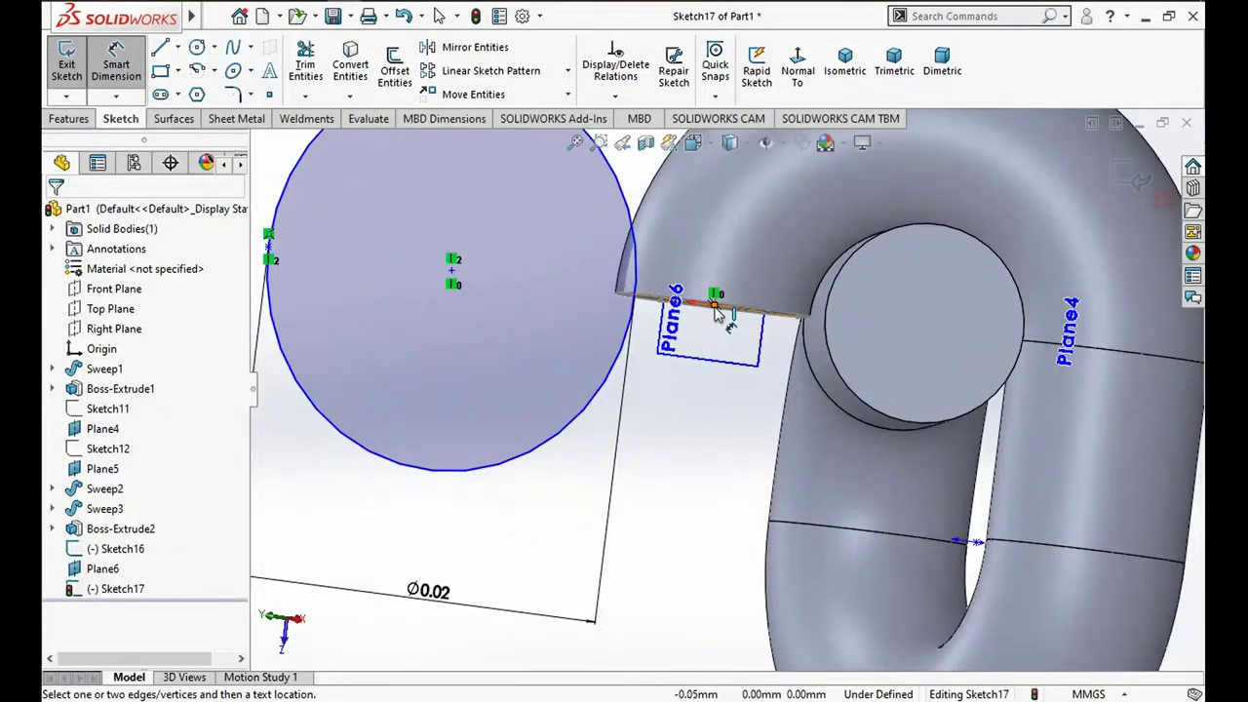
click(716, 306)
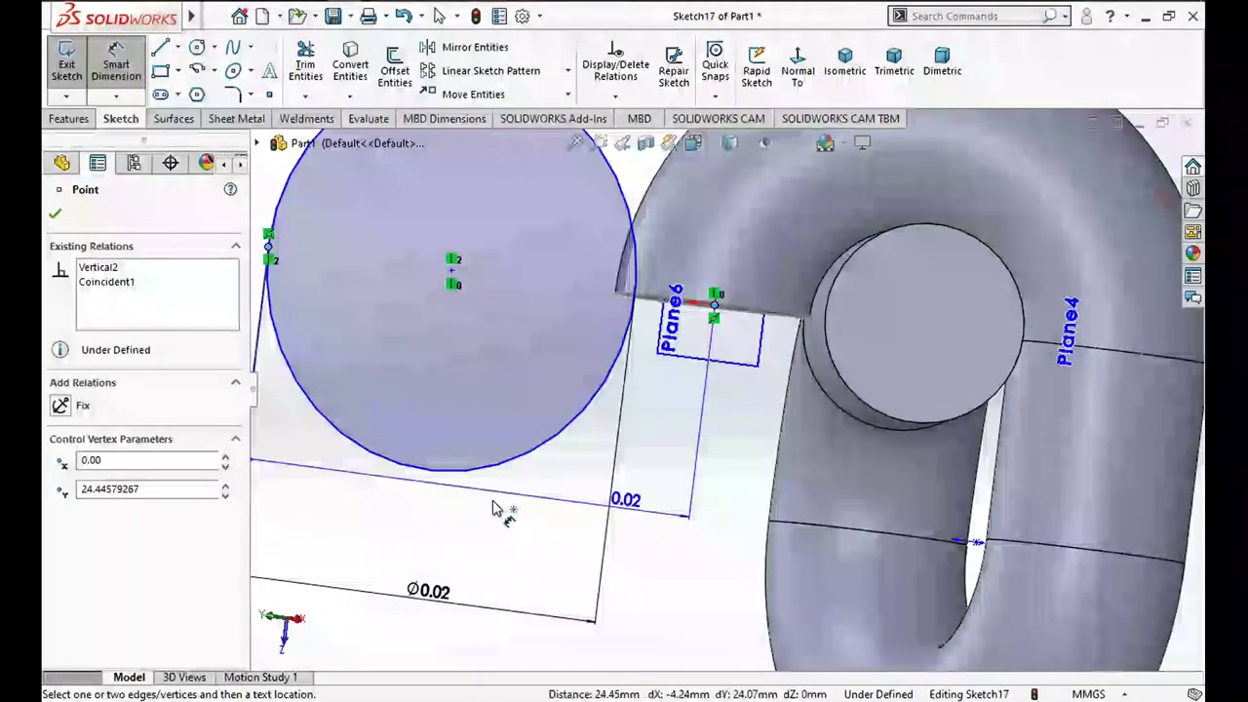
key(z)
click(485, 575)
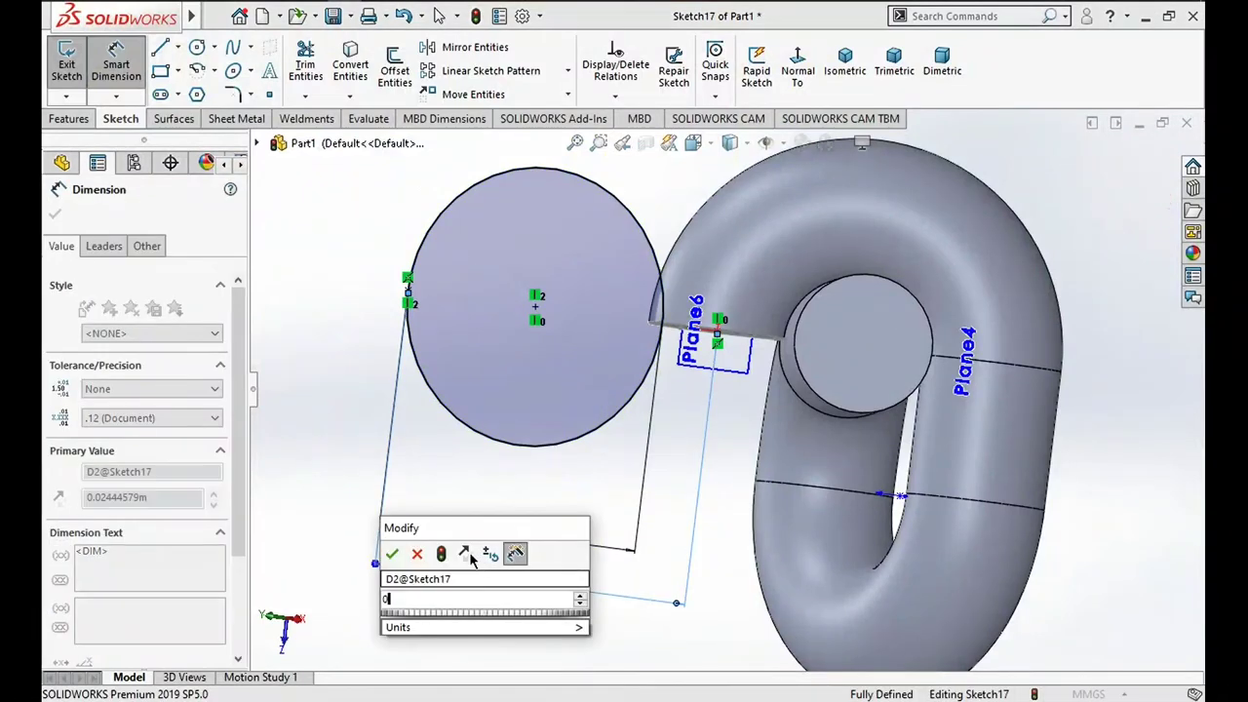
text(0)
click(391, 554)
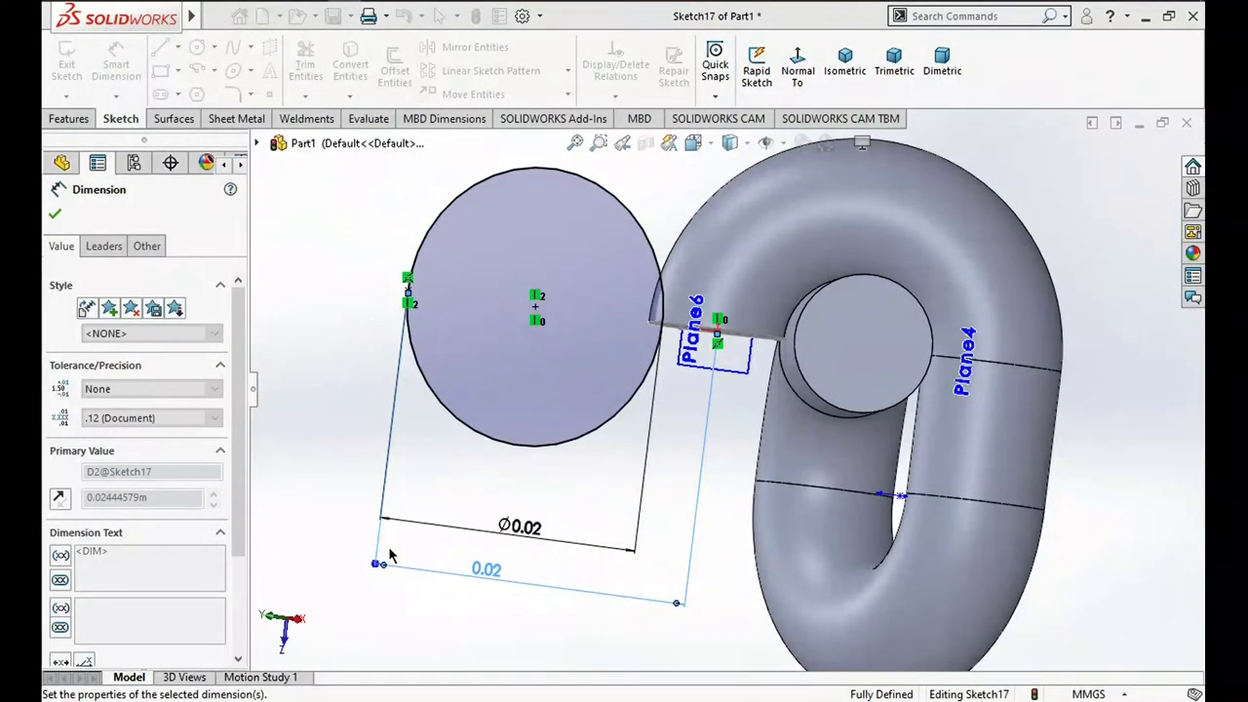
scroll(590, 572, up, 3)
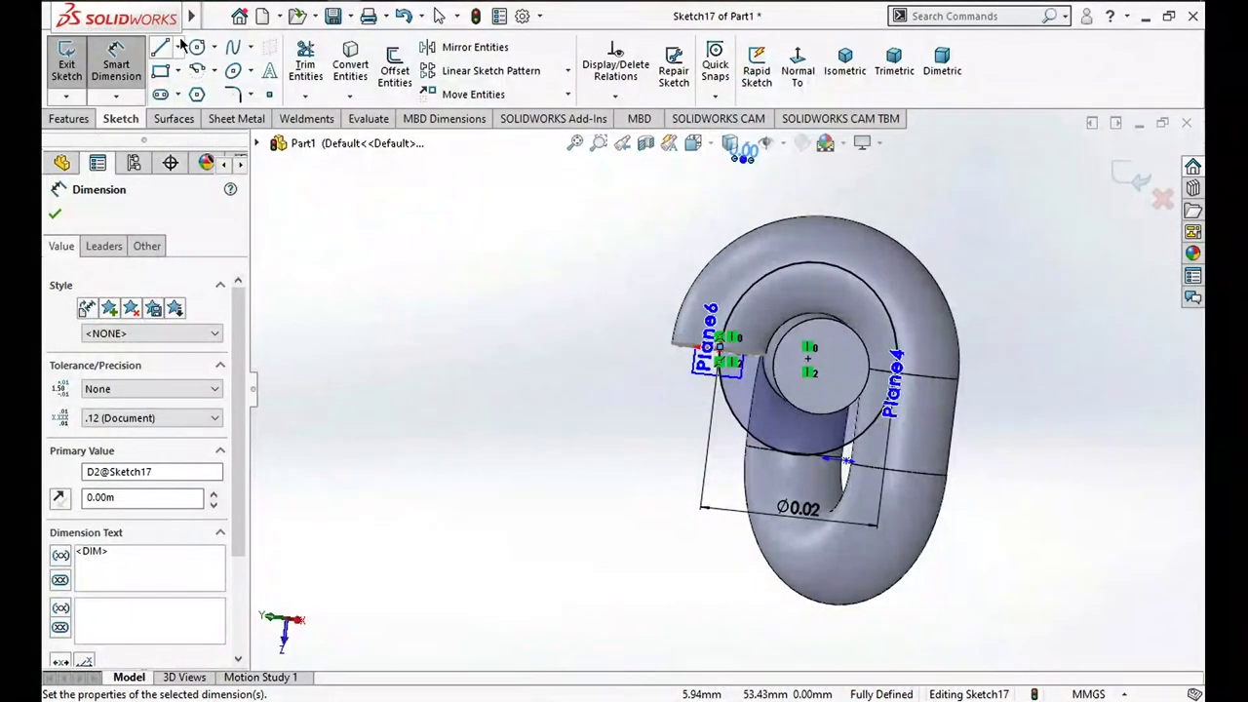
Draw horizontal and vertical construction lines through the circle's centre
click(181, 46)
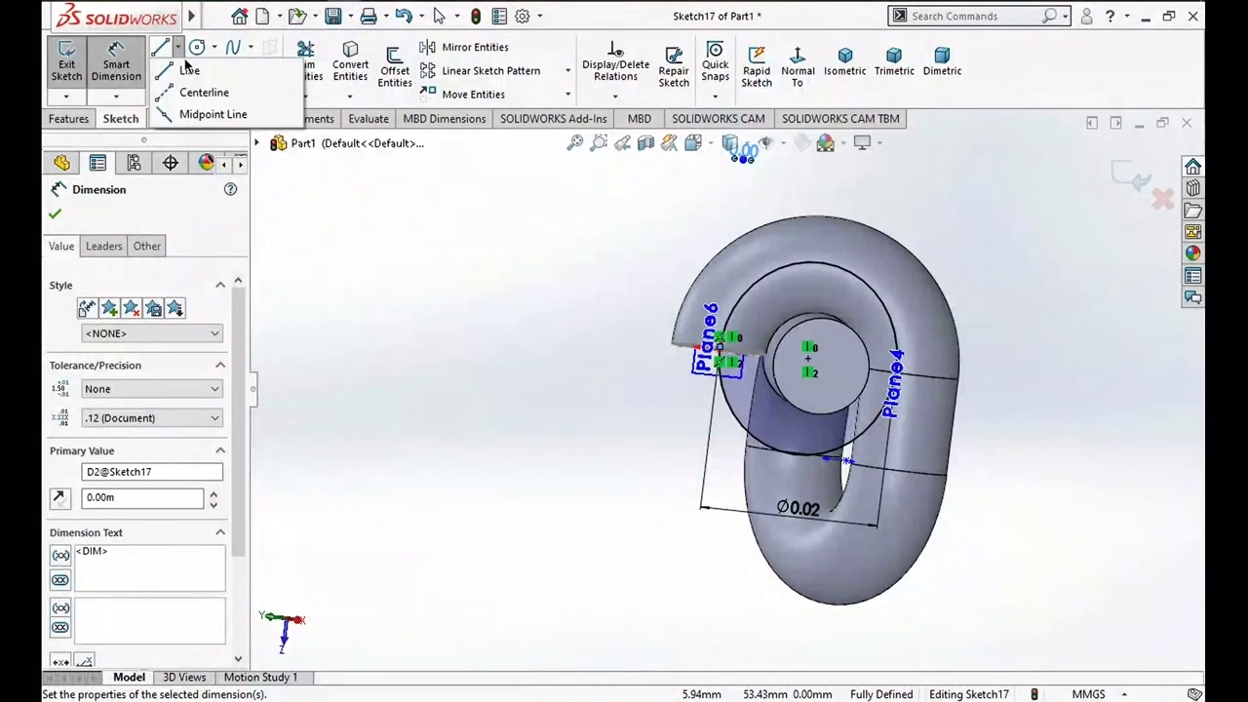
click(604, 339)
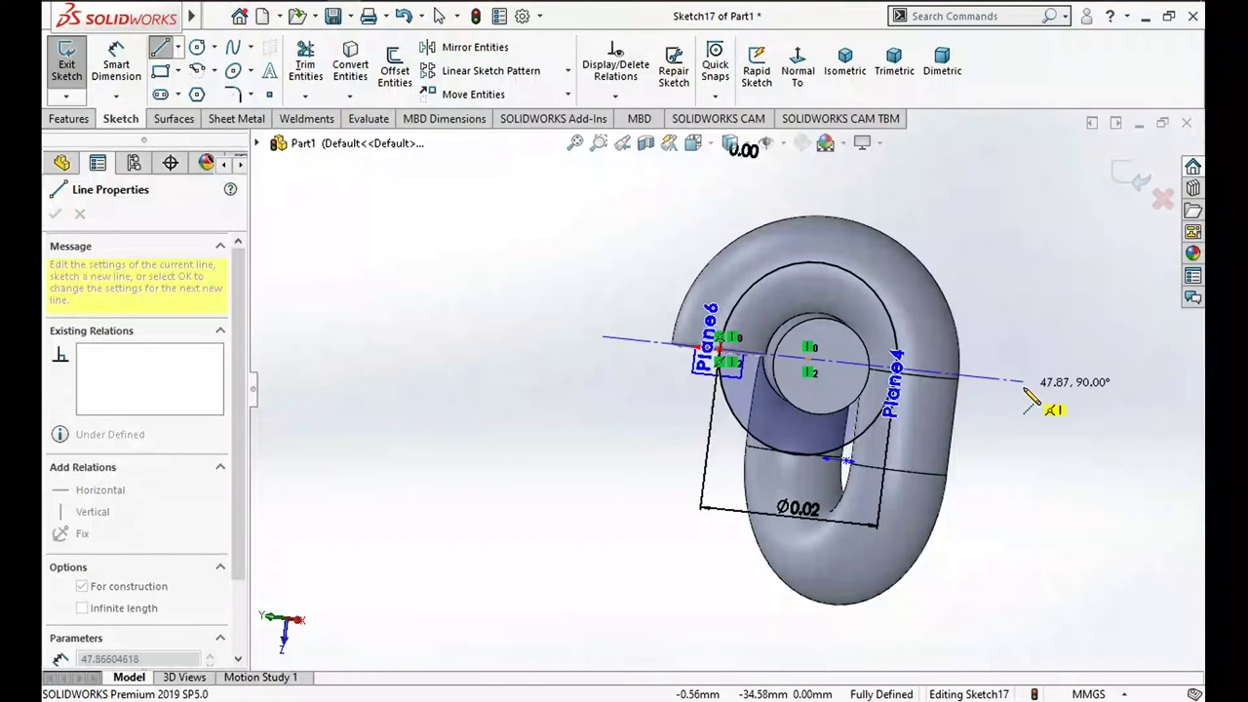
click(1024, 382)
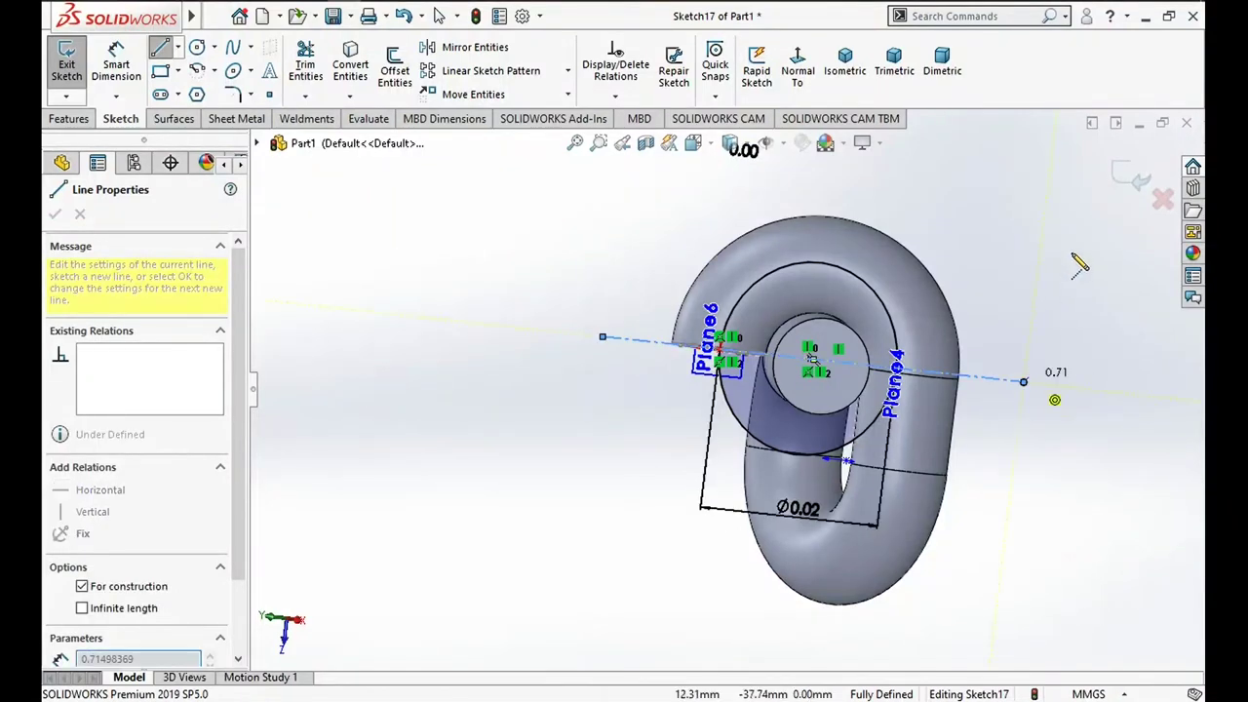
key(Escape)
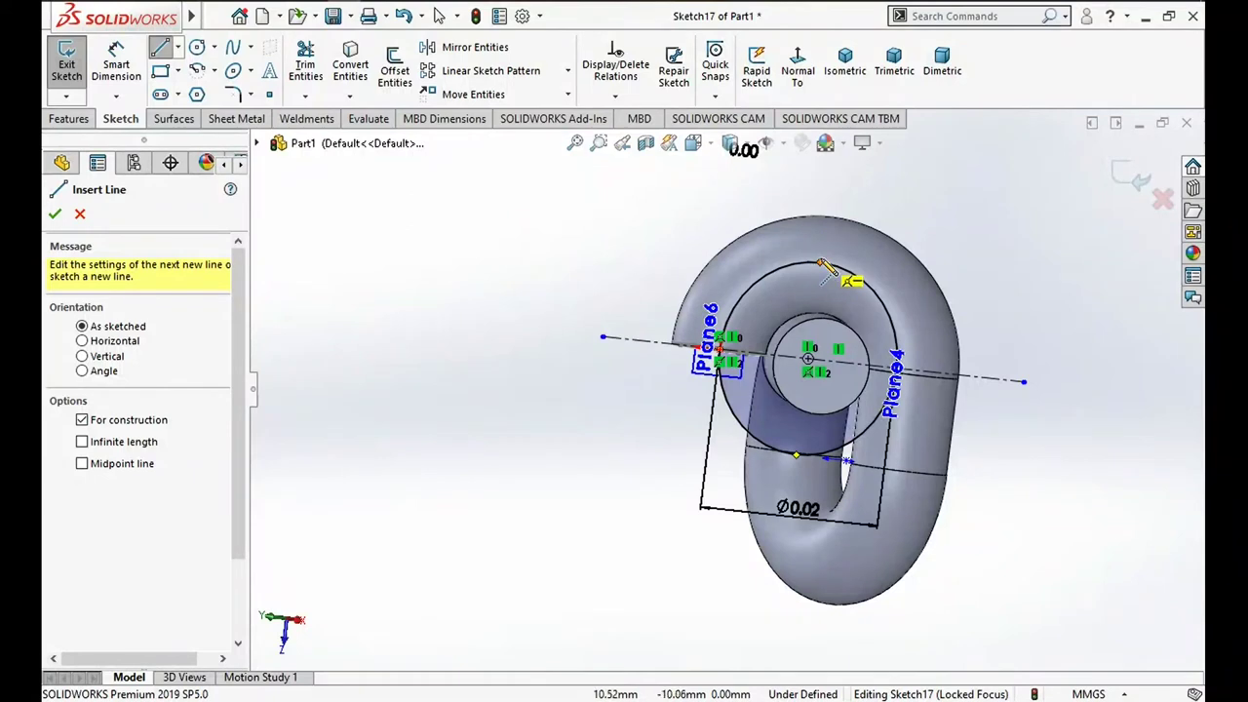
click(819, 265)
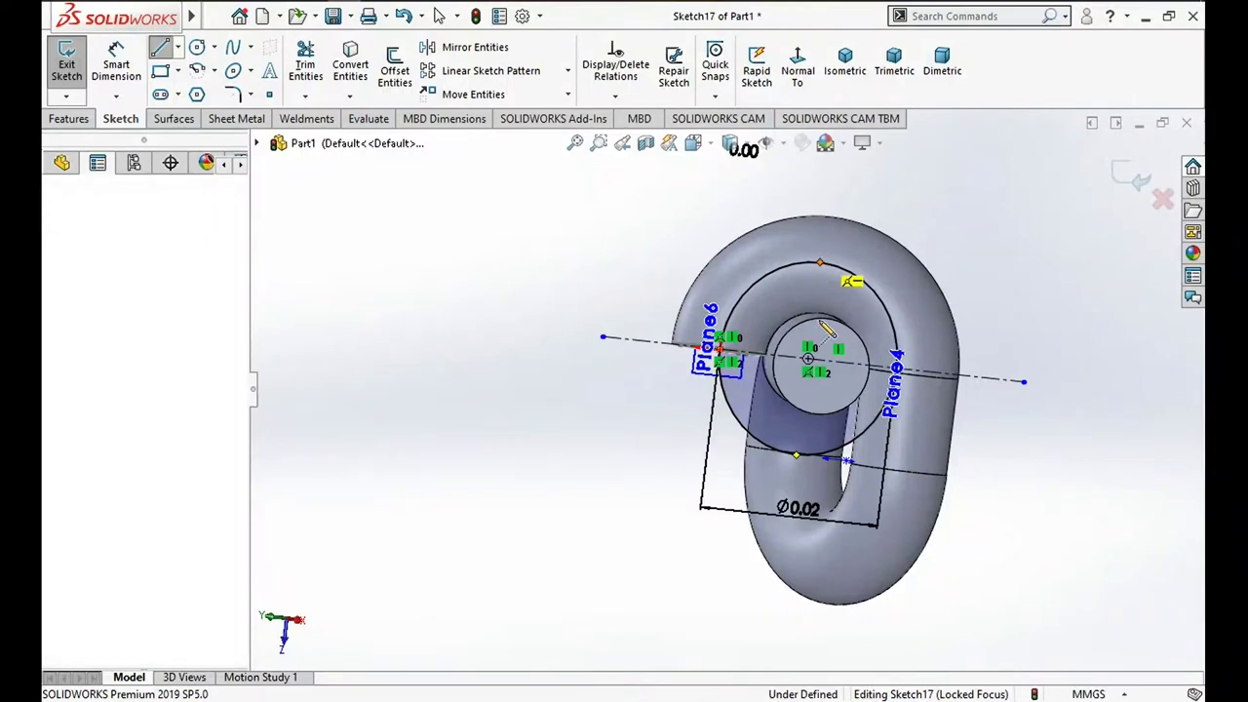
click(797, 454)
key(Escape)
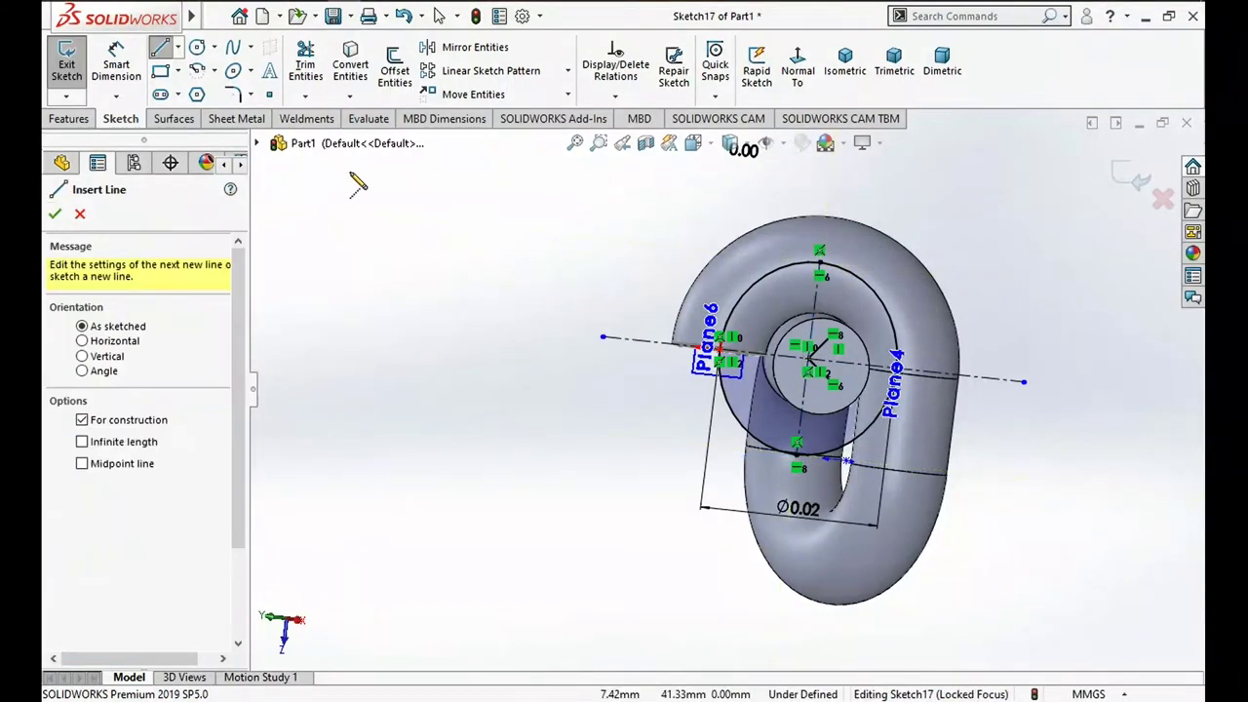
key(Escape)
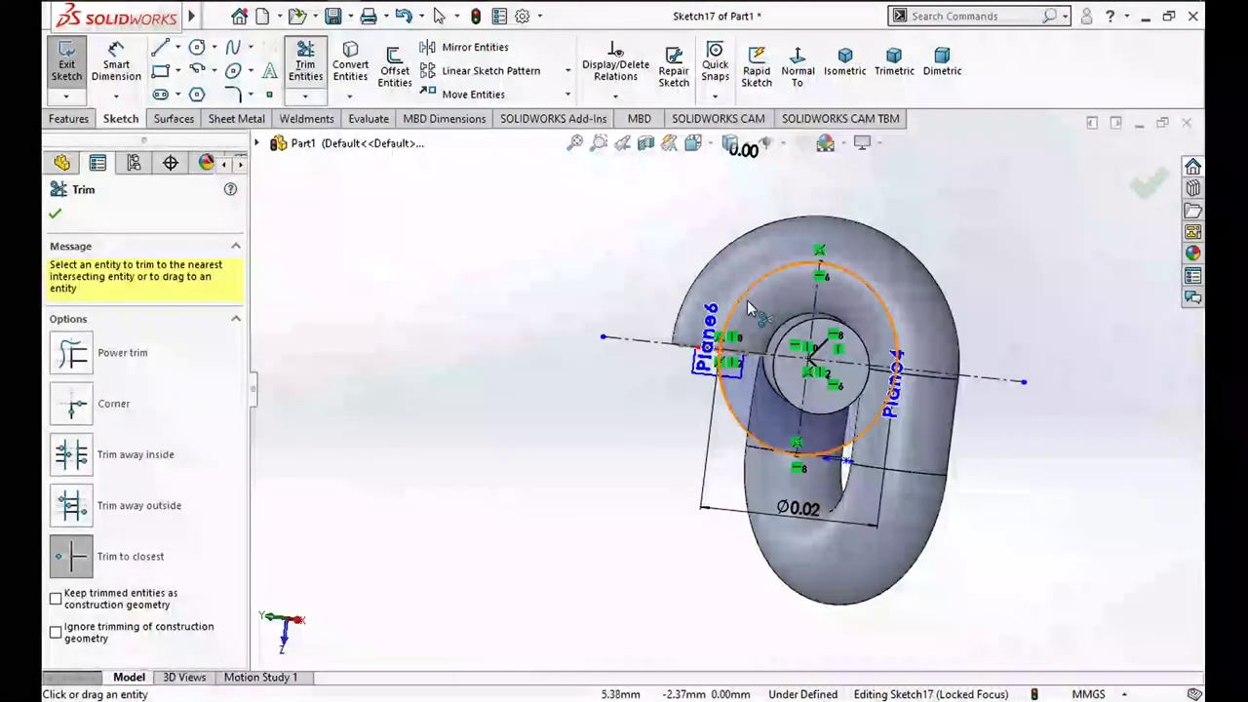
Trim away the upper-right and lower-right arcs, leaving one arc, and exit the sketch
click(882, 302)
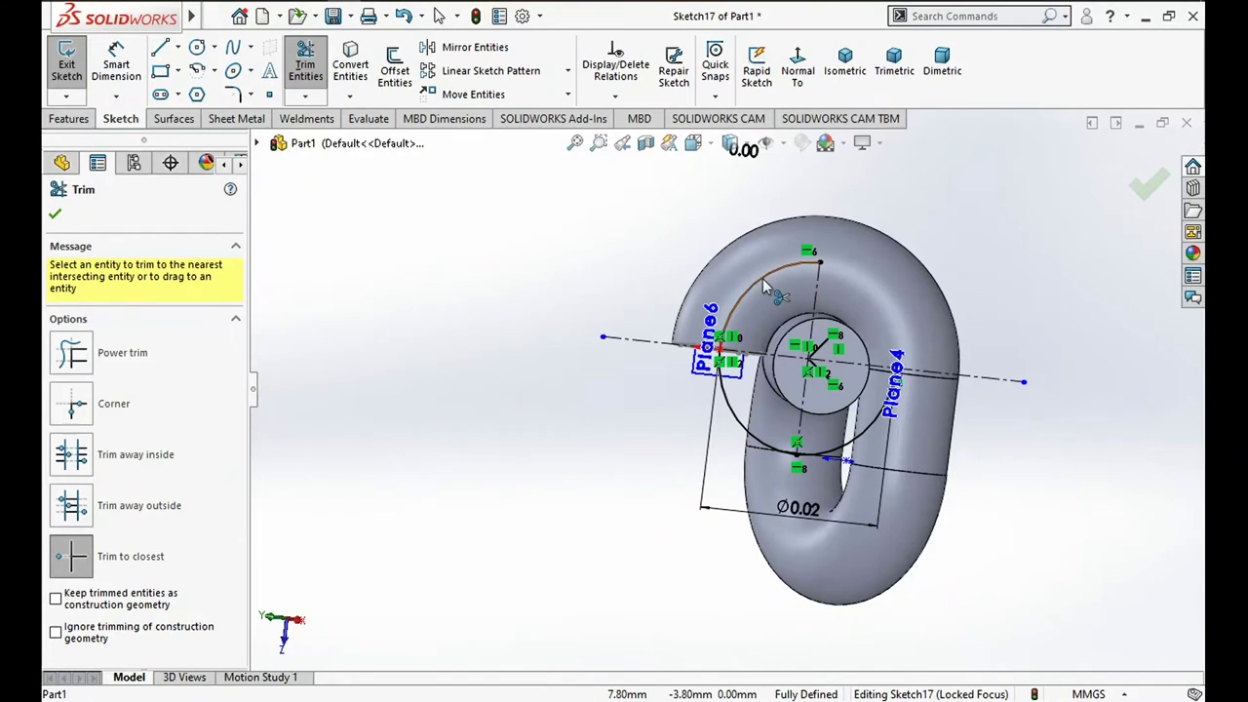
click(854, 440)
click(1145, 181)
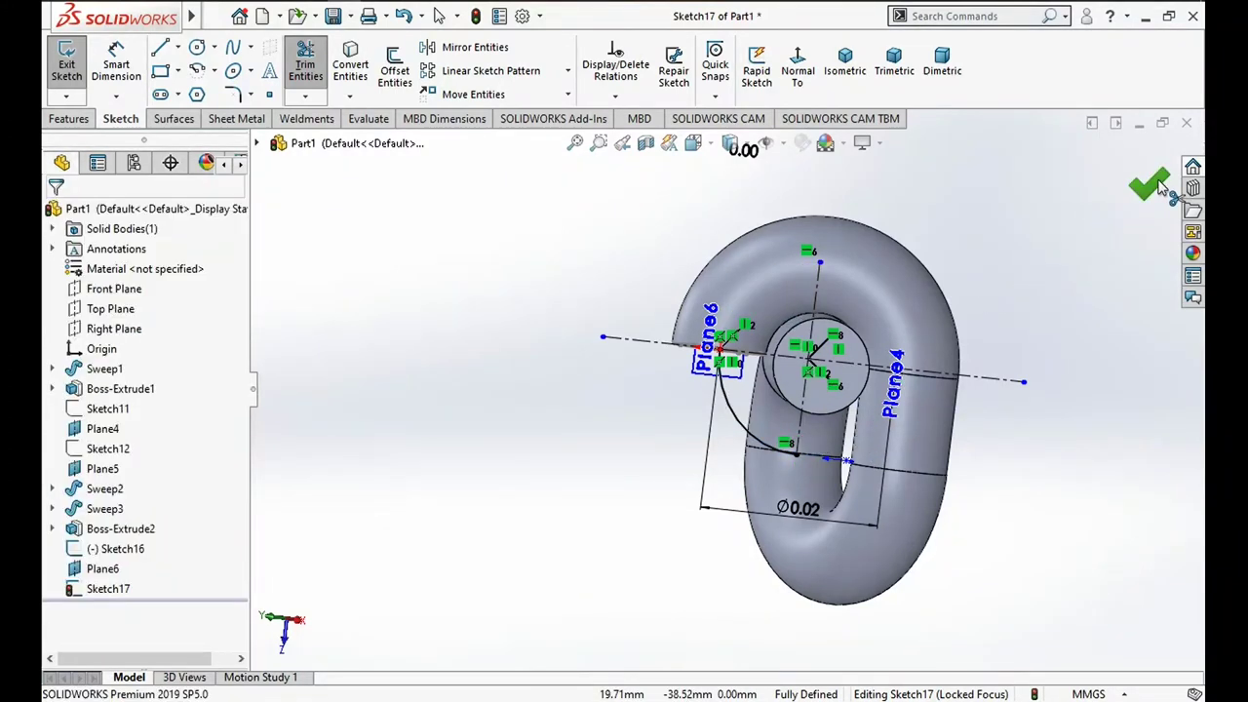
click(1131, 176)
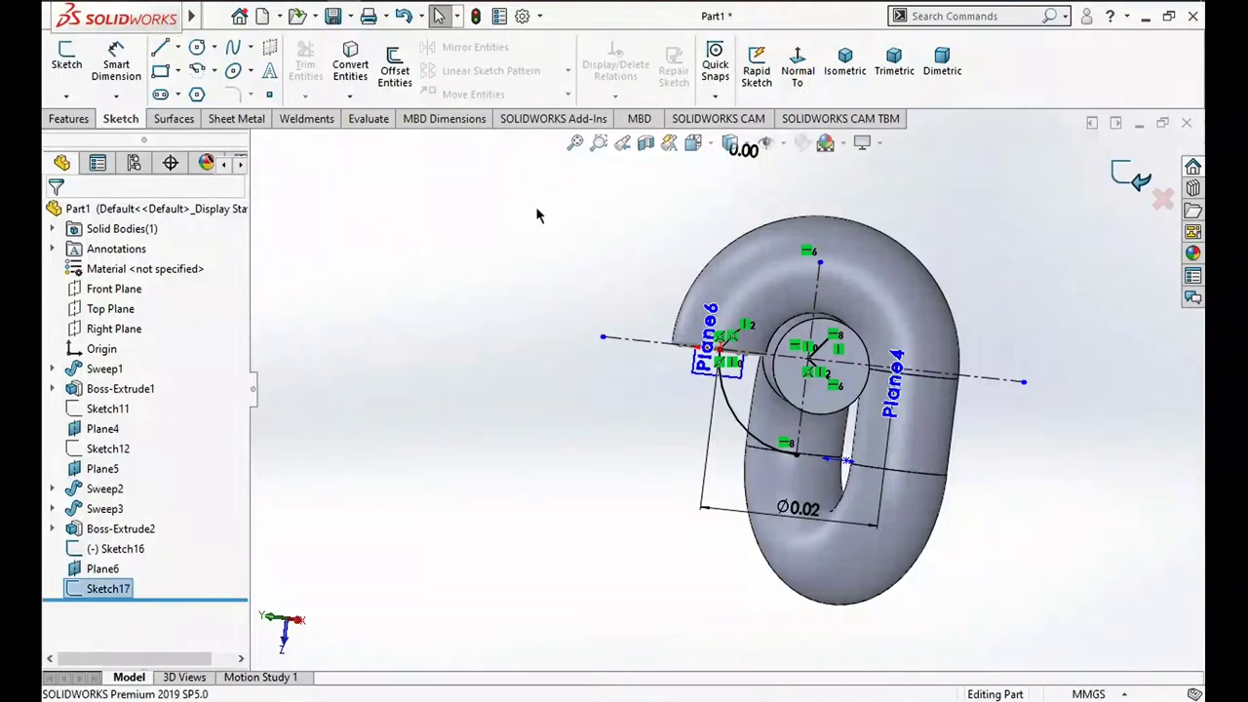
Discard the accidental circle edit and select Sketch17 in the FeatureManager tree
click(196, 49)
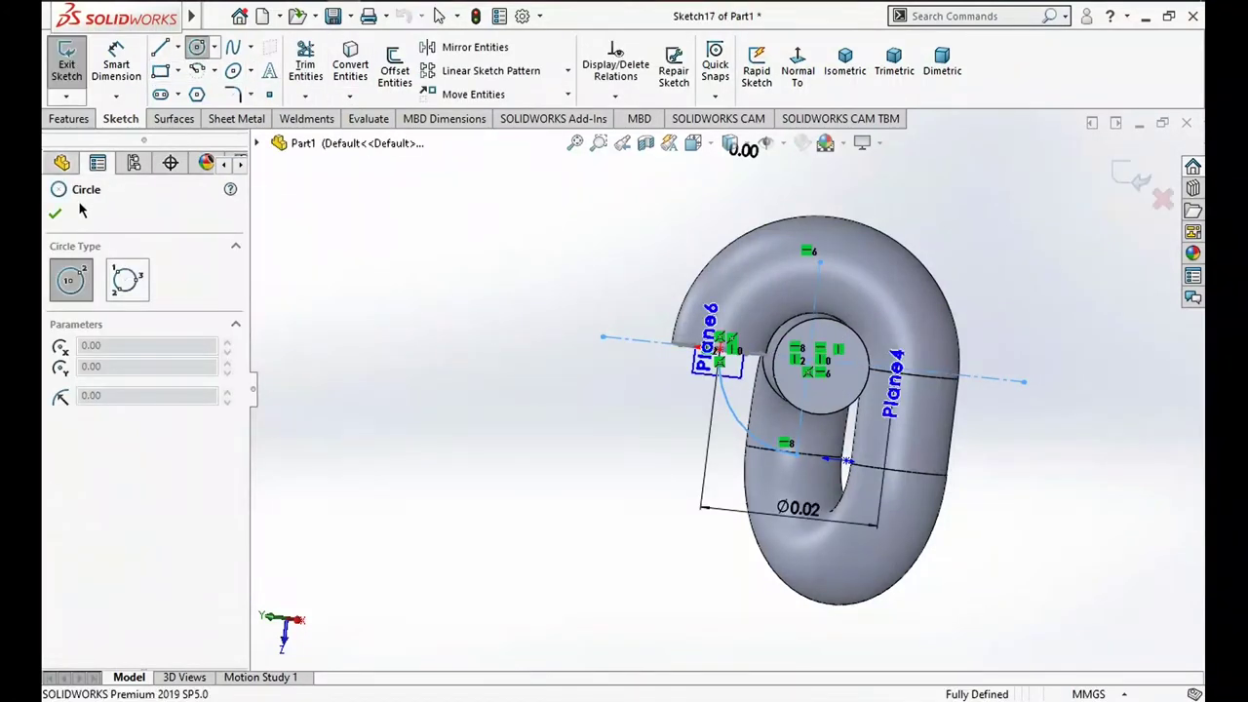
click(1163, 200)
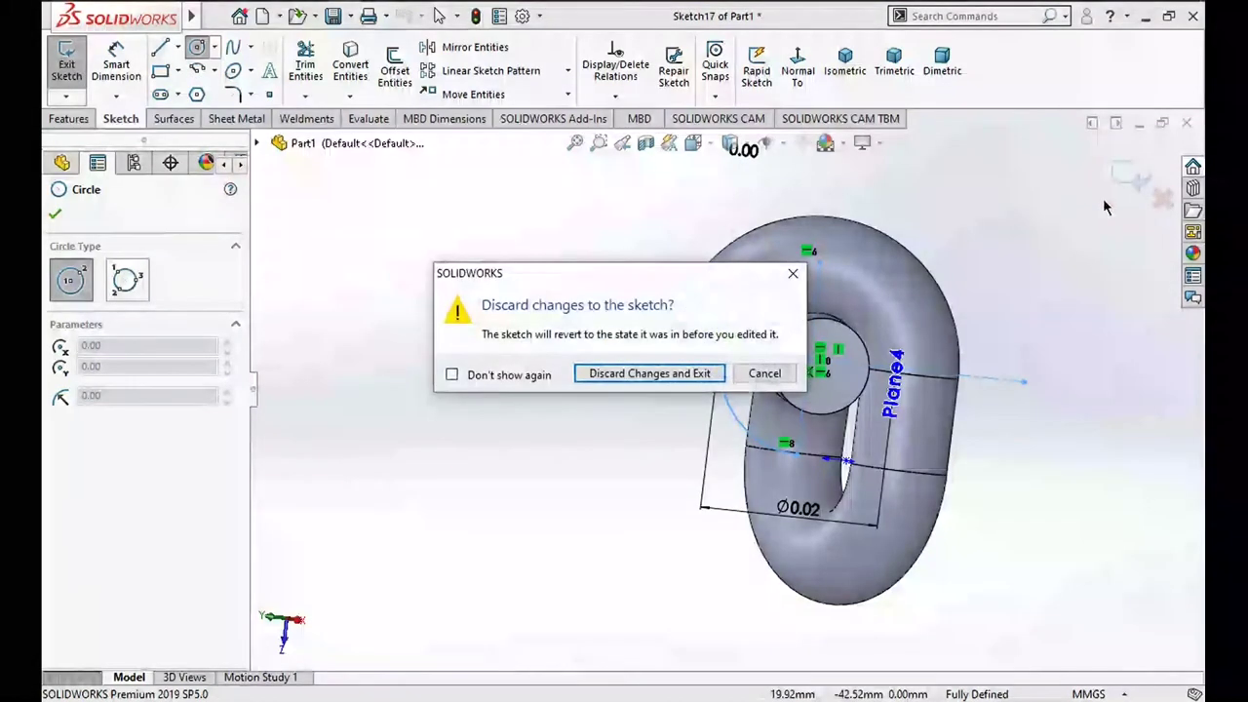
click(644, 370)
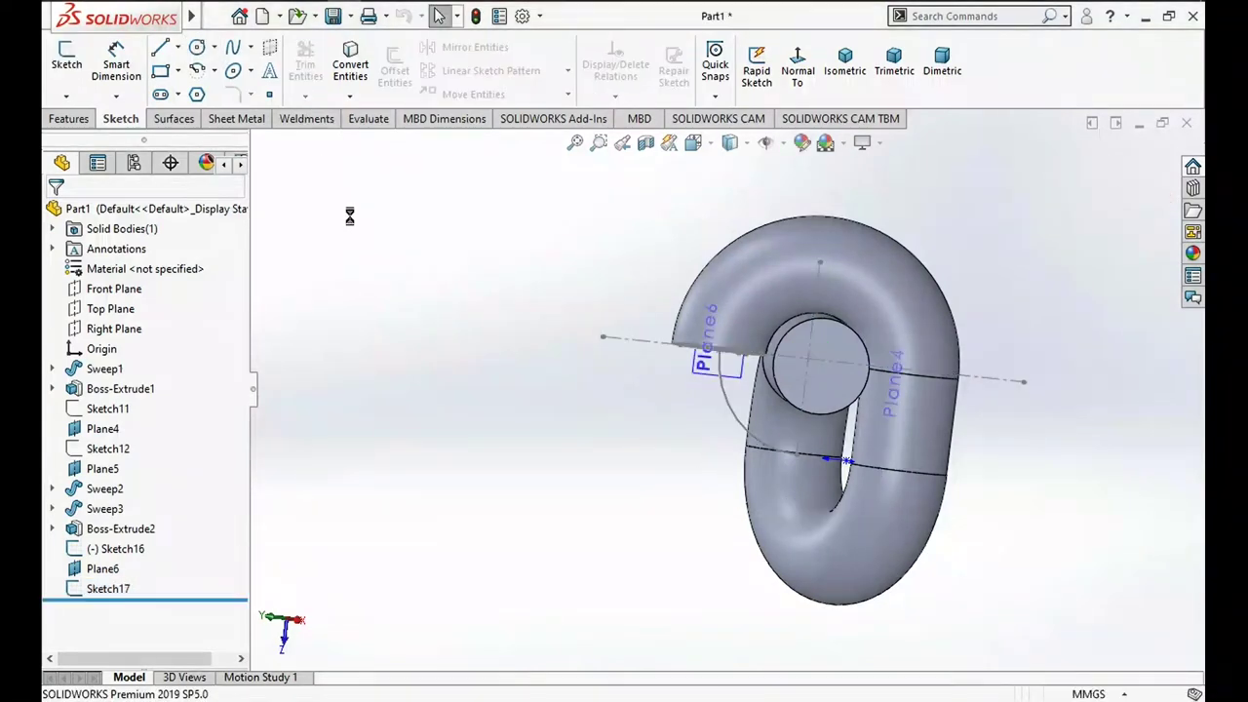
click(112, 589)
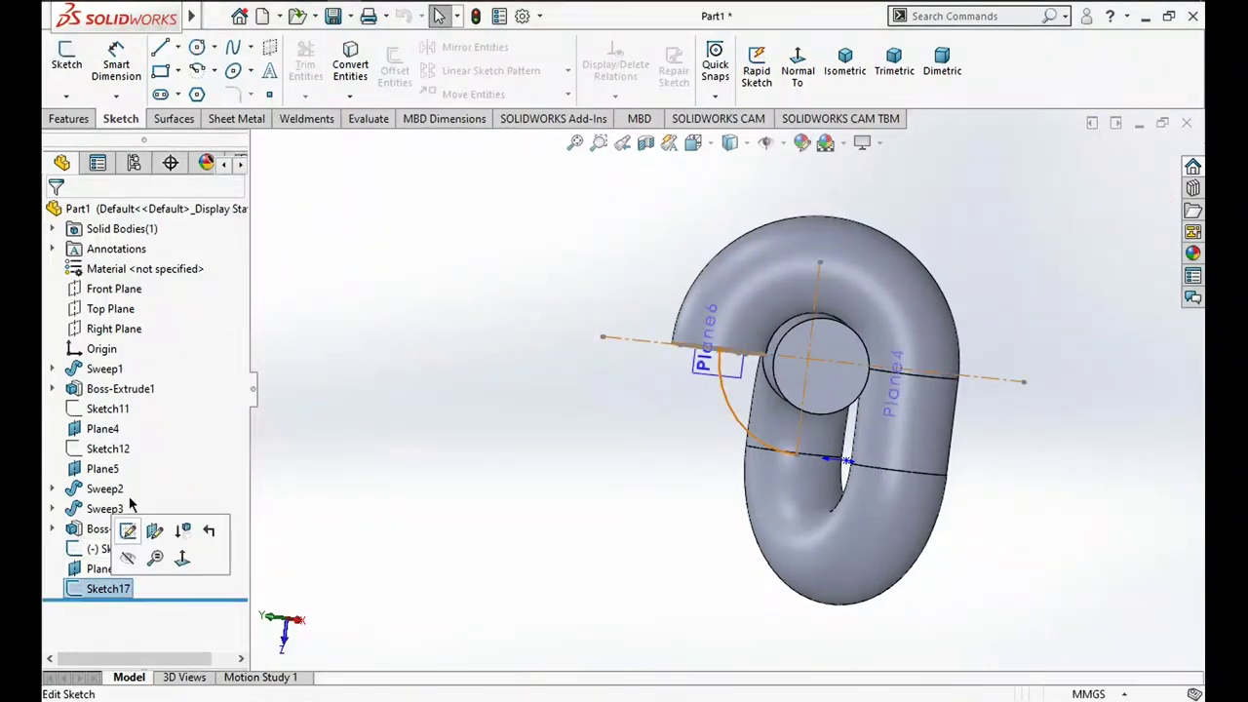
click(105, 524)
click(68, 118)
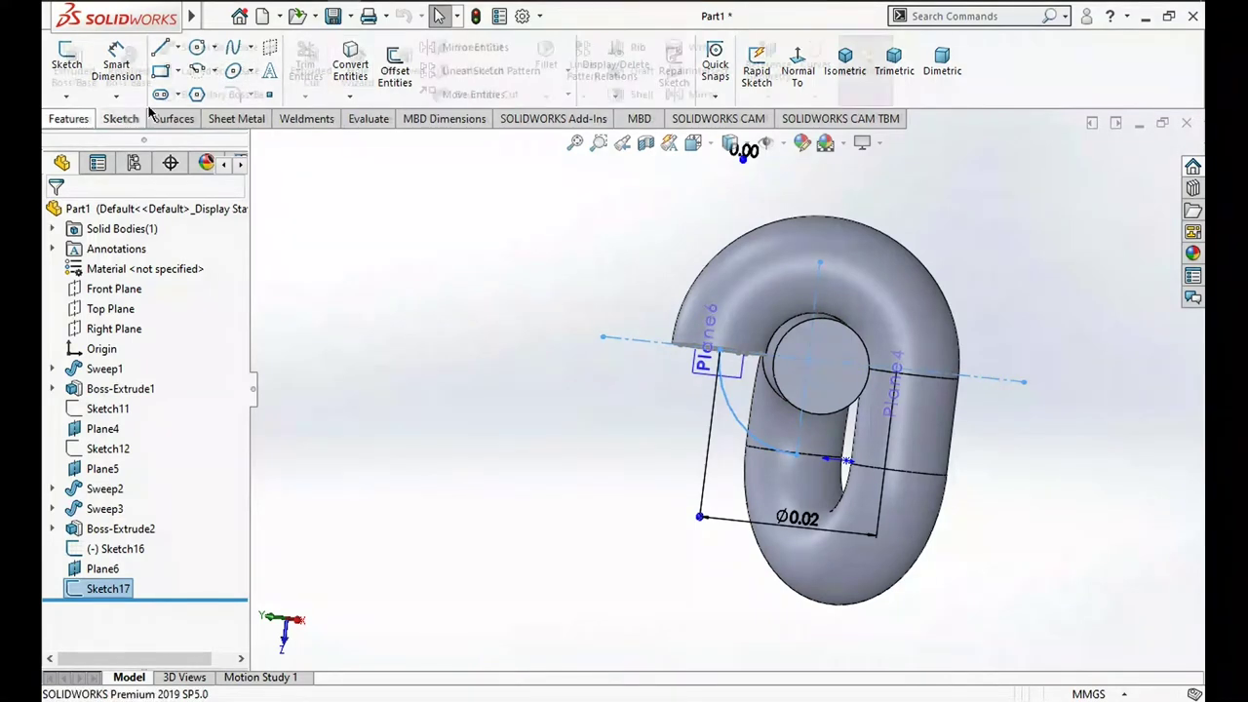
Create Sweep4 with the tube's end face as profile and Sketch17's arc as path
click(242, 50)
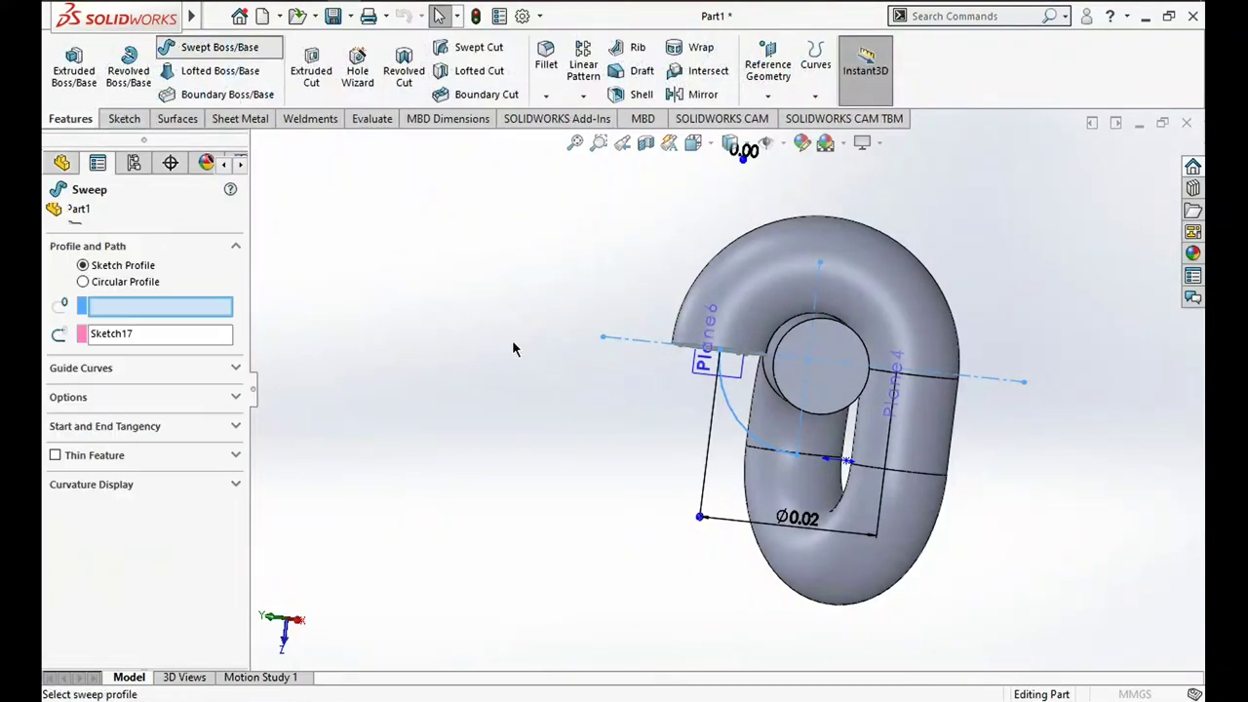
middle_drag(621, 381, 640, 259)
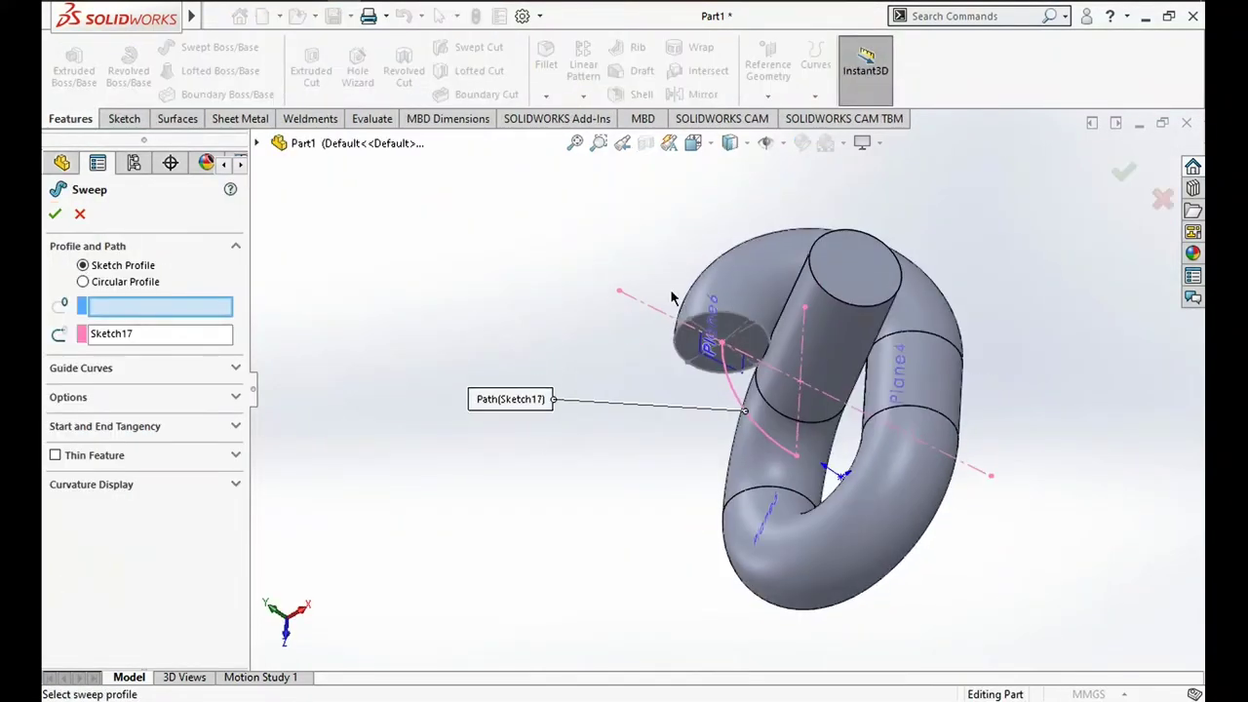
click(689, 352)
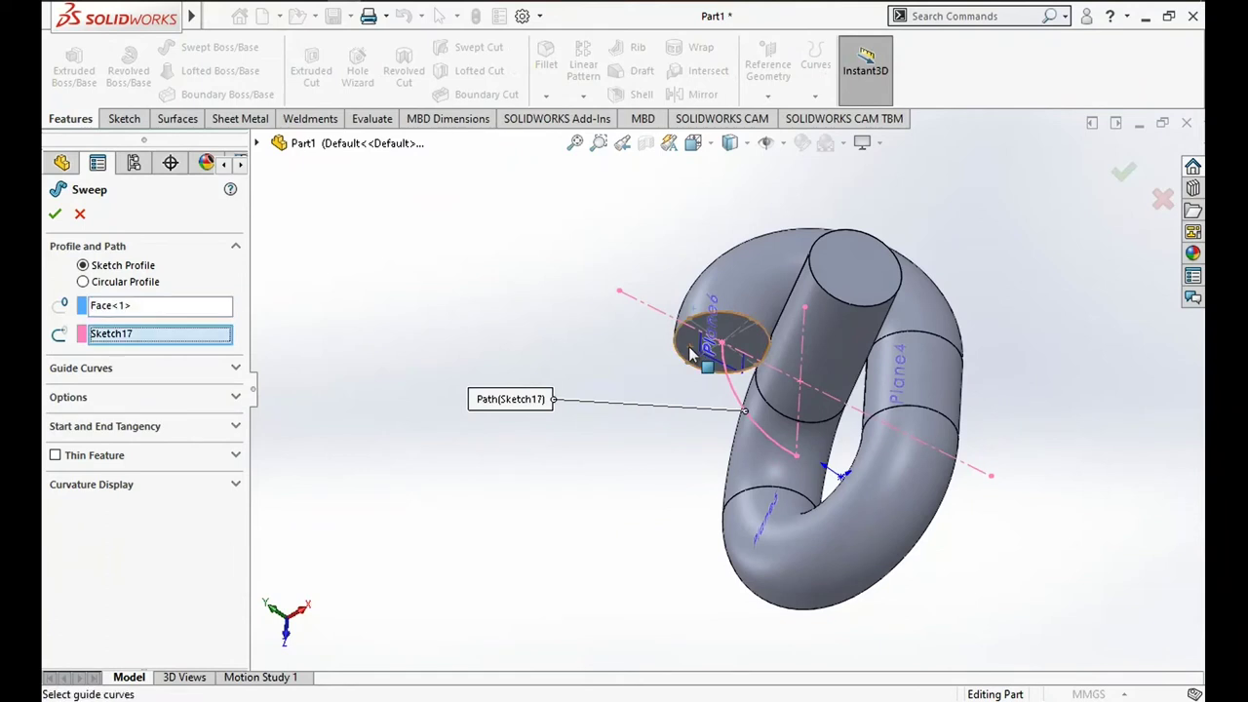
click(55, 215)
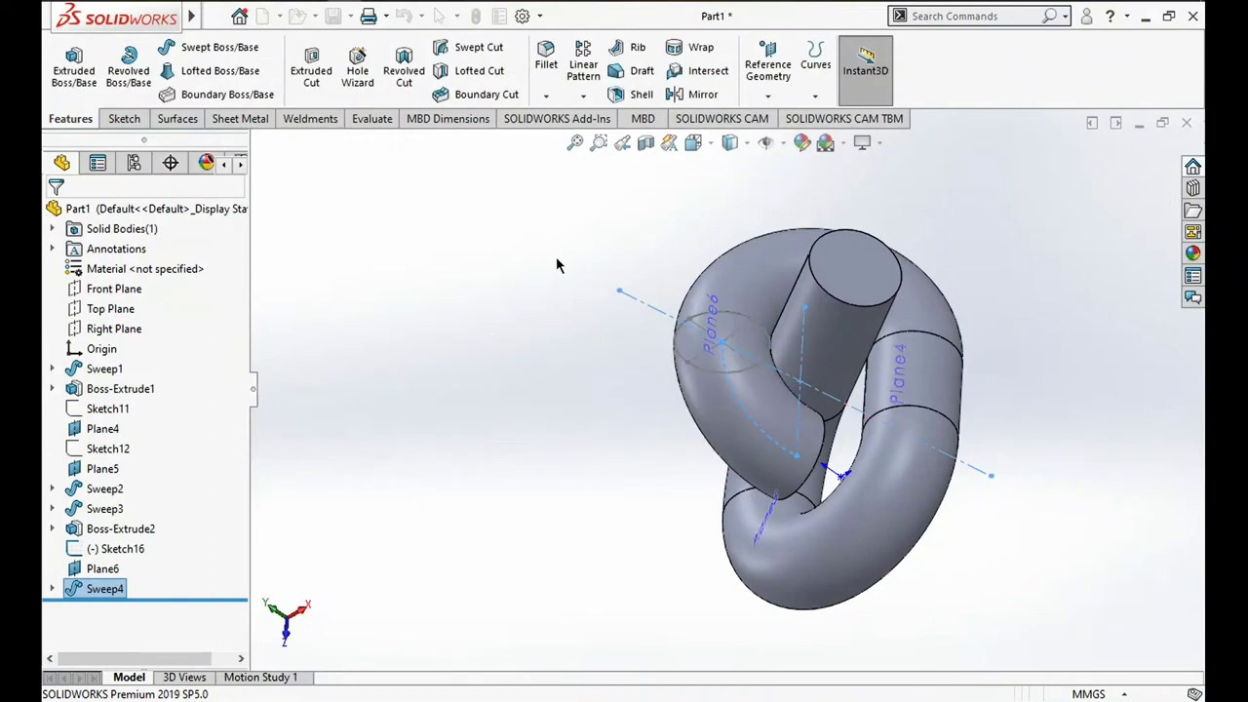
mouse_move(556, 265)
middle_down()
mouse_move(345, 263)
mouse_move(424, 342)
mouse_move(749, 455)
middle_up()
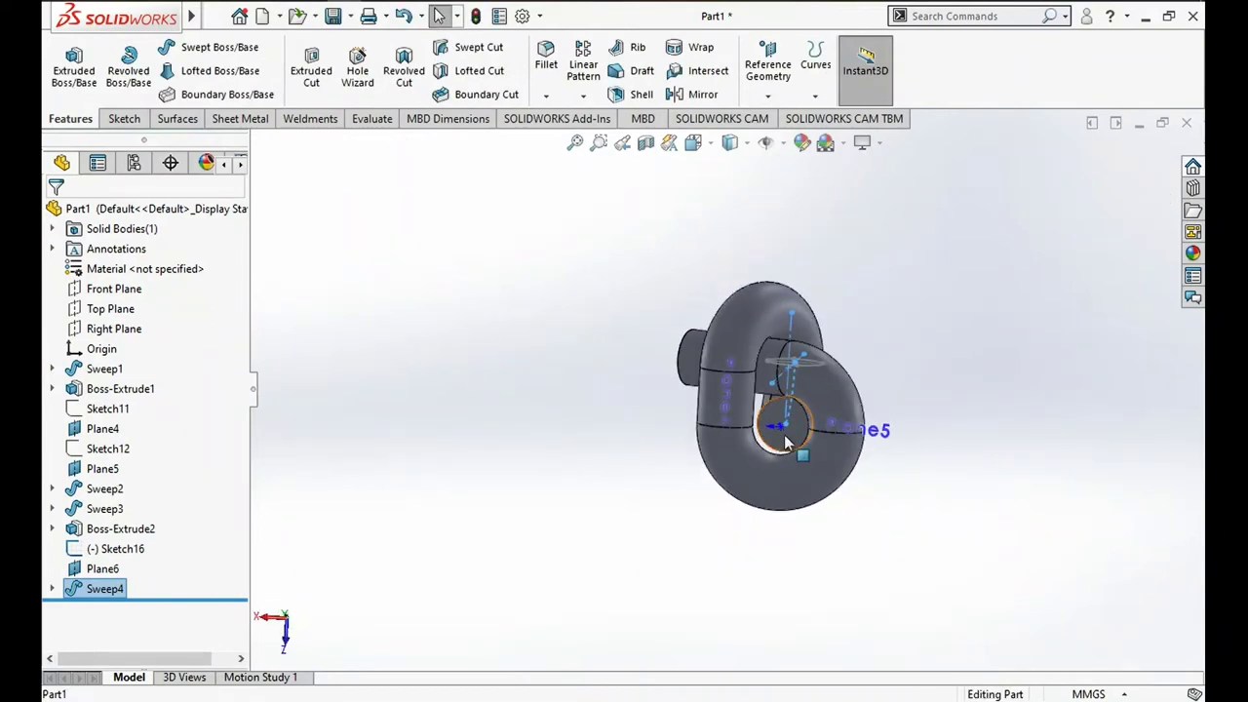
Sketch on Sweep4's end face and convert its circular edge into the sketch
click(788, 442)
click(860, 393)
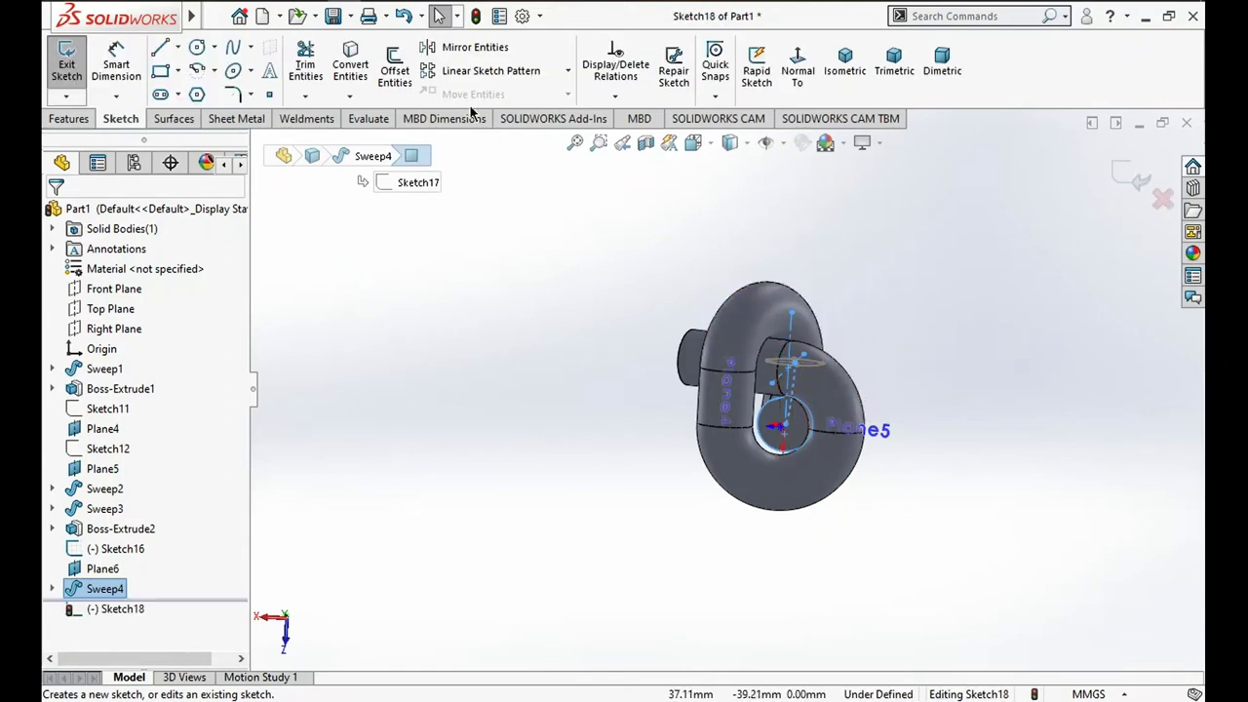
click(359, 73)
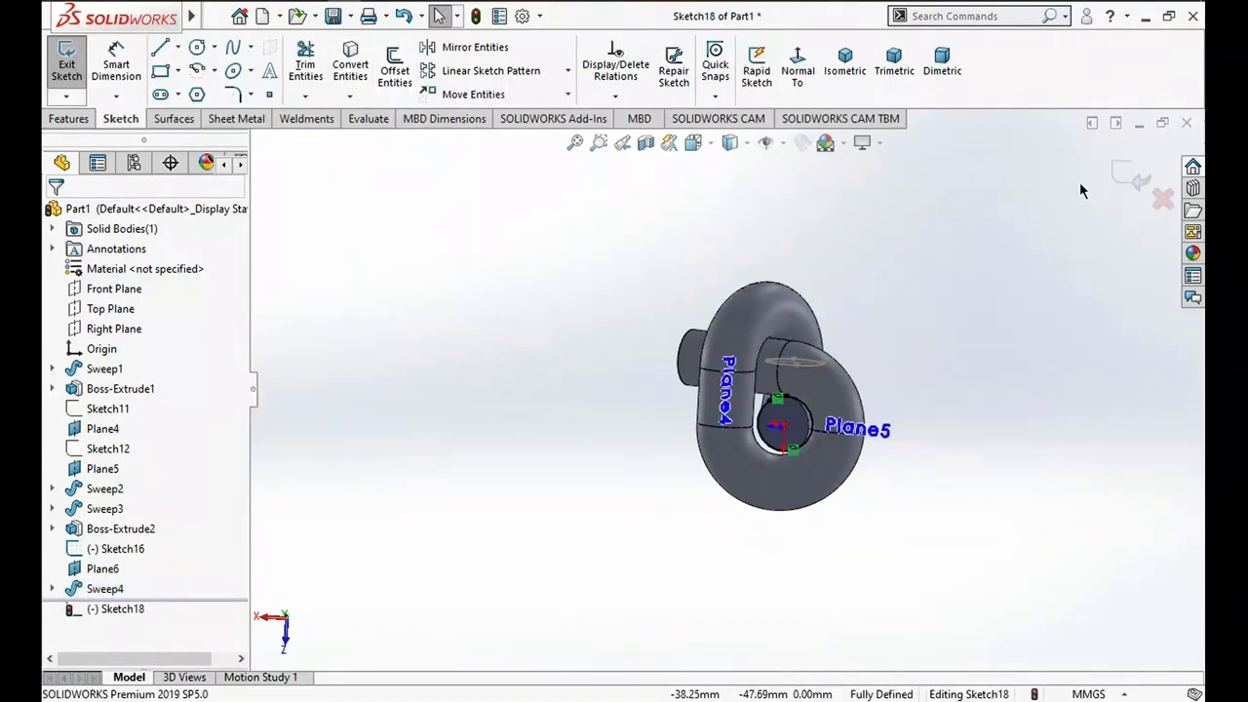
click(1126, 178)
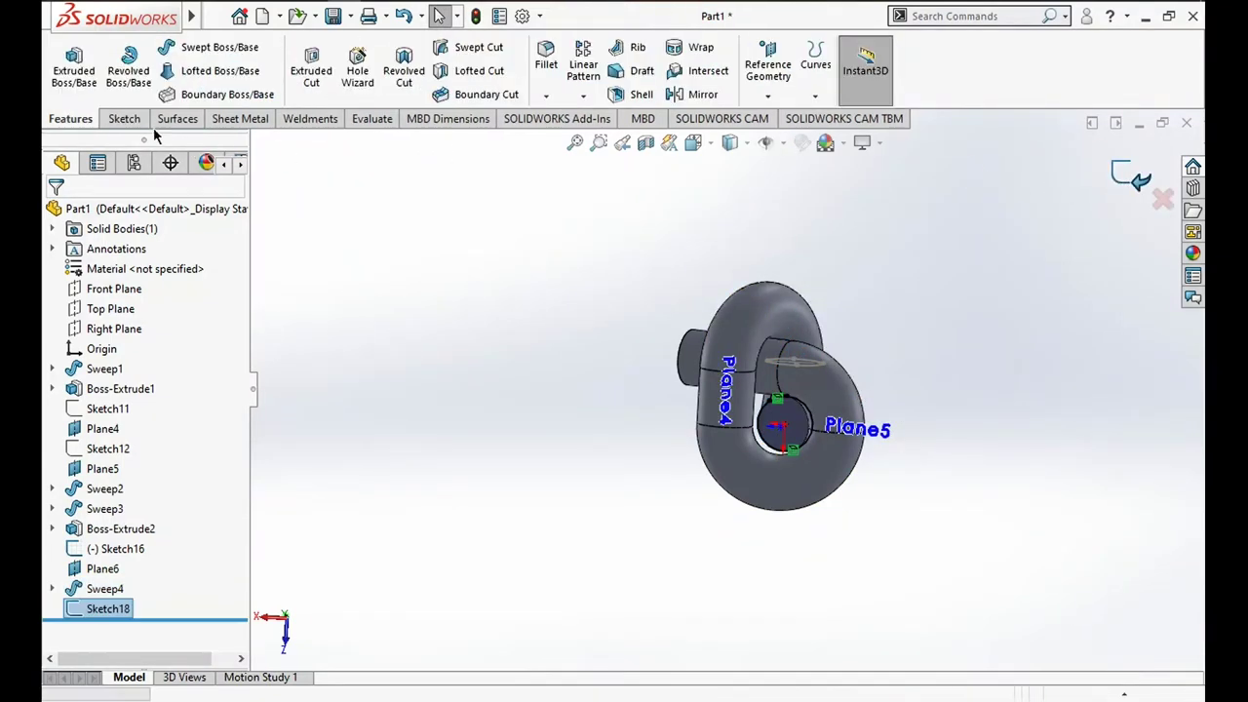
Extrude the converted circle 20 mm as Boss-Extrude3
click(73, 71)
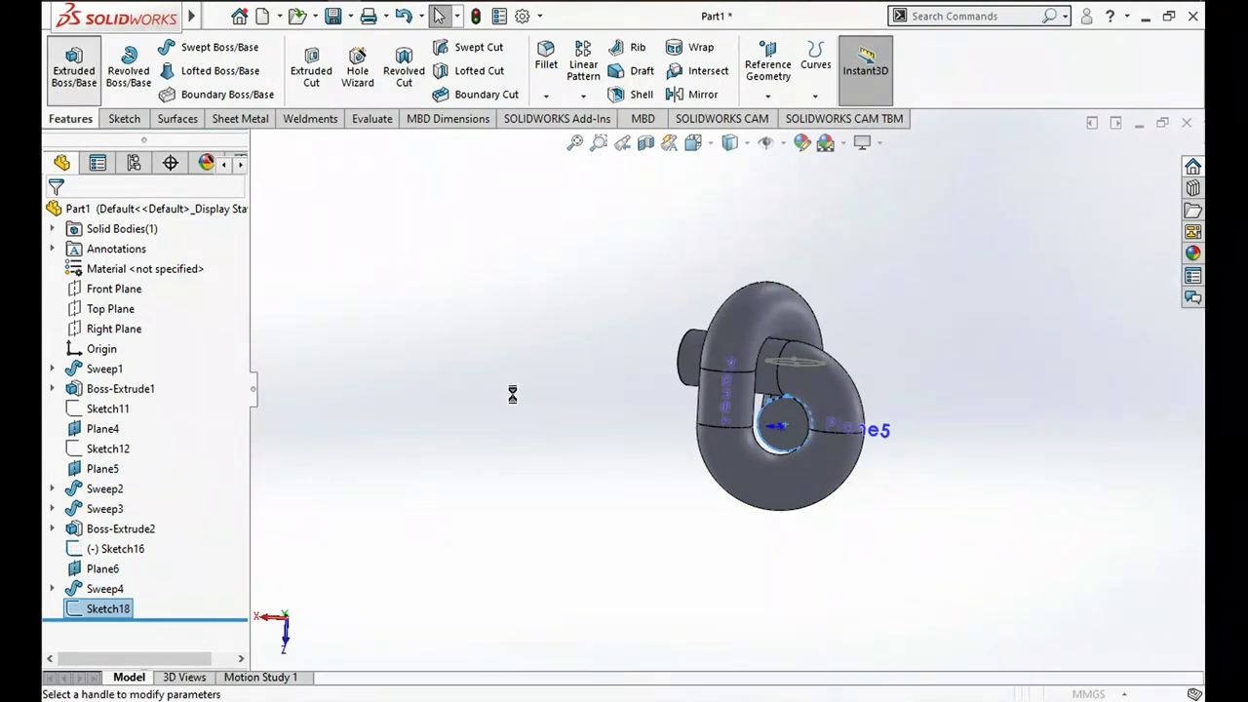
mouse_move(437, 438)
middle_down()
mouse_move(488, 474)
mouse_move(572, 452)
middle_up()
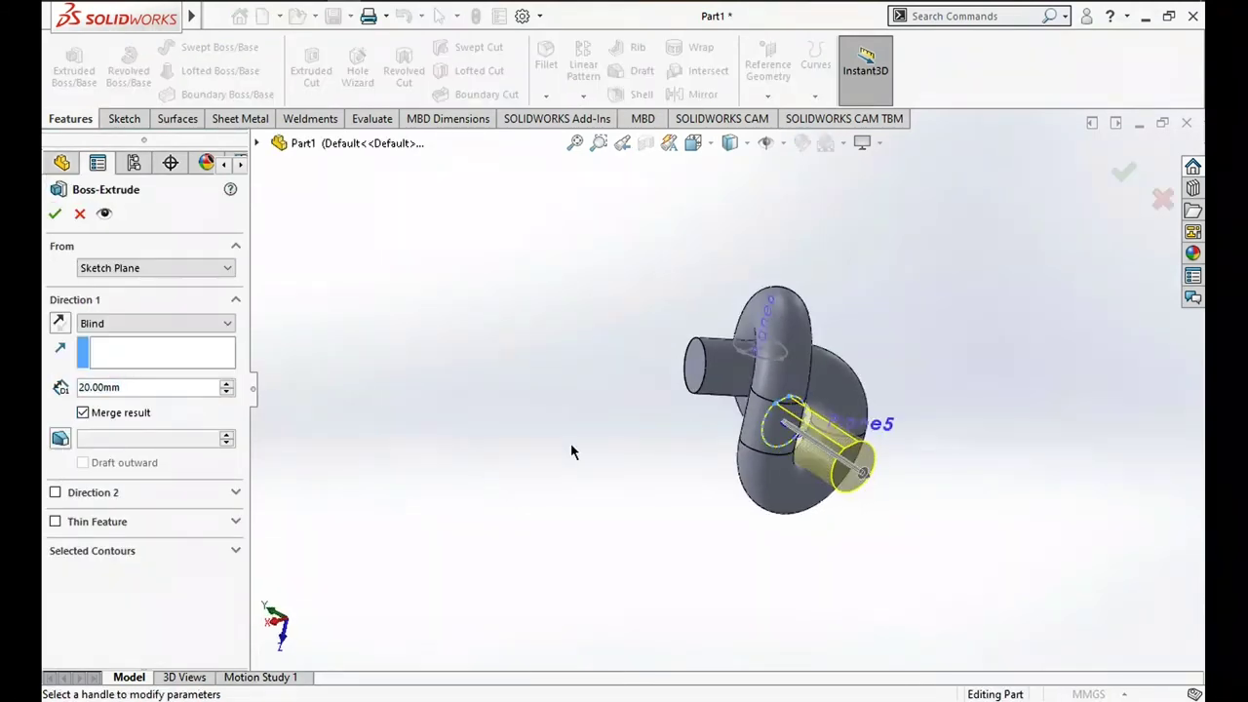
click(1122, 172)
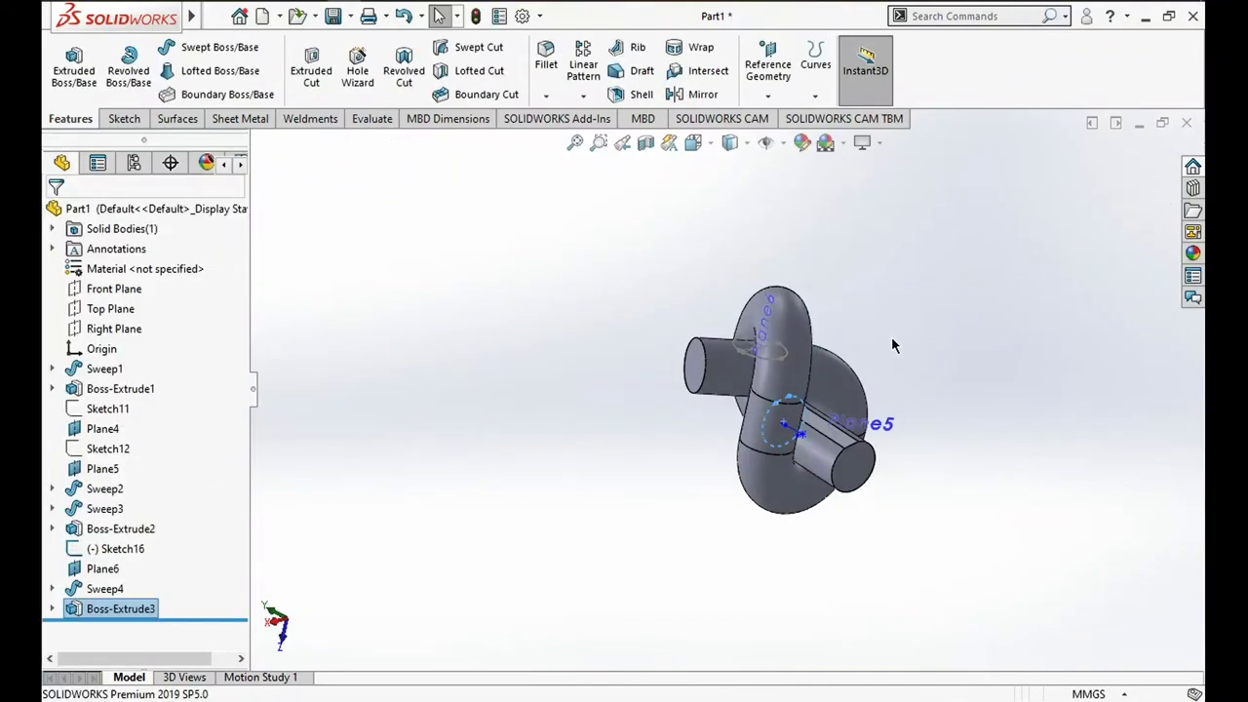
scroll(891, 345, down, 4)
scroll(805, 397, up, 3)
mouse_move(772, 398)
middle_down()
mouse_move(730, 314)
mouse_move(741, 342)
mouse_move(775, 302)
mouse_move(777, 270)
mouse_move(714, 319)
mouse_move(722, 458)
mouse_move(740, 469)
mouse_move(708, 415)
mouse_move(720, 310)
mouse_move(688, 529)
mouse_move(676, 514)
mouse_move(652, 553)
mouse_move(704, 465)
mouse_move(698, 441)
mouse_move(644, 548)
middle_up()
scroll(722, 465, down, 3)
scroll(722, 465, up, 2)
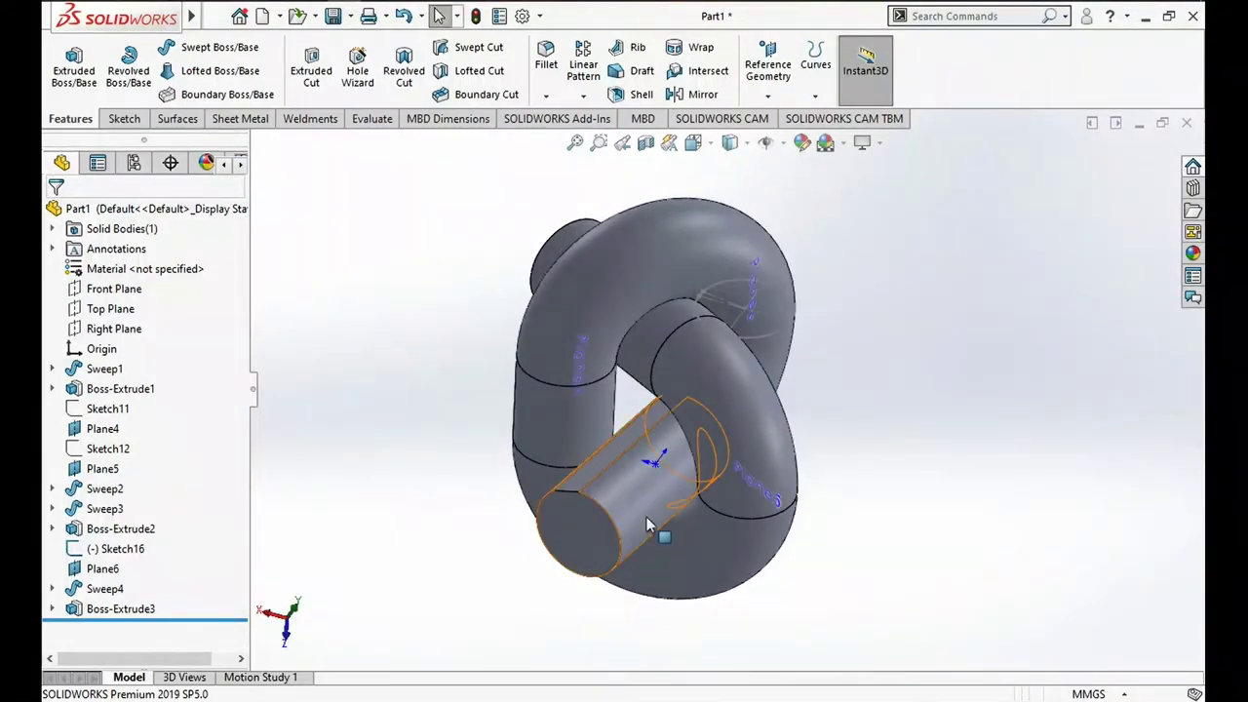
scroll(724, 351, down, 3)
scroll(702, 336, down, 2)
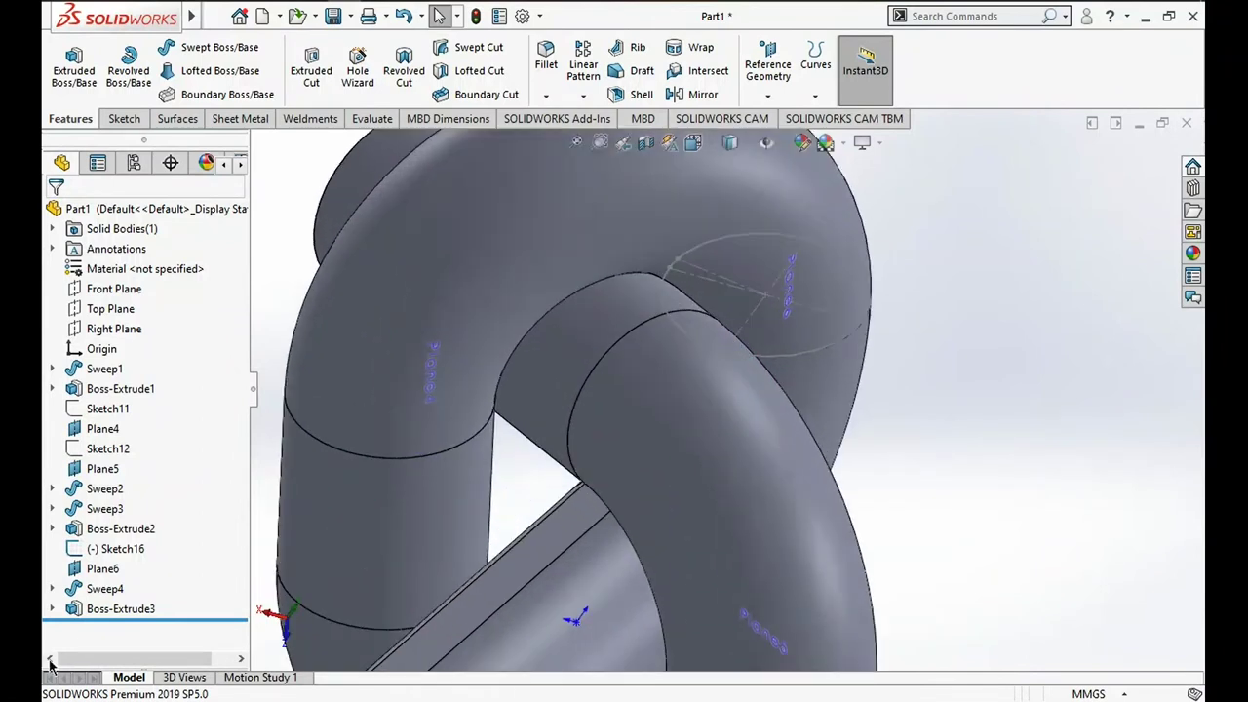
click(100, 550)
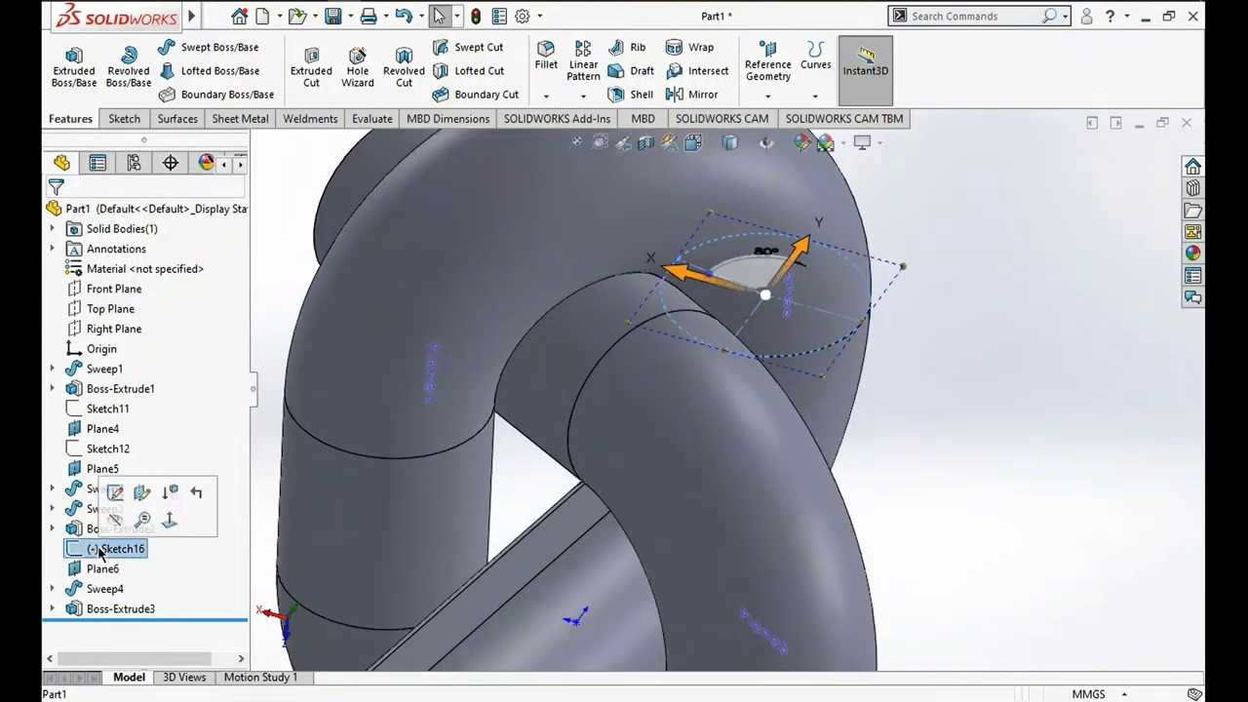
scroll(802, 325, up, 2)
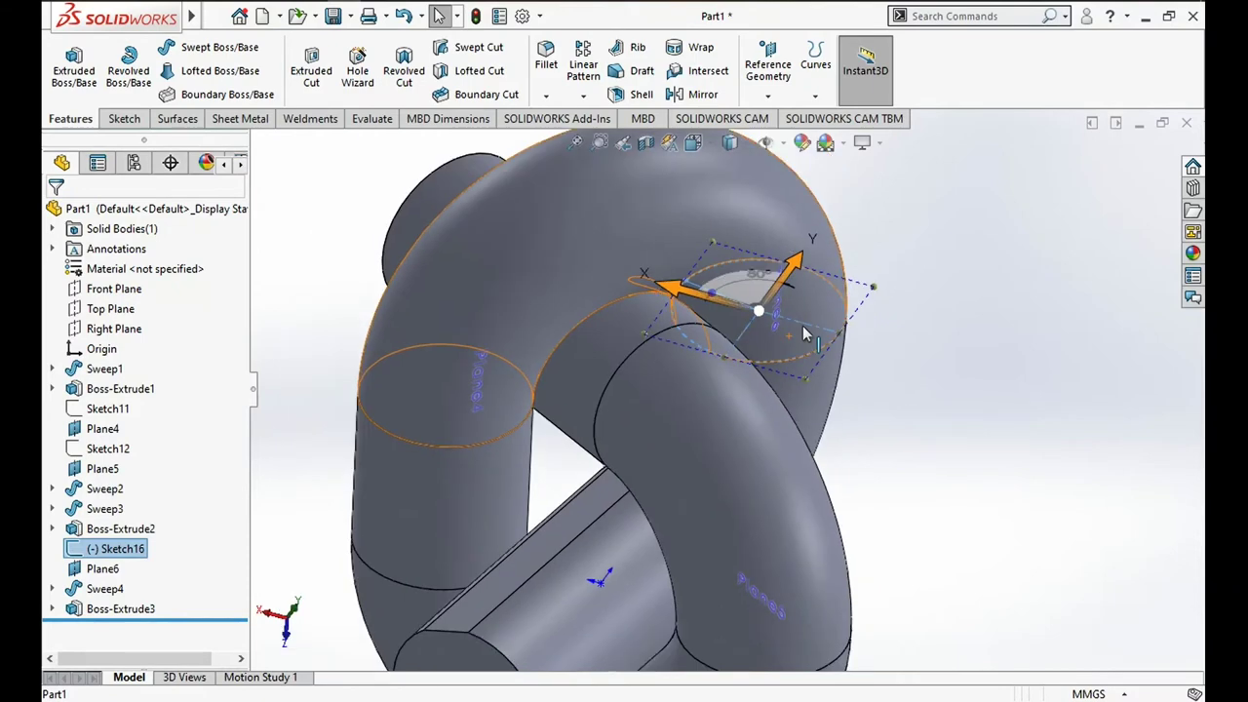
middle_drag(779, 400, 796, 342)
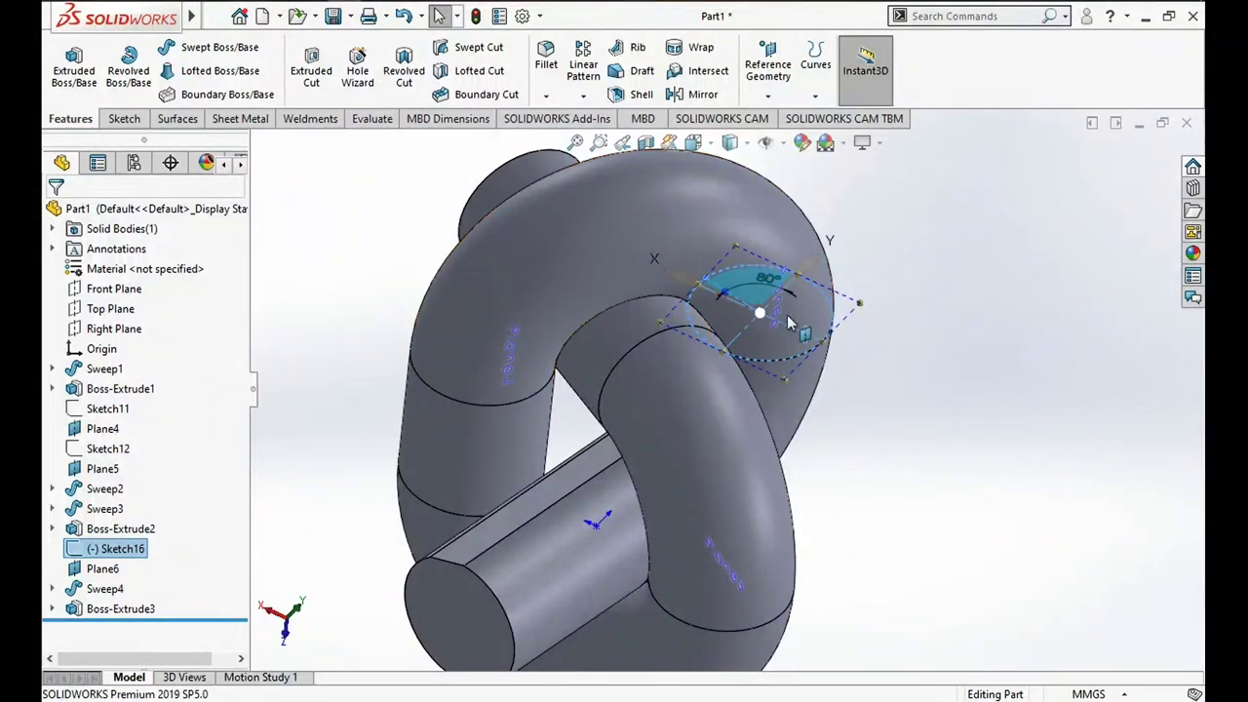
scroll(944, 254, down, 3)
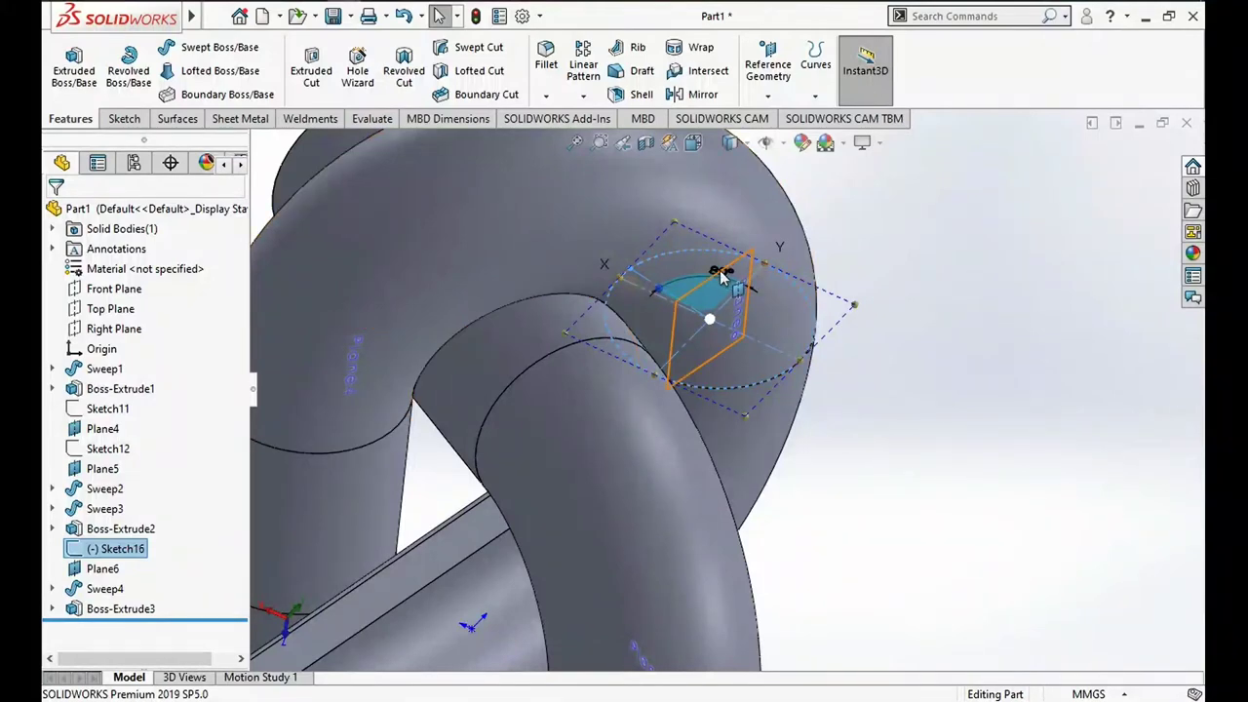
mouse_move(770, 312)
middle_down()
mouse_move(748, 173)
mouse_move(817, 271)
middle_up()
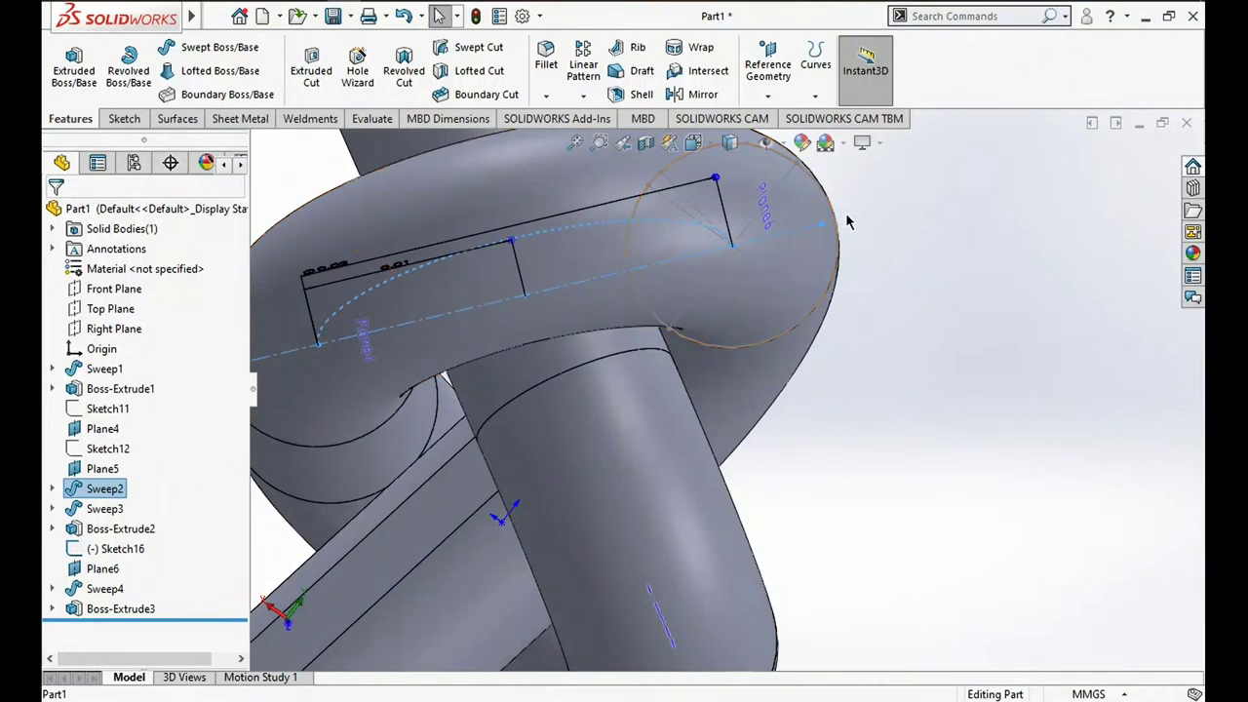
scroll(816, 263, up, 3)
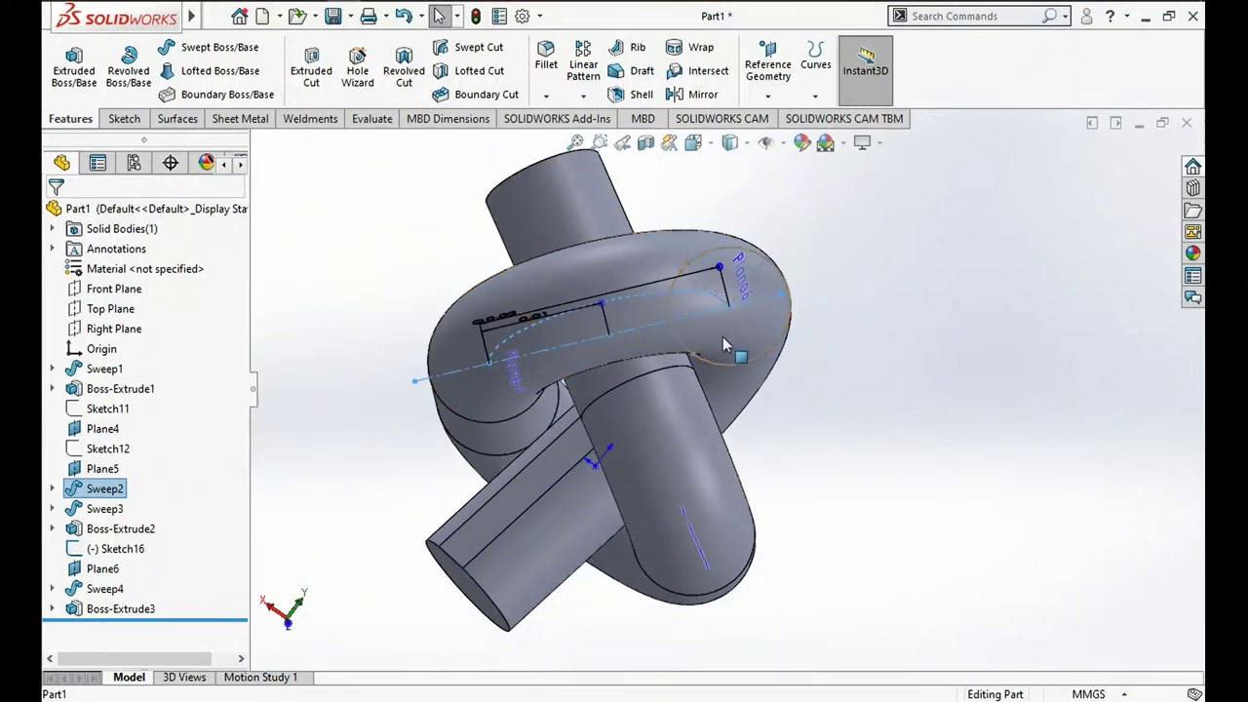
click(353, 385)
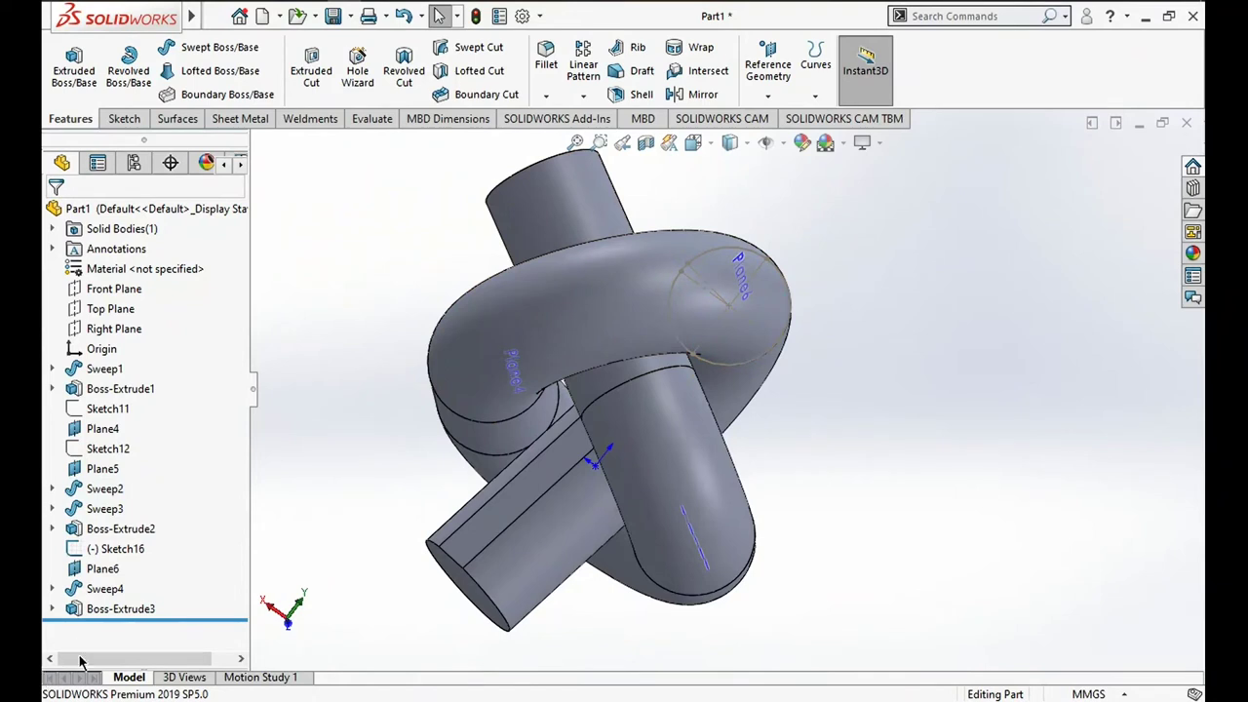
click(97, 589)
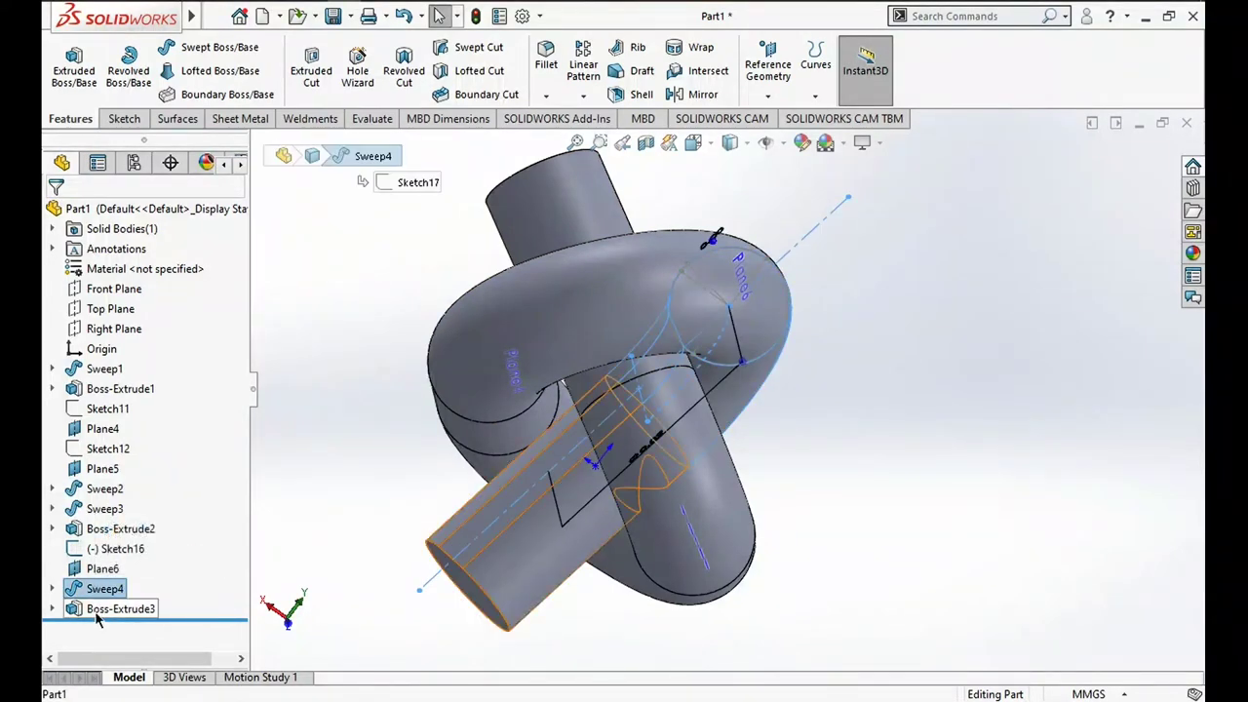
click(98, 611)
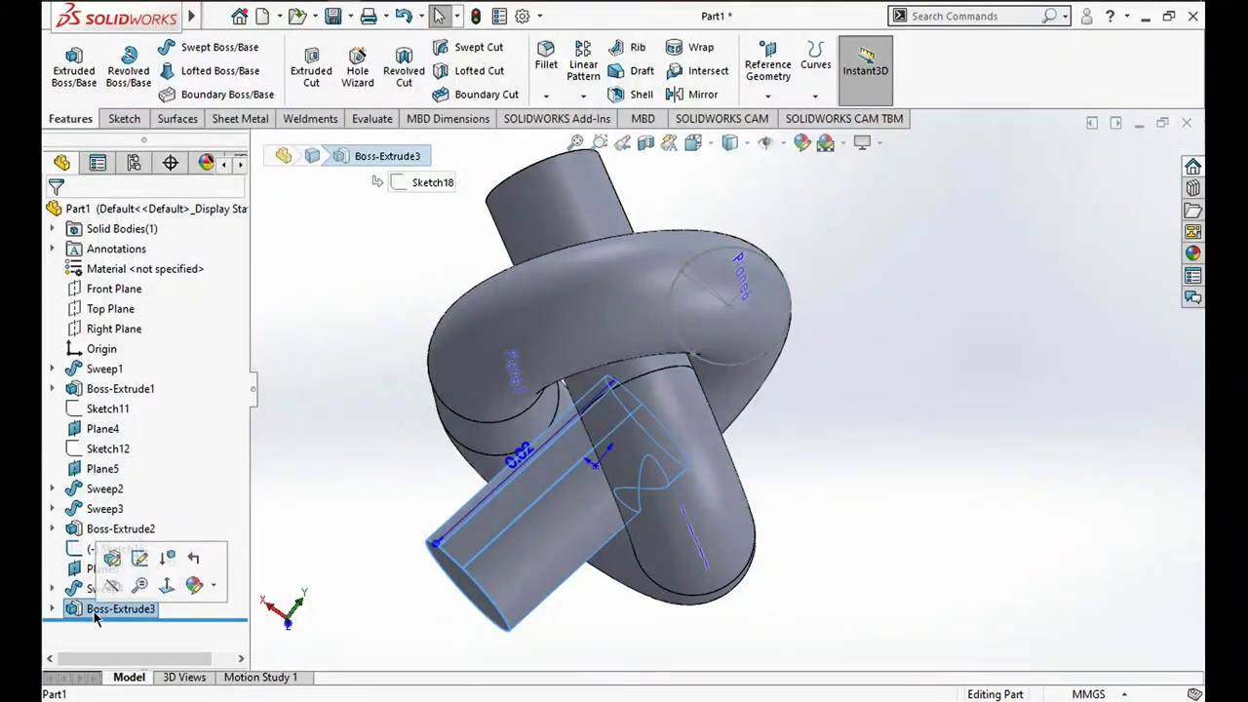
click(91, 612)
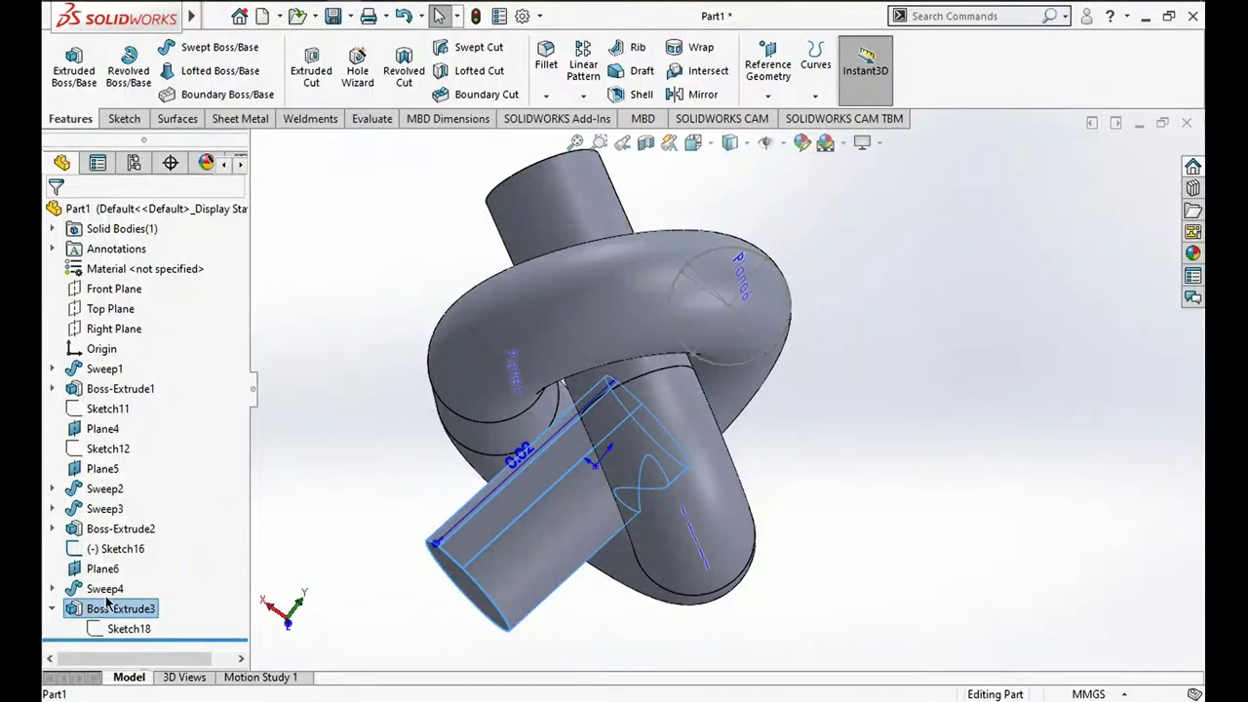
drag(107, 603, 101, 581)
click(102, 569)
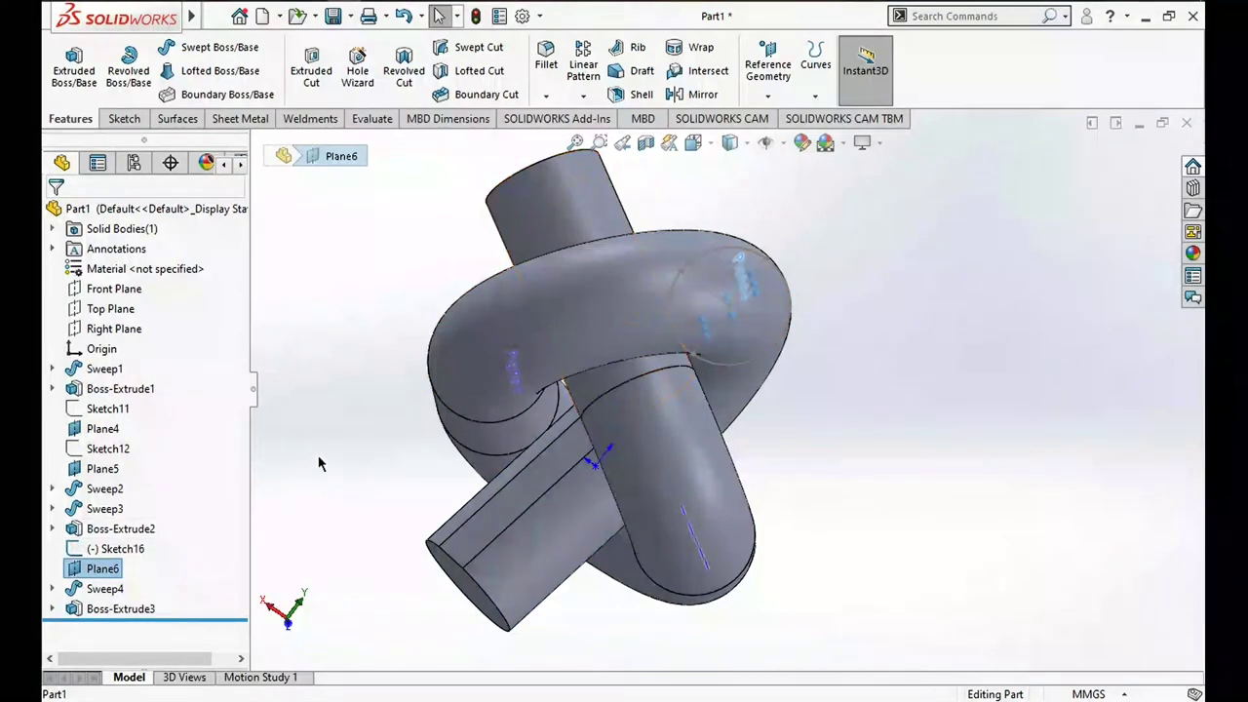
click(124, 551)
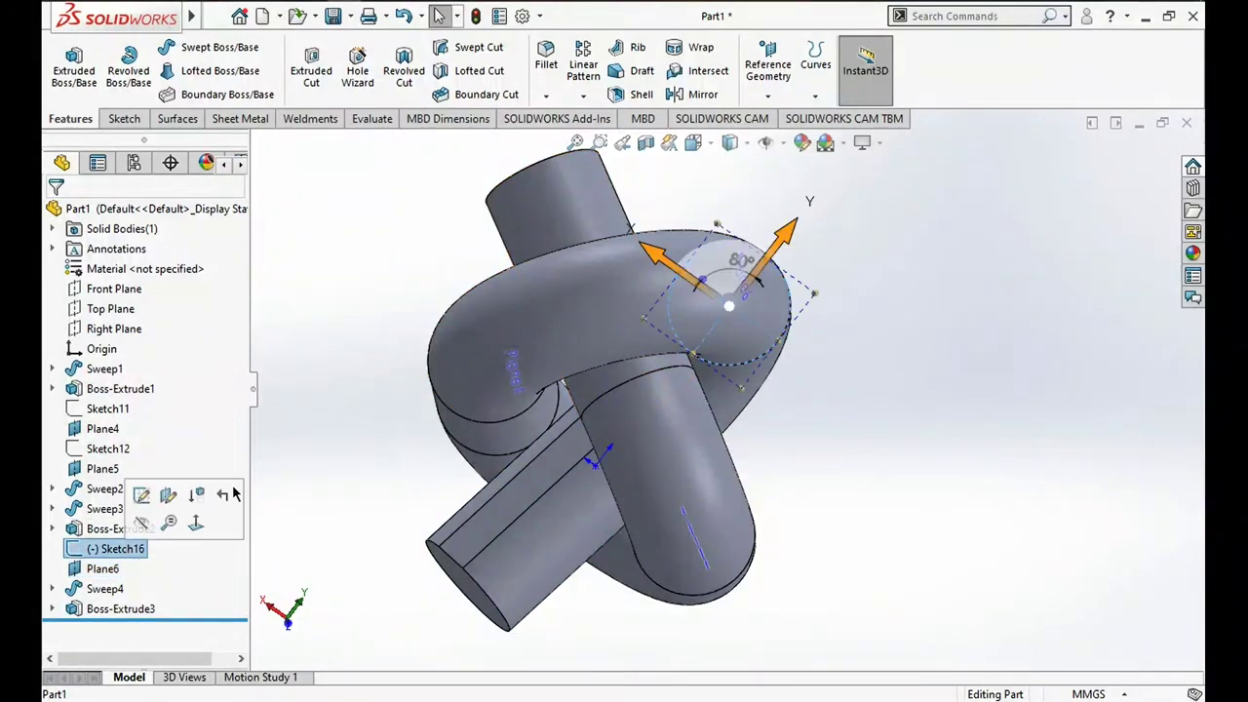
Change Sketch16's angle dimension D1 from 80° to 75° and rebuild the part
scroll(745, 314, down, 5)
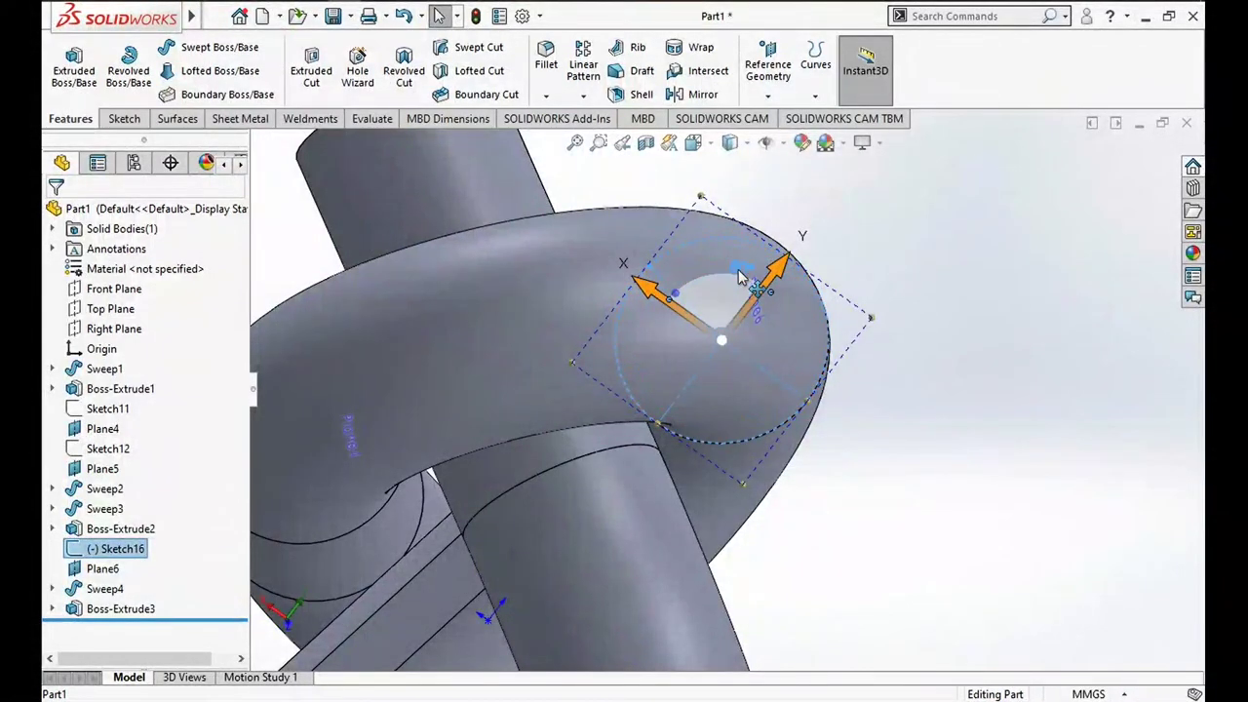
double_click(741, 275)
text(75)
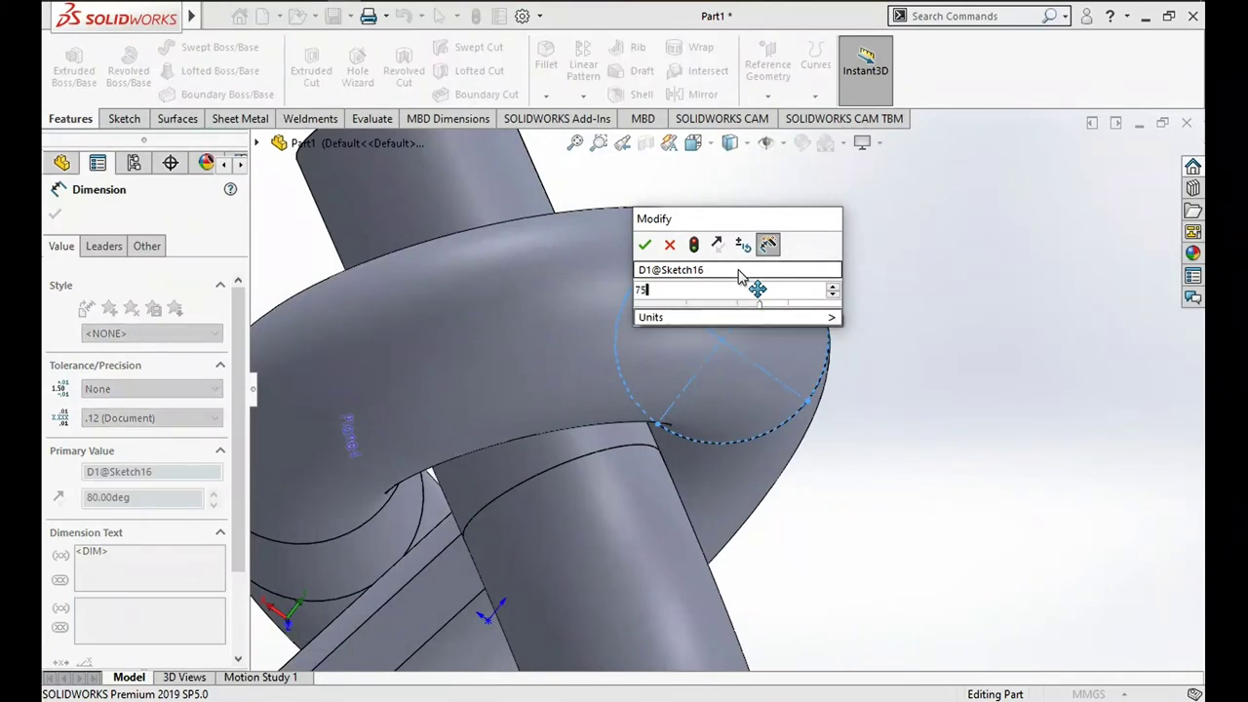
key(Return)
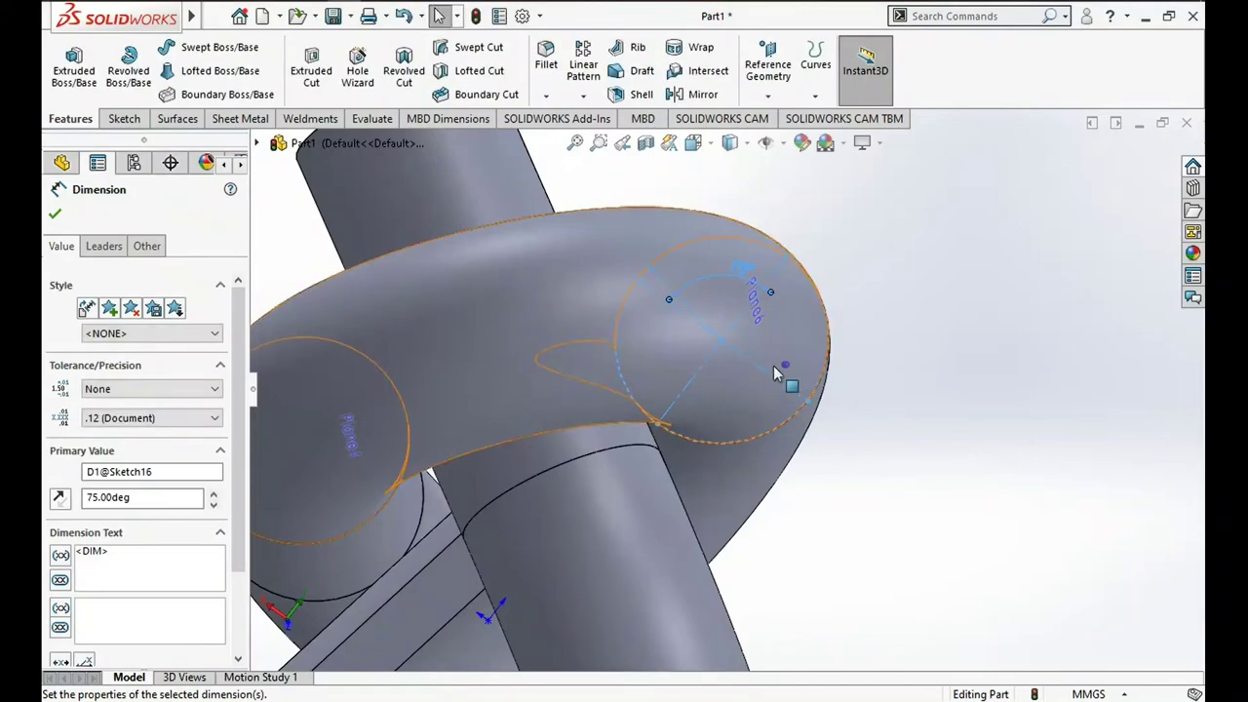
scroll(751, 366, up, 3)
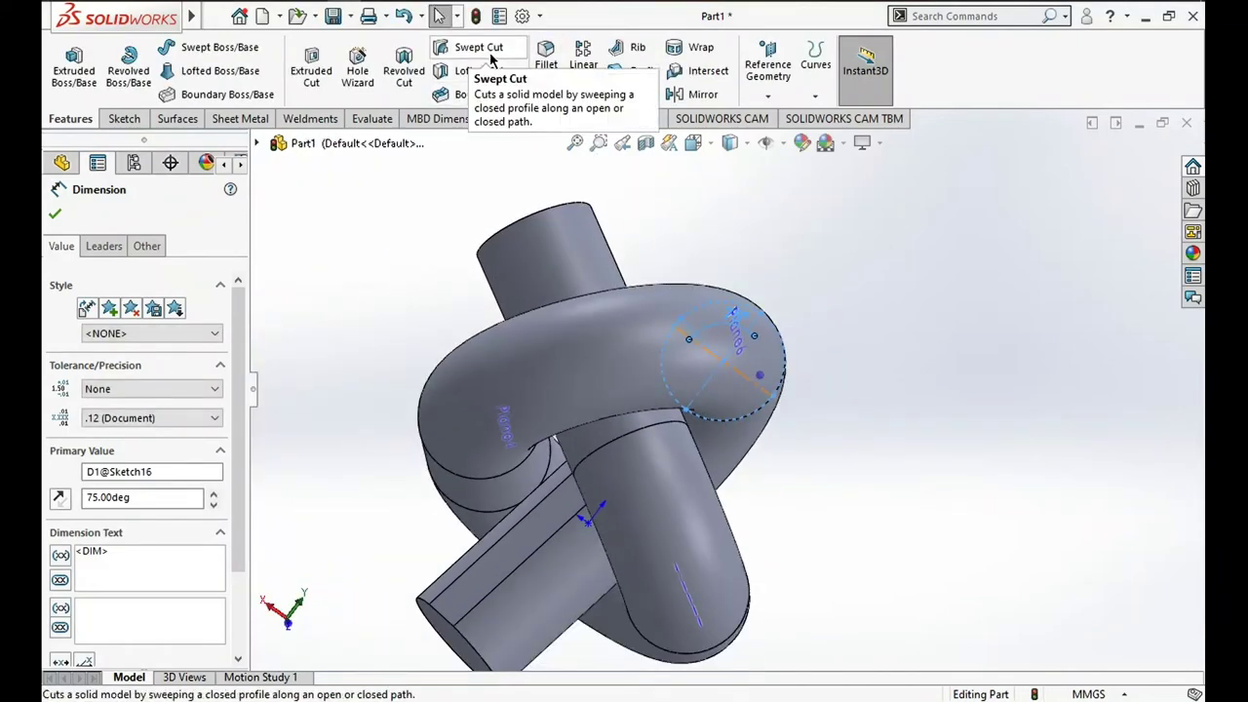
click(368, 204)
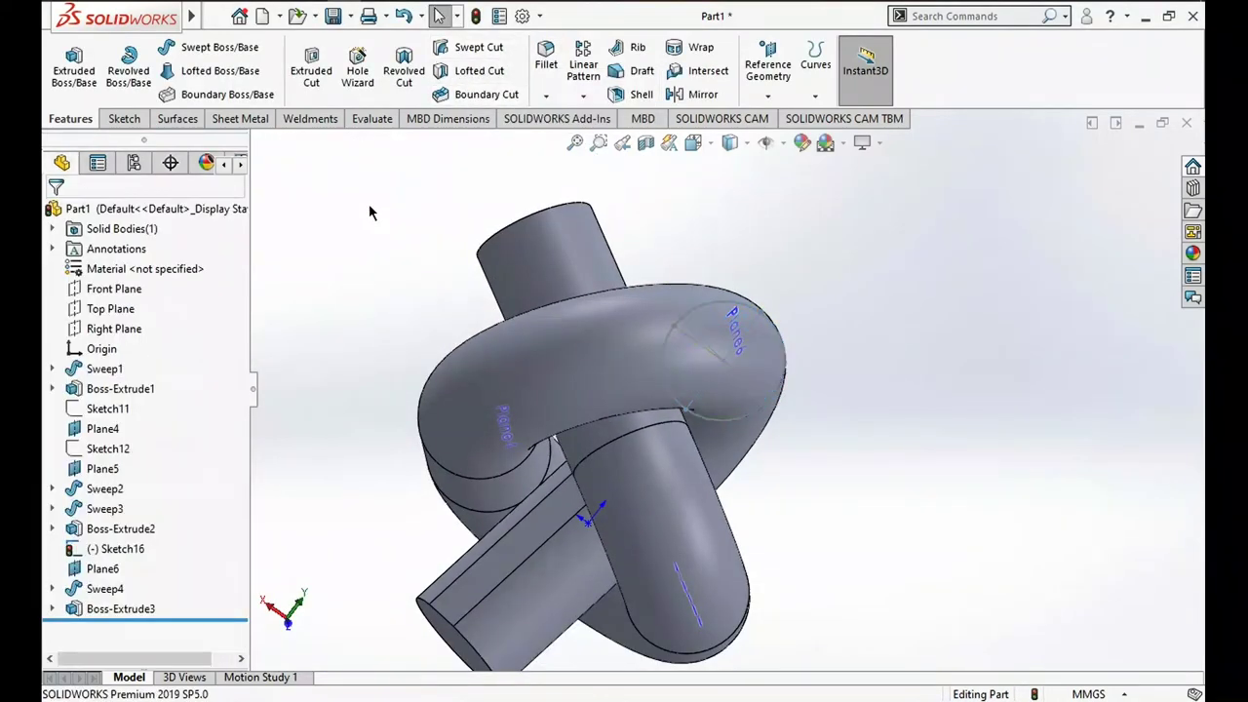
click(475, 18)
click(474, 17)
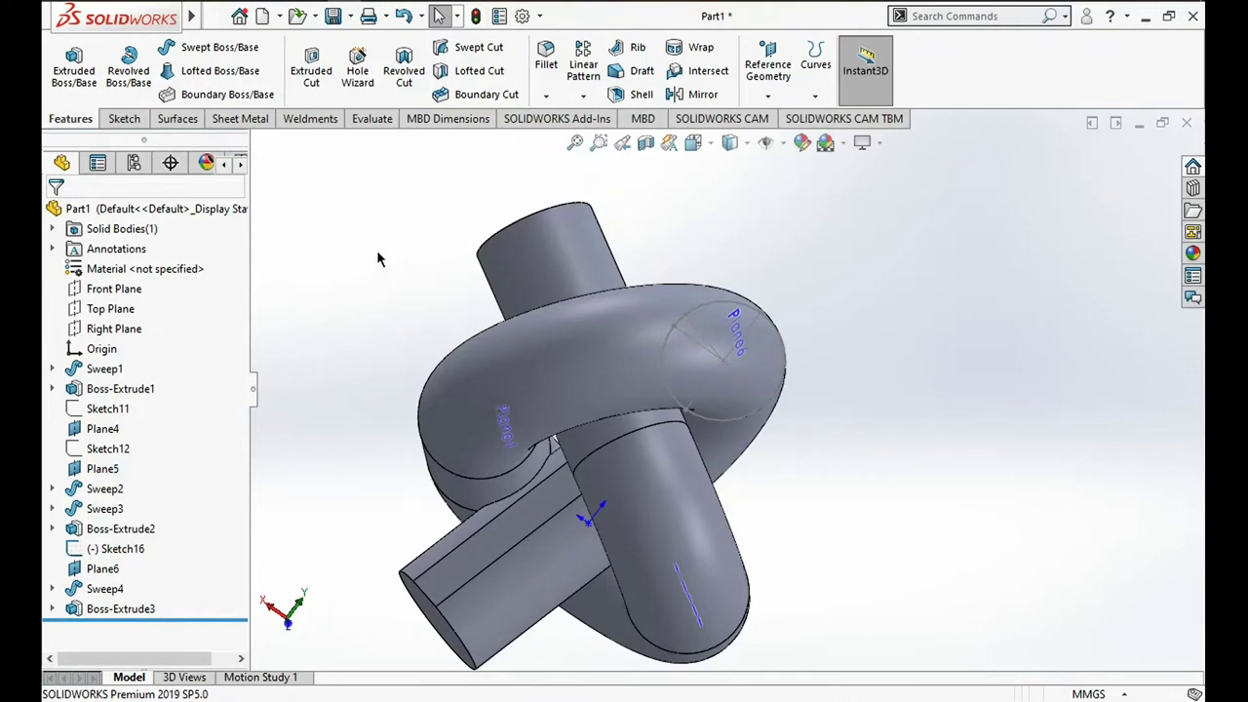
mouse_move(420, 187)
middle_down()
mouse_move(457, 168)
mouse_move(477, 245)
mouse_move(440, 153)
mouse_move(412, 201)
mouse_move(520, 202)
mouse_move(548, 218)
mouse_move(426, 198)
mouse_move(439, 171)
mouse_move(422, 199)
middle_up()
key(z)
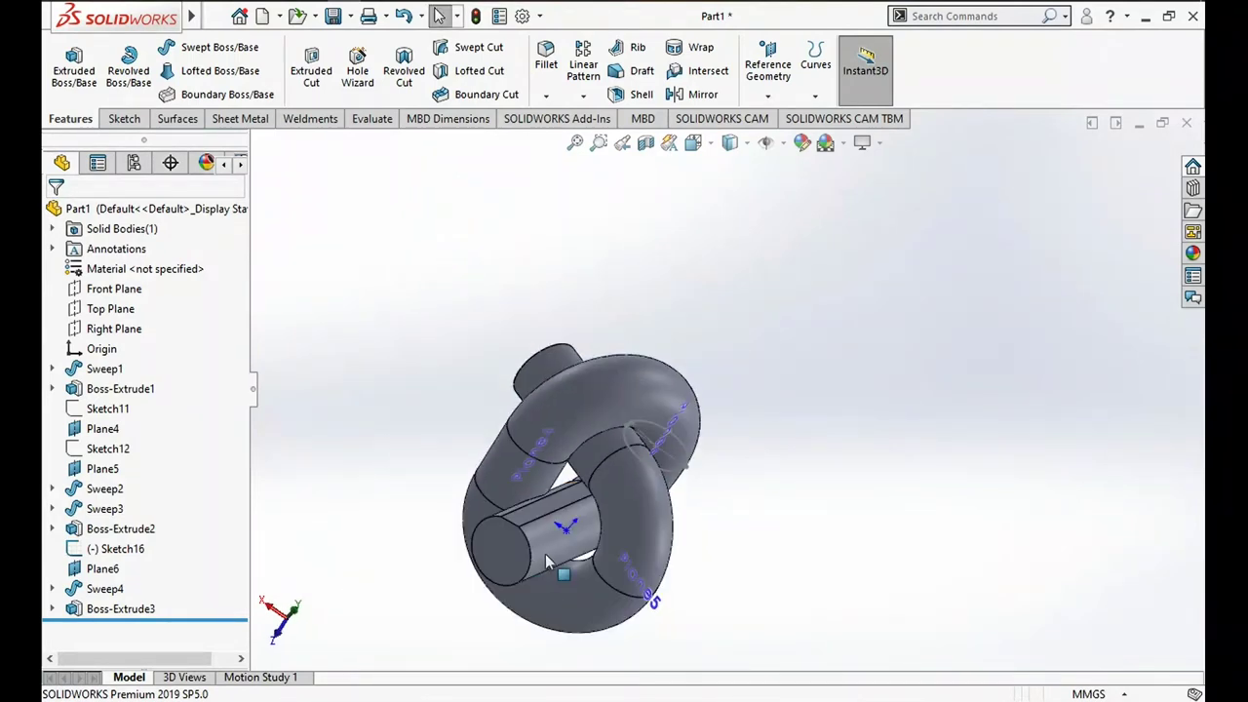
mouse_move(508, 477)
middle_down()
mouse_move(615, 419)
mouse_move(688, 404)
mouse_move(562, 403)
mouse_move(507, 490)
mouse_move(611, 495)
middle_up()
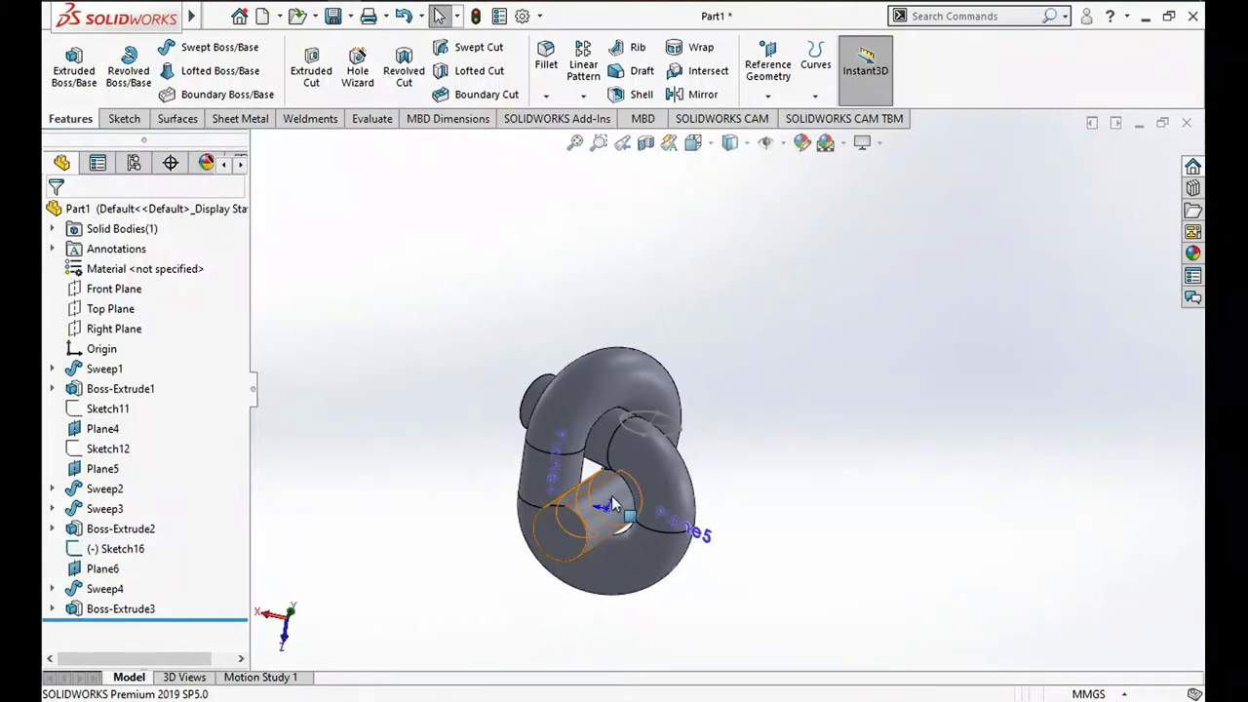
scroll(611, 495, down, 3)
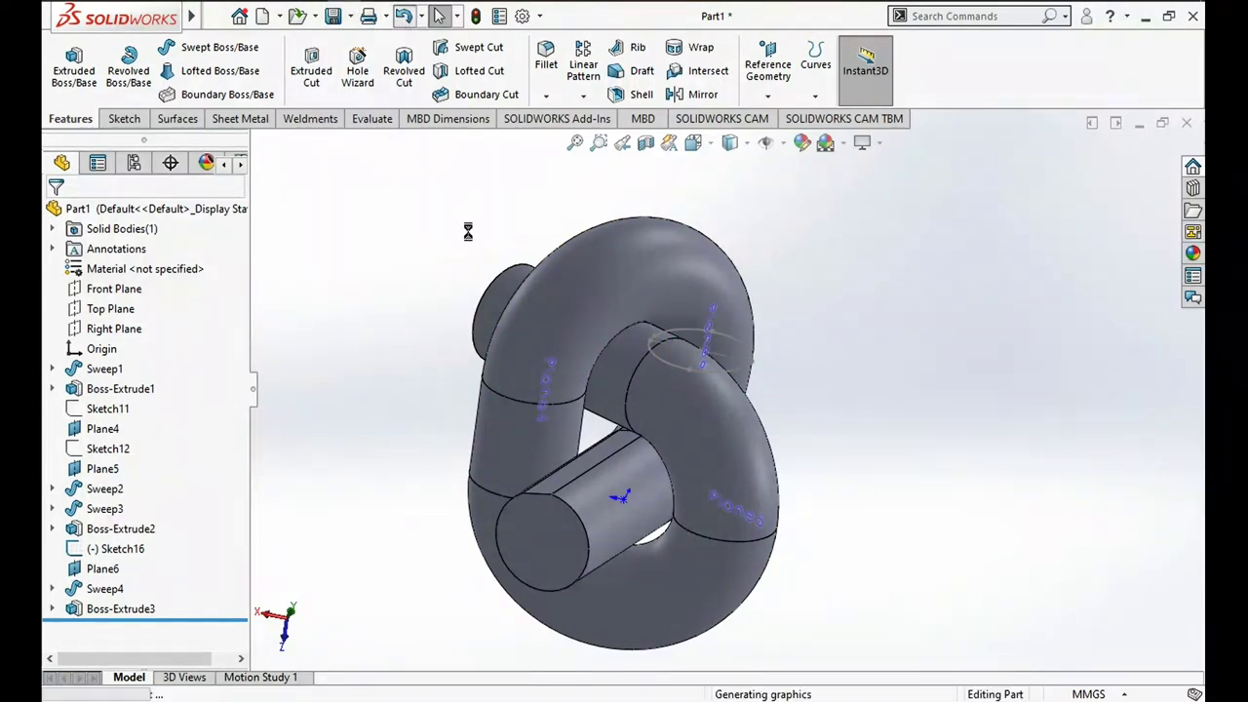
mouse_move(505, 181)
middle_down()
mouse_move(517, 179)
mouse_move(510, 205)
mouse_move(432, 260)
mouse_move(301, 215)
mouse_move(239, 233)
mouse_move(518, 189)
mouse_move(493, 189)
mouse_move(448, 268)
mouse_move(445, 257)
middle_up()
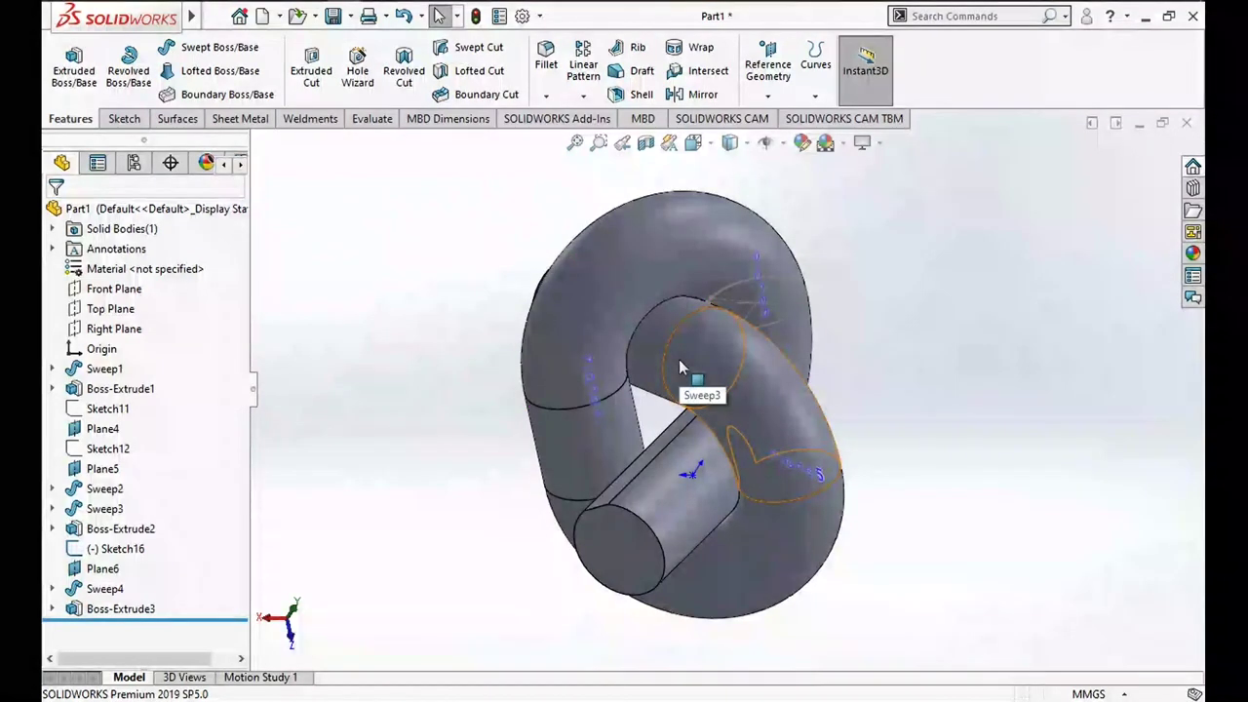
click(791, 478)
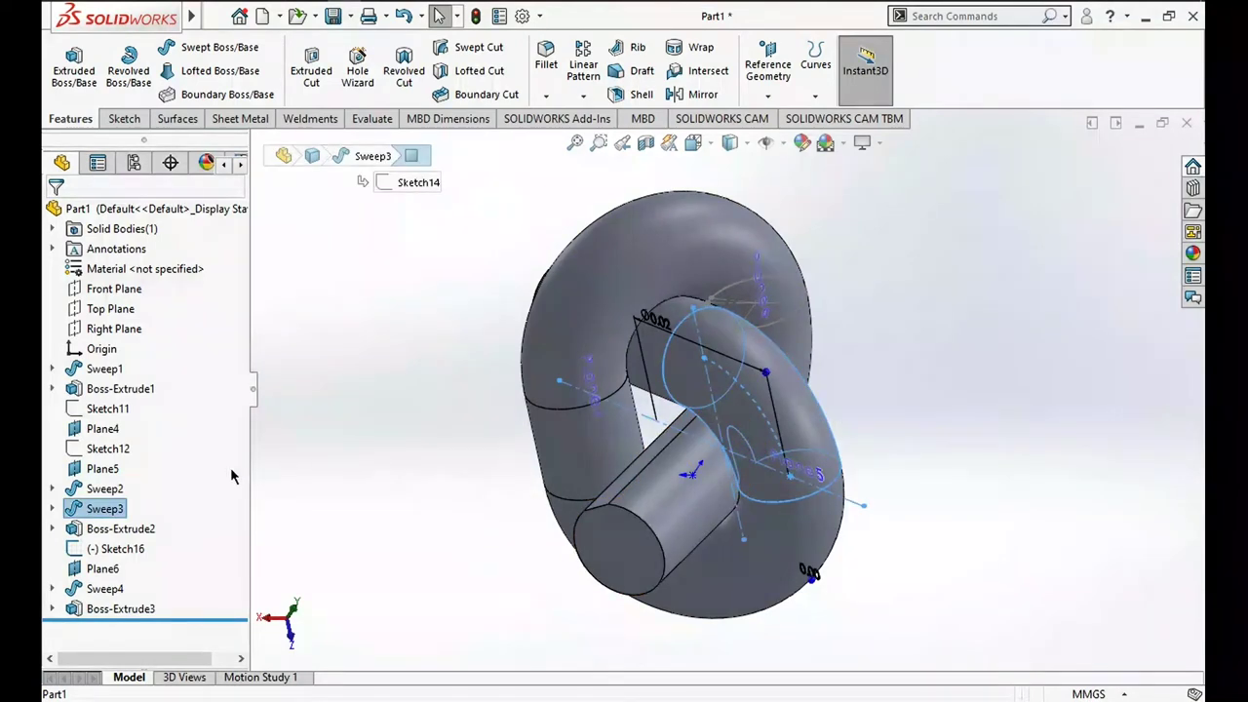
click(89, 472)
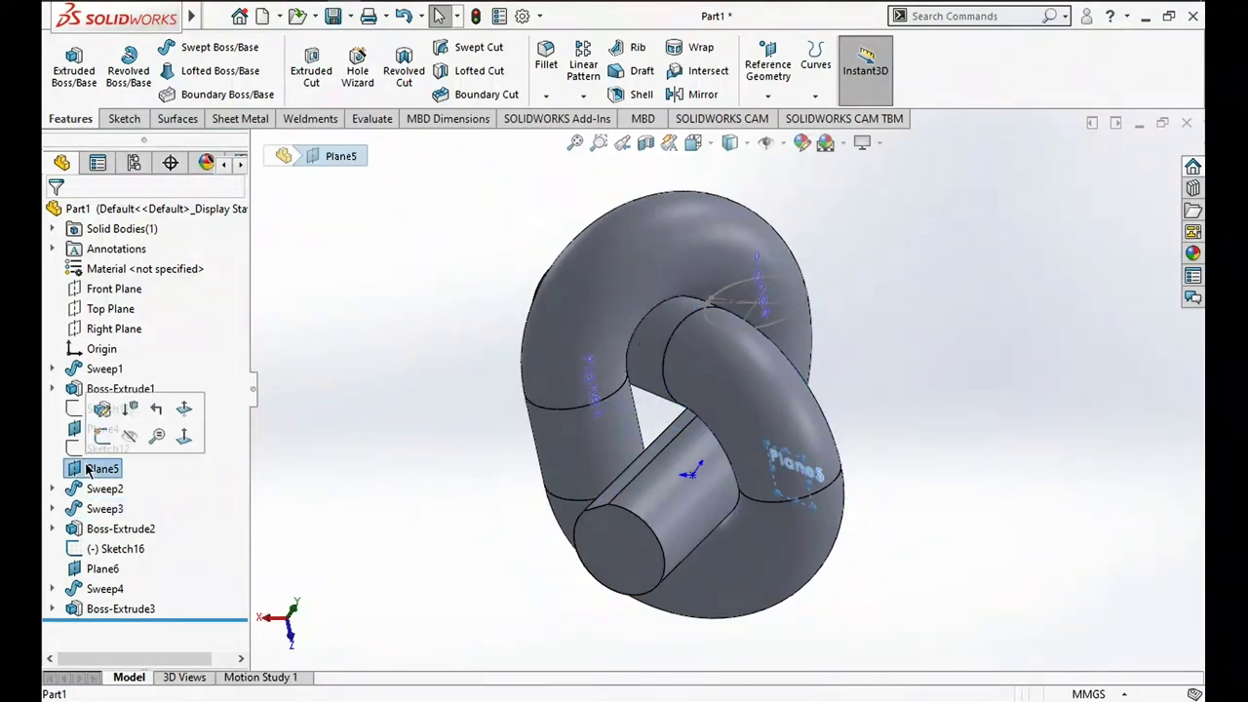
click(80, 450)
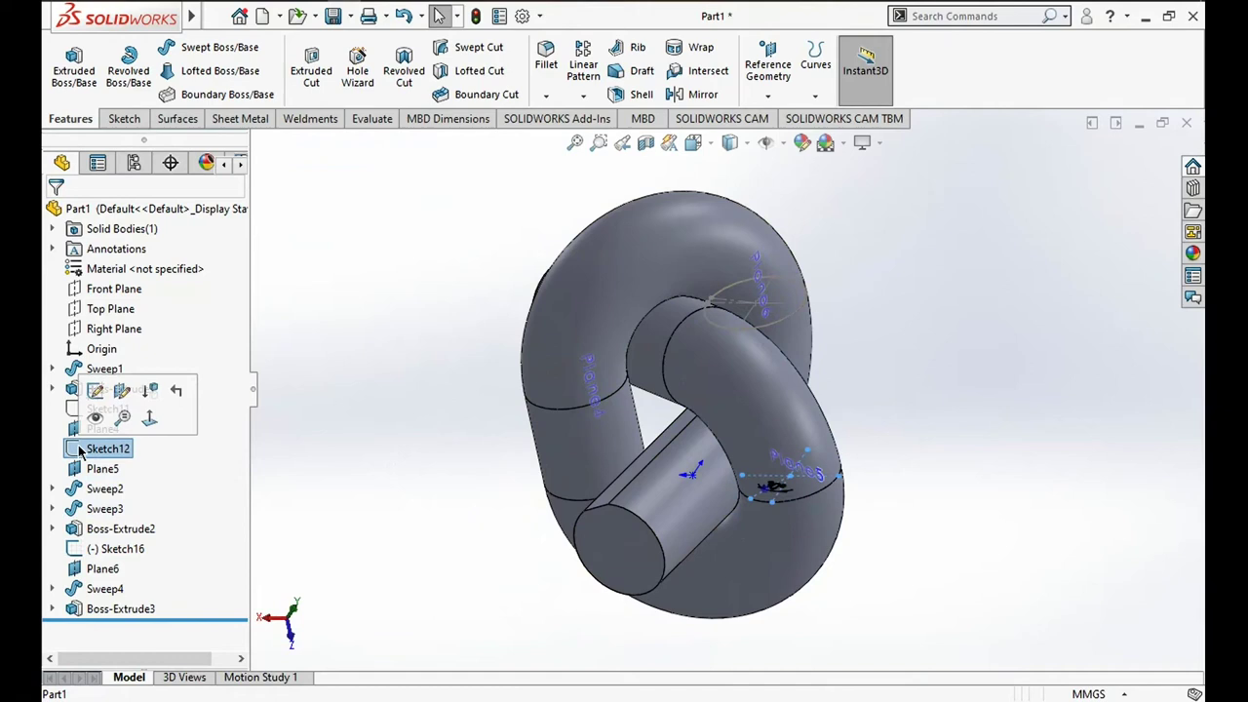
mouse_move(789, 556)
middle_down()
mouse_move(784, 569)
mouse_move(731, 486)
mouse_move(706, 508)
mouse_move(799, 576)
mouse_move(842, 383)
mouse_move(822, 432)
mouse_move(738, 501)
mouse_move(570, 505)
mouse_move(438, 568)
mouse_move(284, 569)
mouse_move(502, 529)
mouse_move(566, 574)
mouse_move(1022, 660)
mouse_move(836, 474)
mouse_move(811, 547)
middle_up()
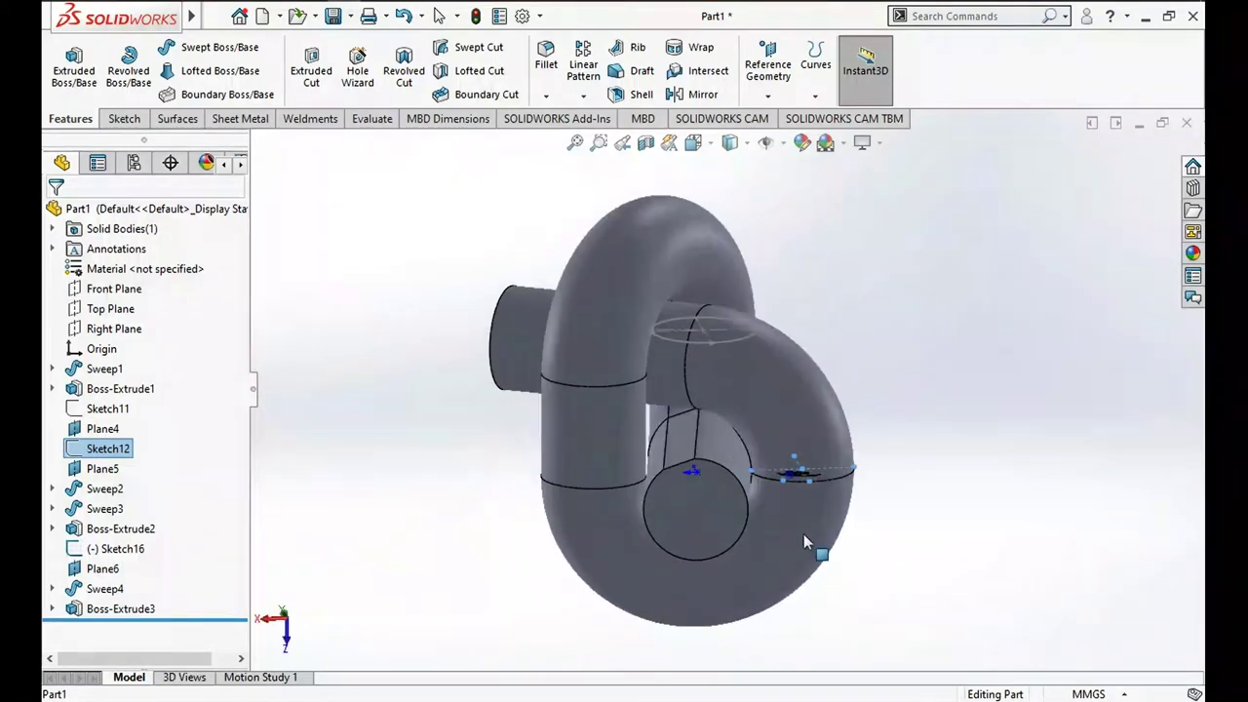
middle_drag(800, 501, 772, 546)
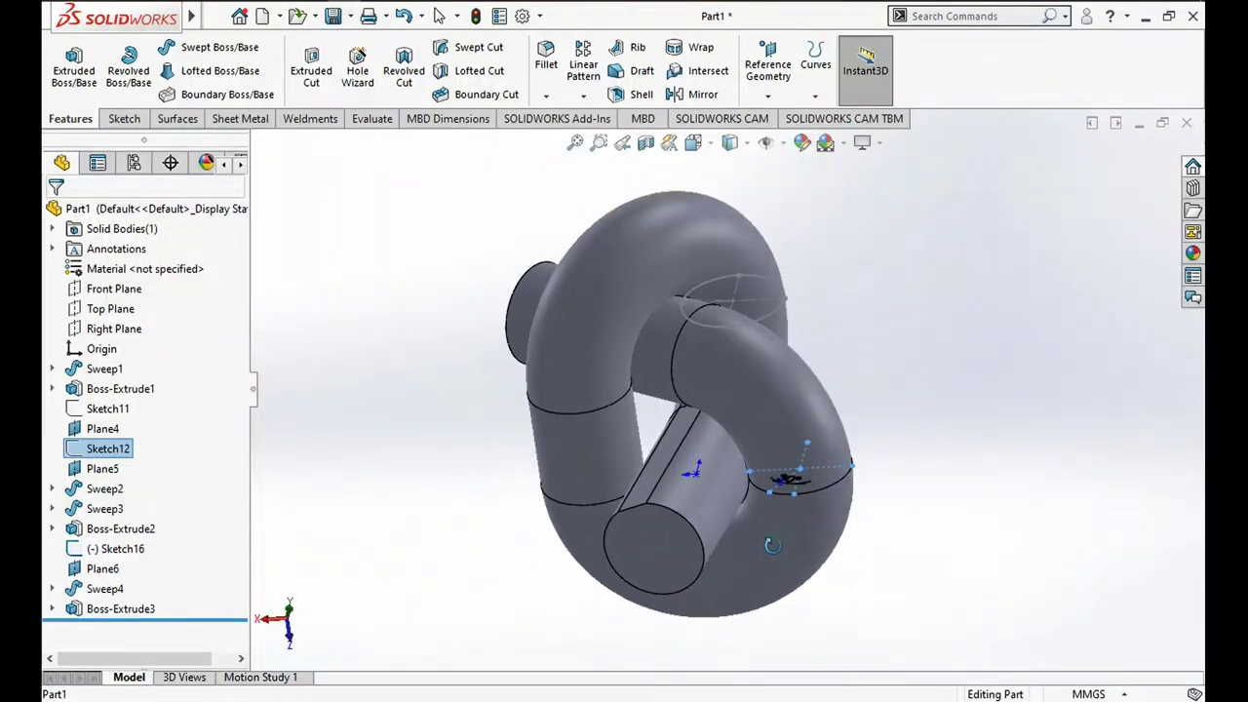
click(927, 399)
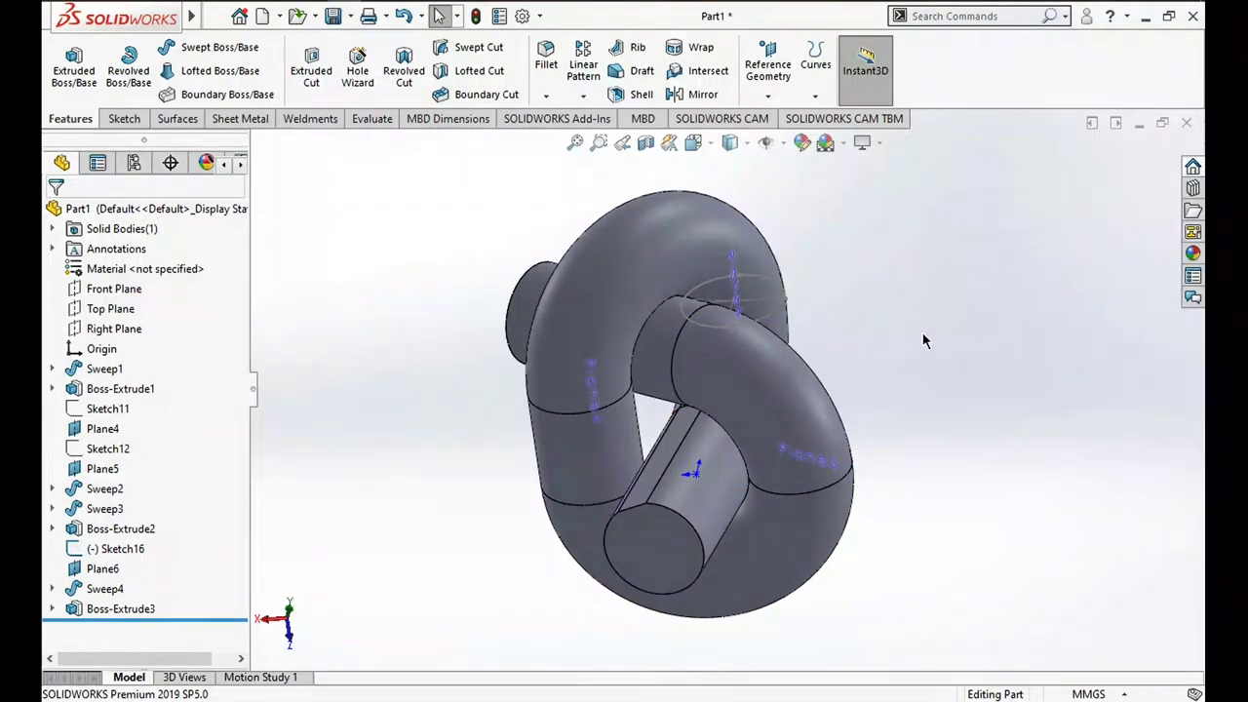
mouse_move(856, 397)
middle_down()
mouse_move(884, 402)
mouse_move(958, 462)
mouse_move(972, 364)
mouse_move(927, 309)
mouse_move(892, 316)
mouse_move(731, 458)
middle_up()
scroll(733, 438, down, 5)
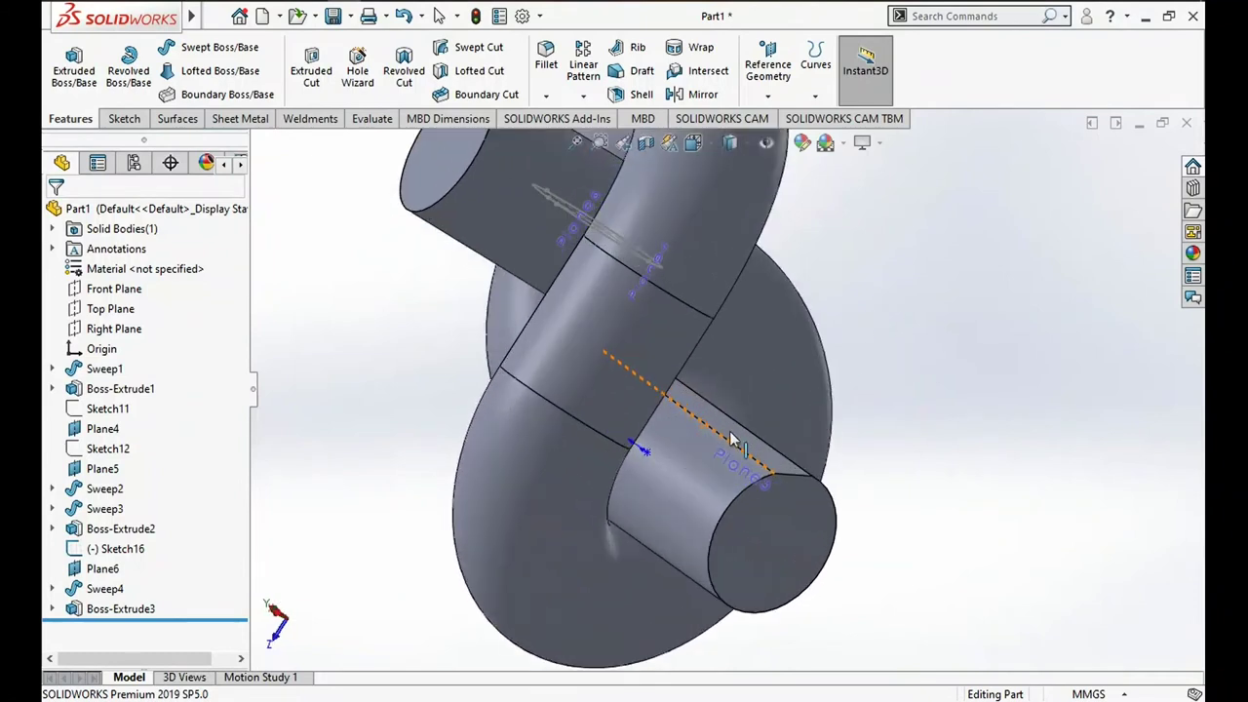
scroll(840, 362, up, 2)
scroll(839, 390, up, 2)
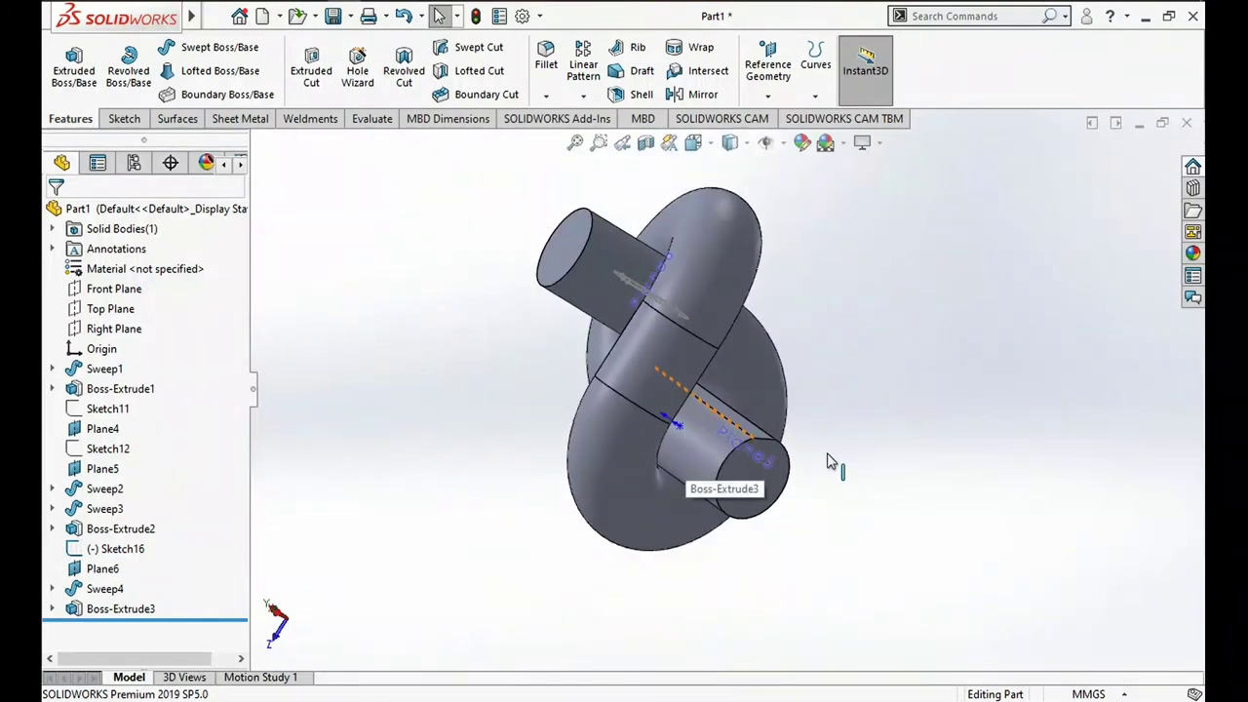
mouse_move(770, 461)
middle_down()
mouse_move(733, 473)
mouse_move(674, 439)
mouse_move(677, 385)
mouse_move(641, 505)
mouse_move(639, 470)
mouse_move(661, 422)
mouse_move(760, 377)
middle_up()
scroll(761, 378, down, 3)
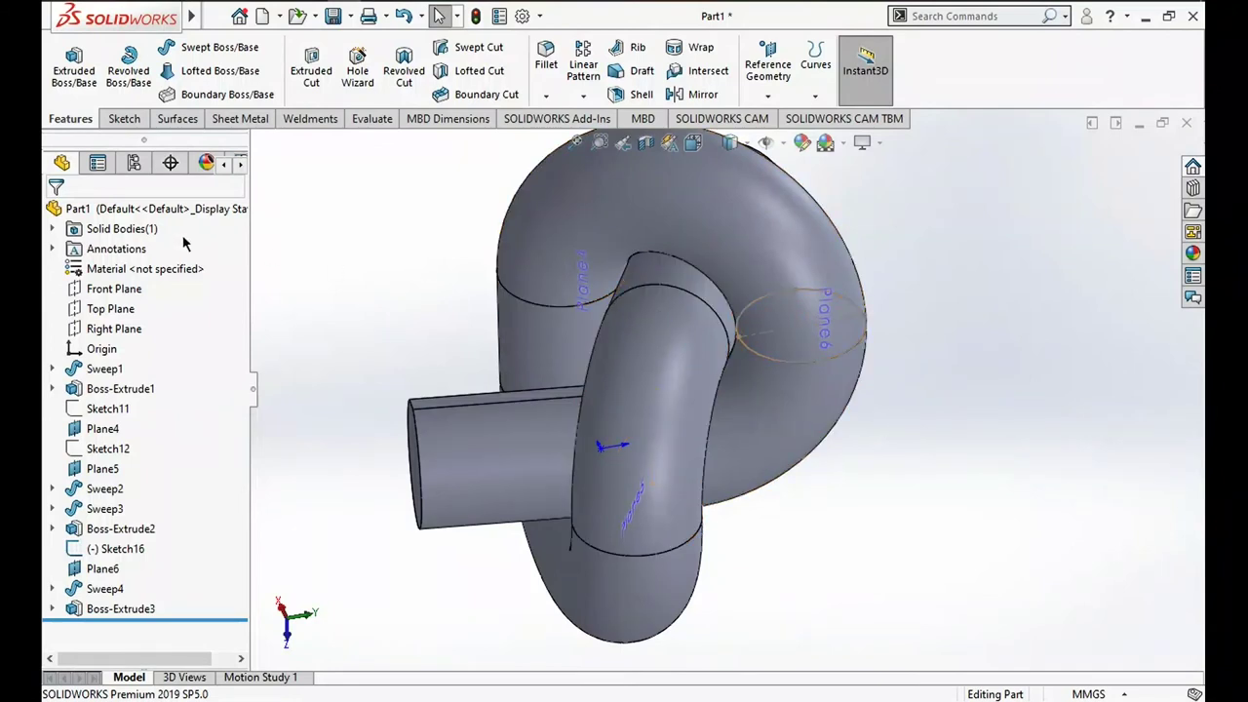
click(144, 211)
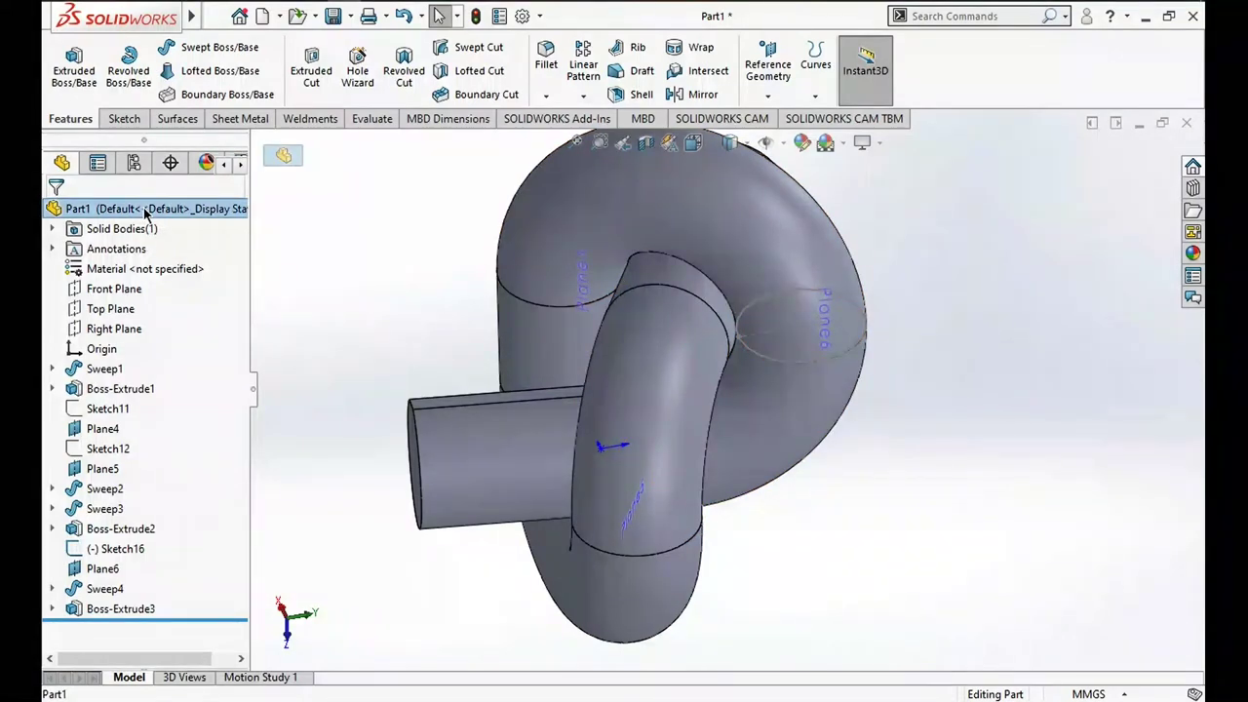
Edit Part1's appearance and pick a blue from the colour swatches and spectrum
right_click(144, 210)
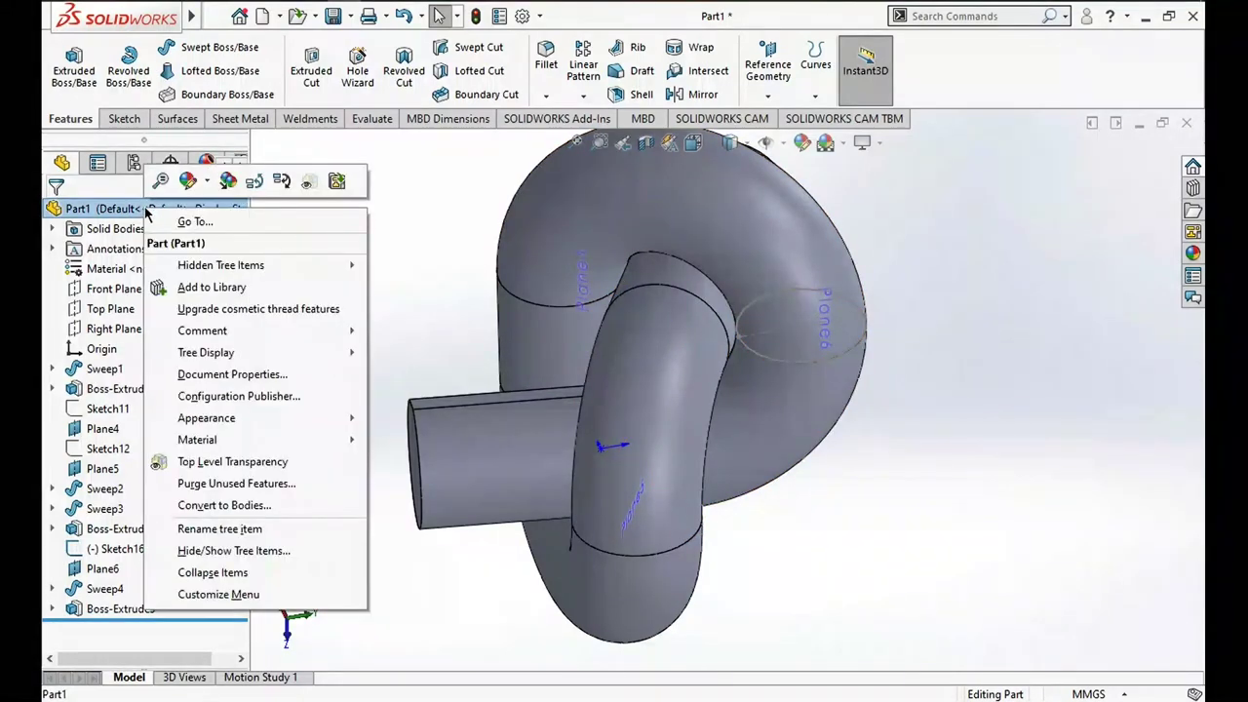
click(209, 186)
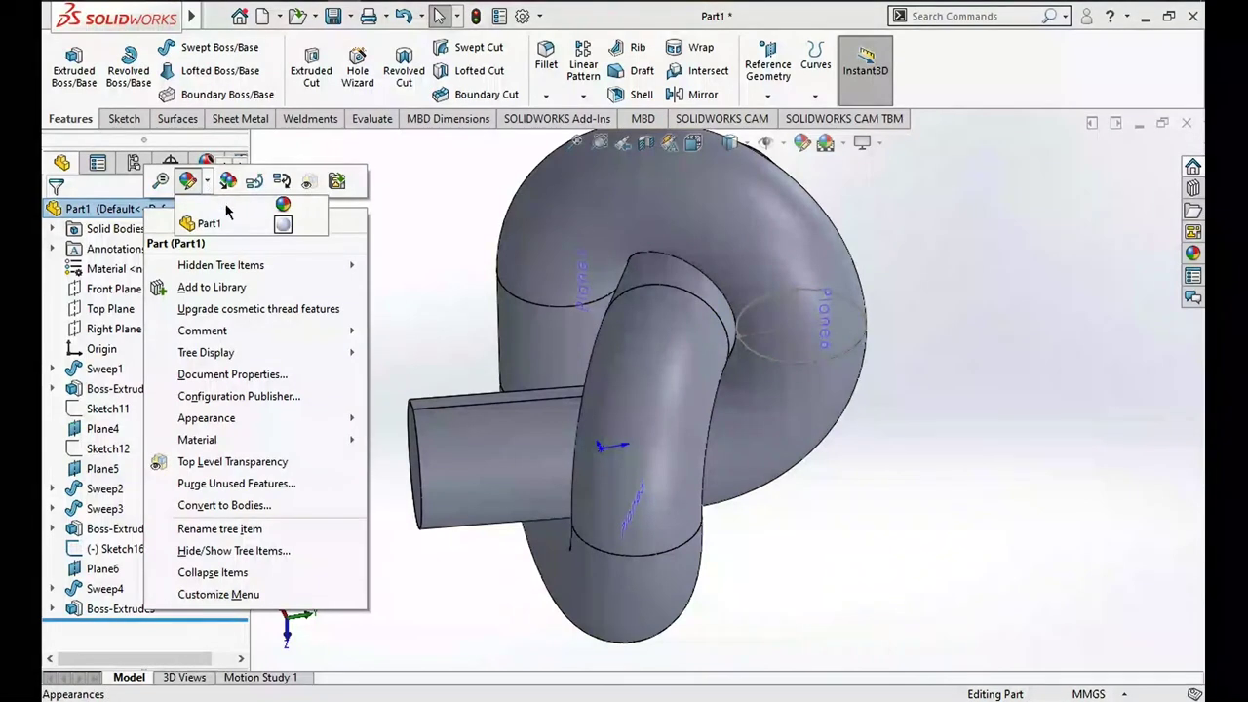
click(282, 226)
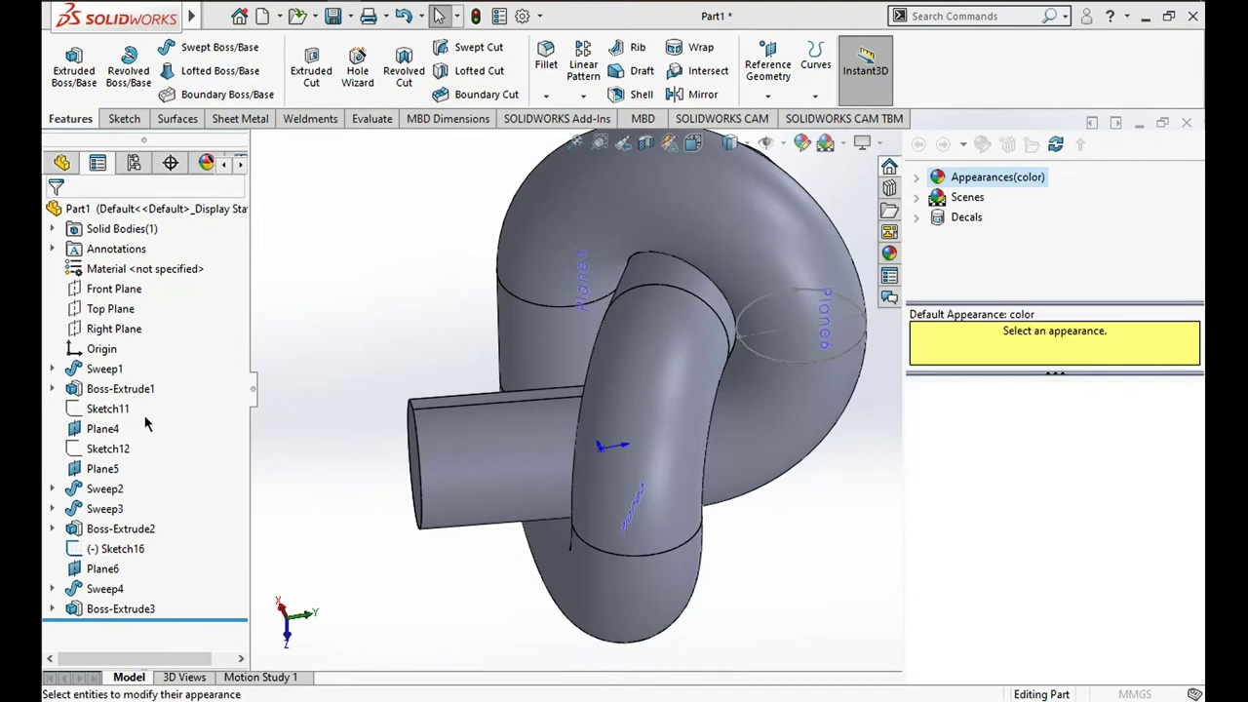
scroll(166, 534, down, 2)
scroll(166, 534, down, 1)
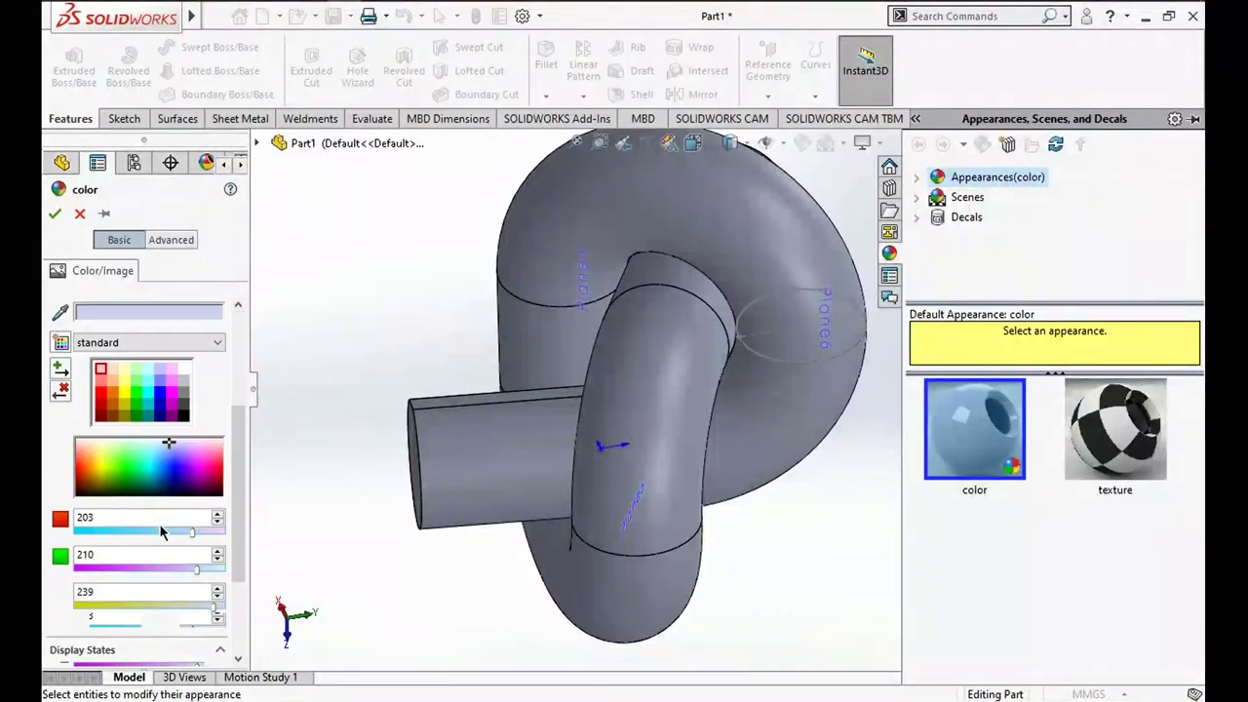
click(162, 397)
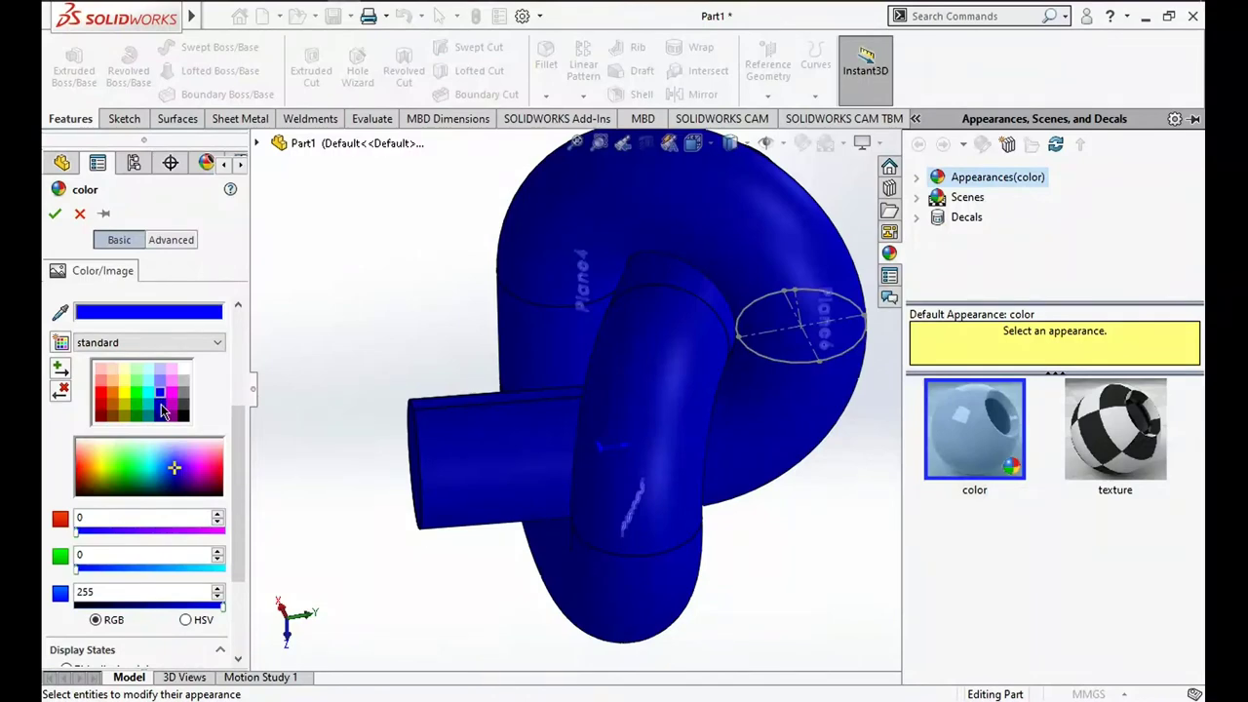
click(161, 382)
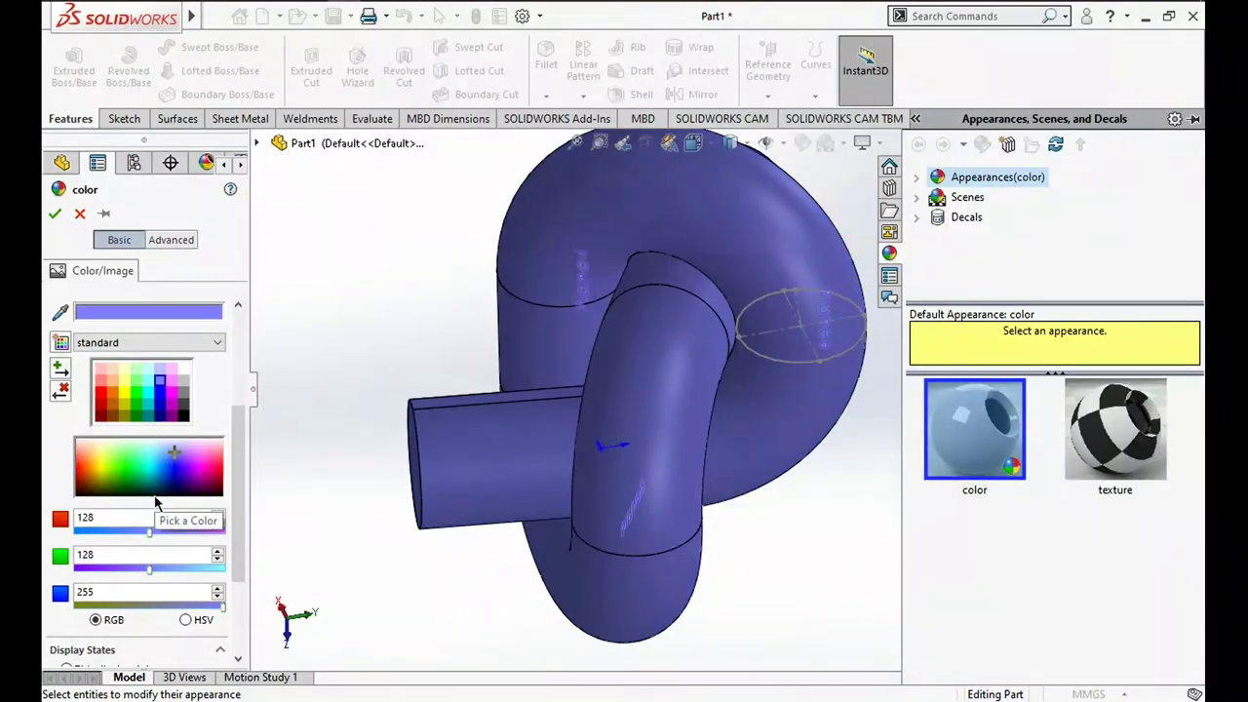
click(176, 471)
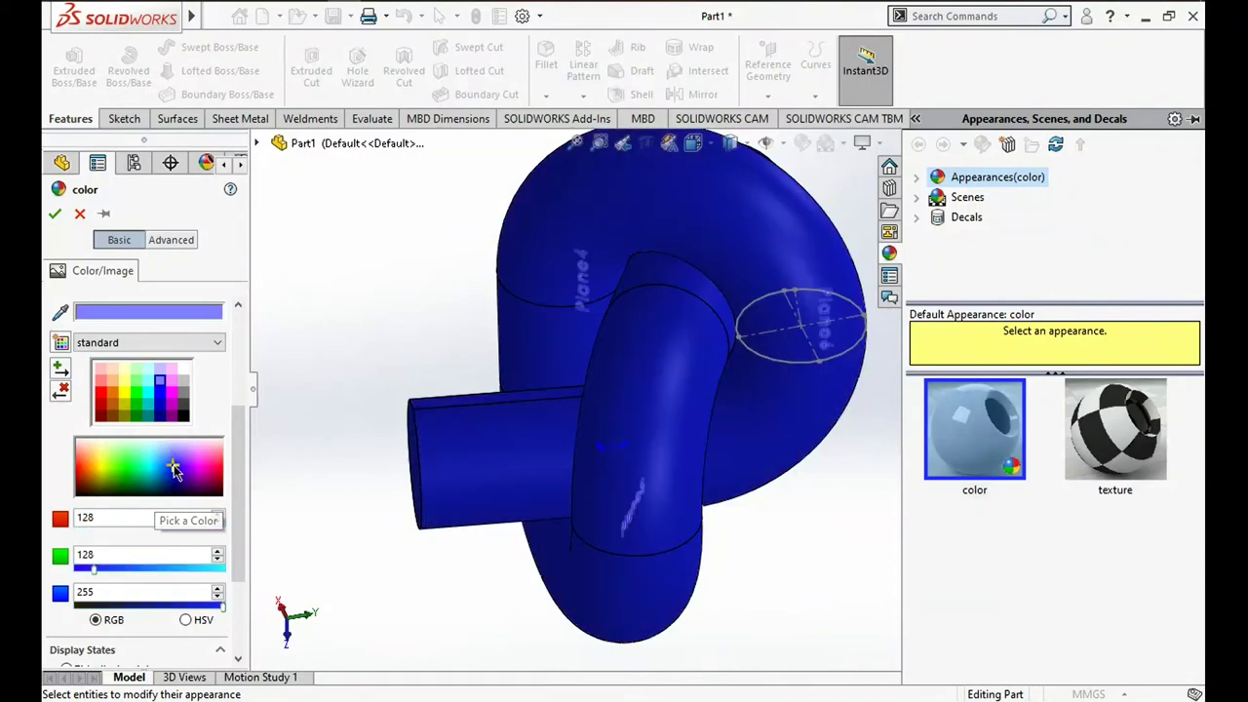
click(172, 460)
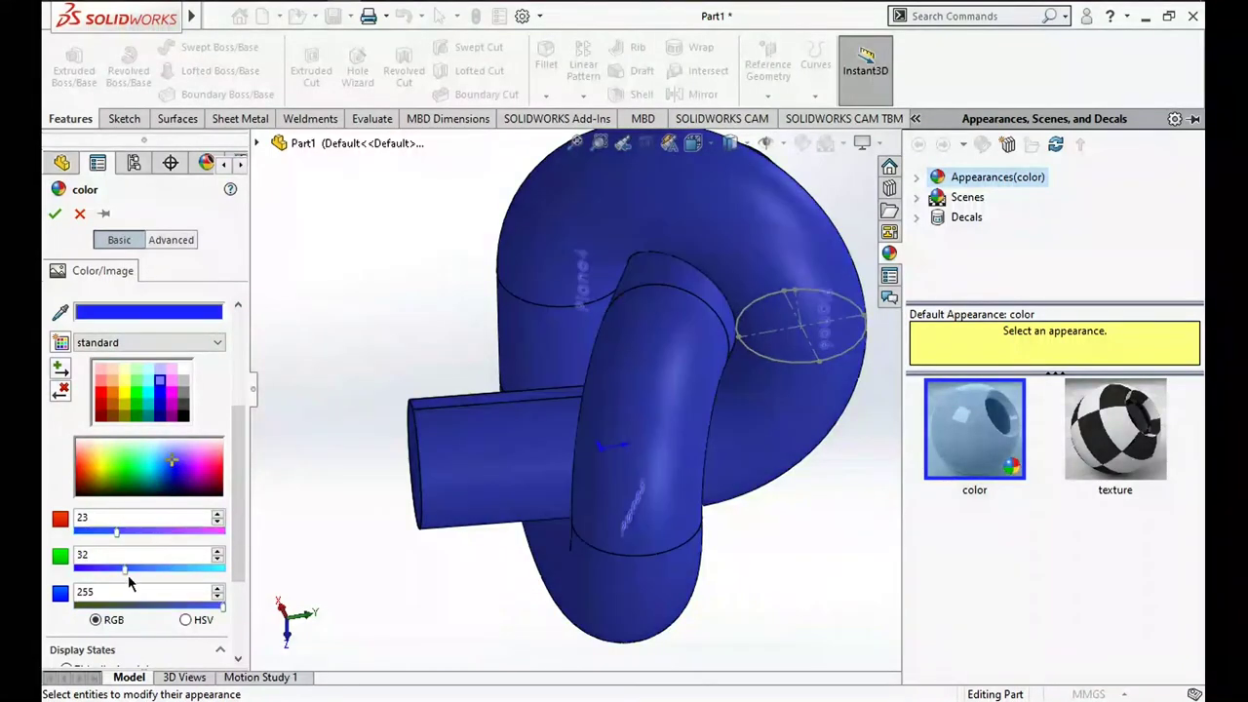
Tune the green slider to reach RGB 71, 188, 255 and apply the appearance
drag(123, 568, 182, 575)
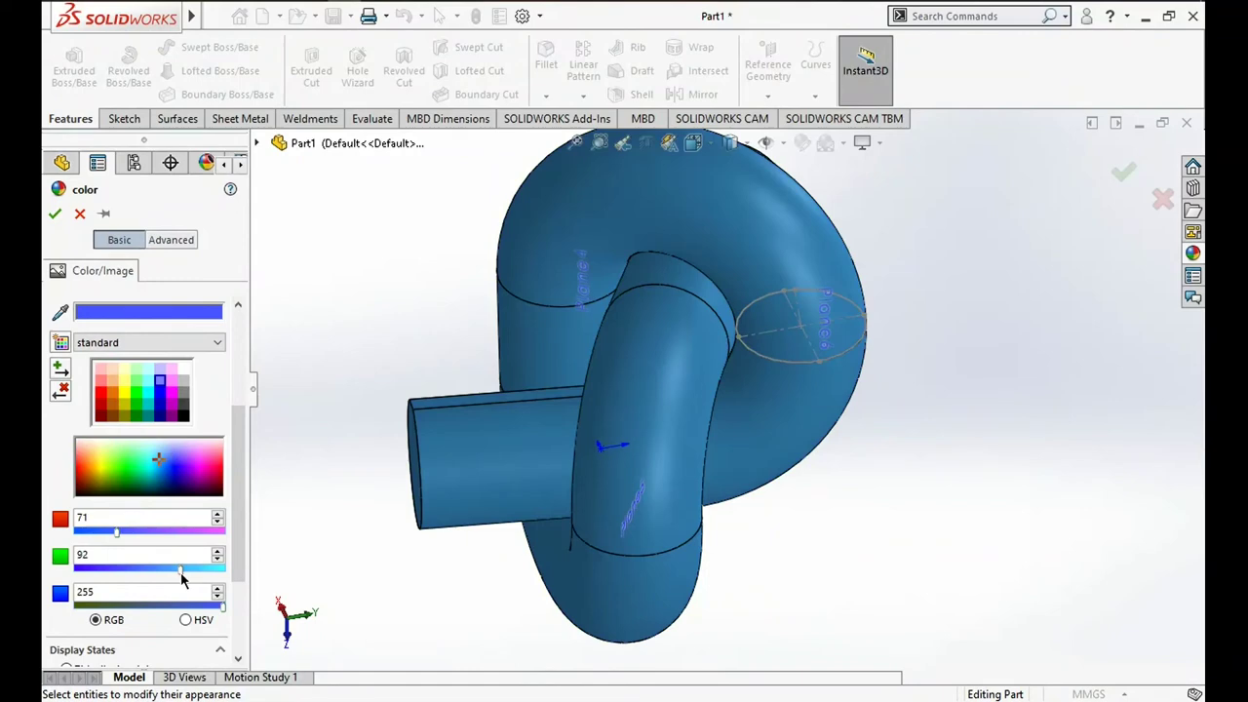
drag(187, 579, 234, 581)
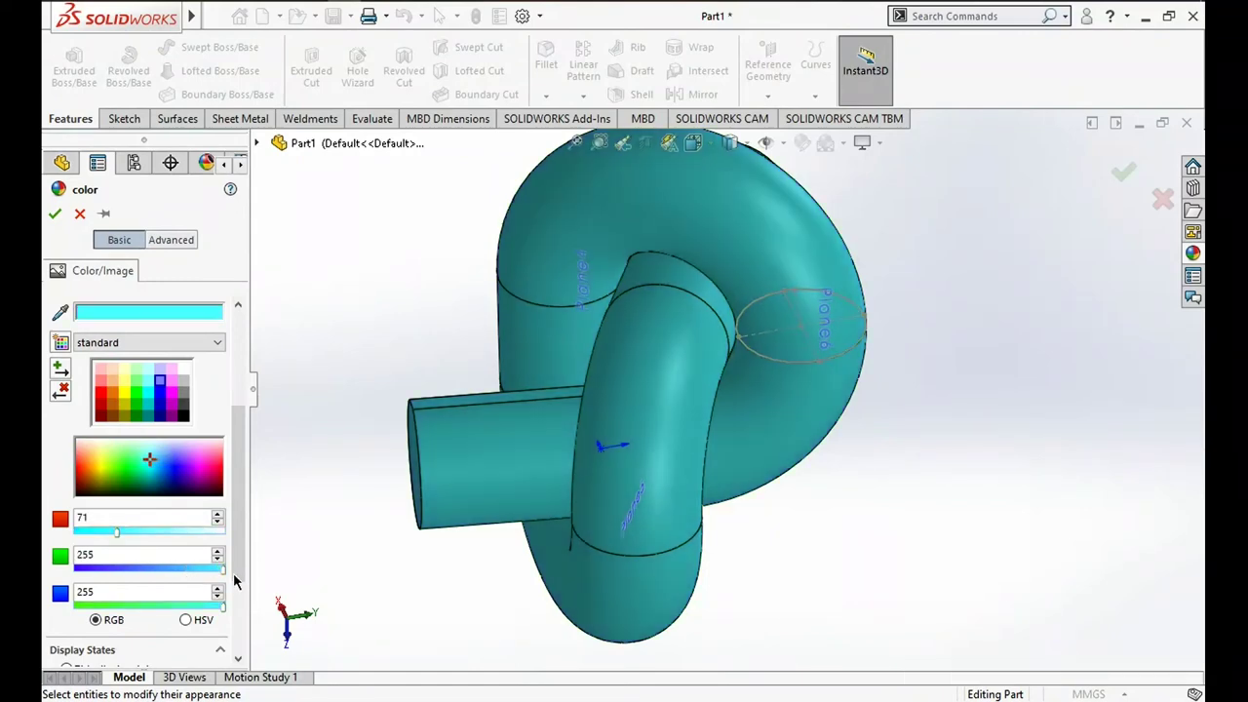
drag(199, 574, 181, 572)
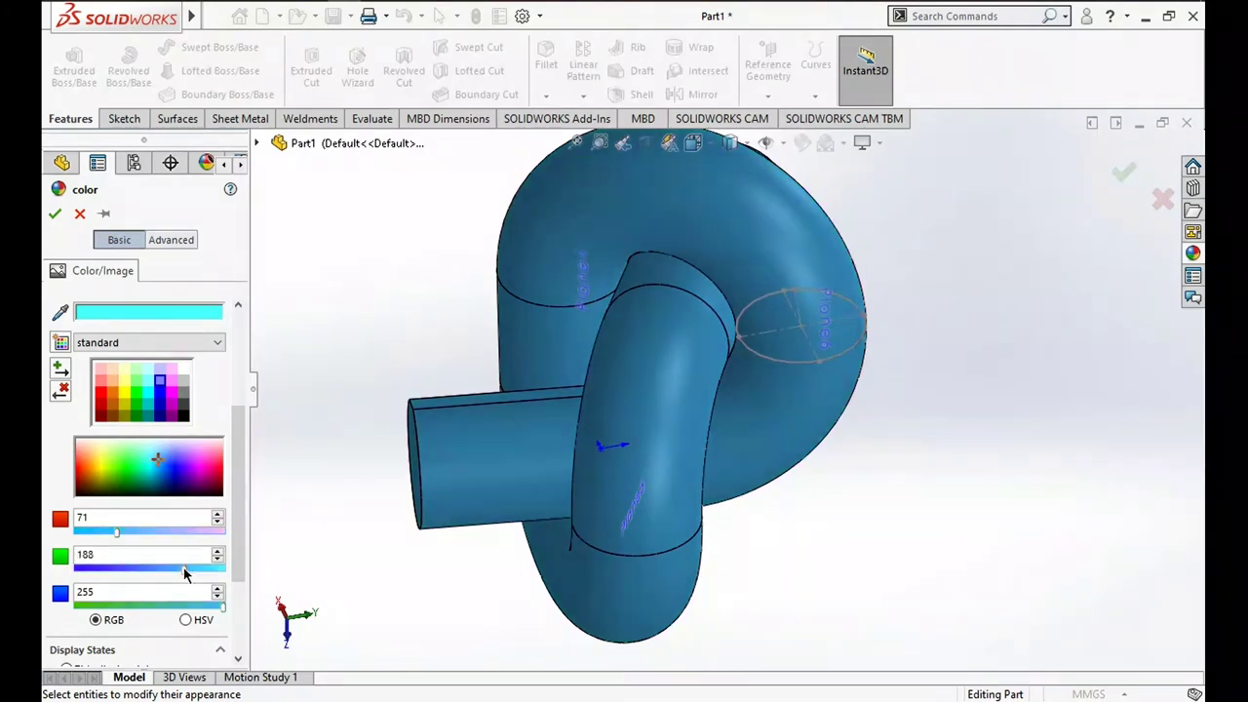
click(55, 214)
mouse_move(466, 431)
middle_down()
mouse_move(554, 527)
mouse_move(504, 582)
mouse_move(596, 574)
mouse_move(574, 555)
mouse_move(585, 586)
middle_up()
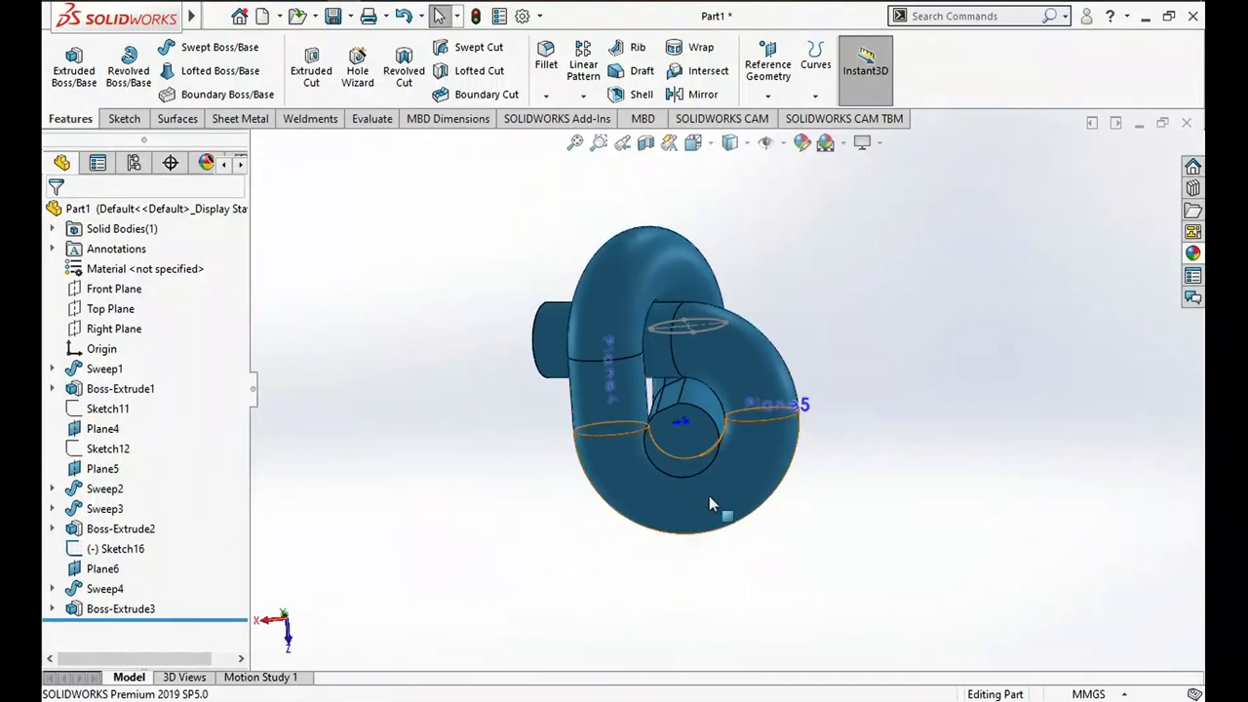
Fit the model in view and hide the origin marker
scroll(704, 499, down, 5)
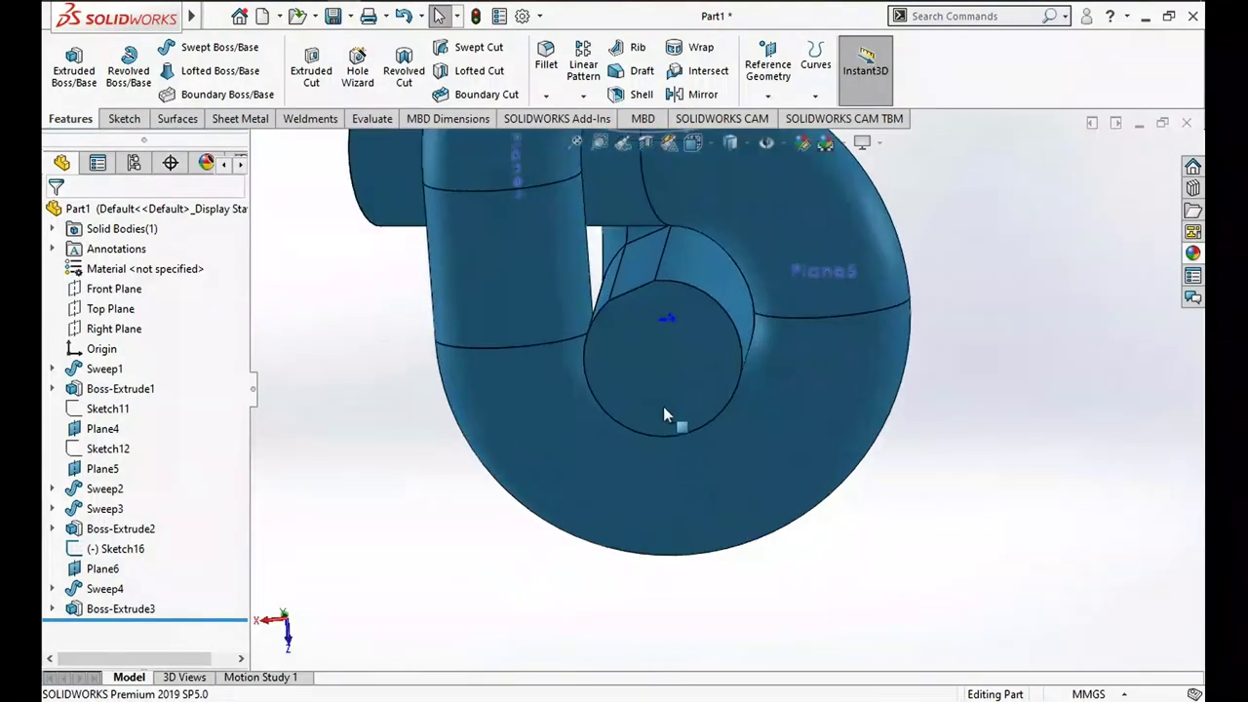
right_click(684, 325)
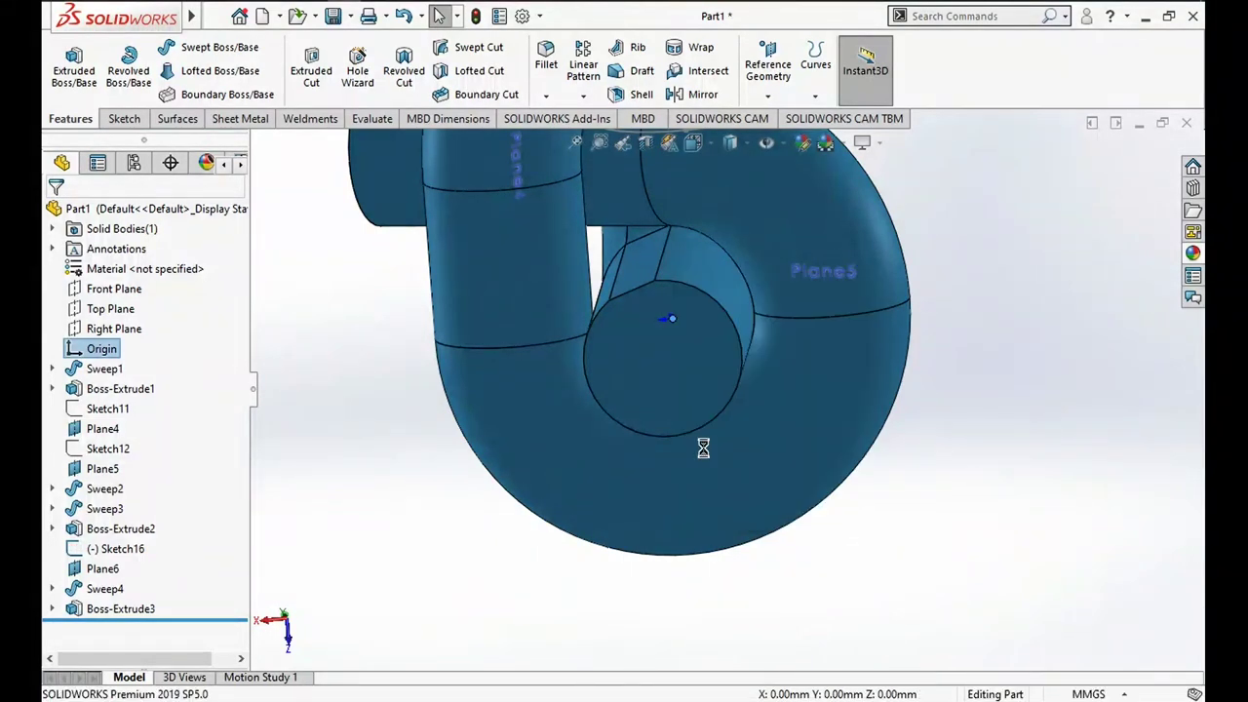
key(f)
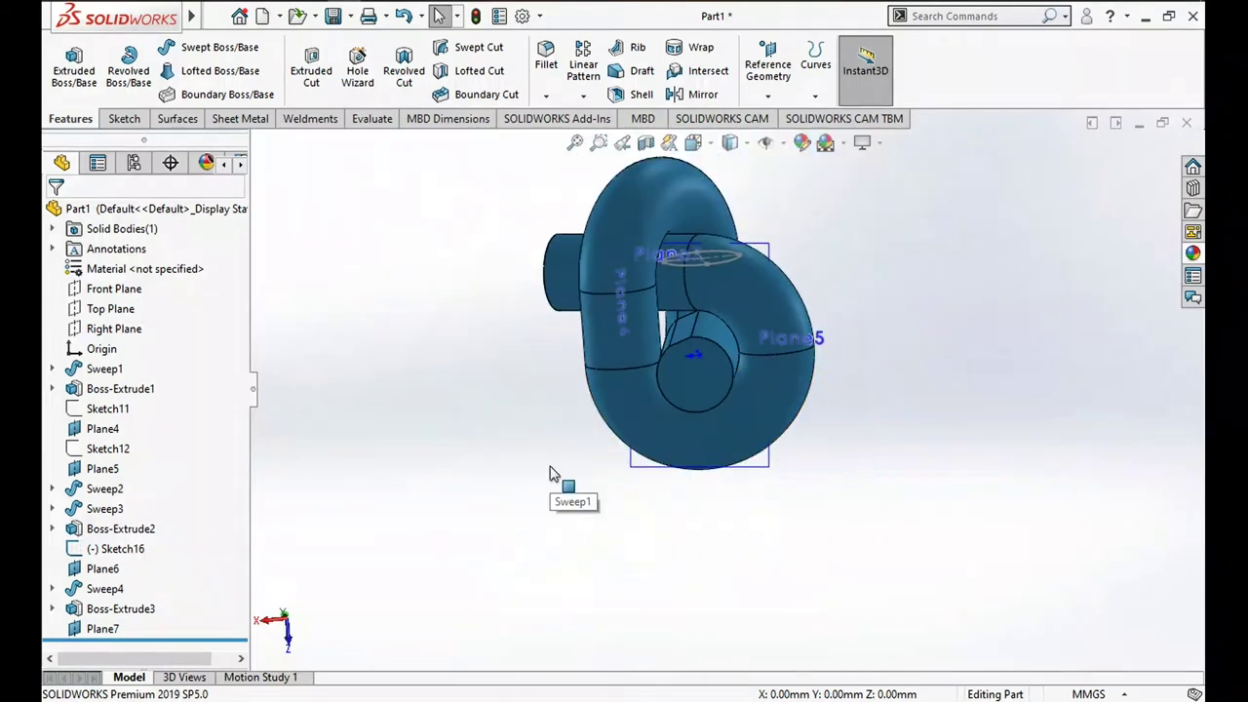
right_click(698, 355)
click(745, 482)
Select Plane7 and delete it, confirming the deletion
middle_drag(803, 413, 771, 263)
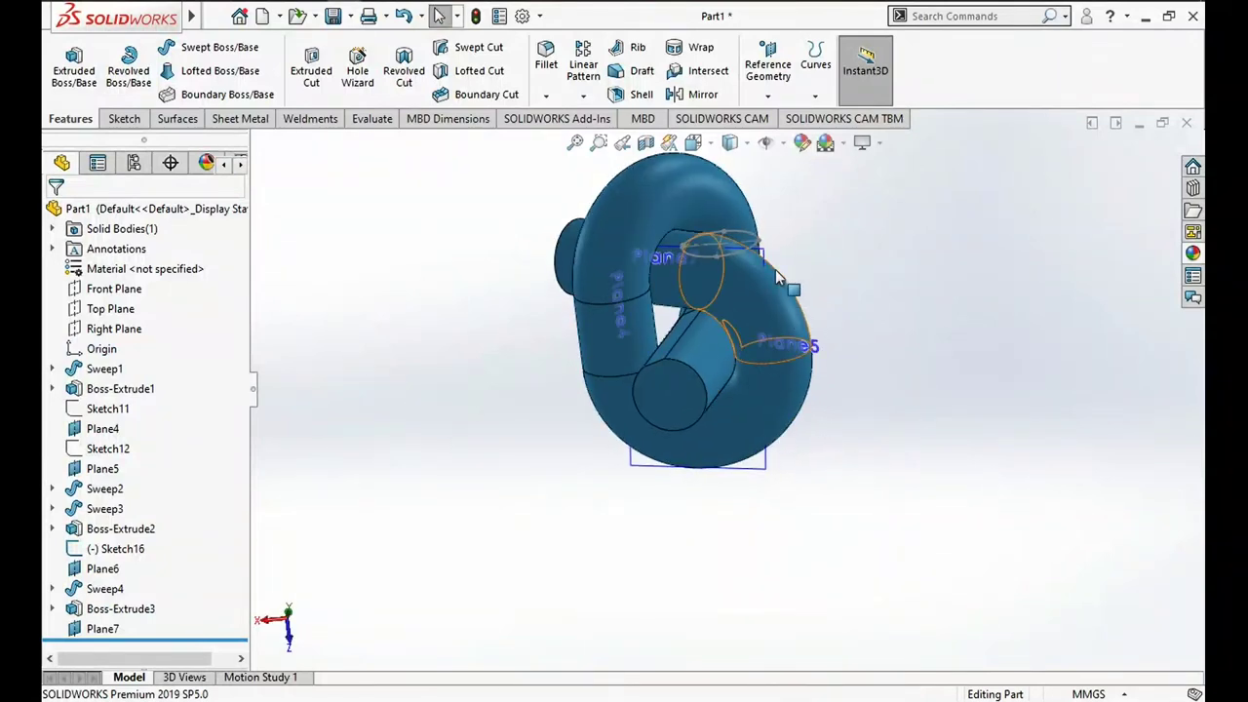
click(768, 259)
click(836, 275)
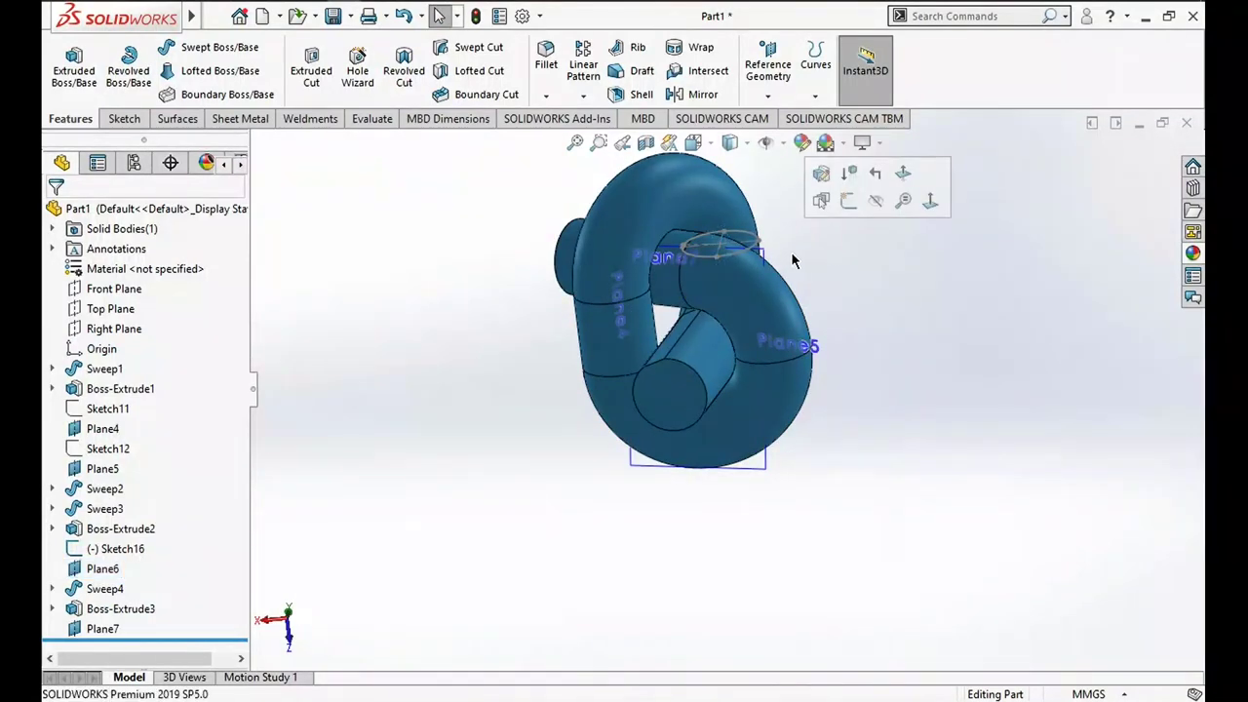
click(761, 479)
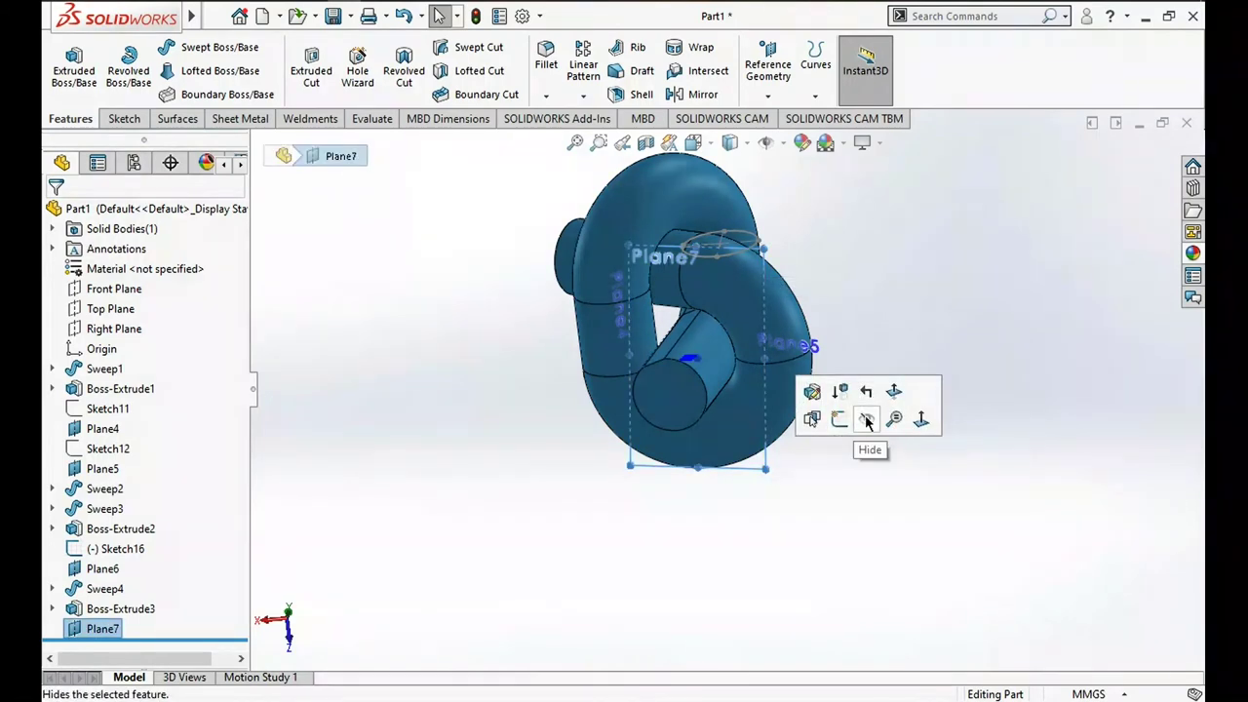
right_click(95, 634)
click(117, 472)
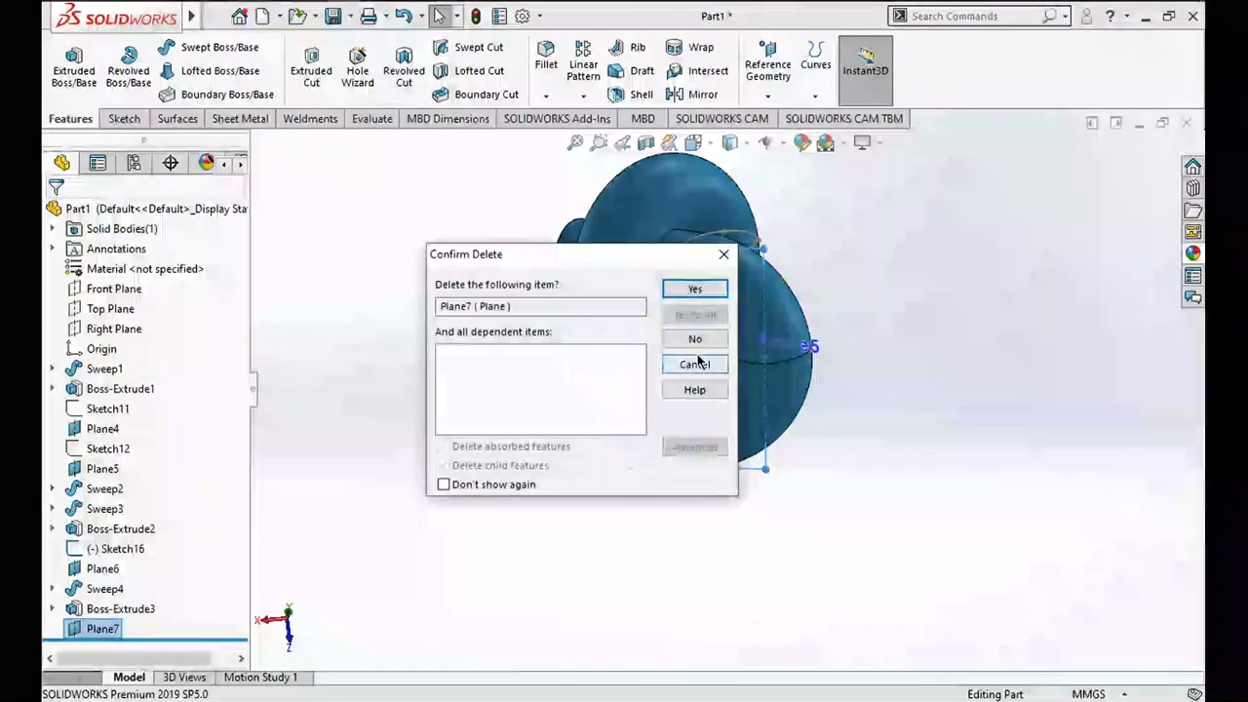
click(690, 290)
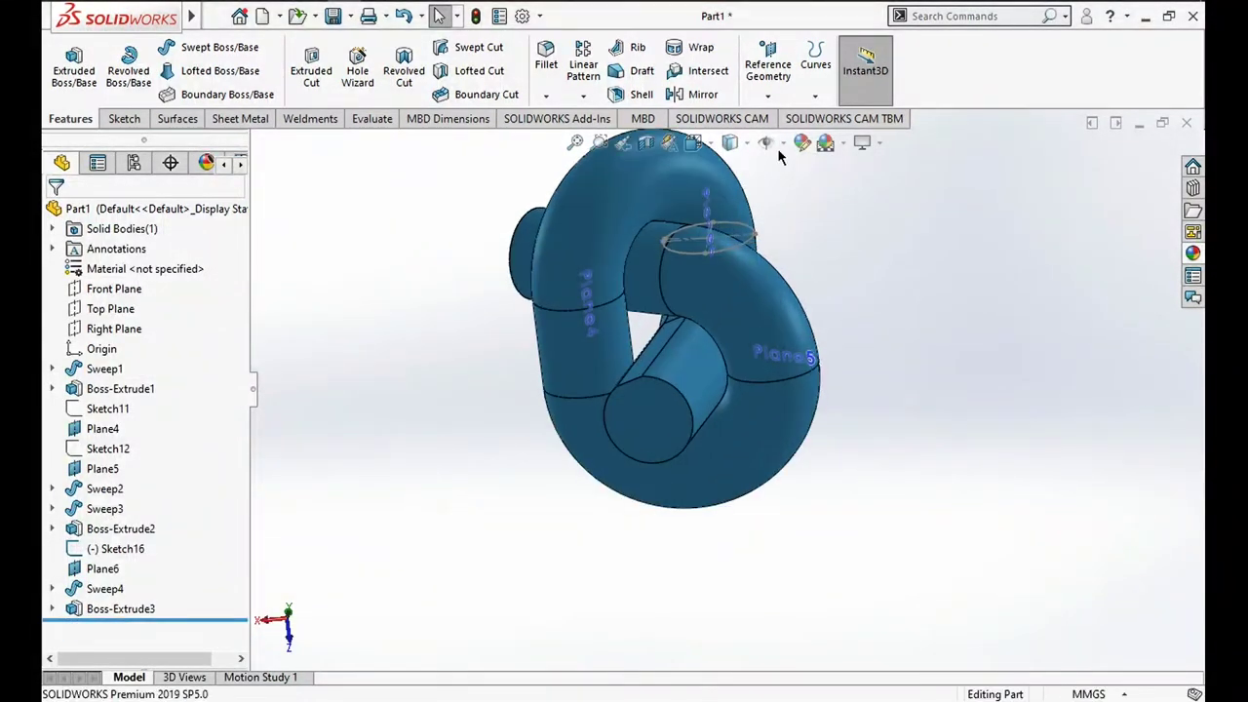
mouse_move(755, 273)
middle_down()
mouse_move(964, 336)
mouse_move(690, 501)
mouse_move(626, 454)
middle_up()
scroll(679, 299, down, 3)
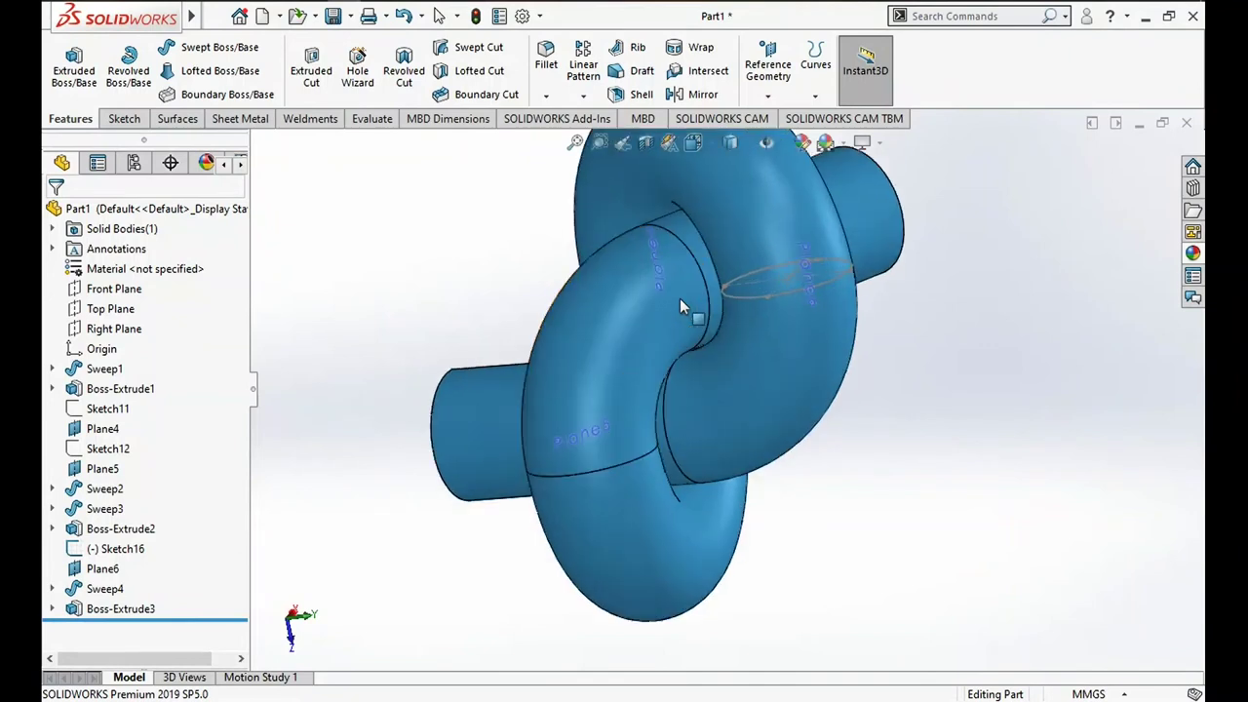
scroll(717, 214, down, 2)
ctrl+middle_drag(691, 561, 719, 393)
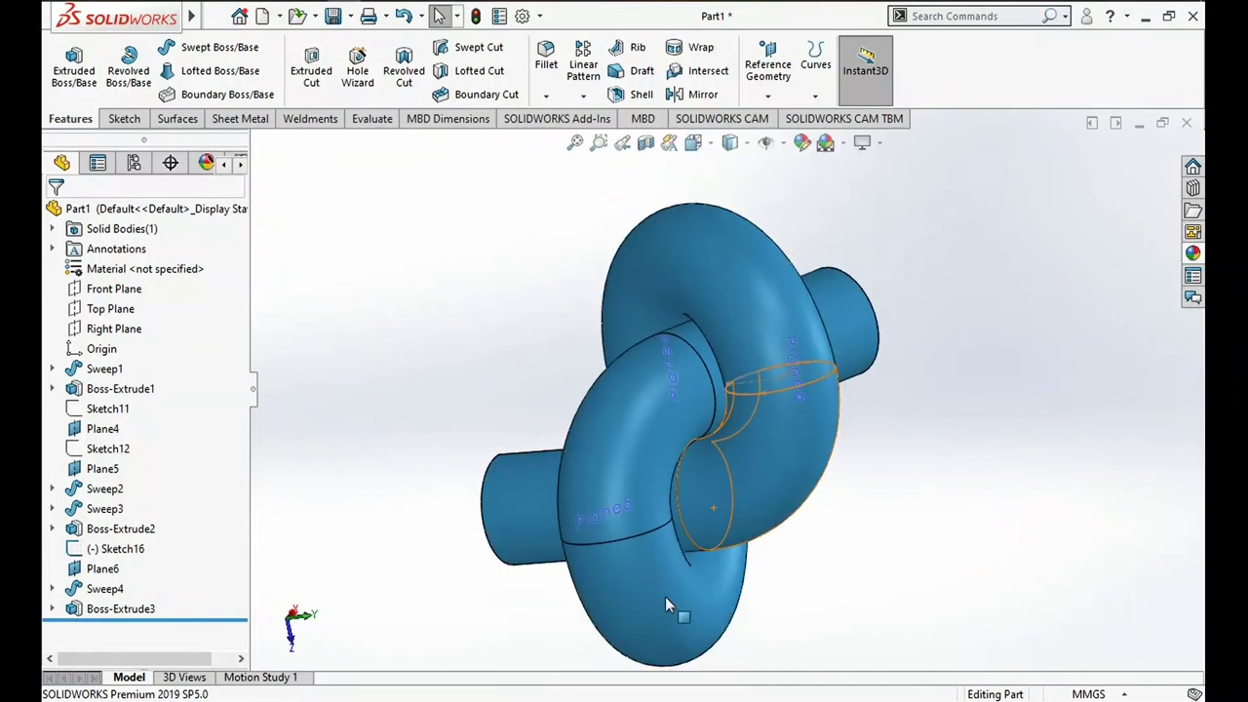
mouse_move(734, 308)
middle_down()
mouse_move(883, 455)
mouse_move(830, 444)
mouse_move(836, 418)
mouse_move(936, 393)
mouse_move(1011, 348)
mouse_move(919, 406)
mouse_move(883, 414)
mouse_move(851, 393)
mouse_move(933, 354)
mouse_move(986, 292)
mouse_move(909, 372)
mouse_move(738, 445)
mouse_move(835, 398)
mouse_move(877, 354)
mouse_move(867, 393)
mouse_move(821, 408)
mouse_move(751, 464)
mouse_move(834, 395)
mouse_move(757, 504)
middle_up()
scroll(744, 447, down, 3)
scroll(735, 445, down, 2)
scroll(751, 465, up, 3)
scroll(751, 363, down, 3)
mouse_move(855, 440)
middle_down()
mouse_move(809, 409)
mouse_move(835, 437)
mouse_move(819, 480)
mouse_move(735, 472)
mouse_move(836, 507)
mouse_move(824, 413)
middle_up()
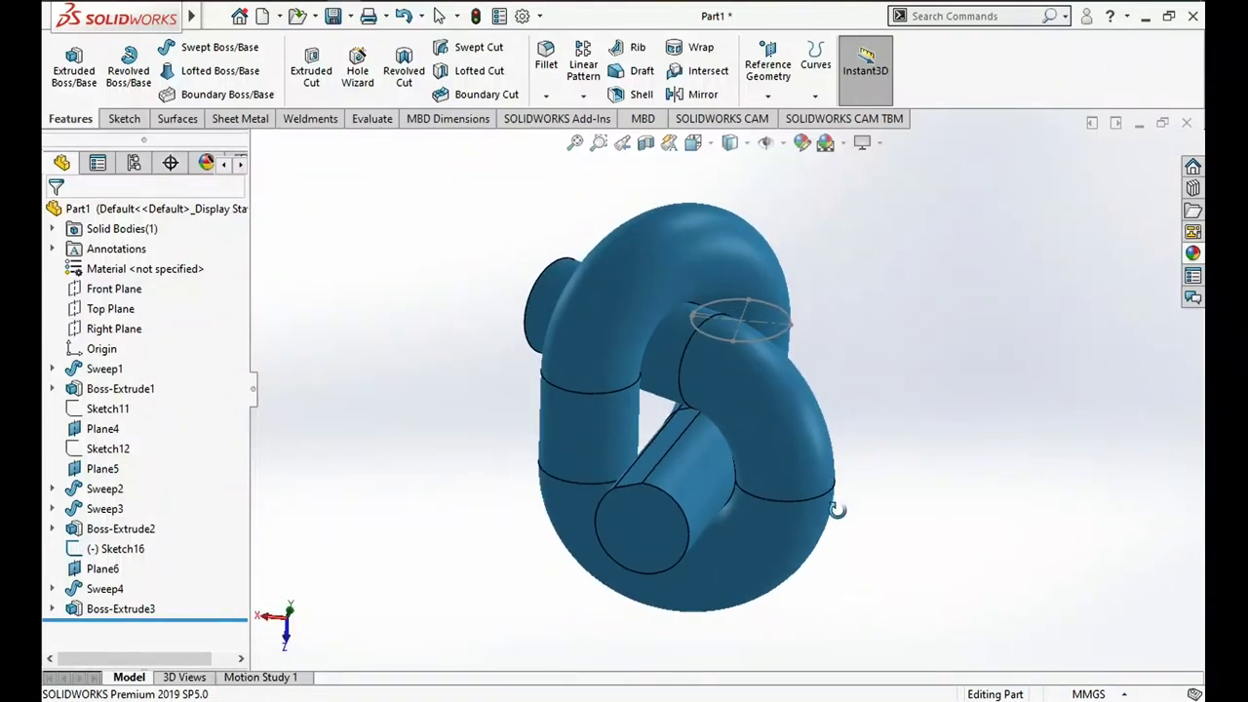
scroll(823, 413, down, 2)
scroll(770, 417, up, 2)
mouse_move(718, 422)
middle_down()
mouse_move(633, 449)
mouse_move(661, 462)
mouse_move(715, 180)
middle_up()
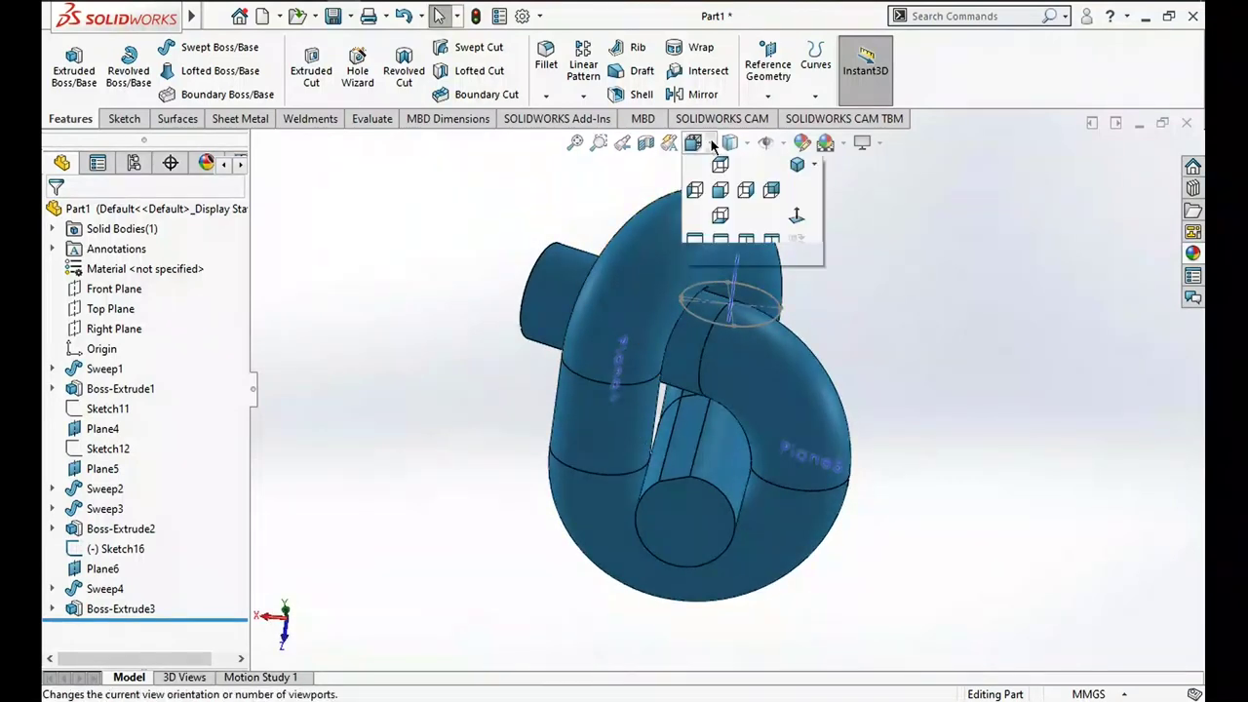
click(815, 197)
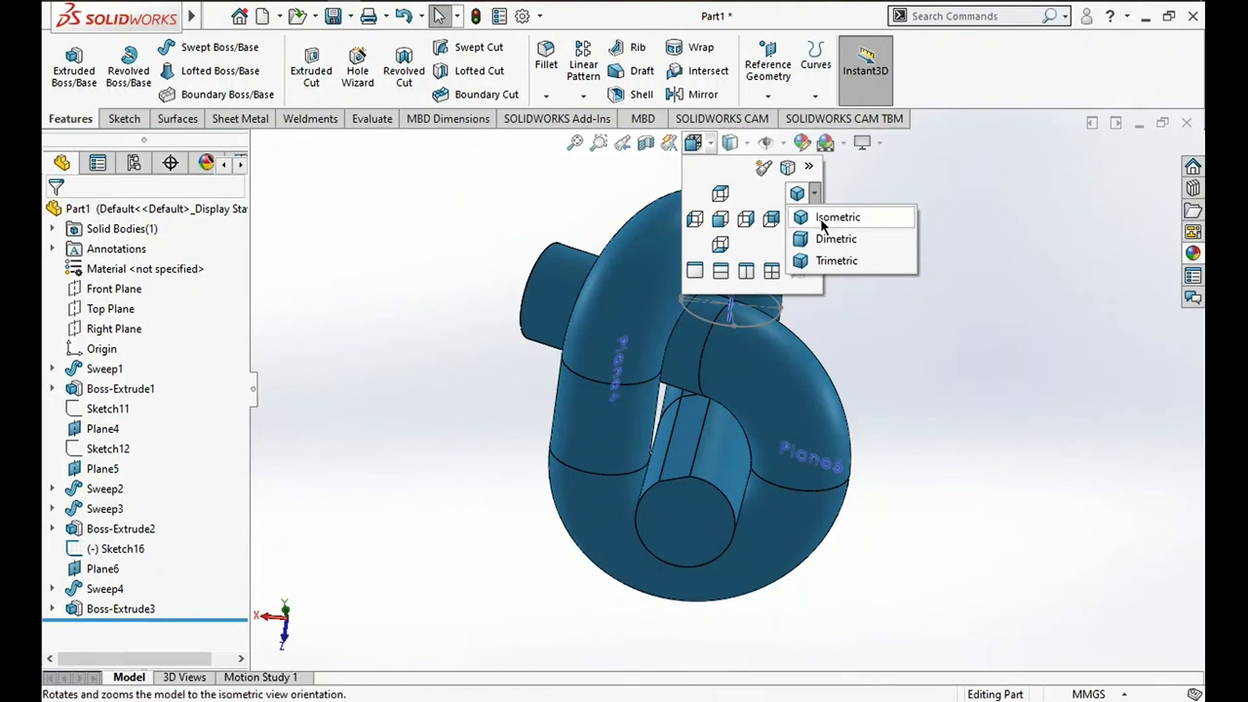
click(820, 217)
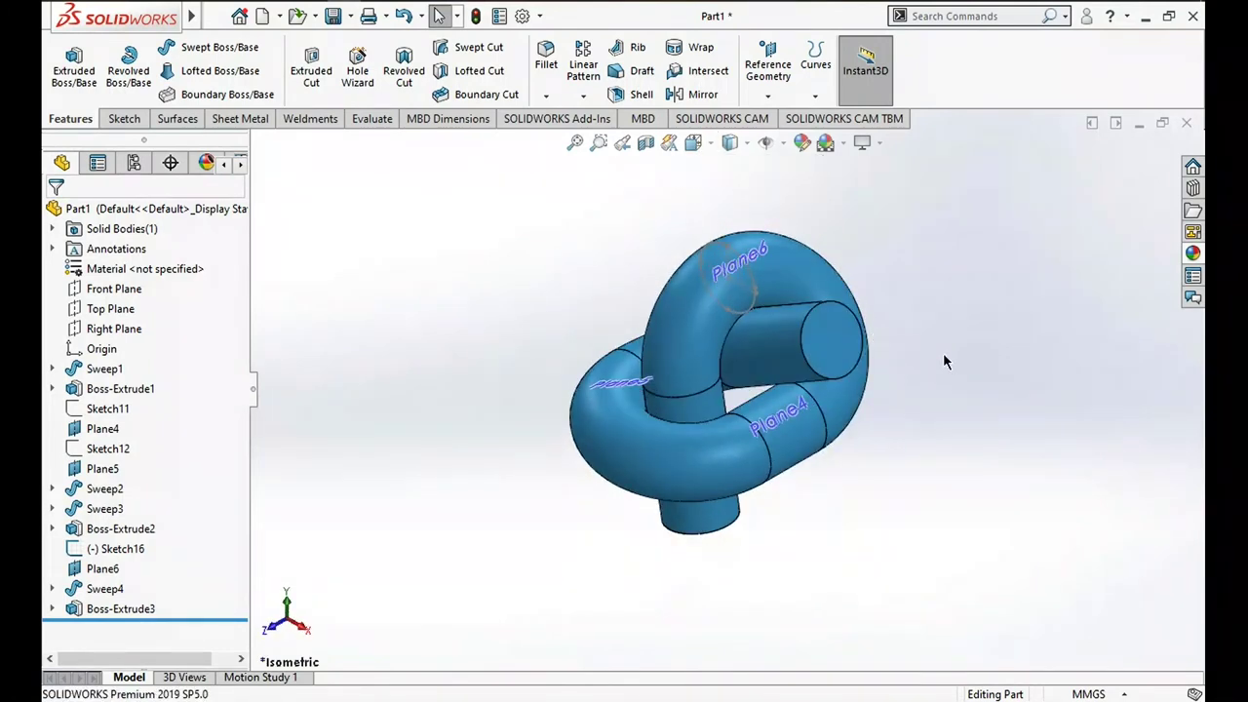
scroll(943, 360, down, 2)
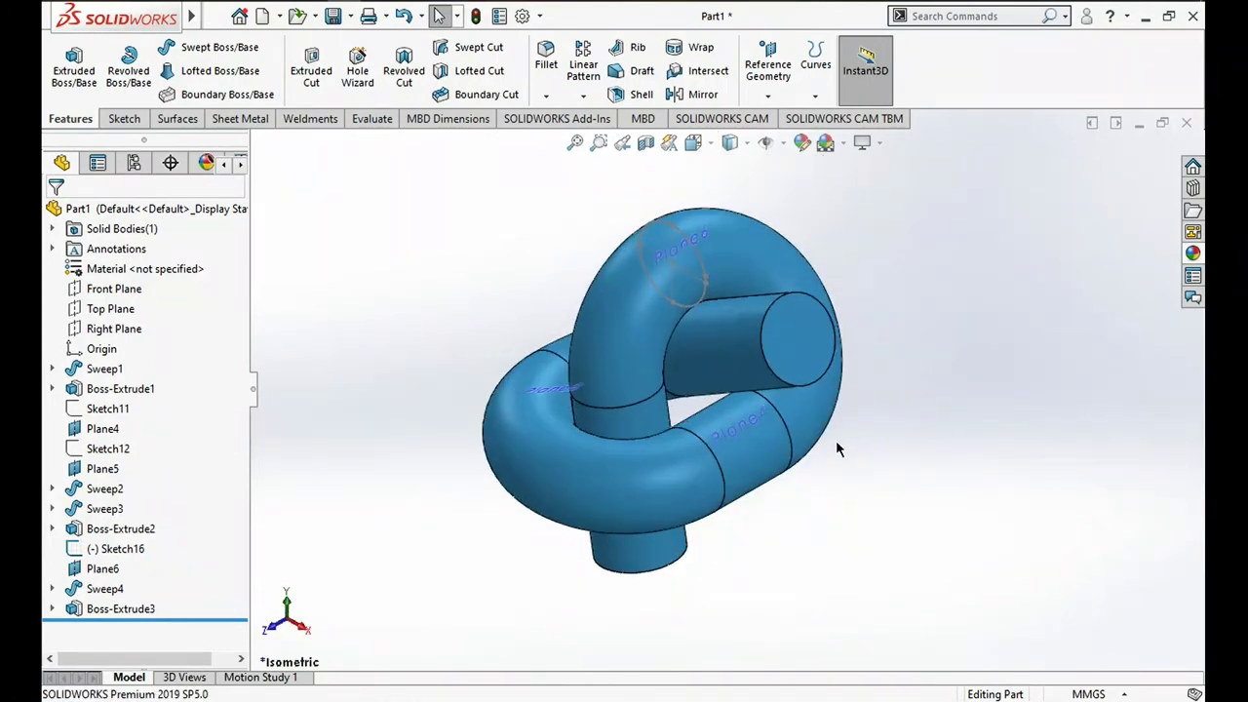
scroll(837, 443, down, 2)
scroll(562, 243, up, 2)
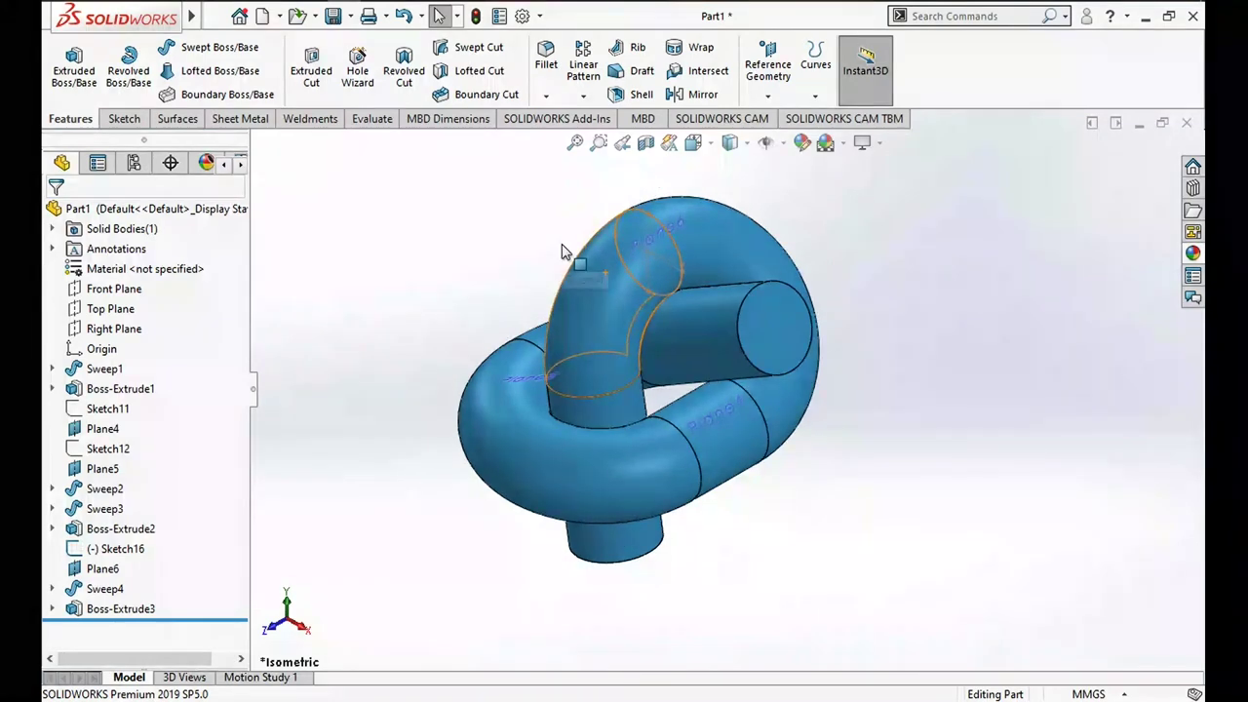
ctrl+middle_drag(616, 316, 643, 335)
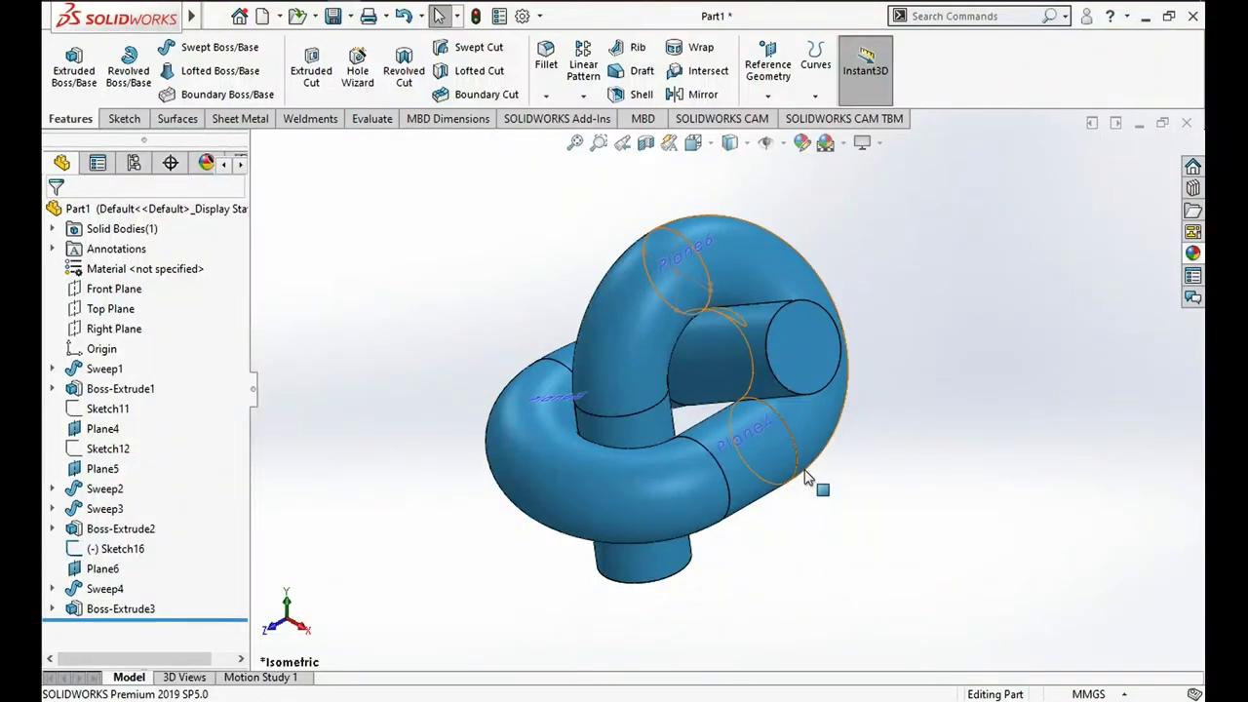
middle_drag(797, 496, 651, 351)
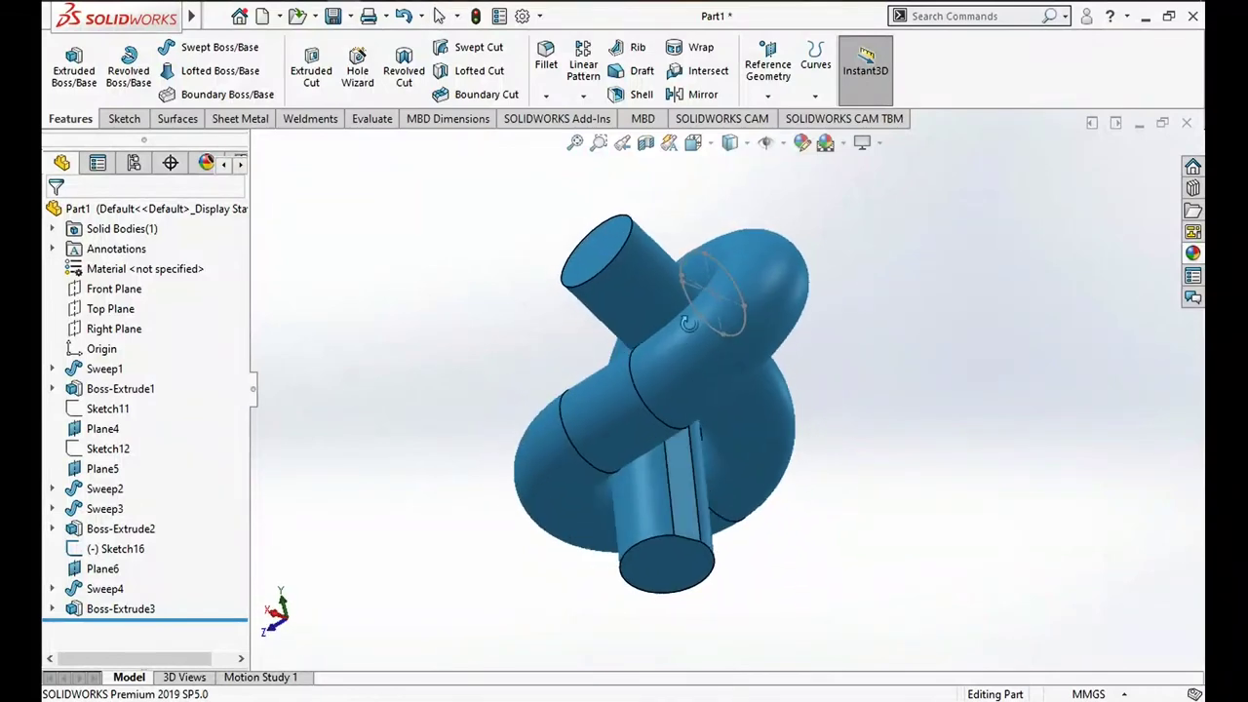
middle_drag(651, 351, 734, 272)
middle_drag(762, 345, 613, 273)
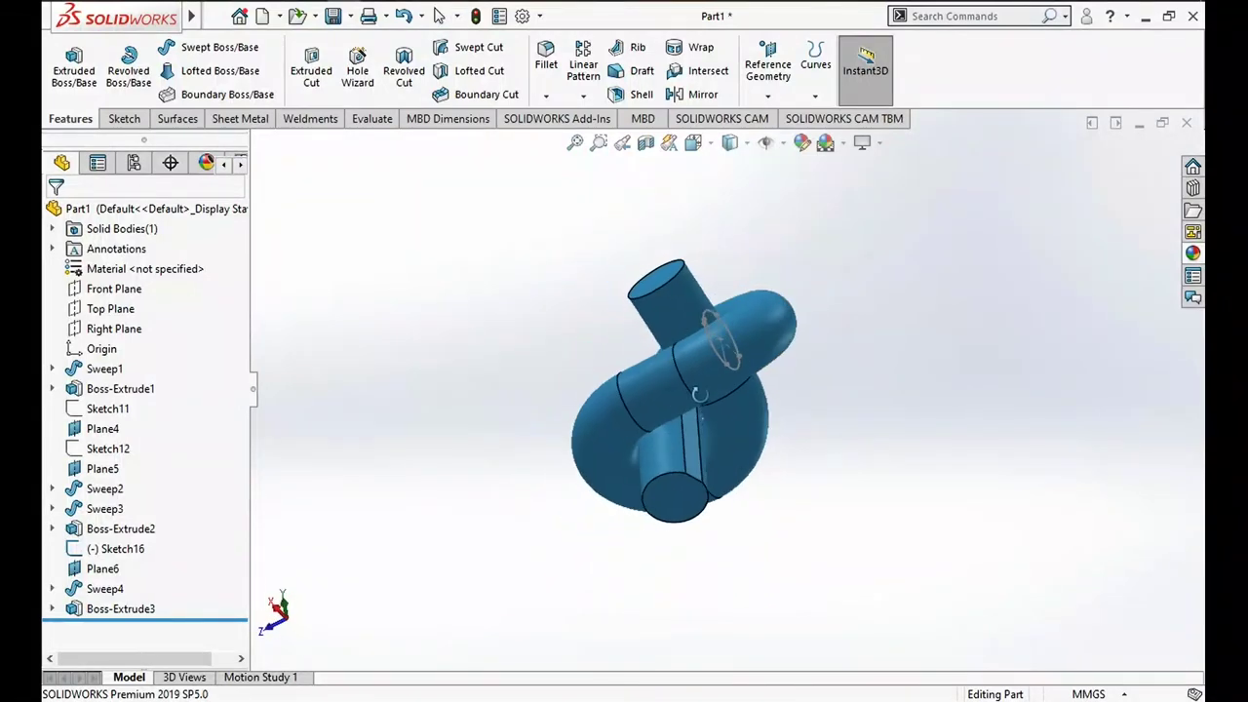
mouse_move(613, 273)
middle_down()
mouse_move(517, 377)
mouse_move(545, 312)
mouse_move(620, 261)
mouse_move(574, 250)
mouse_move(459, 348)
mouse_move(322, 382)
mouse_move(326, 478)
mouse_move(347, 549)
mouse_move(328, 443)
mouse_move(231, 384)
mouse_move(602, 267)
mouse_move(670, 207)
mouse_move(816, 412)
mouse_move(732, 413)
mouse_move(785, 426)
mouse_move(840, 380)
mouse_move(816, 418)
mouse_move(825, 439)
mouse_move(782, 432)
mouse_move(821, 390)
mouse_move(799, 394)
mouse_move(821, 419)
mouse_move(734, 451)
middle_up()
scroll(732, 413, down, 5)
scroll(732, 413, up, 3)
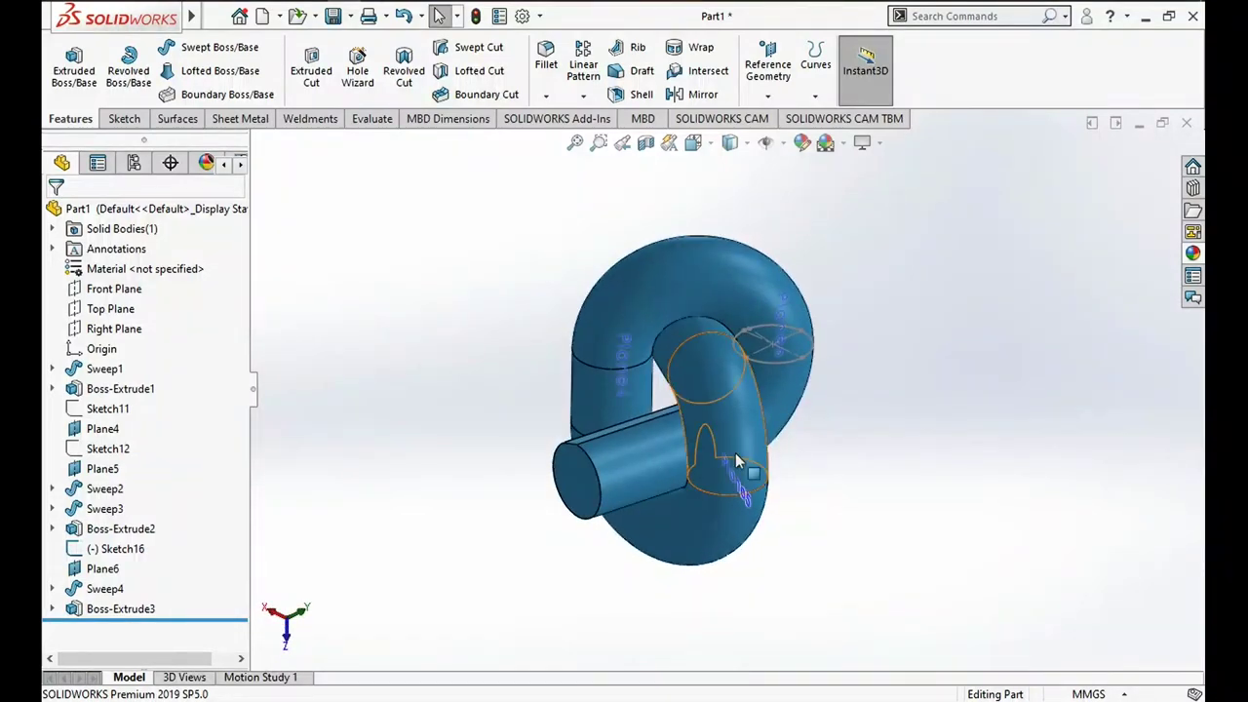
scroll(789, 292, down, 2)
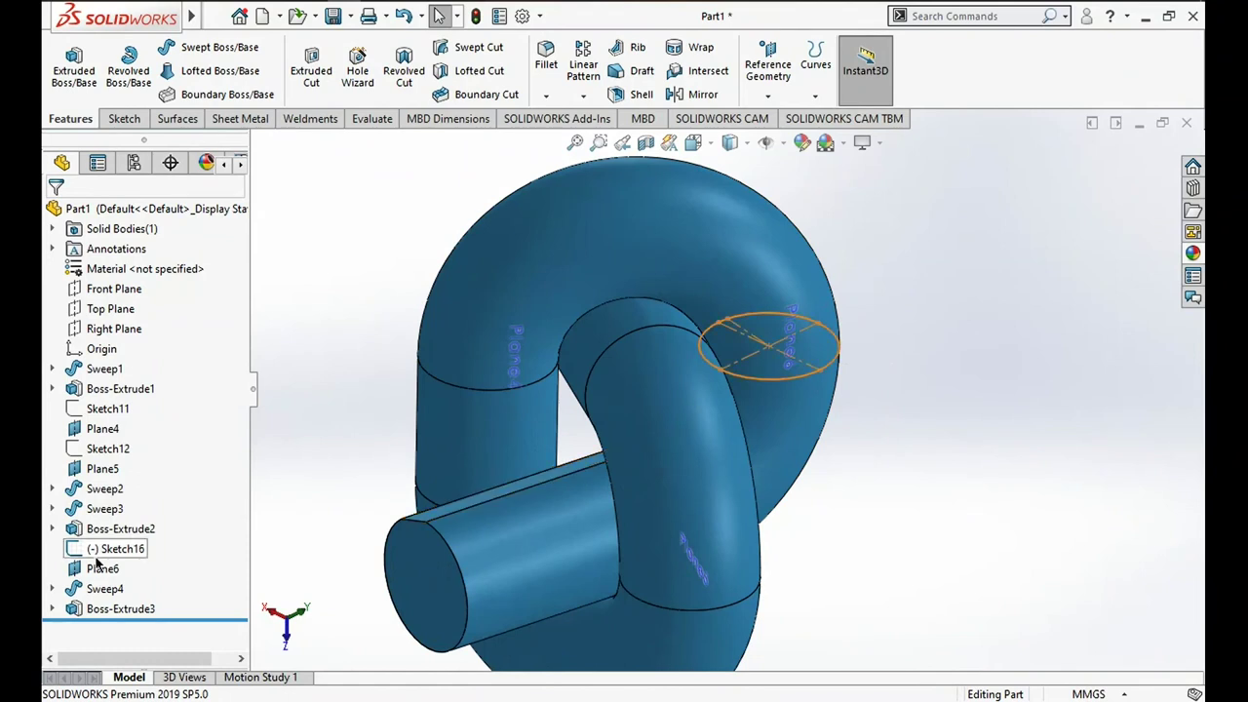
Select Sketch16 and rebuild the knot, orbiting to check the result
click(97, 555)
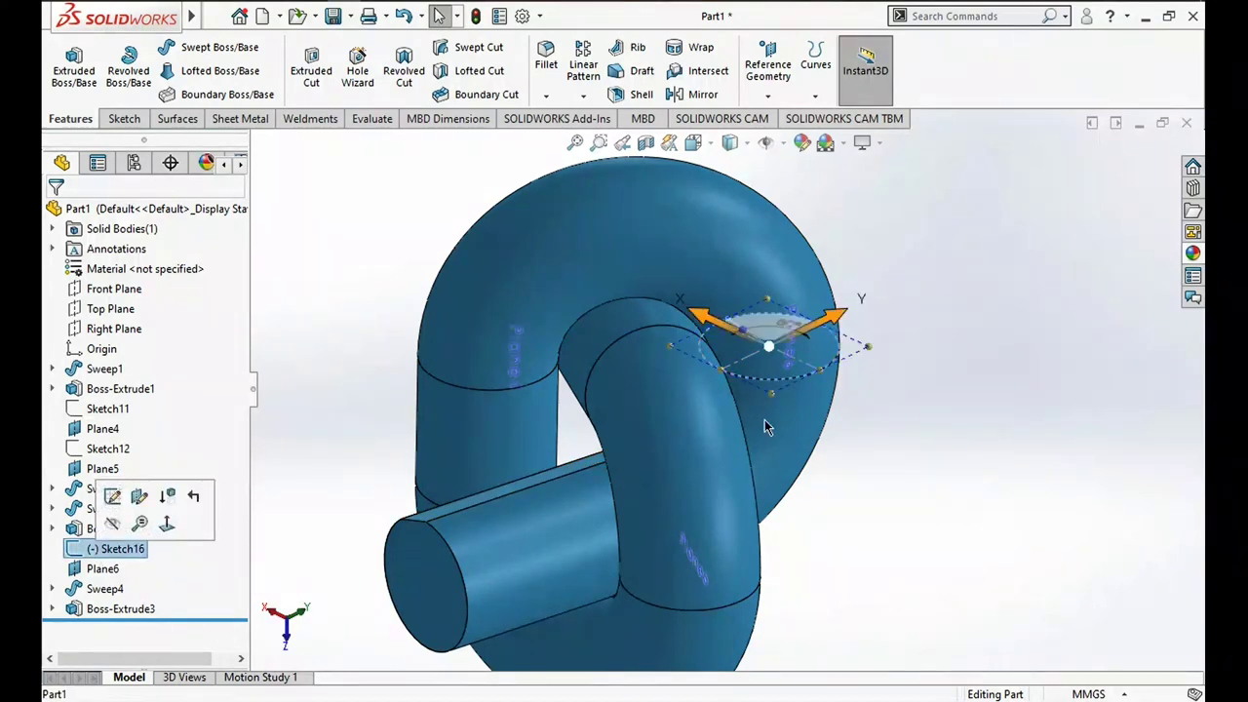
mouse_move(797, 429)
middle_down()
mouse_move(627, 507)
mouse_move(585, 549)
mouse_move(585, 569)
mouse_move(605, 584)
mouse_move(849, 502)
mouse_move(882, 506)
mouse_move(865, 508)
middle_up()
click(476, 16)
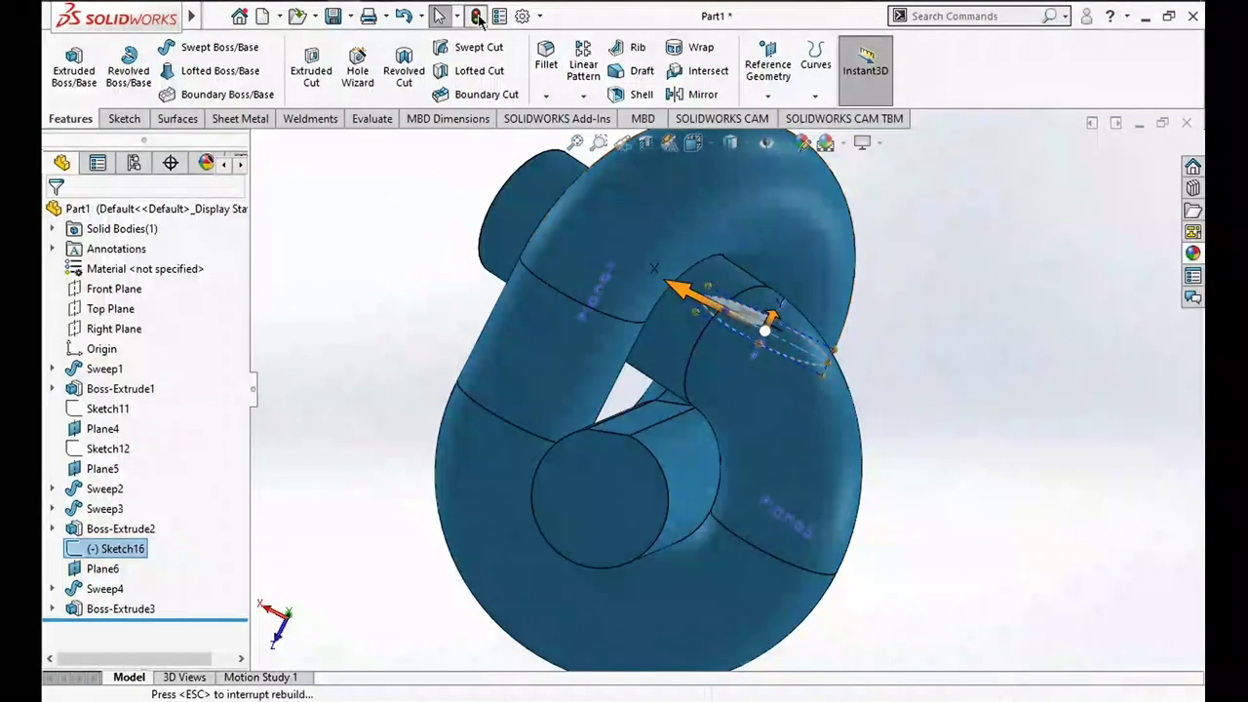
middle_drag(829, 303, 721, 382)
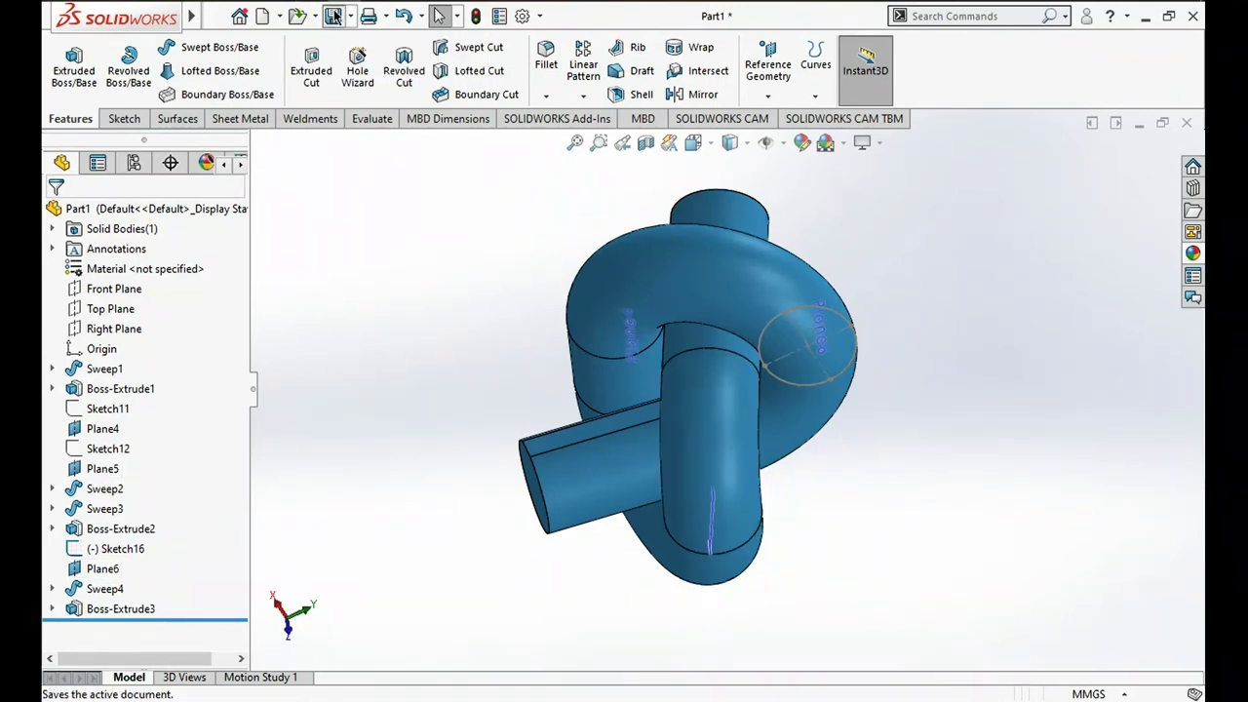
Save the part as 'Puzzling knot_1' in the machine screws folder
click(333, 16)
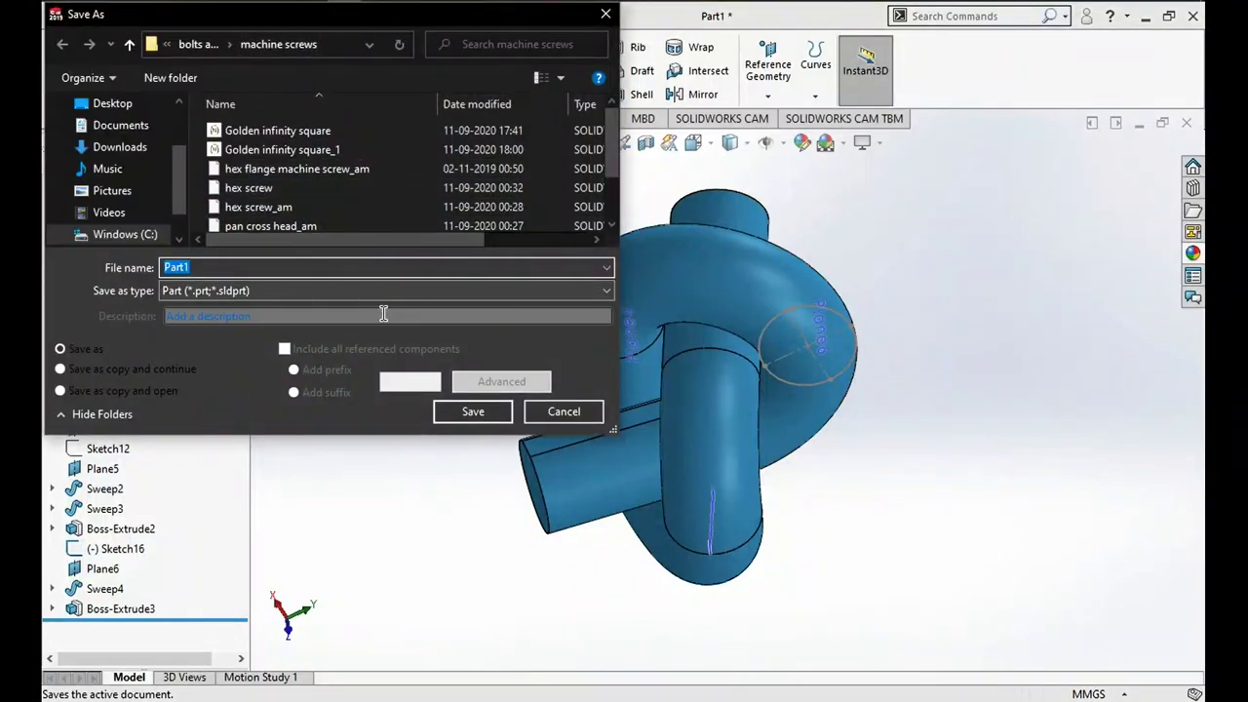
click(334, 316)
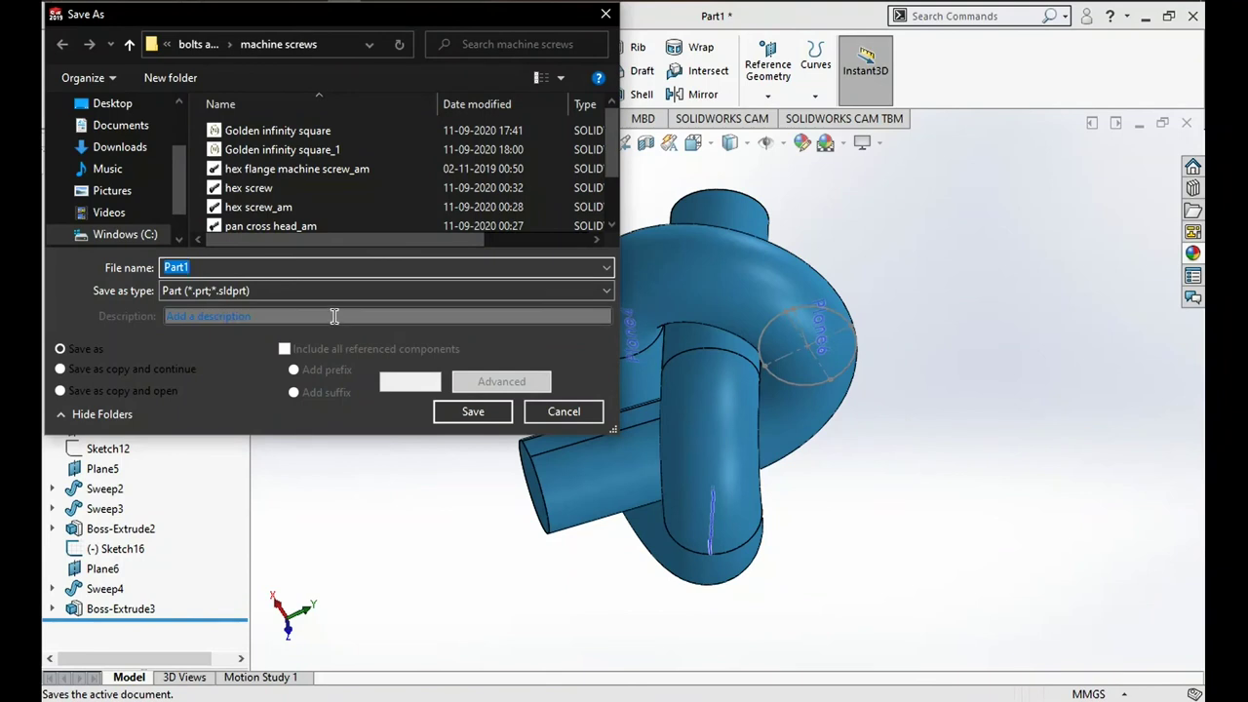
text(Puzzling kno)
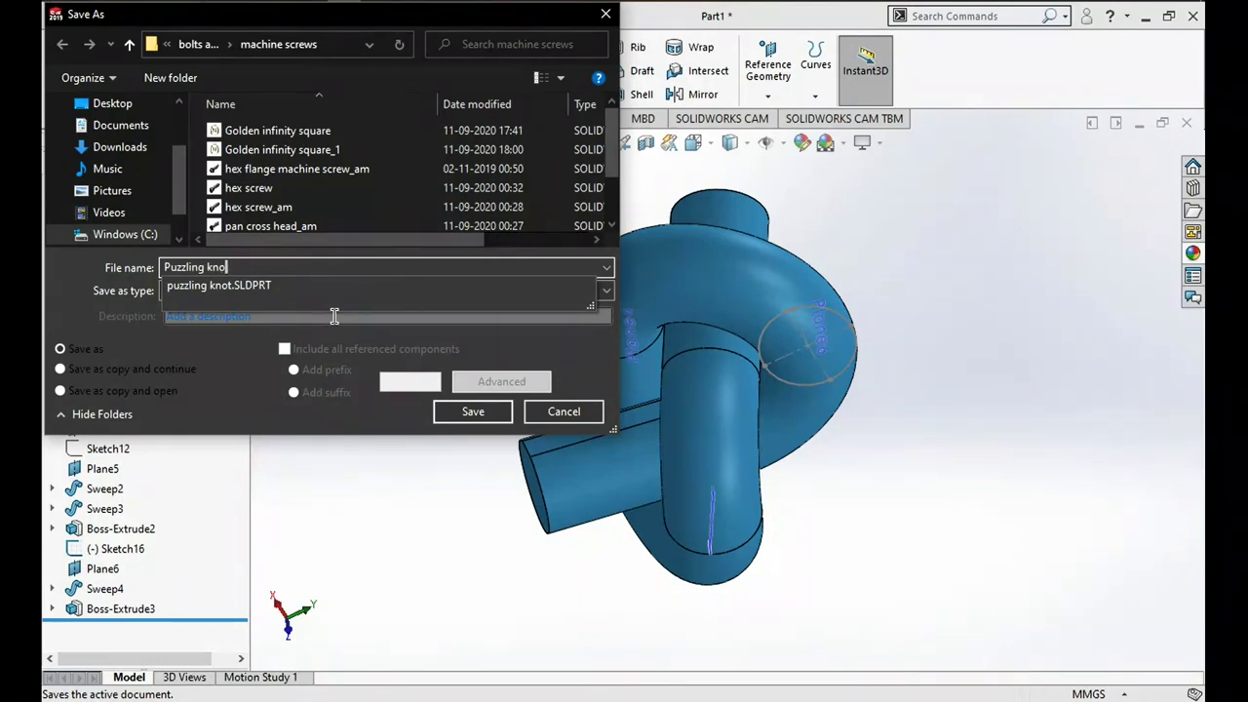
text(t_1)
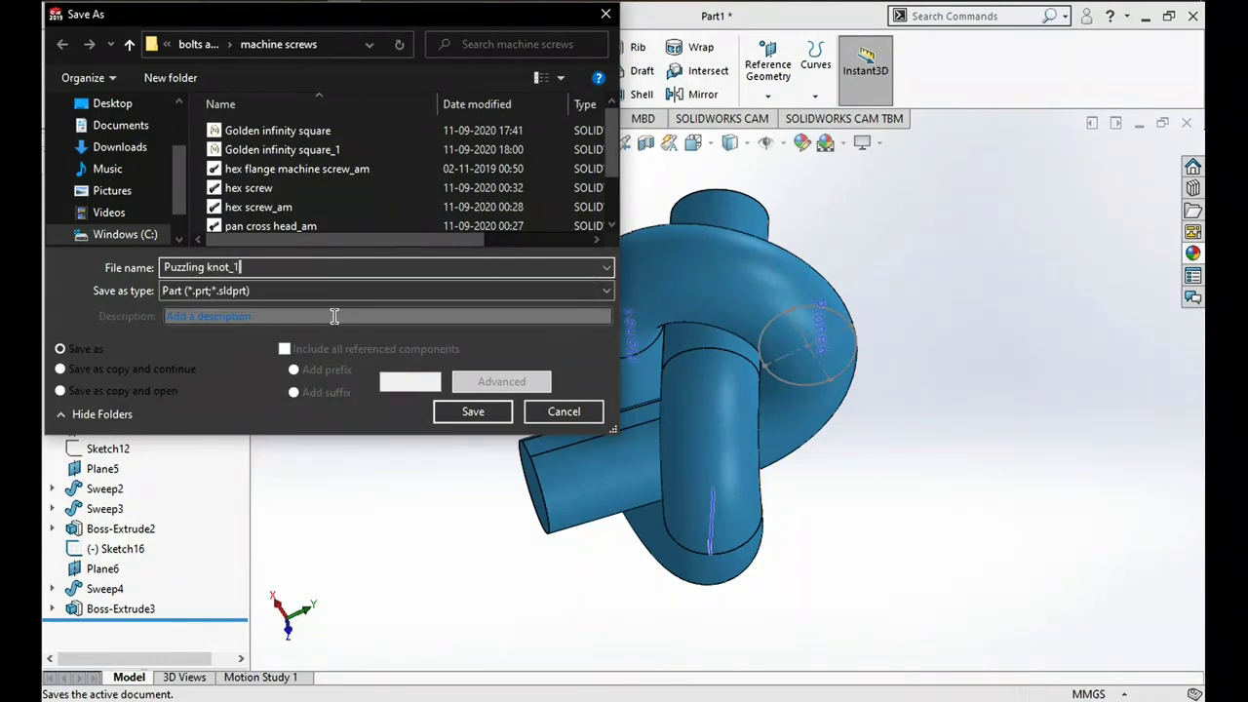
click(472, 411)
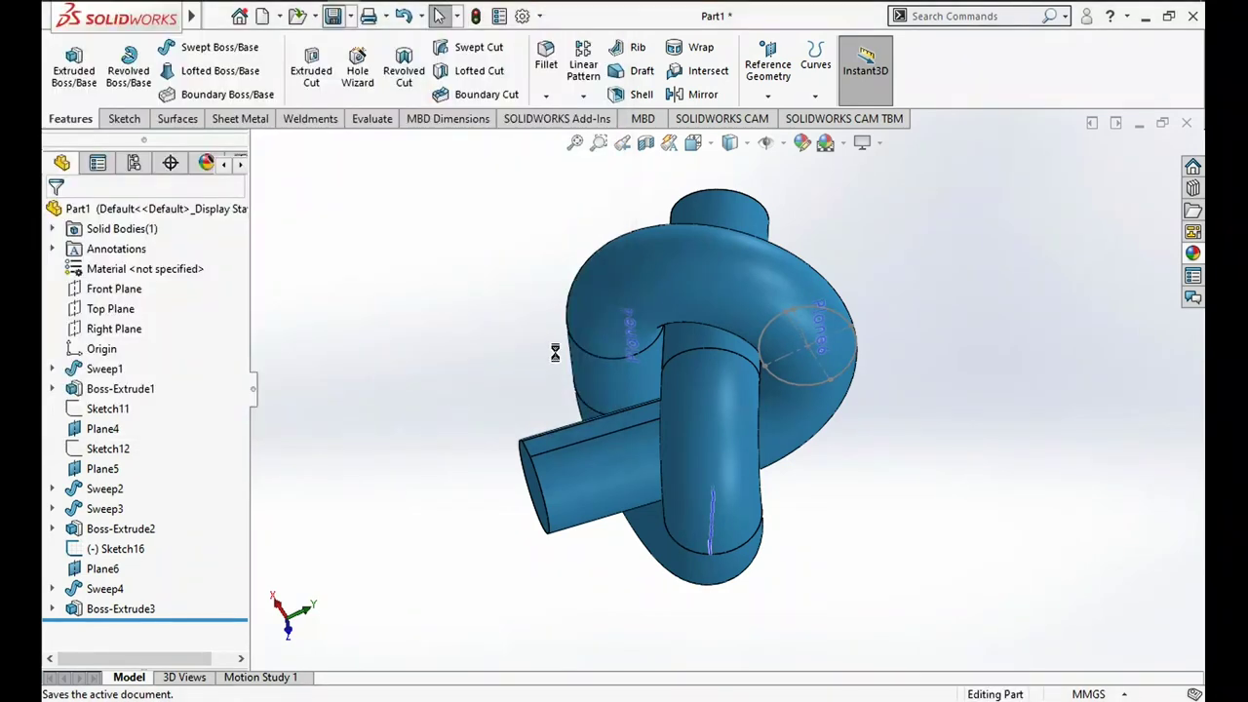
scroll(677, 416, down, 3)
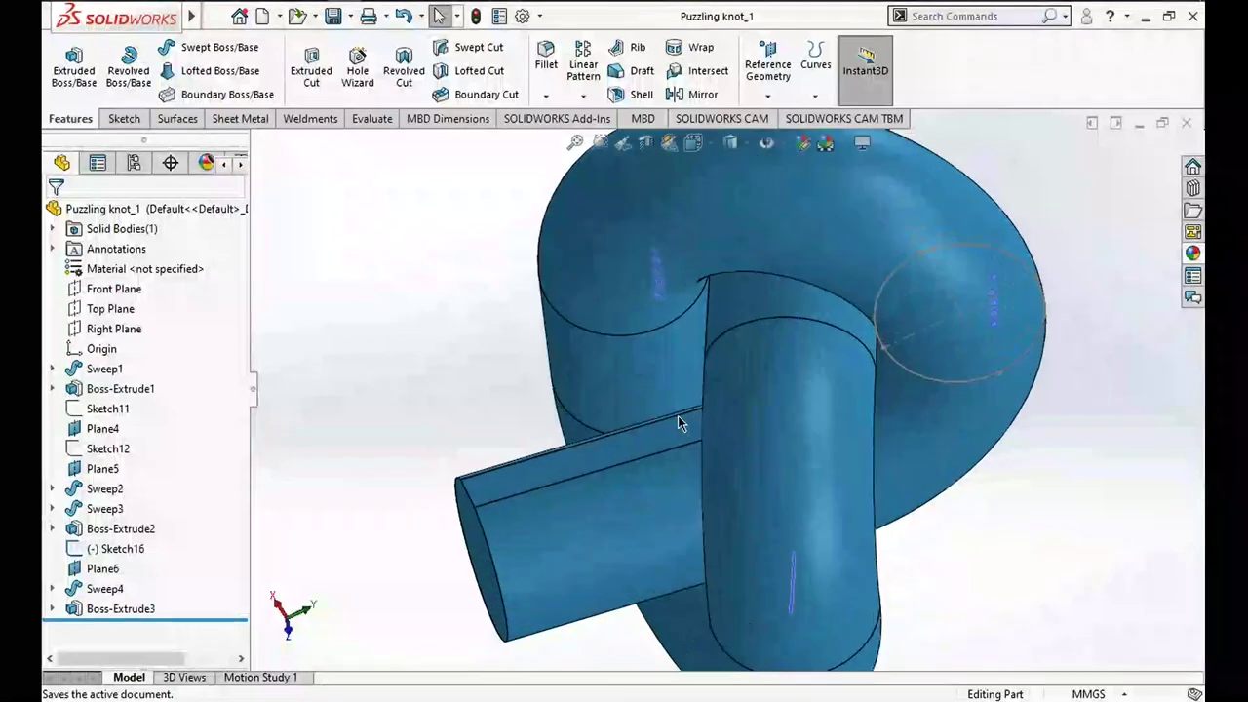
scroll(677, 415, up, 3)
mouse_move(677, 416)
middle_down()
mouse_move(712, 345)
mouse_move(825, 400)
middle_up()
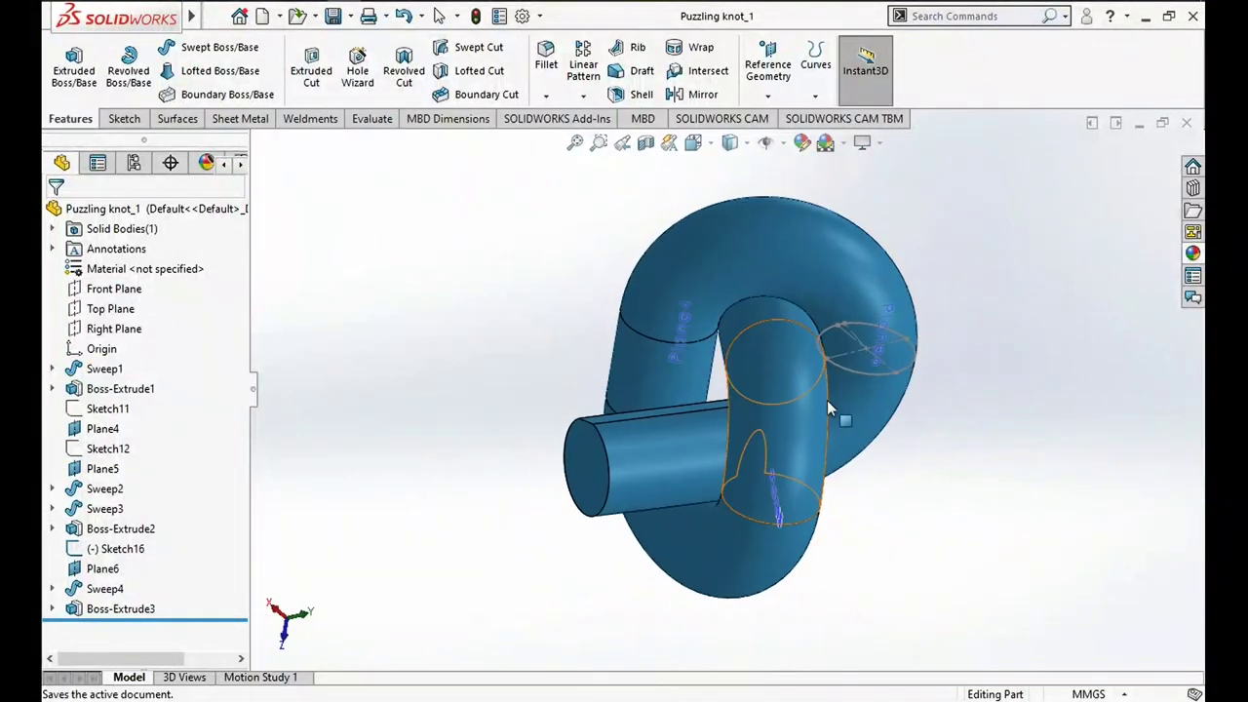
scroll(826, 400, down, 2)
mouse_move(828, 403)
middle_down()
mouse_move(916, 410)
mouse_move(793, 421)
mouse_move(828, 393)
mouse_move(757, 370)
mouse_move(808, 436)
middle_up()
scroll(791, 422, down, 3)
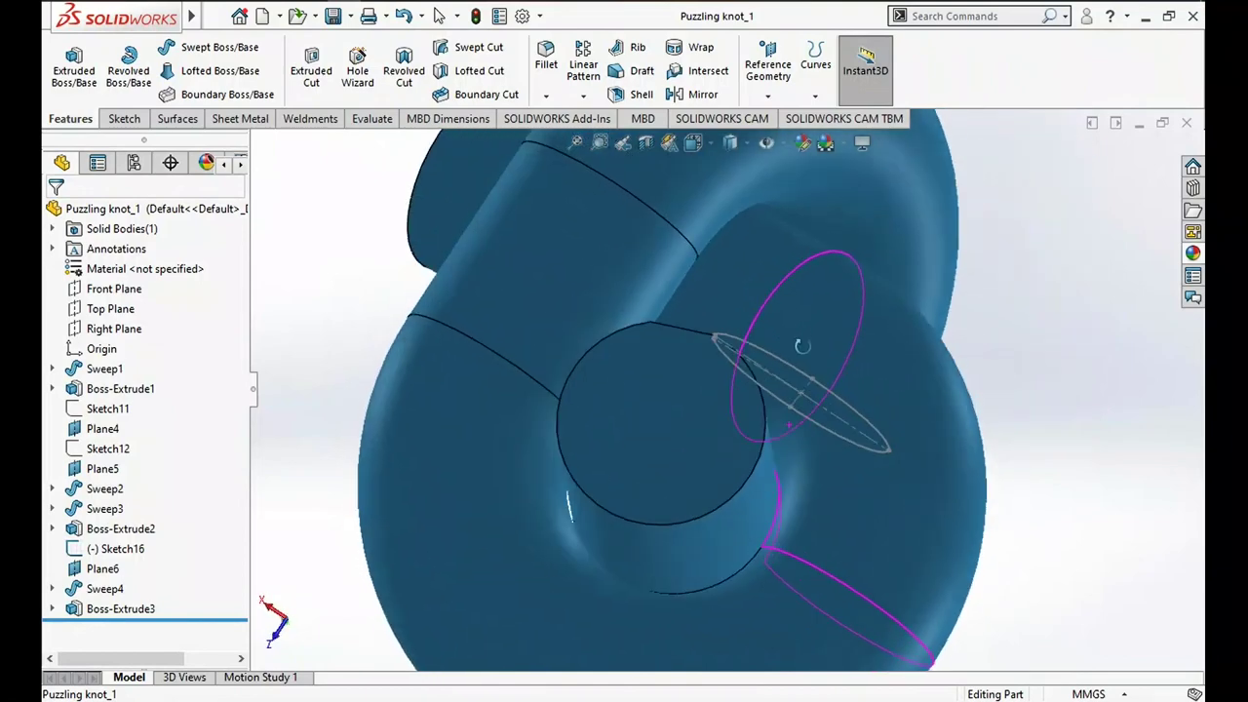
scroll(808, 439, up, 3)
mouse_move(808, 443)
middle_down()
mouse_move(734, 419)
mouse_move(787, 409)
mouse_move(799, 418)
mouse_move(722, 438)
mouse_move(738, 418)
mouse_move(732, 428)
middle_up()
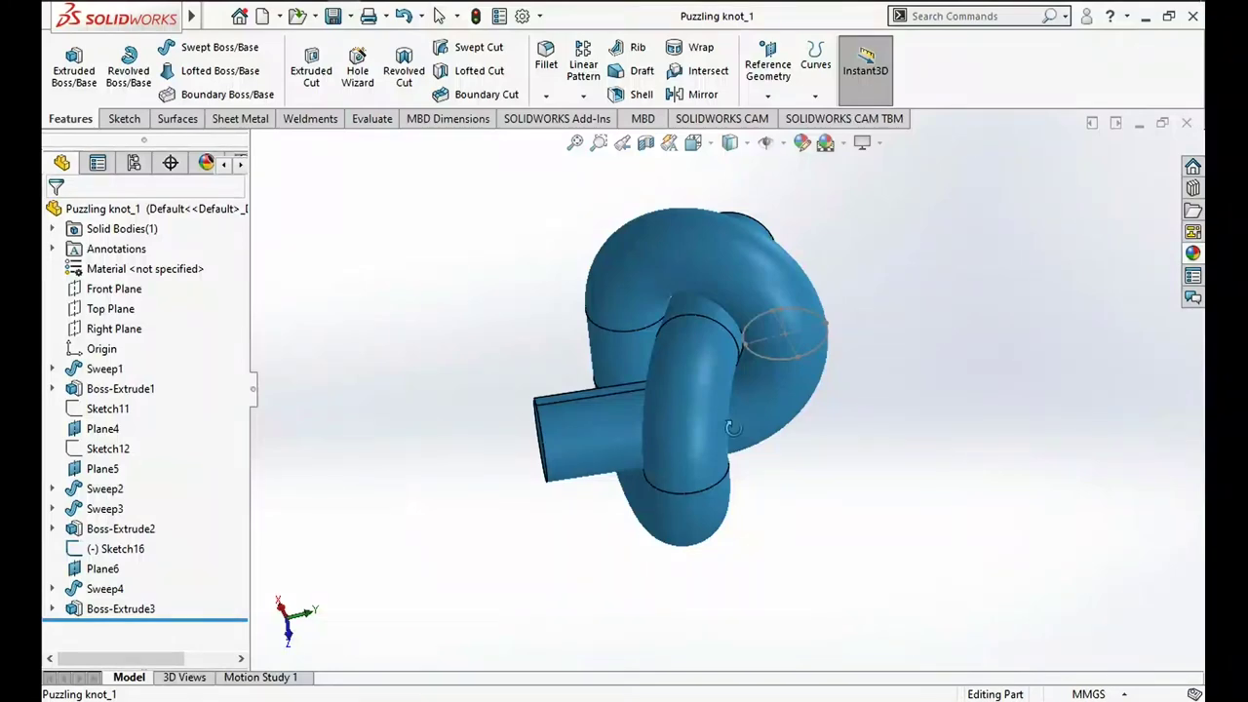
scroll(732, 430, down, 3)
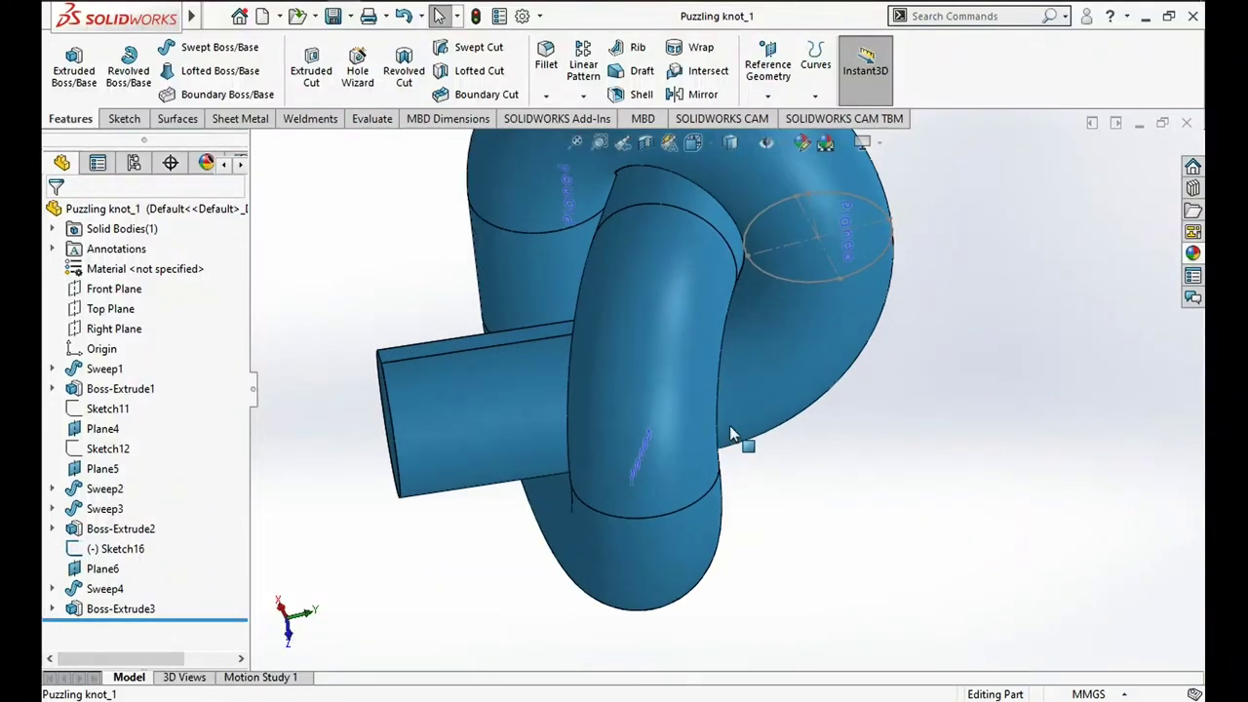
mouse_move(733, 434)
middle_down()
mouse_move(852, 399)
mouse_move(871, 418)
mouse_move(822, 416)
mouse_move(794, 341)
mouse_move(768, 314)
mouse_move(702, 370)
middle_up()
click(97, 549)
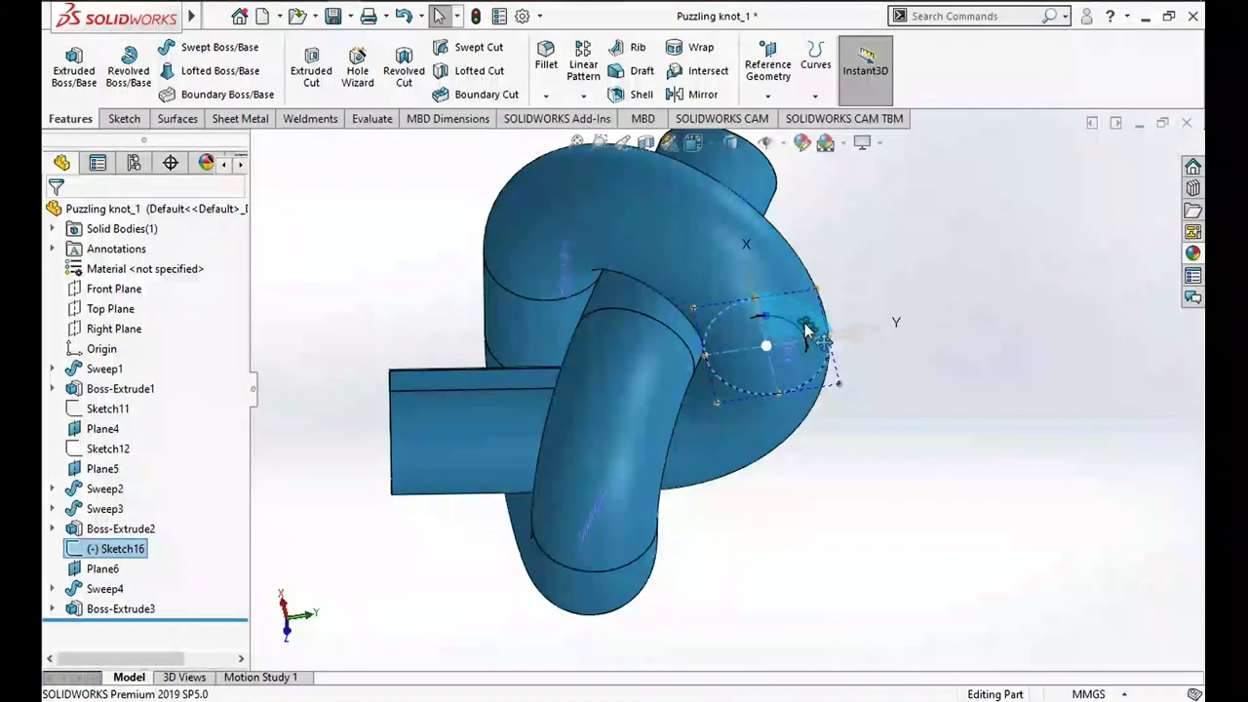
Select the Sketch16 circle and set its angle dimension D1 to 60°
scroll(805, 331, down, 2)
scroll(794, 341, down, 2)
scroll(786, 351, down, 2)
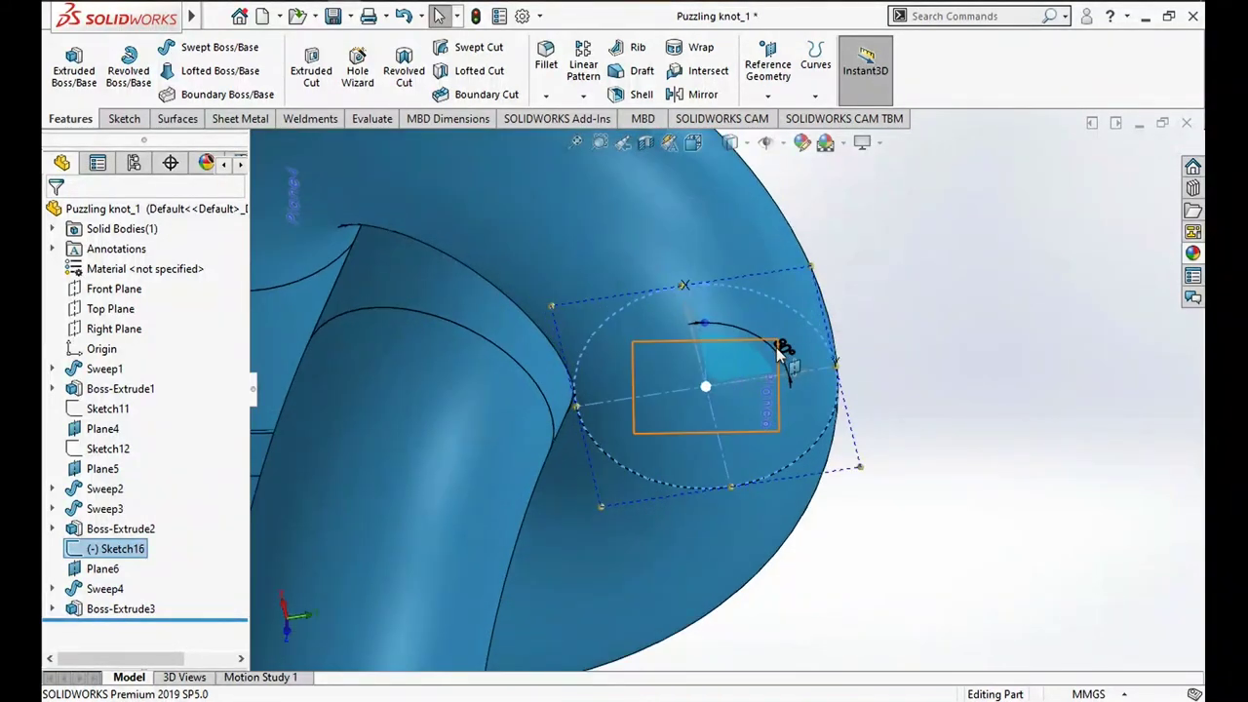
click(775, 347)
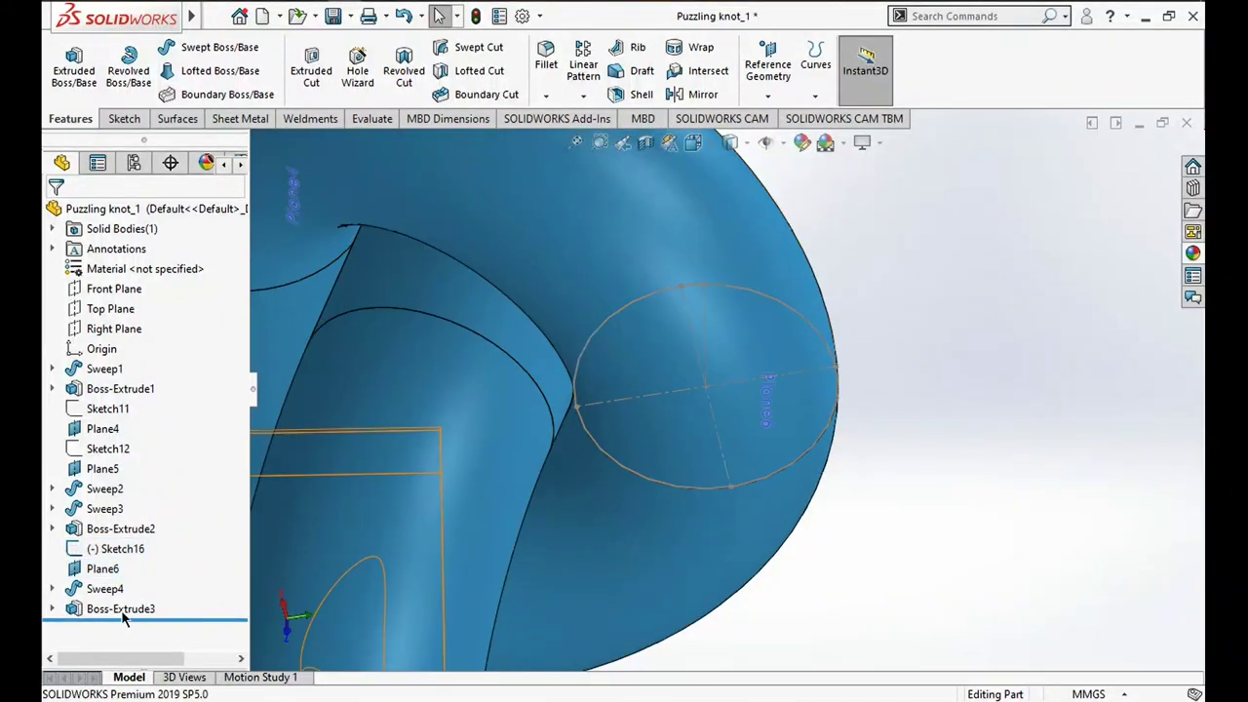
click(683, 417)
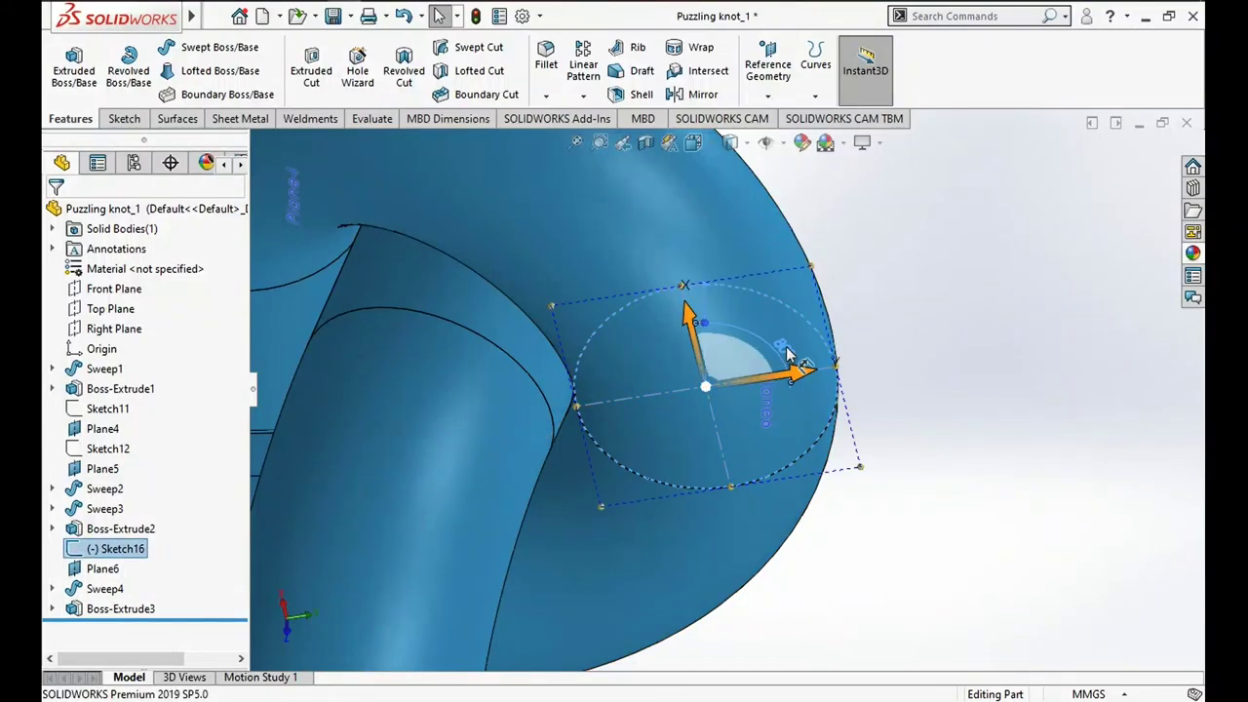
double_click(788, 353)
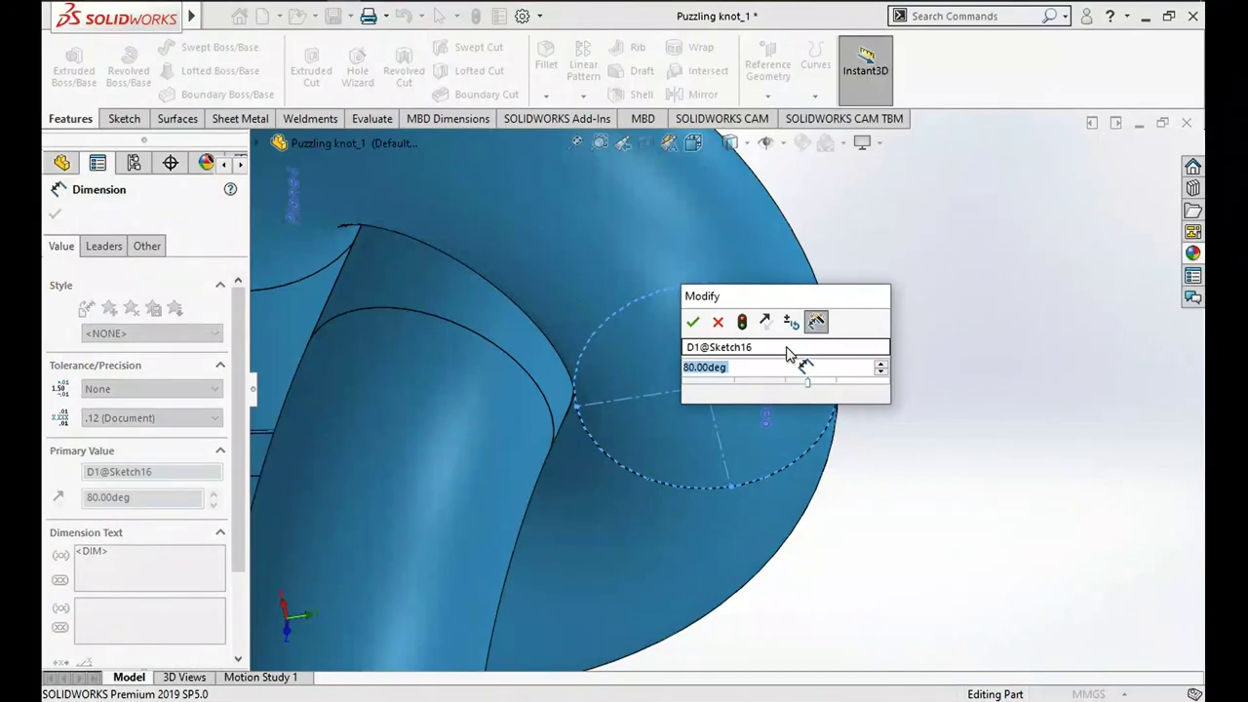
text(60)
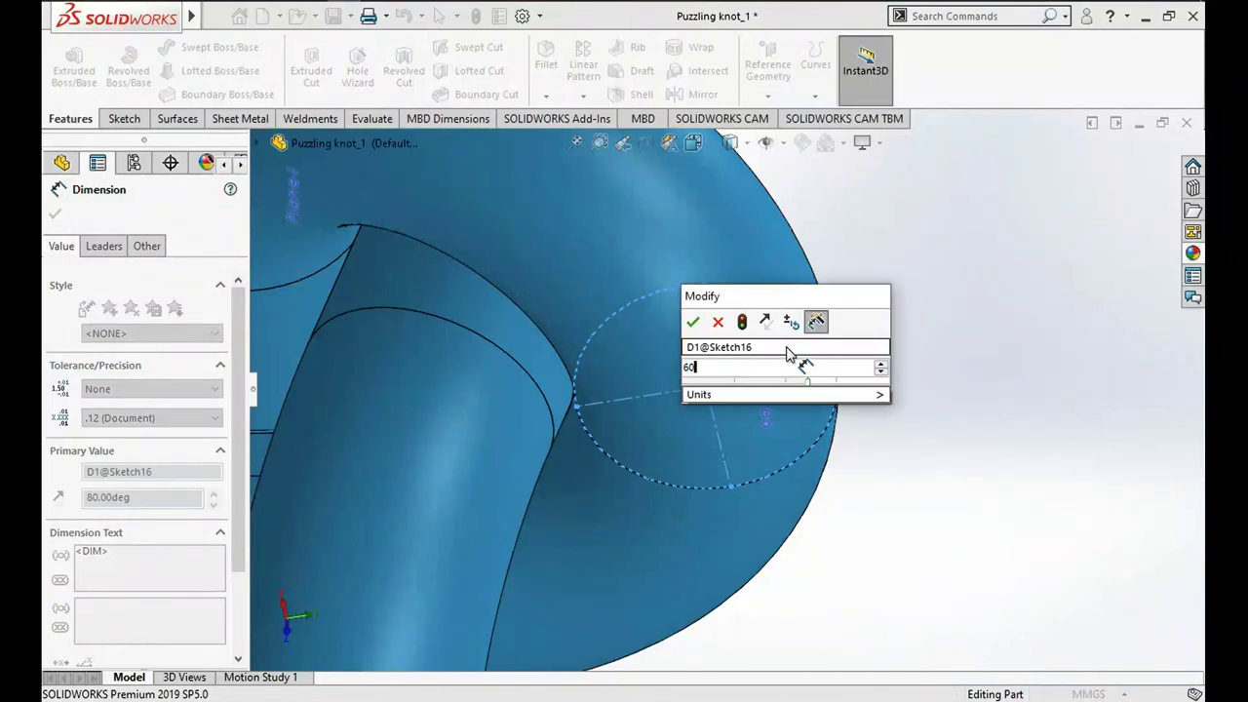
click(694, 323)
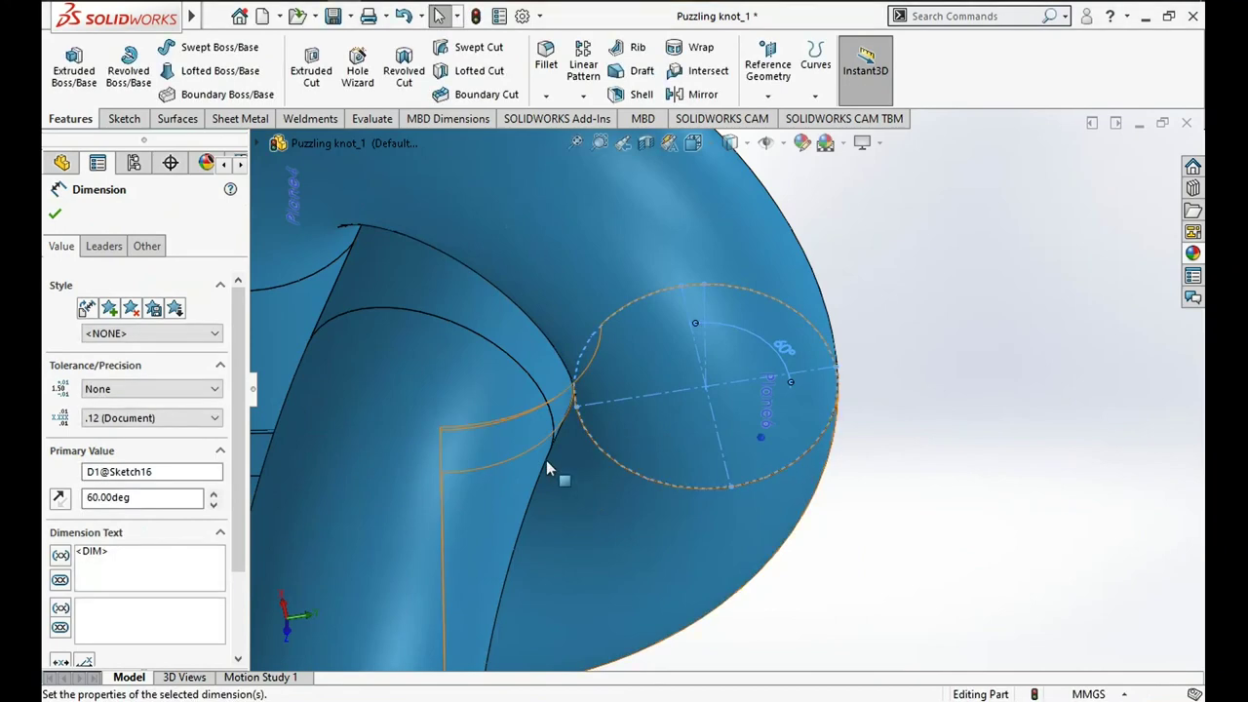
click(911, 383)
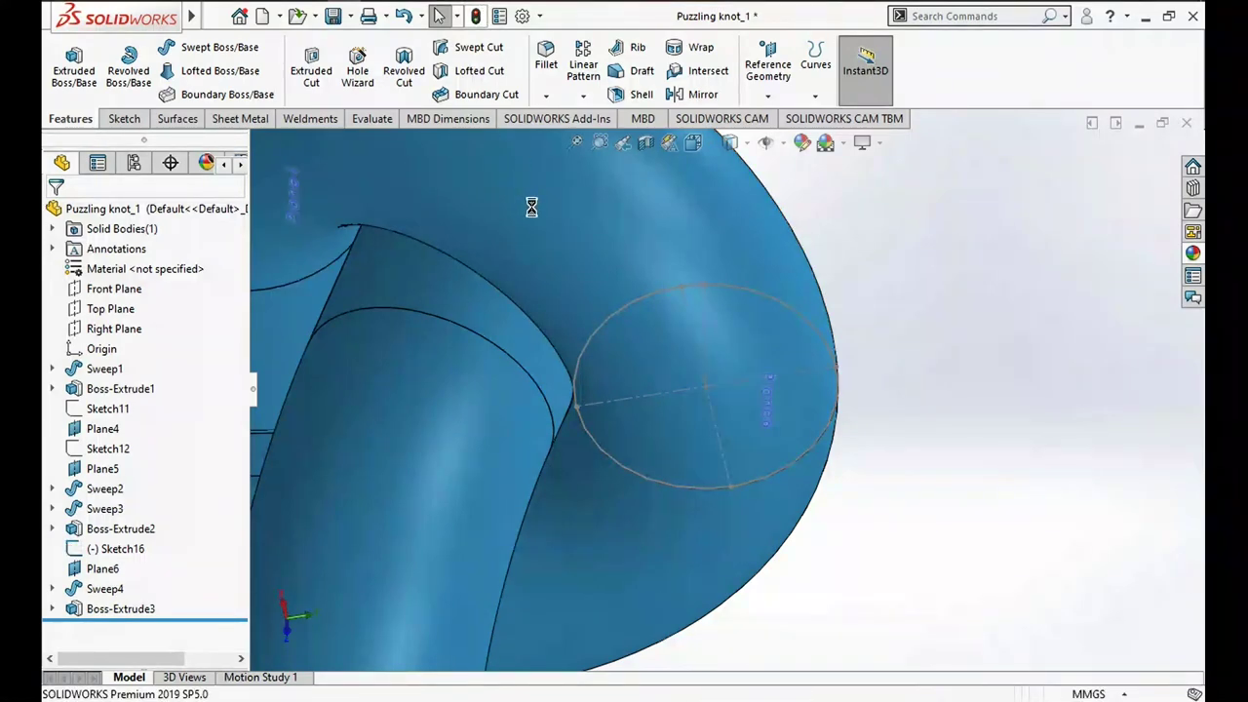
Undo the last edit to shorten the extruded cylinder, then orbit around the whole knot
key(f)
mouse_move(481, 389)
middle_down()
mouse_move(597, 306)
mouse_move(546, 331)
middle_up()
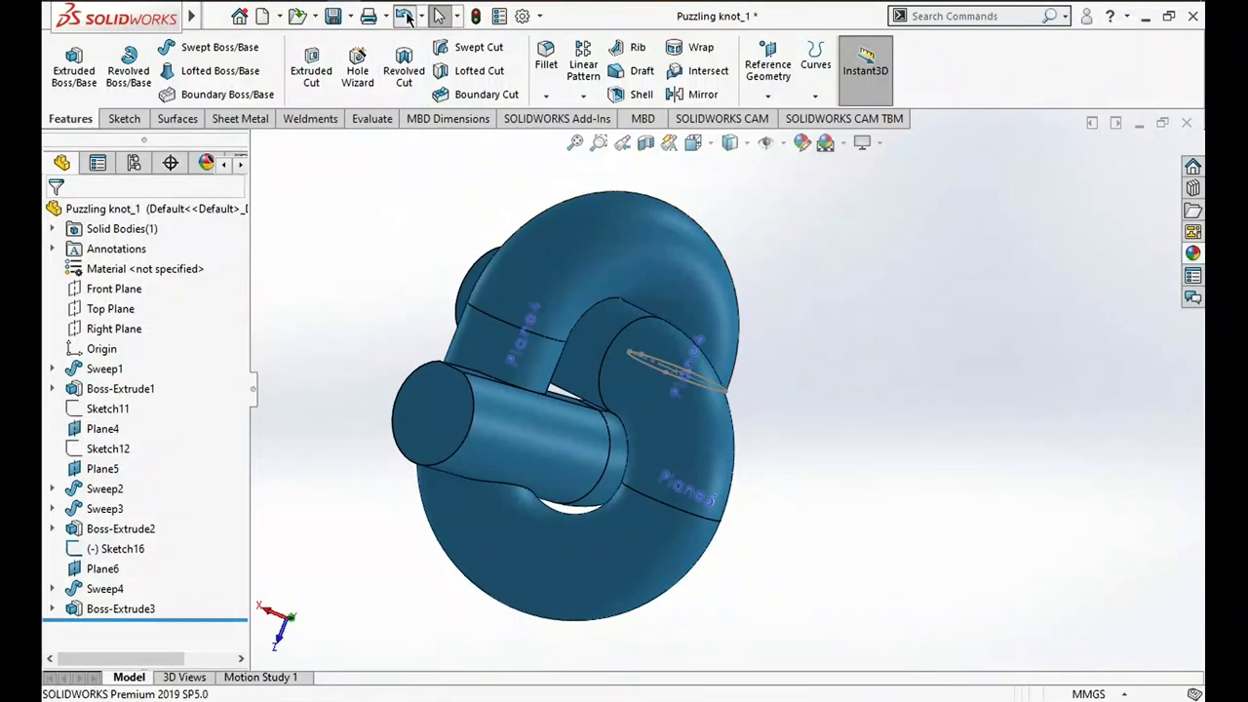
click(407, 17)
scroll(571, 415, down, 3)
mouse_move(570, 414)
middle_down()
mouse_move(588, 496)
mouse_move(688, 456)
mouse_move(502, 338)
mouse_move(543, 345)
mouse_move(676, 465)
mouse_move(1120, 364)
middle_up()
mouse_move(889, 434)
middle_down()
mouse_move(758, 376)
mouse_move(843, 332)
mouse_move(1061, 465)
mouse_move(817, 362)
mouse_move(805, 431)
middle_up()
Select Sketch12 and bring its bend into view
click(762, 448)
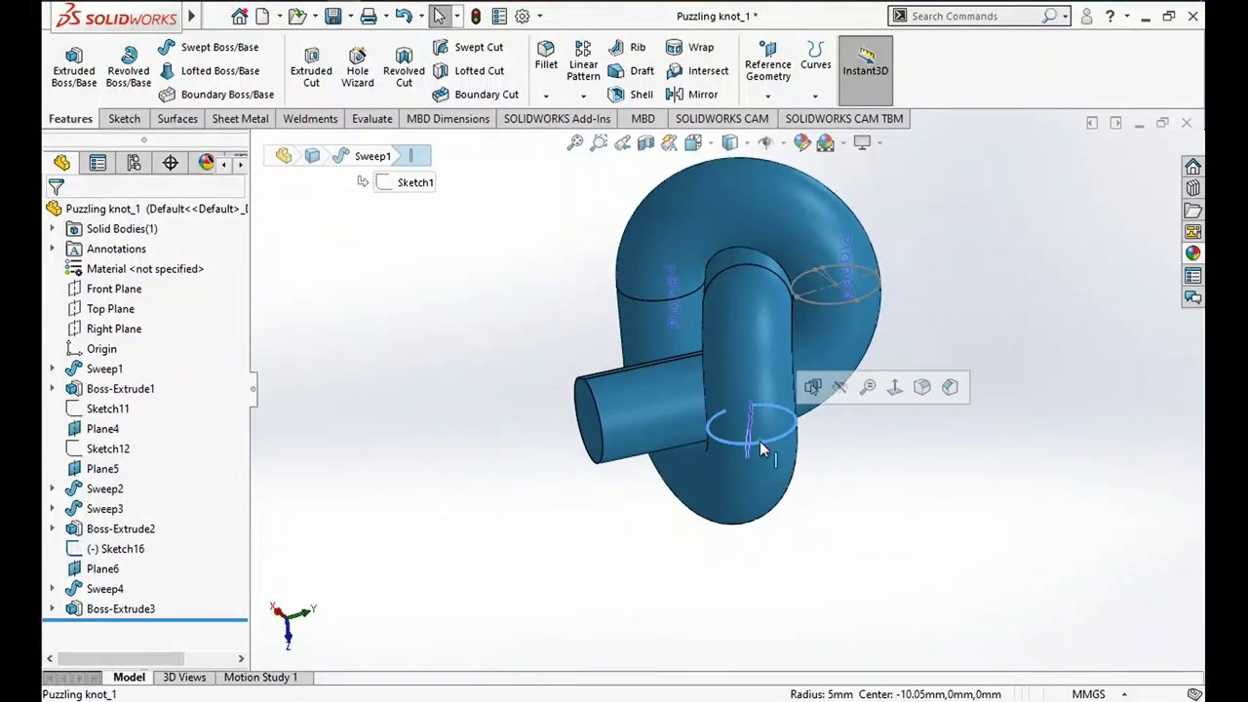
click(745, 439)
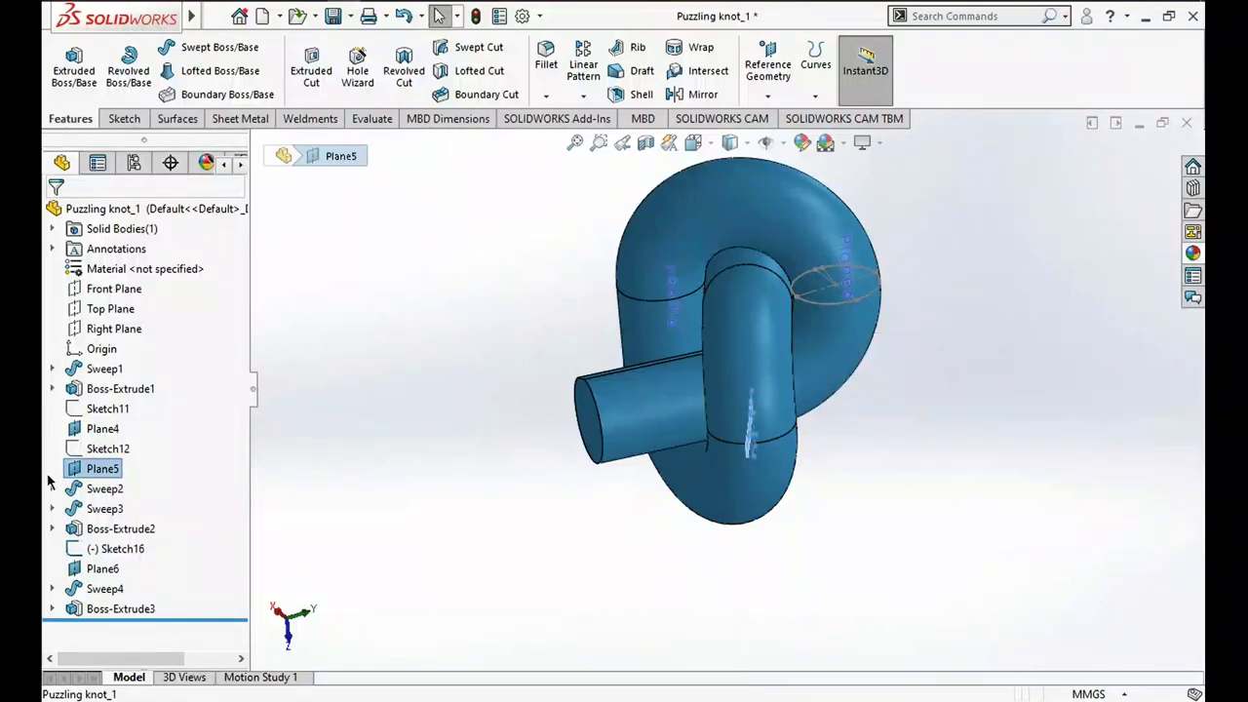
click(105, 450)
mouse_move(693, 452)
middle_down()
mouse_move(676, 504)
mouse_move(686, 523)
middle_up()
scroll(752, 472, down, 3)
scroll(752, 472, down, 3)
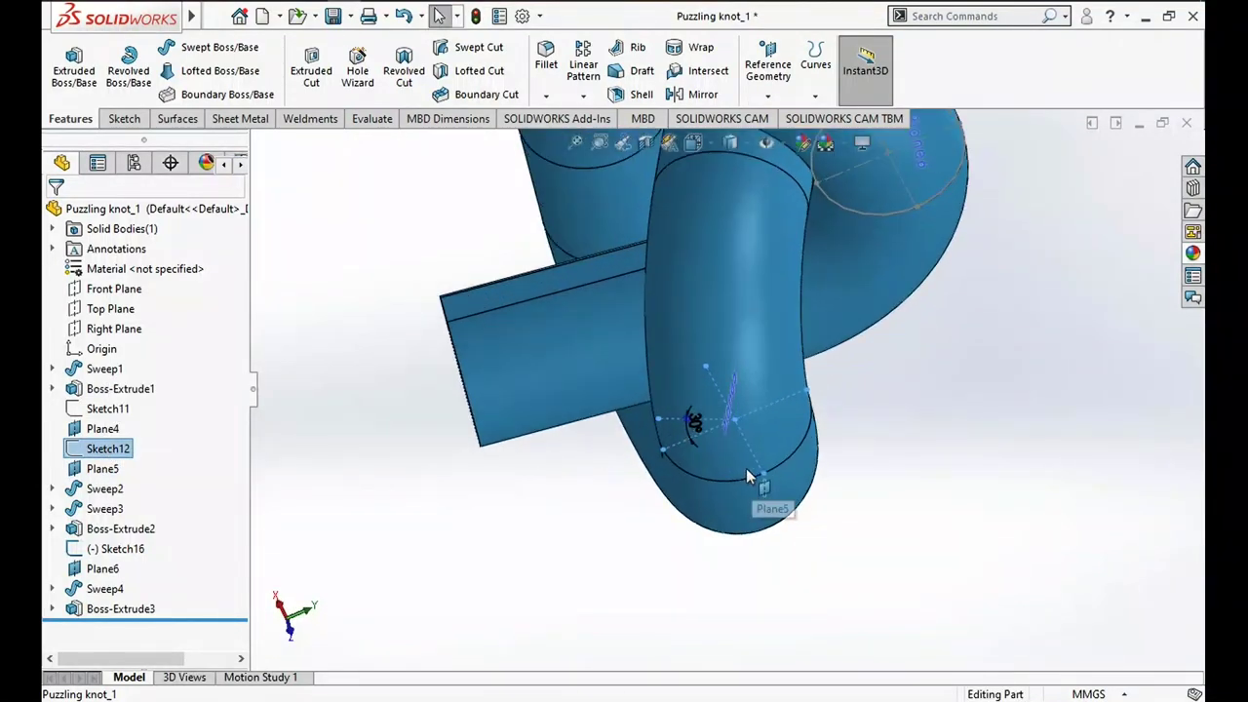
middle_drag(745, 458, 764, 379)
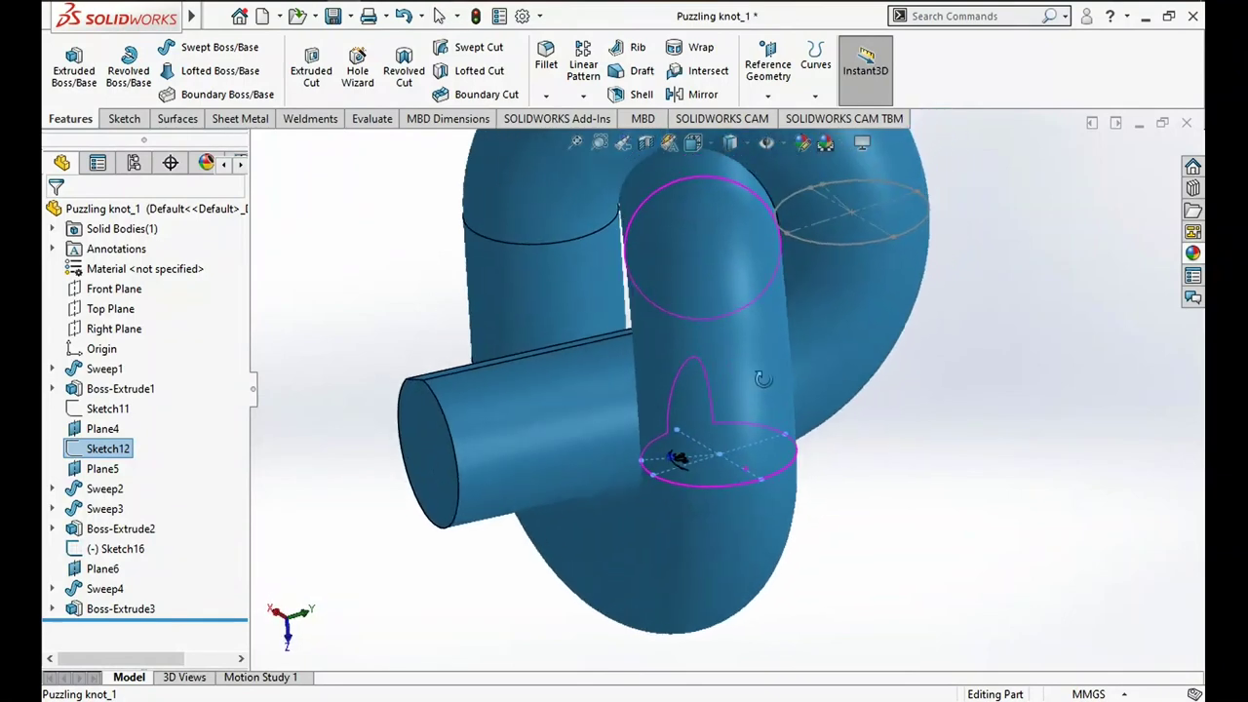
mouse_move(763, 380)
middle_down()
mouse_move(888, 377)
mouse_move(756, 365)
mouse_move(738, 431)
middle_up()
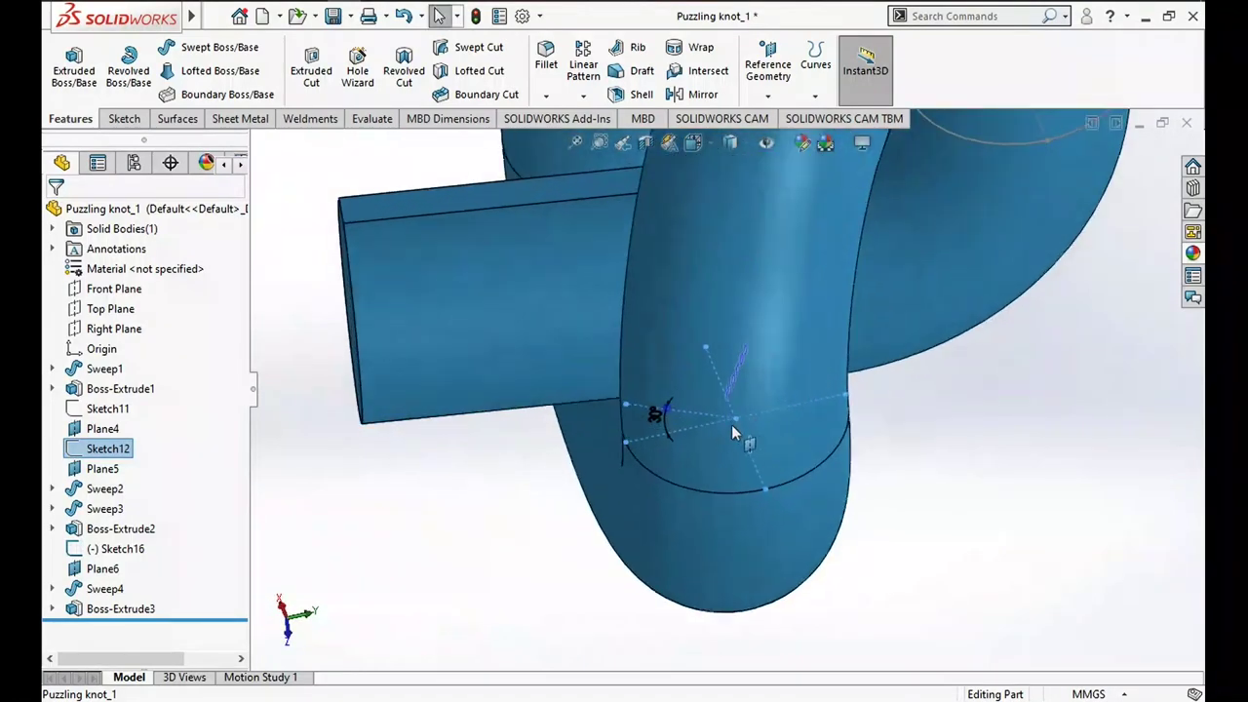
Change the Sketch12 angle dimension to 25° and rebuild the knot
click(659, 420)
text(25)
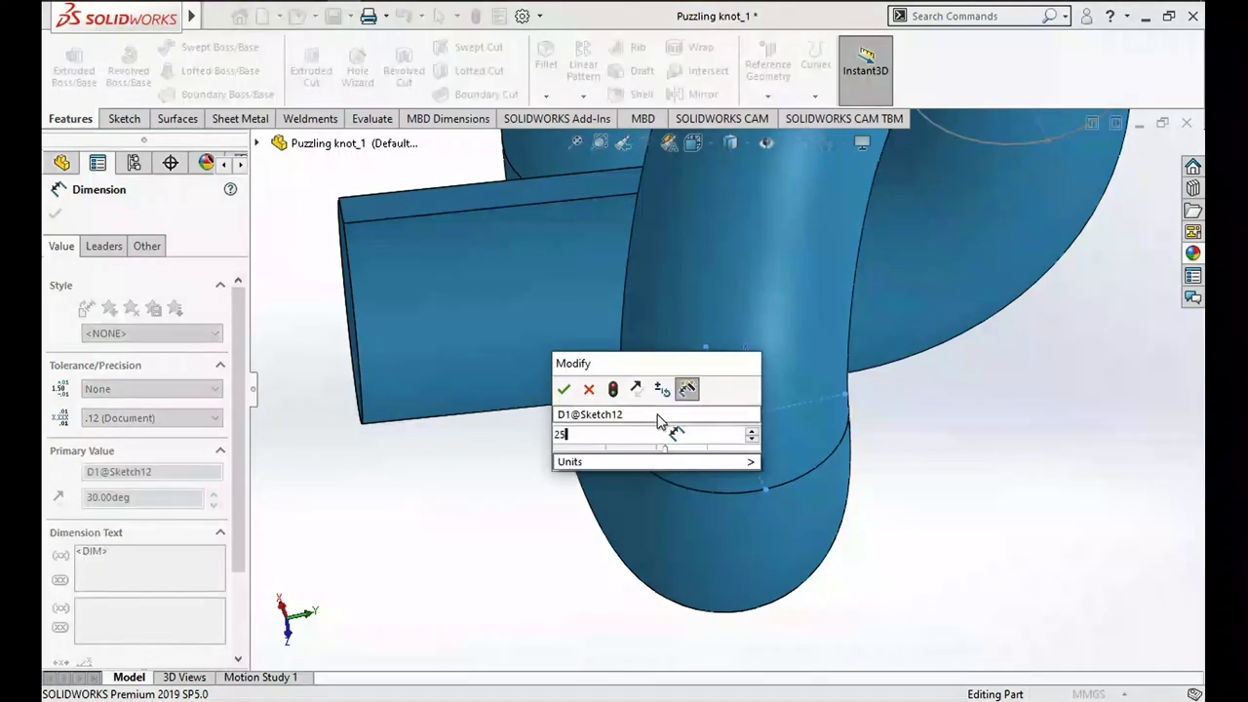
click(565, 390)
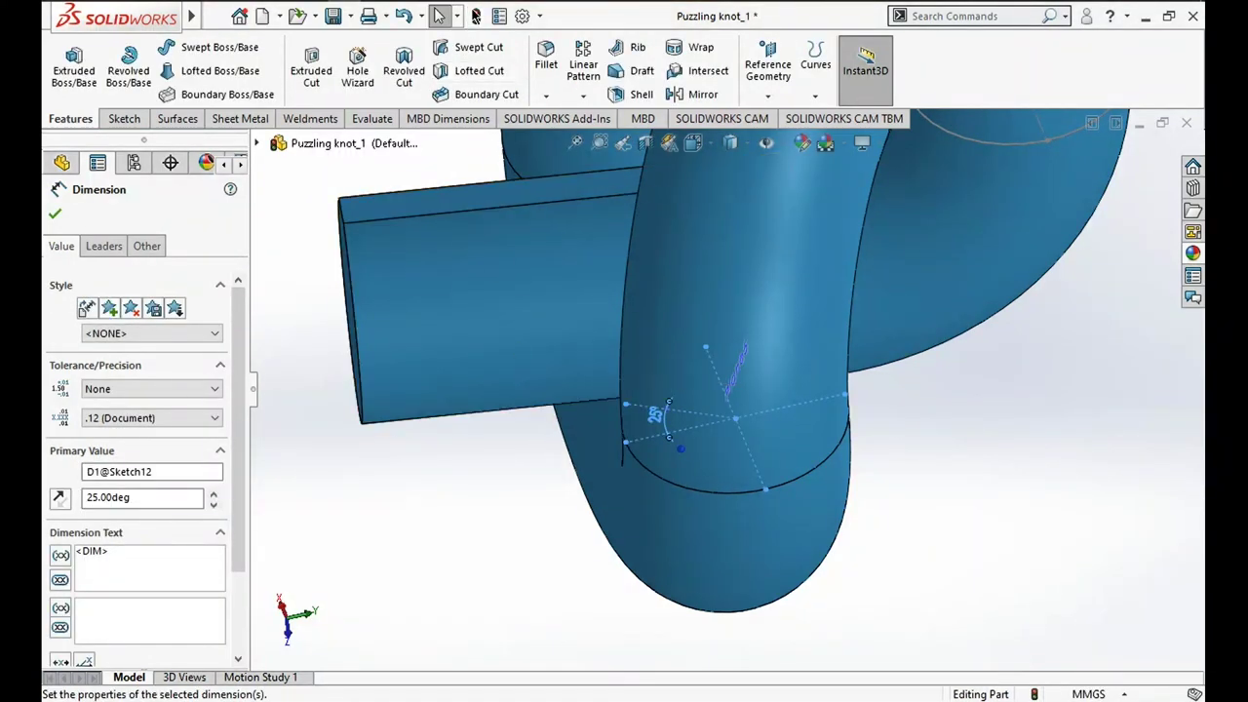
click(475, 15)
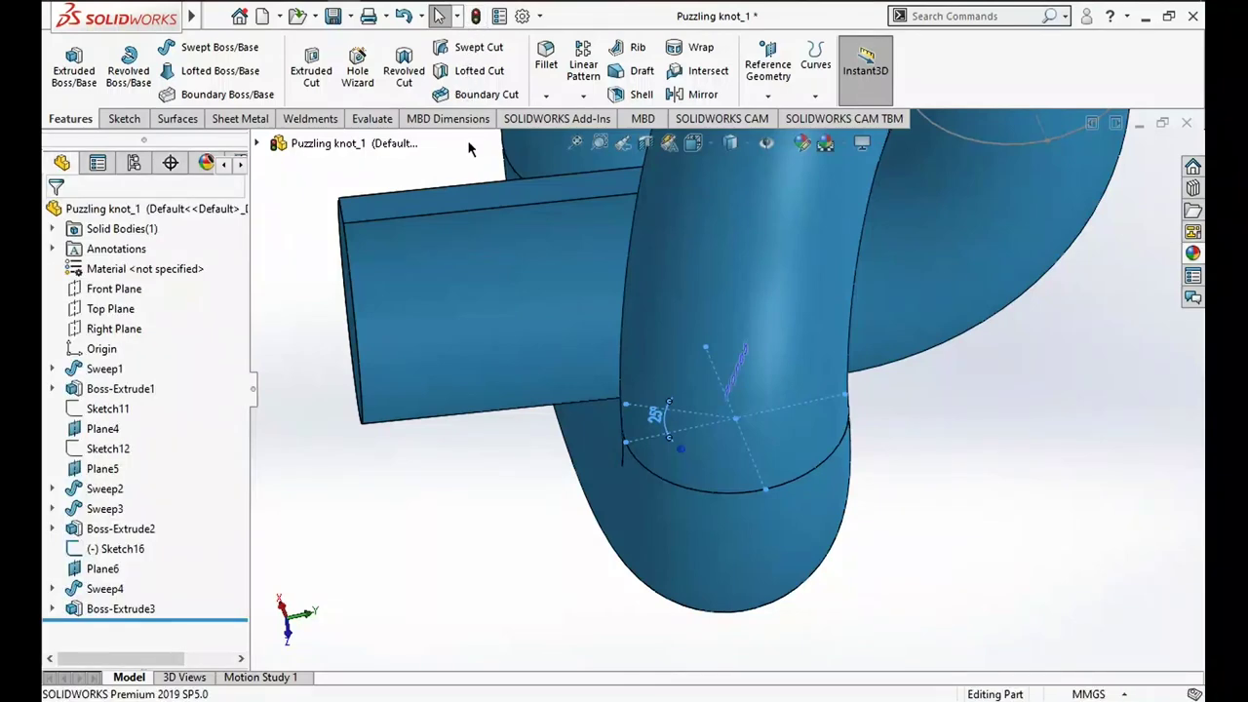
mouse_move(468, 147)
middle_down()
mouse_move(621, 273)
mouse_move(650, 270)
mouse_move(690, 199)
middle_up()
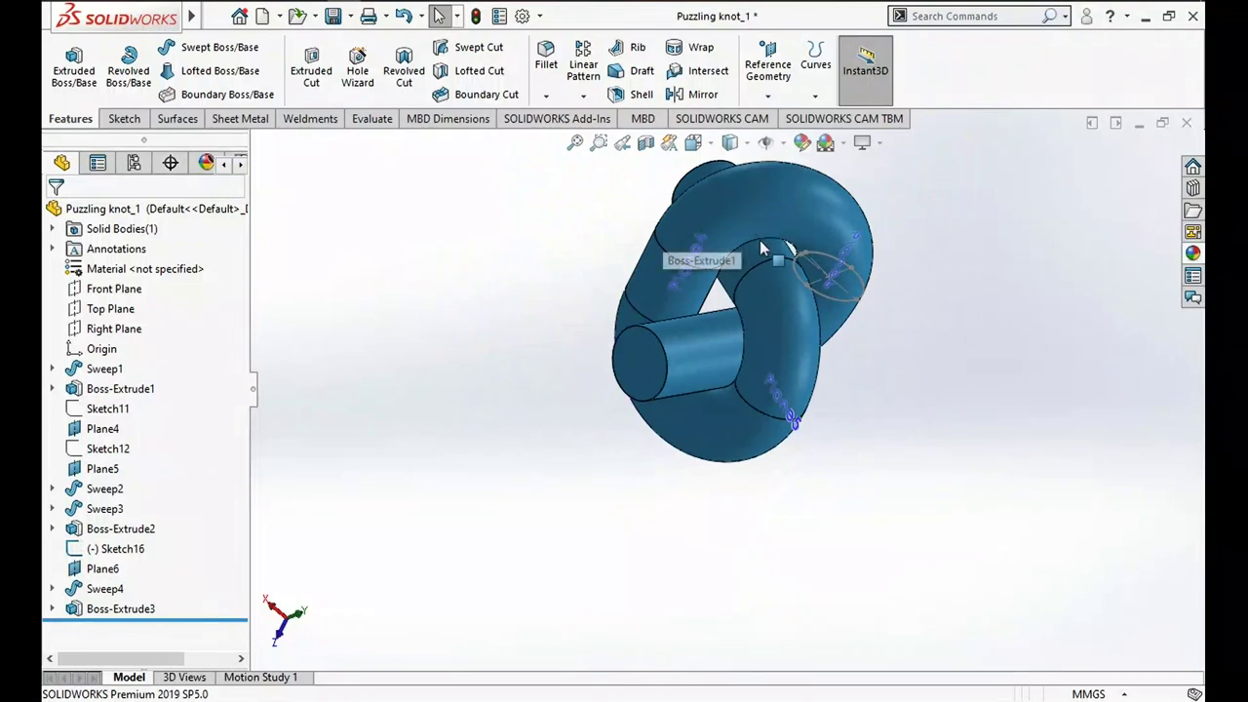
Hide Sketch16 on the model
mouse_move(871, 321)
middle_down()
mouse_move(871, 237)
mouse_move(930, 326)
mouse_move(758, 344)
middle_up()
scroll(757, 343, down, 2)
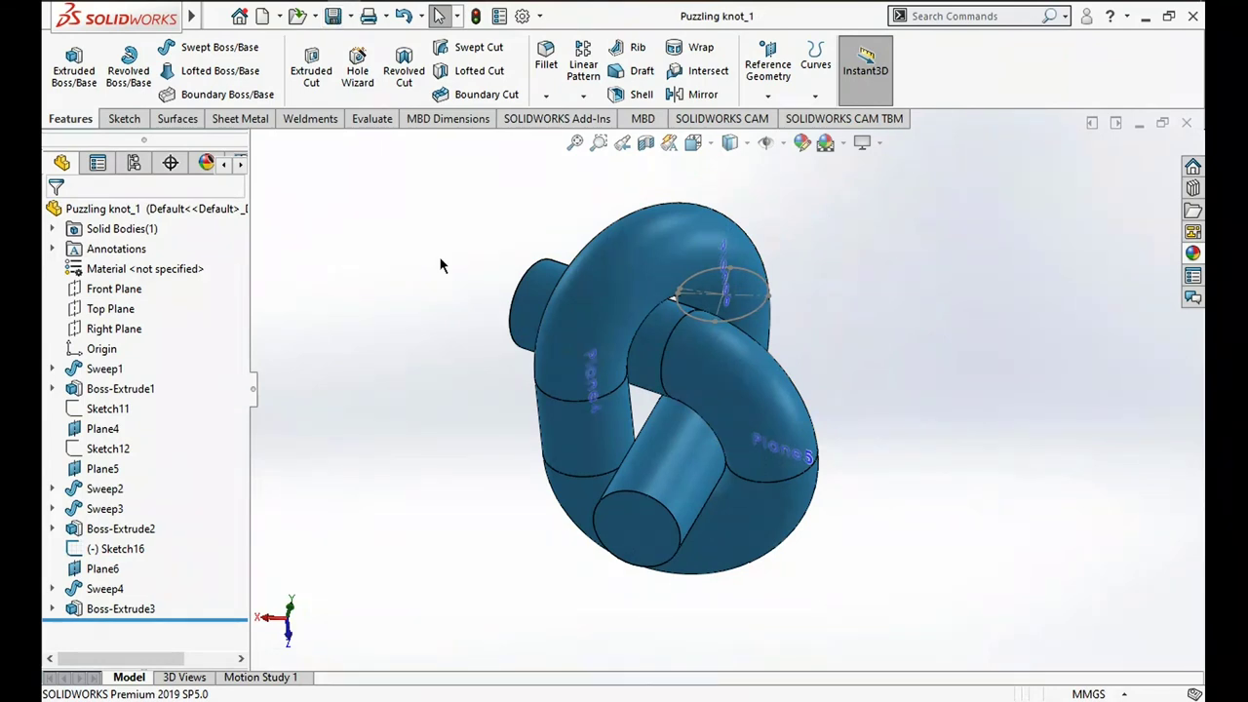
scroll(807, 406, down, 2)
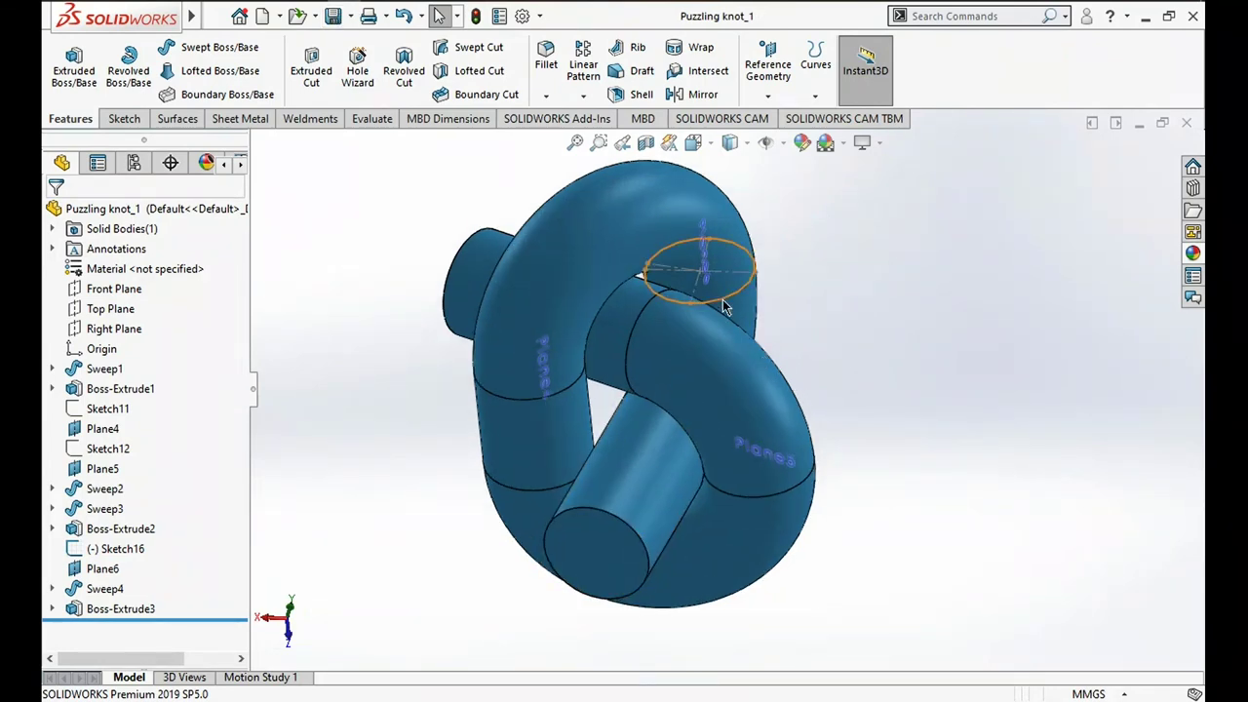
click(724, 307)
right_click(723, 303)
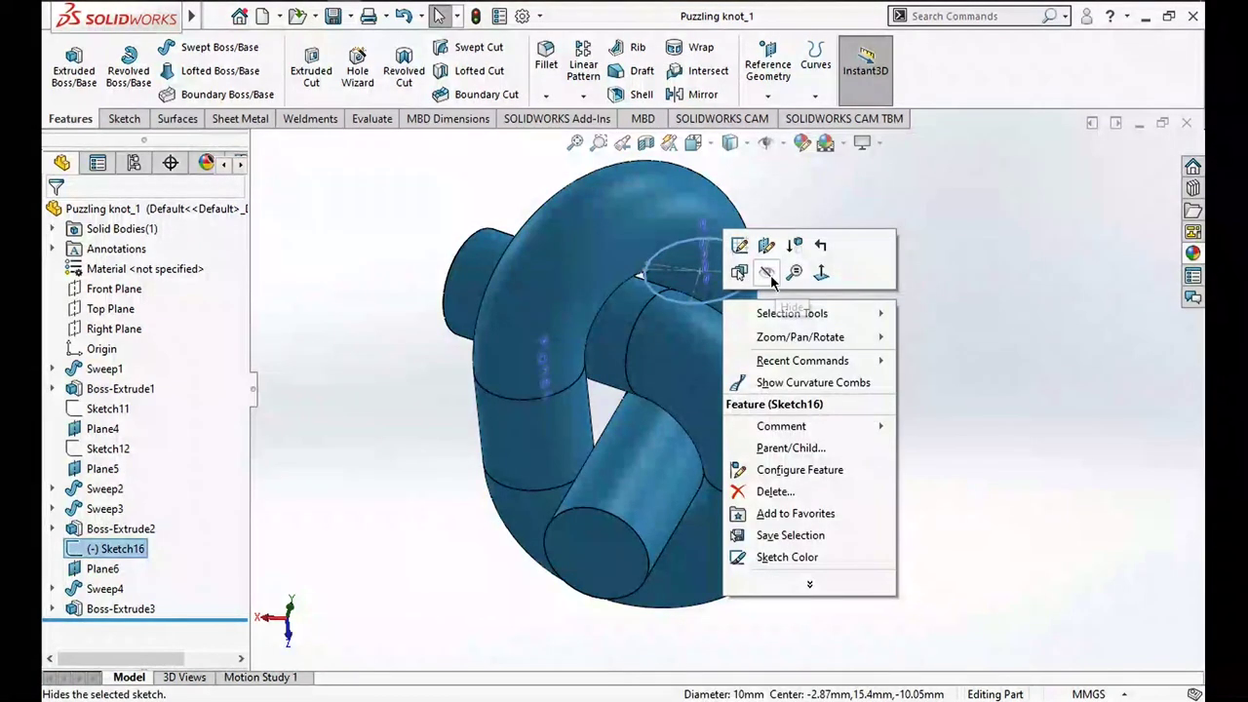
click(768, 273)
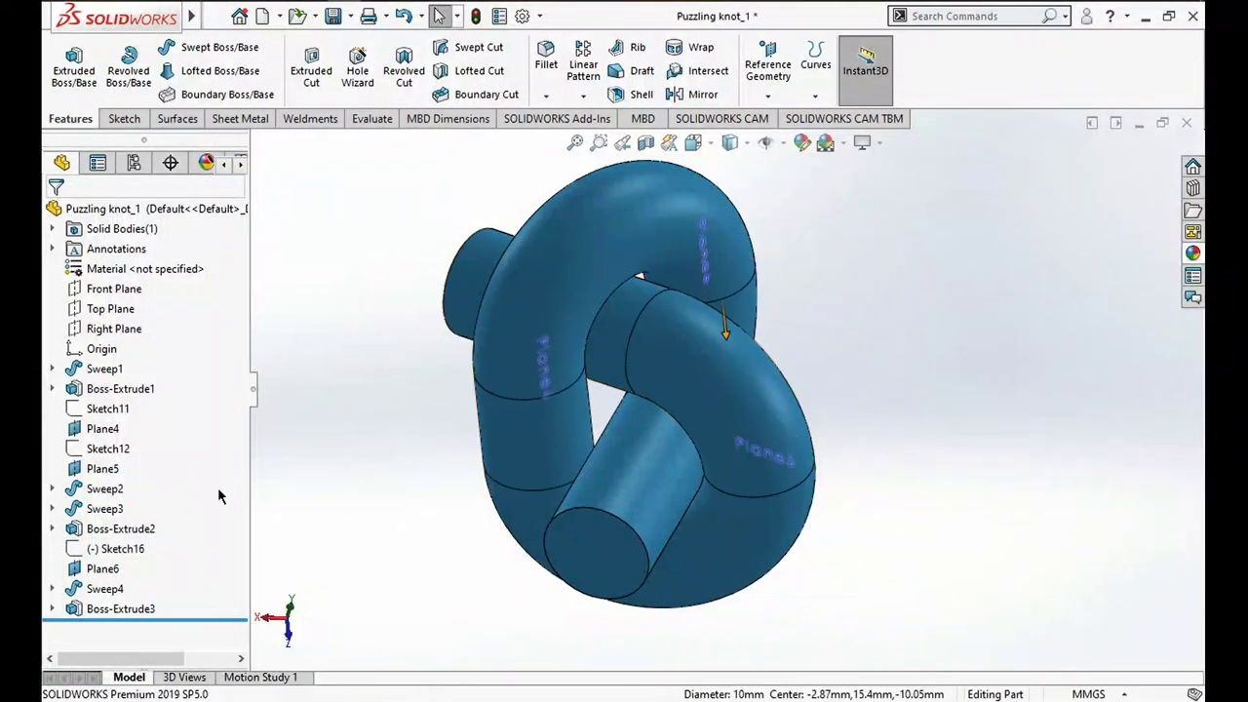
Hide reference planes Plane4, Plane5 and Plane6
click(92, 437)
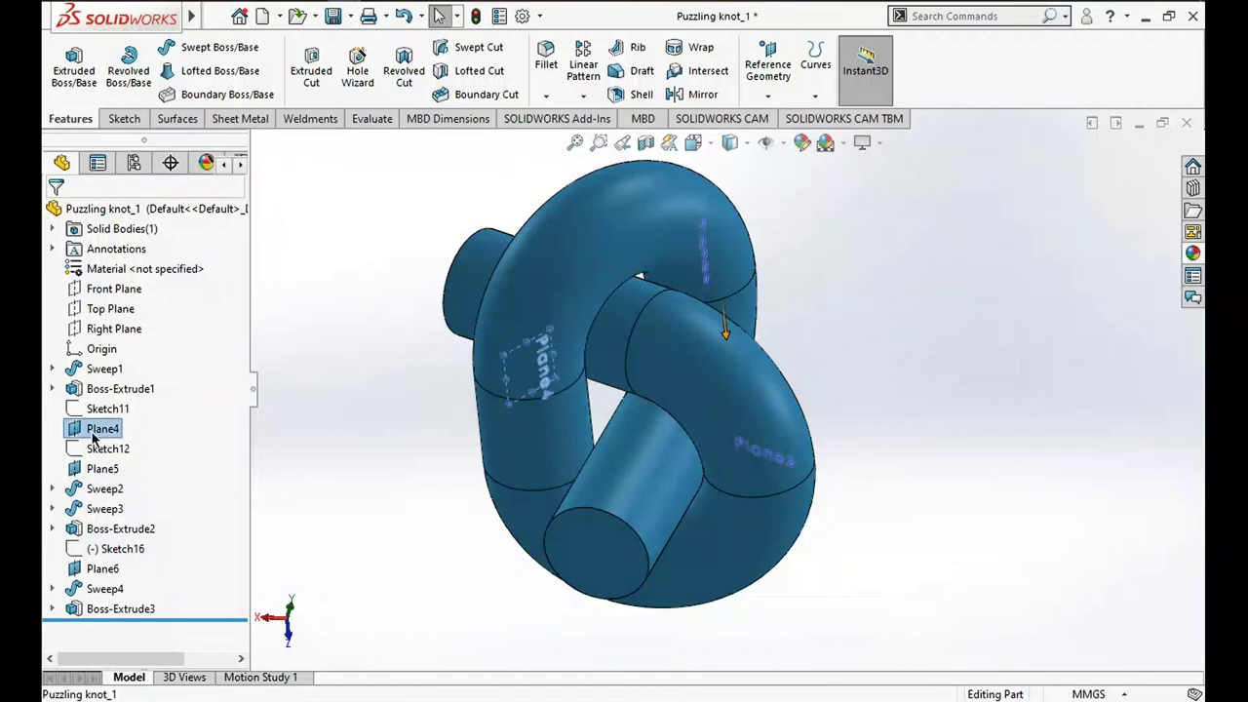
ctrl+click(105, 471)
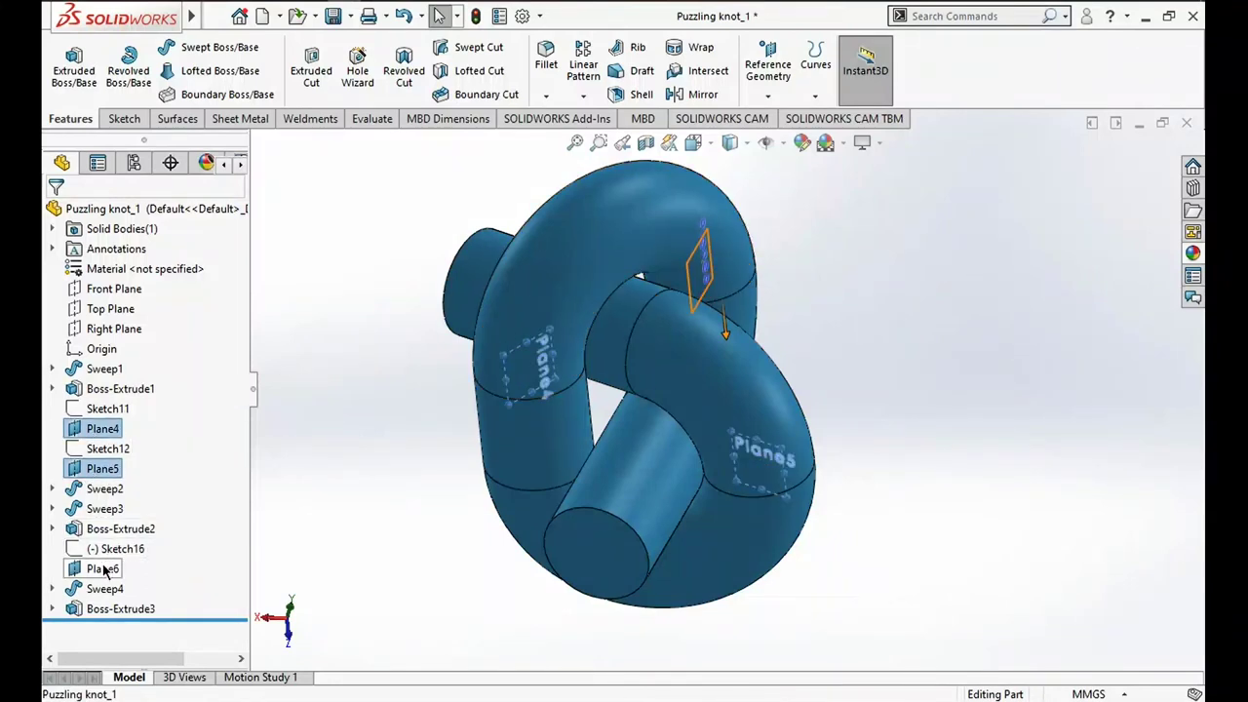
right_click(104, 572)
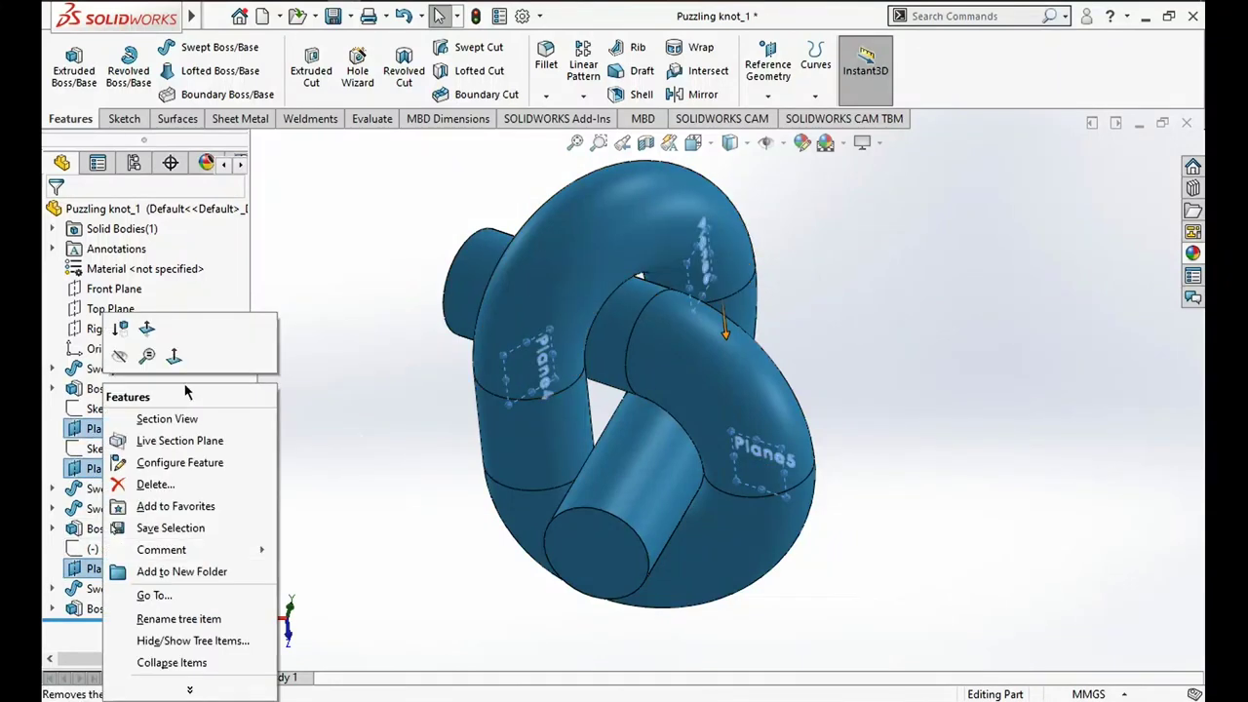
click(121, 357)
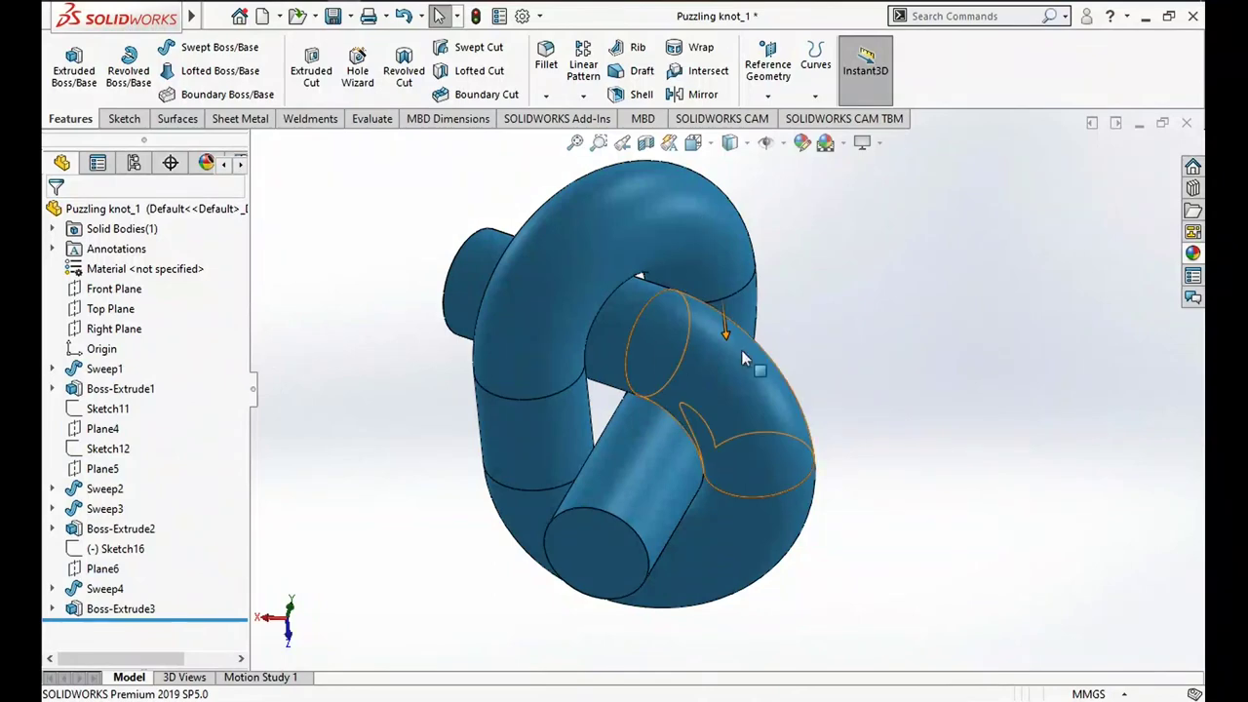
Apply the Plain White scene background
mouse_move(898, 320)
middle_down()
mouse_move(869, 259)
mouse_move(939, 243)
mouse_move(886, 251)
mouse_move(858, 168)
middle_up()
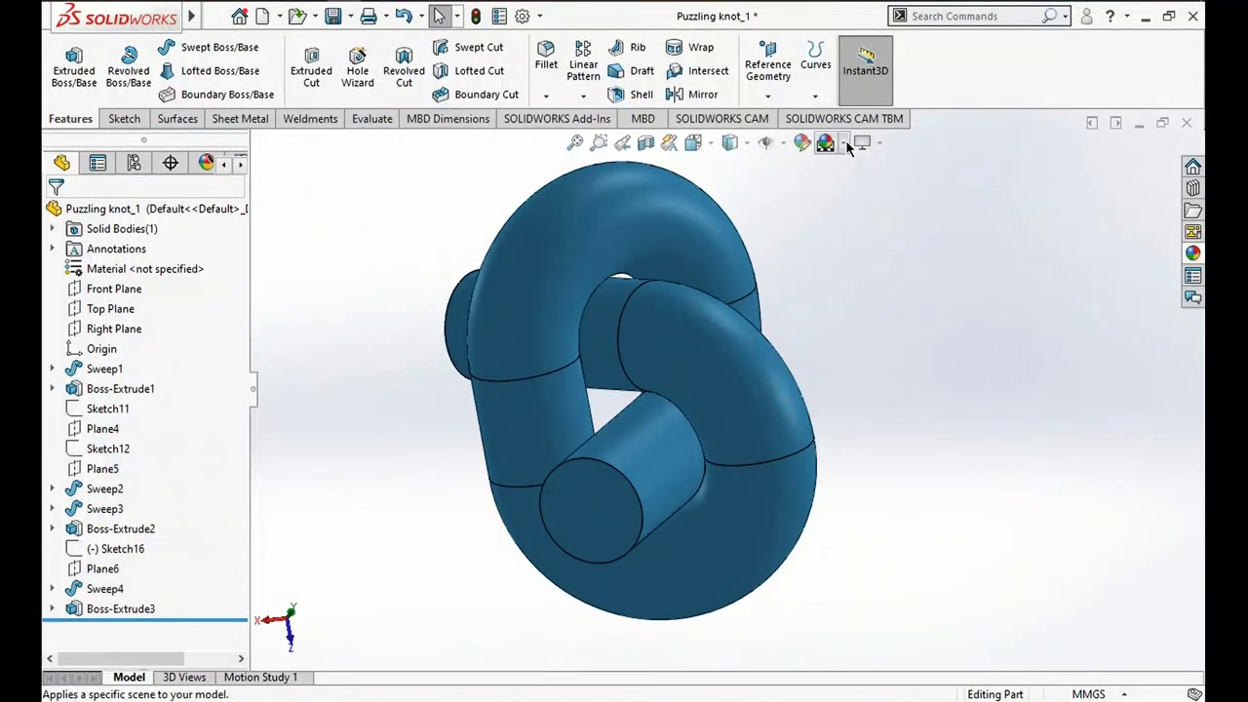
click(844, 143)
click(857, 190)
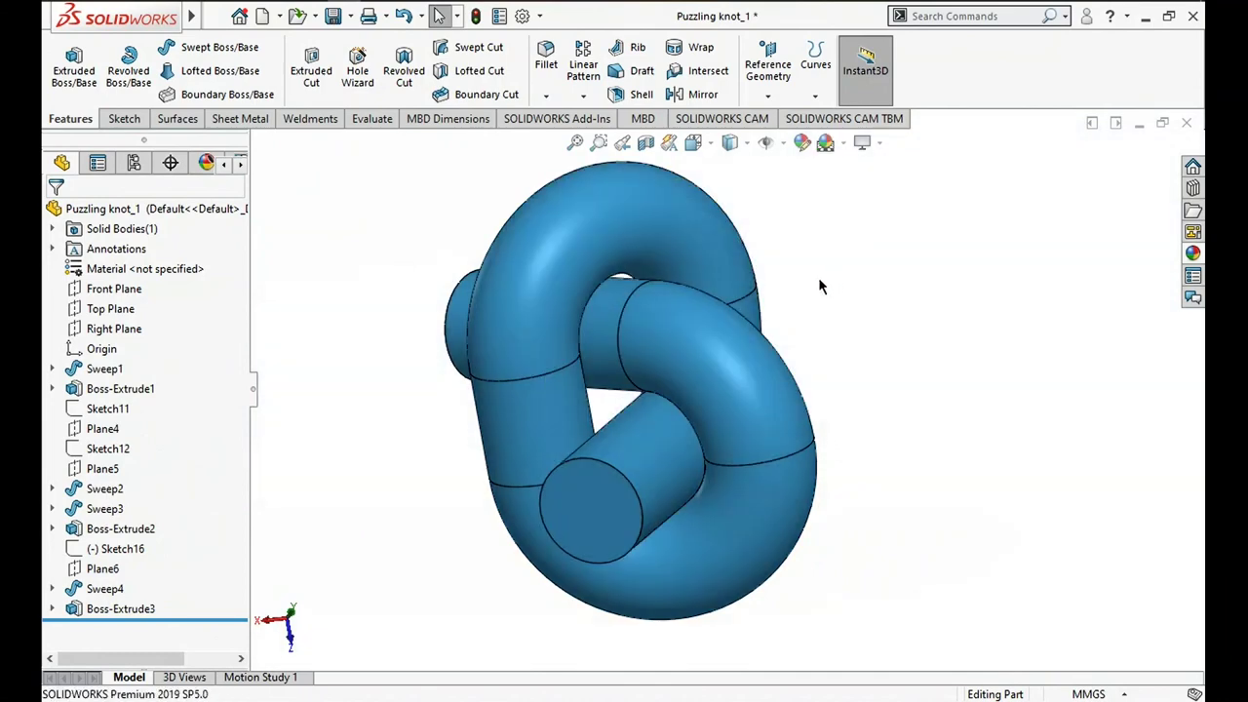